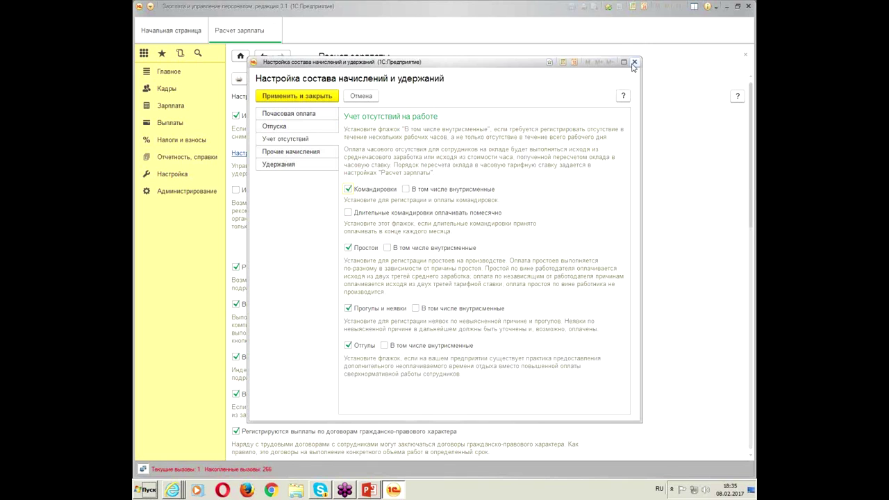
Apply the accrual and deduction composition settings and close the dialog.
{"action": "left_click_drag", "start_coordinate": [385, 66], "coordinate": [559, 247]}
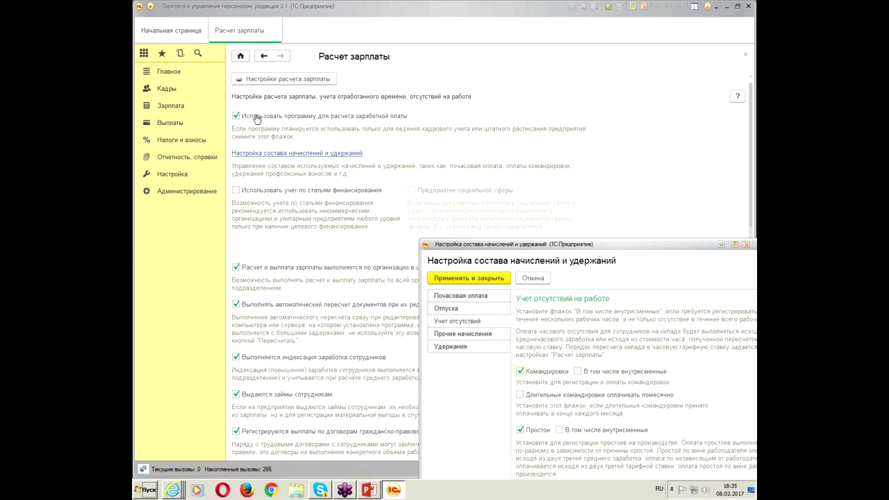
{"action": "left_click_drag", "start_coordinate": [653, 246], "coordinate": [432, 35]}
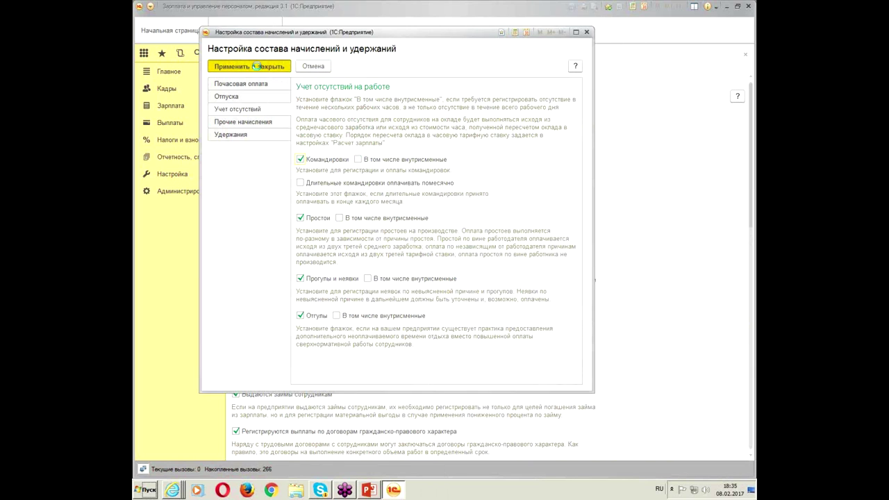
{"action": "key", "text": "ctrl+Return"}
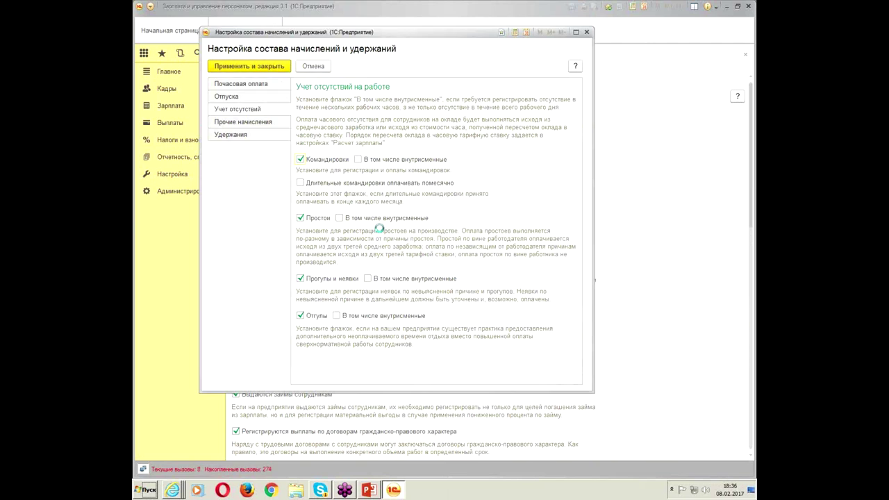
From Кадры → Командировки, start a new business trip document.
{"action": "left_click", "coordinate": [167, 89]}
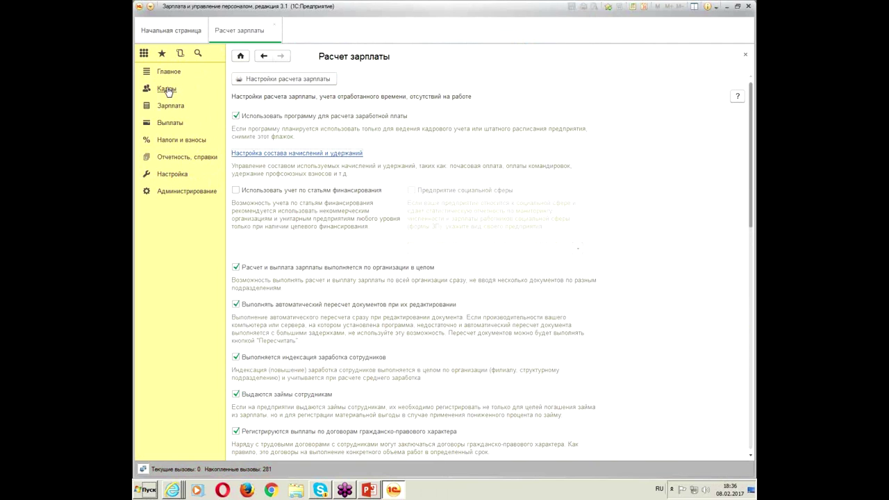
{"action": "left_click", "coordinate": [268, 175]}
{"action": "left_click", "coordinate": [250, 95]}
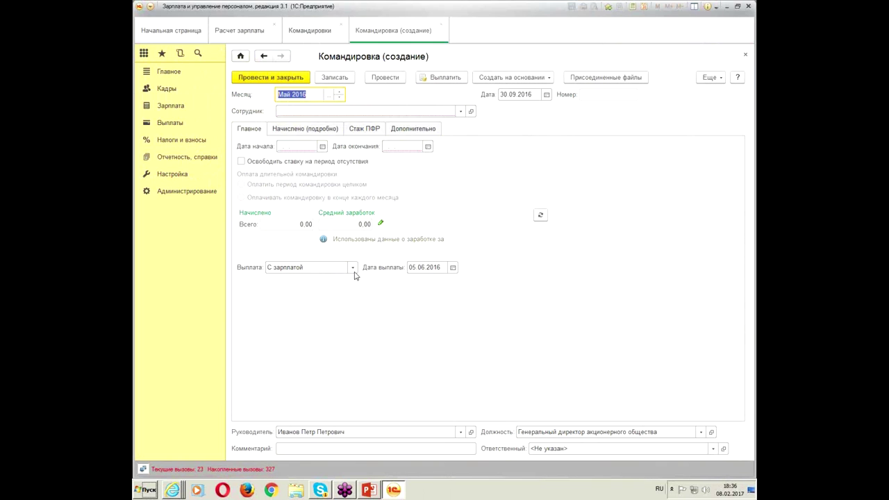
Look over the new trip's start and end date fields, then close the form.
{"action": "left_click", "coordinate": [288, 146]}
{"action": "left_click", "coordinate": [401, 149]}
{"action": "left_click", "coordinate": [276, 146]}
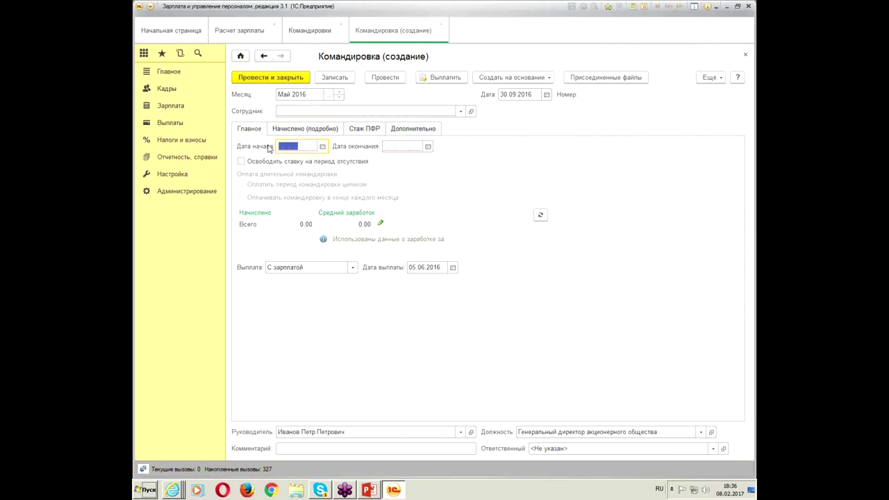
{"action": "left_click", "coordinate": [432, 150]}
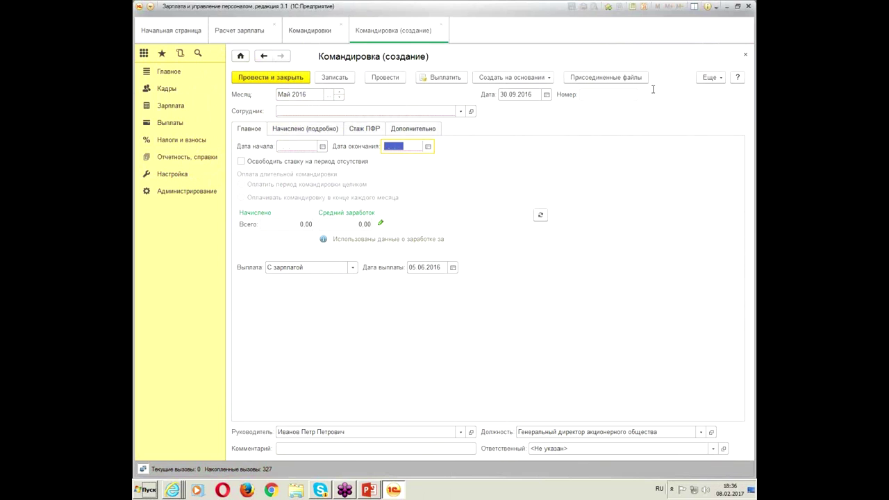
{"action": "left_click", "coordinate": [442, 27]}
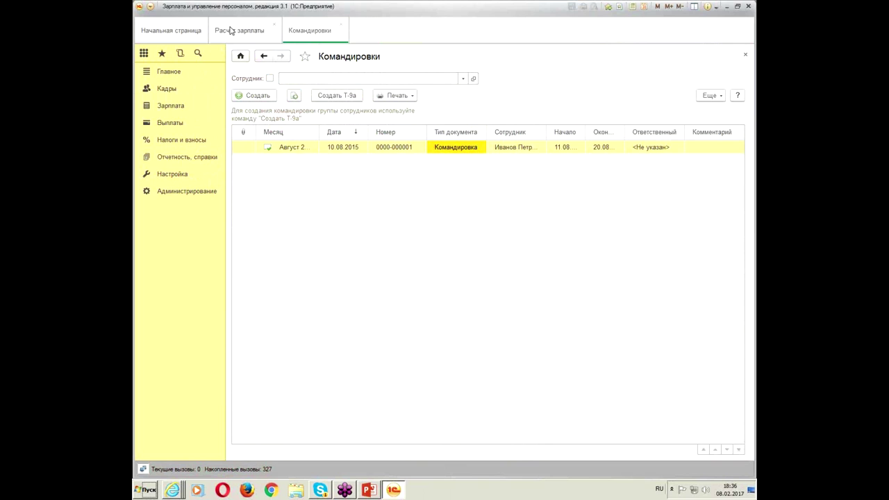
Tick В том числе внутрисменные under Учет отсутствий and return to the Командировки list.
{"action": "left_click", "coordinate": [173, 174]}
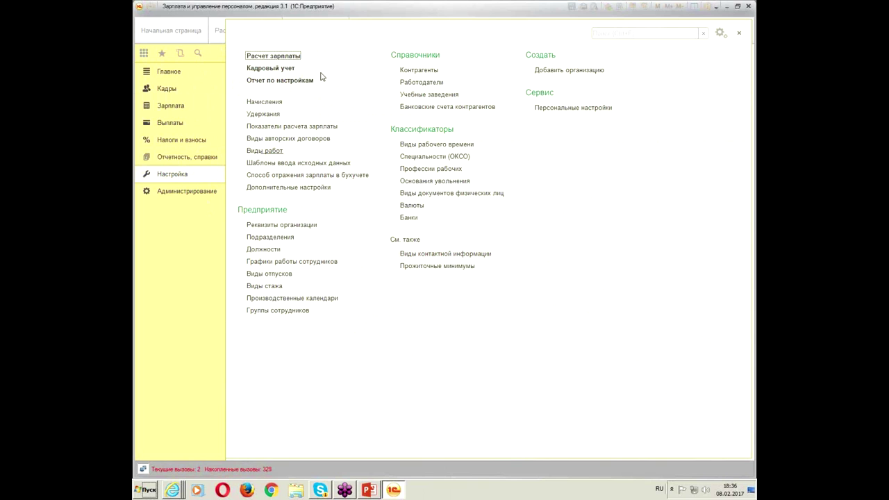
{"action": "left_click", "coordinate": [275, 57]}
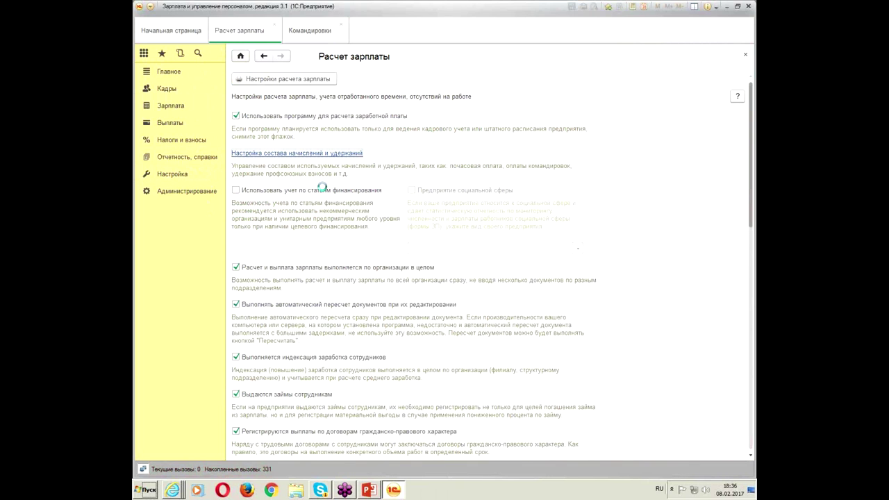
{"action": "left_click", "coordinate": [306, 153]}
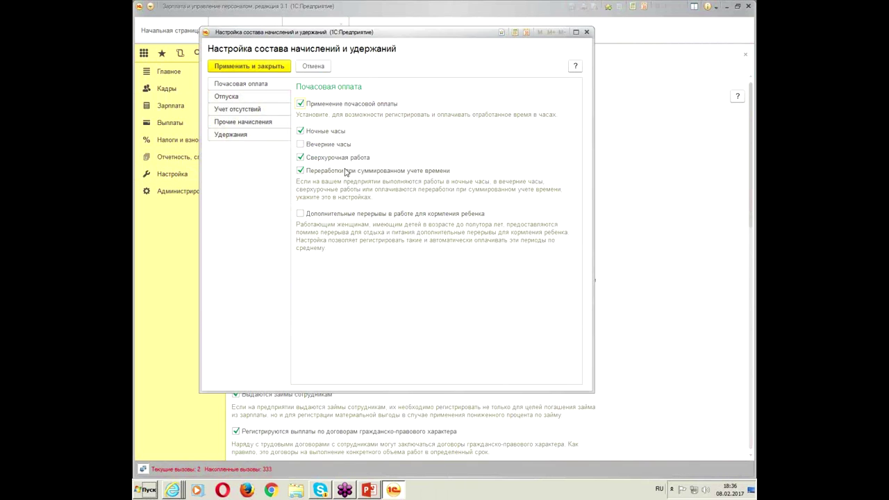
{"action": "left_click", "coordinate": [262, 111]}
{"action": "left_click", "coordinate": [358, 159]}
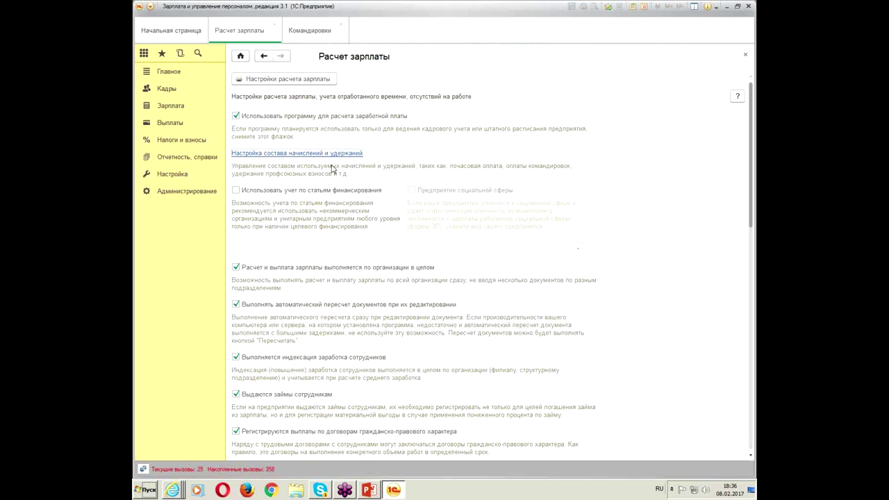
{"action": "left_click", "coordinate": [309, 32]}
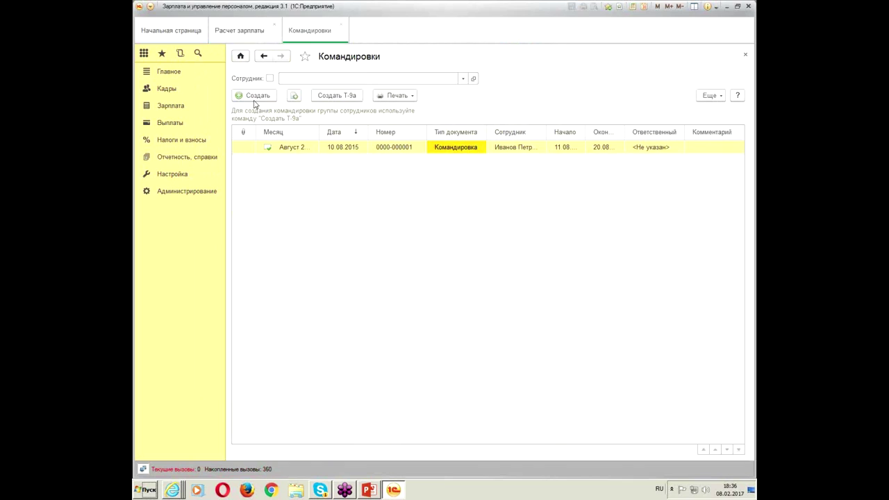
{"action": "left_click", "coordinate": [248, 93]}
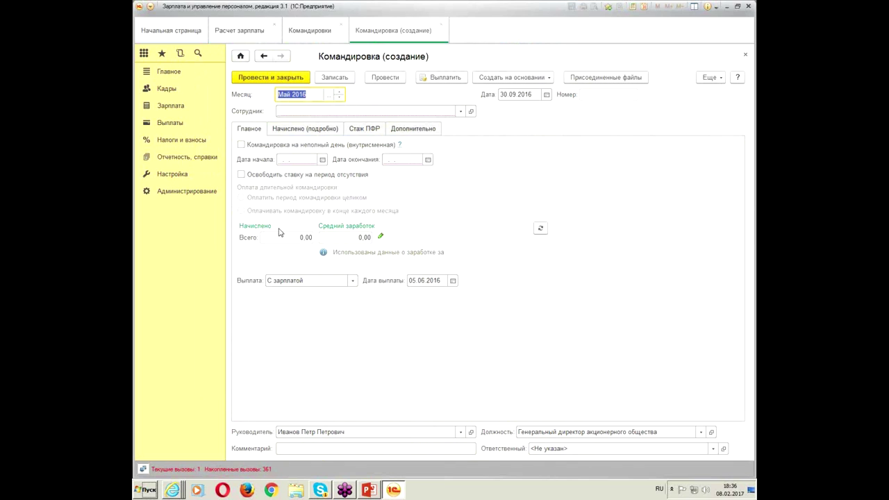
{"action": "left_click", "coordinate": [241, 145]}
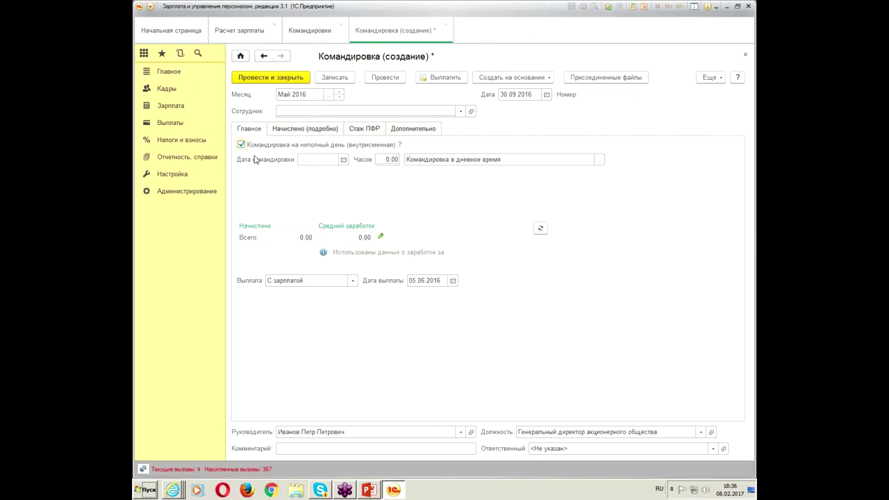
{"action": "left_click", "coordinate": [298, 159]}
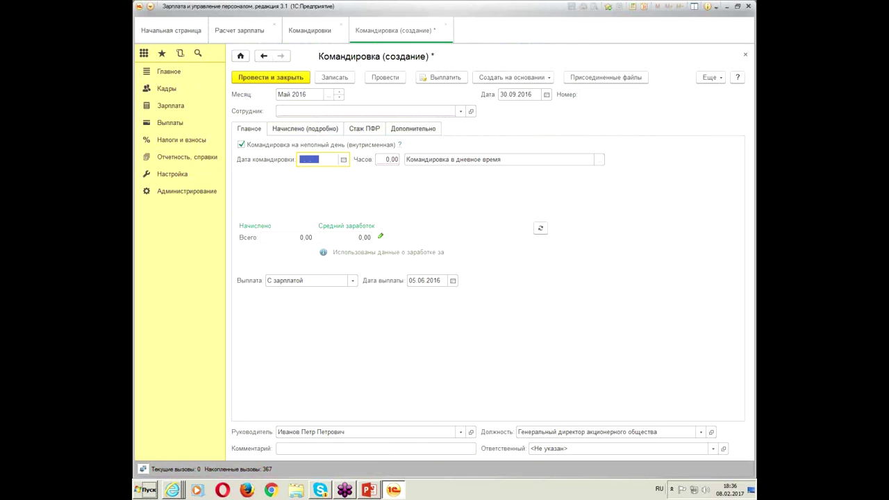
{"action": "type", "text": "08"}
{"action": "key", "text": "Tab"}
{"action": "type", "text": "4"}
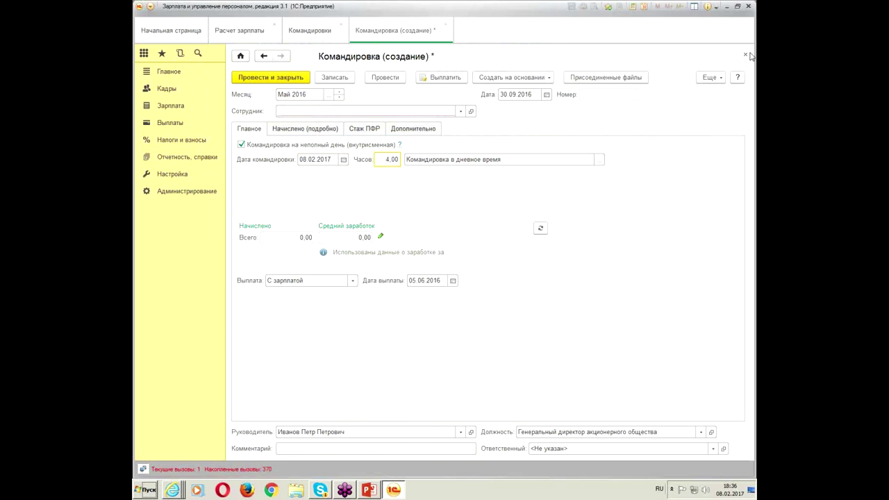
{"action": "left_click", "coordinate": [599, 160]}
{"action": "left_click", "coordinate": [600, 162]}
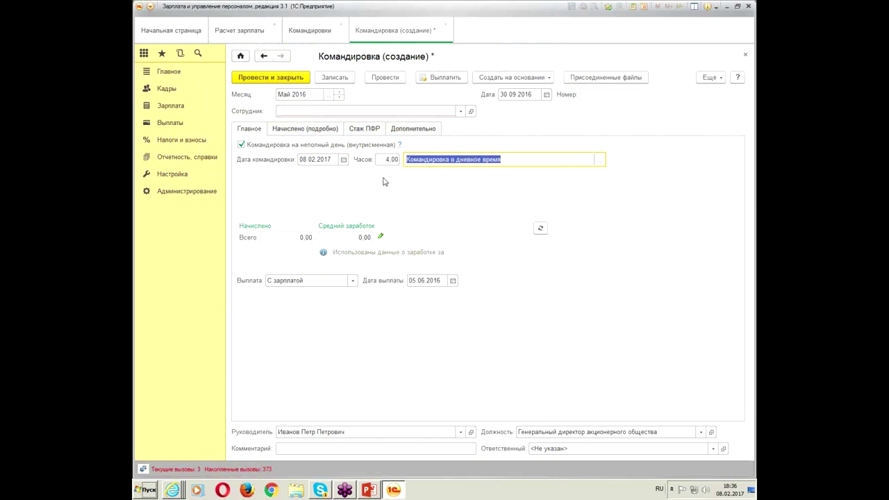
{"action": "left_click", "coordinate": [241, 145]}
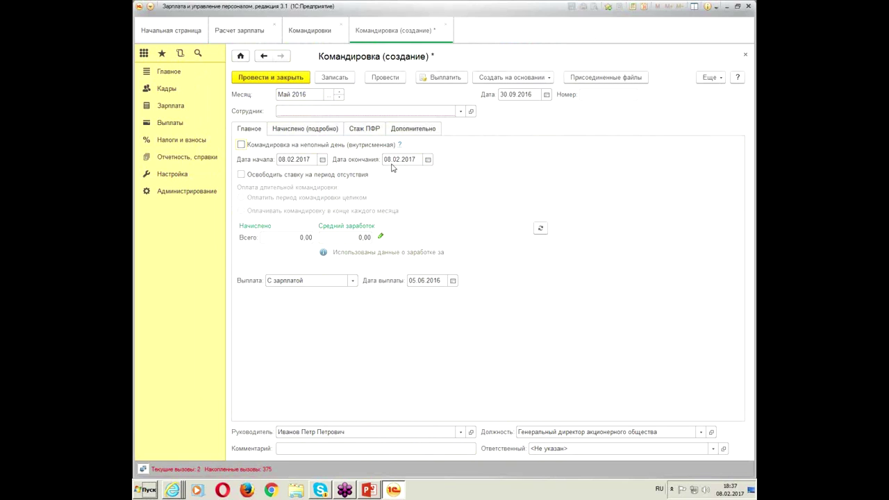
{"action": "left_click", "coordinate": [447, 25]}
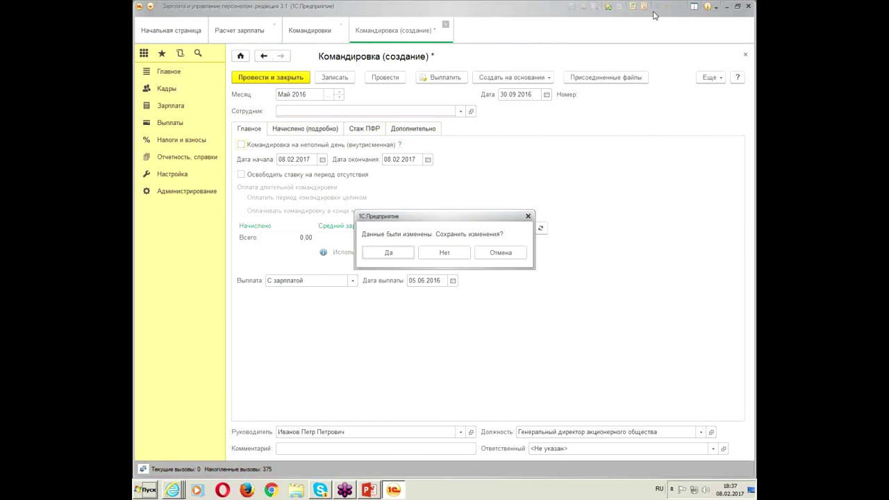
{"action": "left_click", "coordinate": [445, 252]}
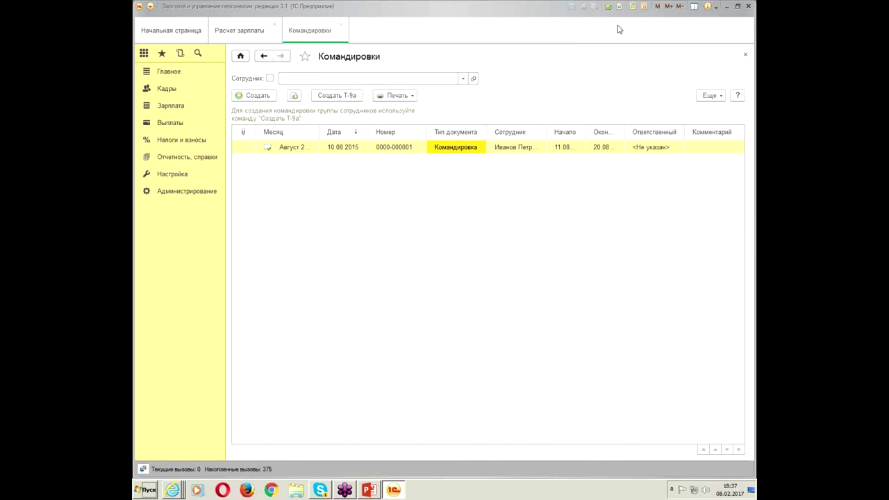
Close the Командировки list, reopen it from Кадры, and close it again.
{"action": "left_click", "coordinate": [340, 25]}
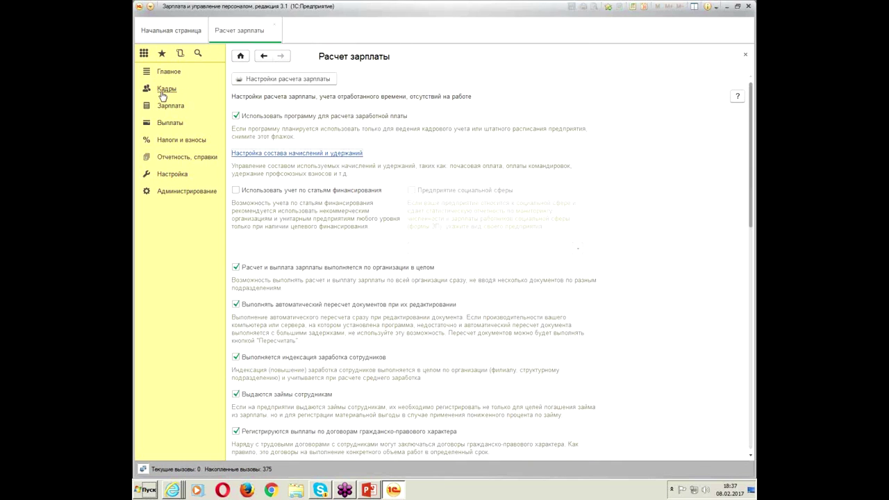
{"action": "left_click", "coordinate": [166, 89]}
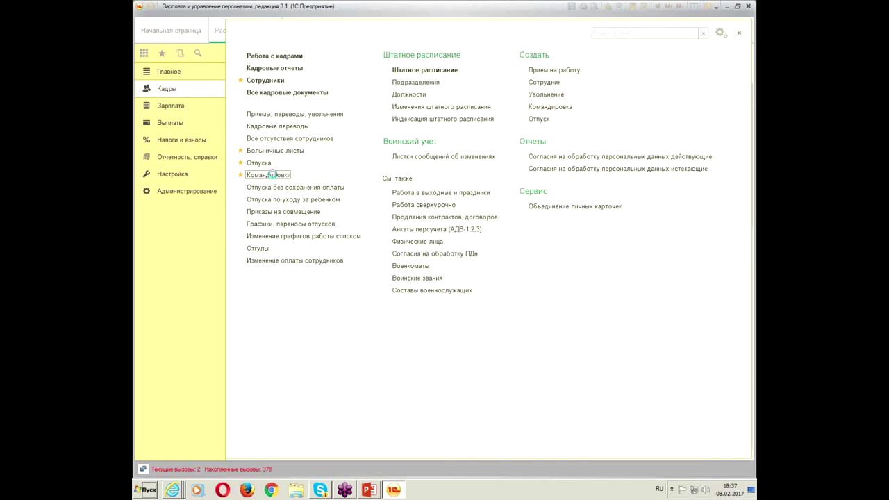
{"action": "left_click", "coordinate": [274, 177]}
{"action": "left_click", "coordinate": [340, 26]}
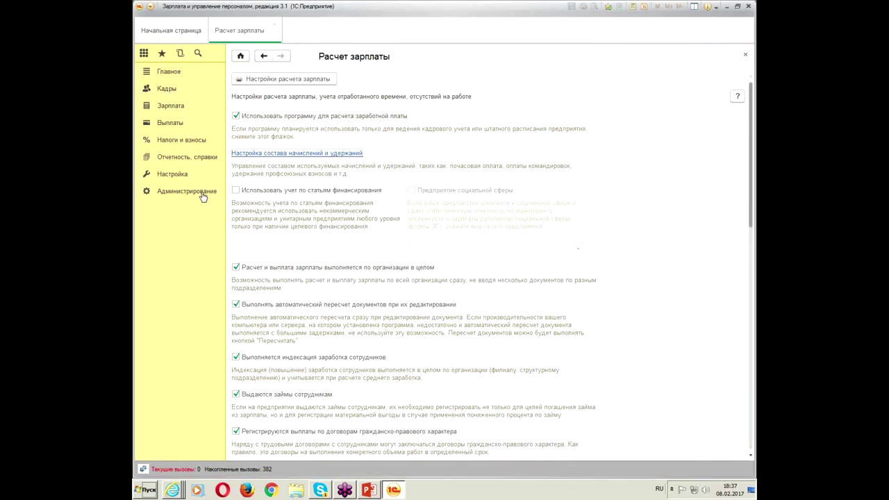
Untick В том числе внутрисменные, tick Длительные командировки оплачивать помесячно, and apply.
{"action": "left_click", "coordinate": [172, 178]}
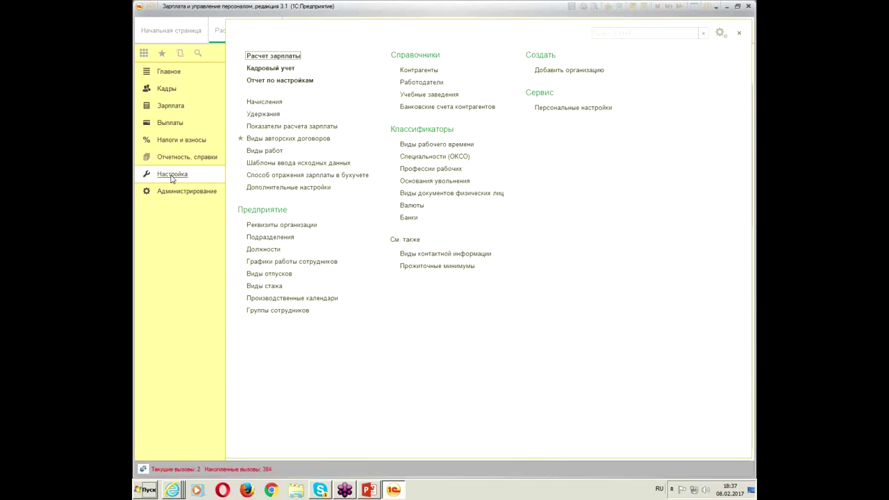
{"action": "left_click", "coordinate": [273, 56]}
{"action": "left_click", "coordinate": [293, 154]}
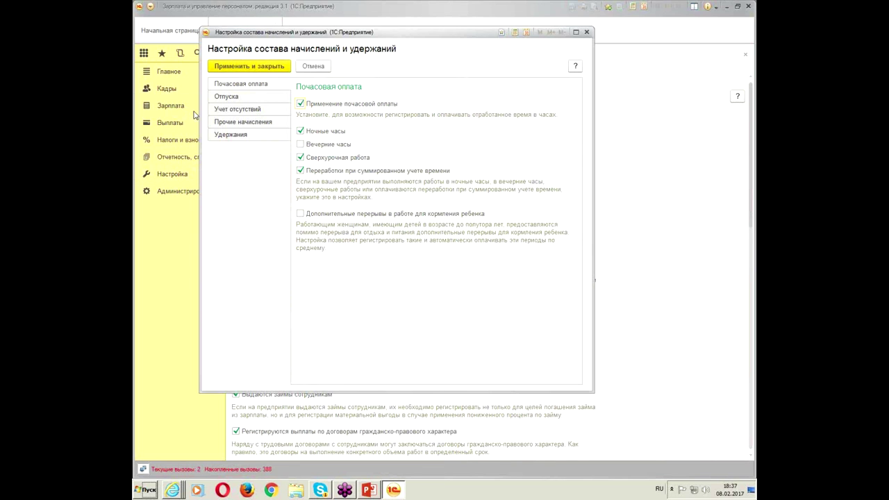
{"action": "left_click", "coordinate": [242, 111]}
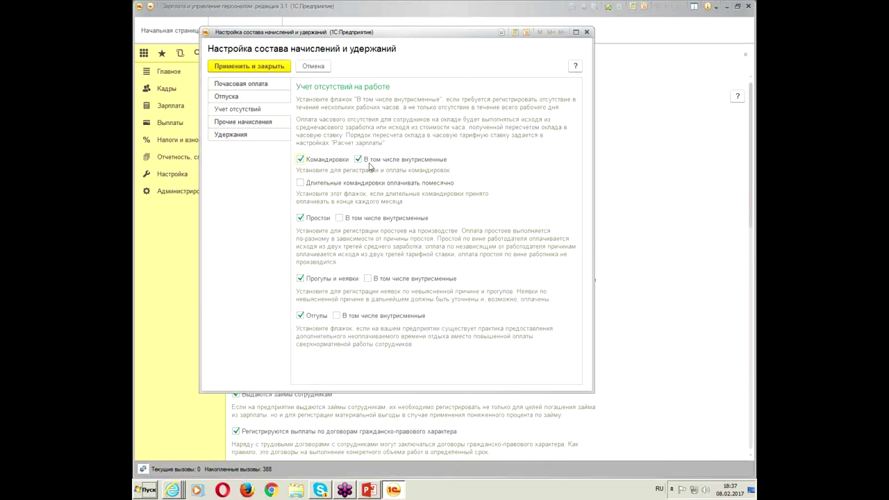
{"action": "left_click", "coordinate": [358, 160]}
{"action": "left_click", "coordinate": [300, 183]}
{"action": "left_click", "coordinate": [264, 66]}
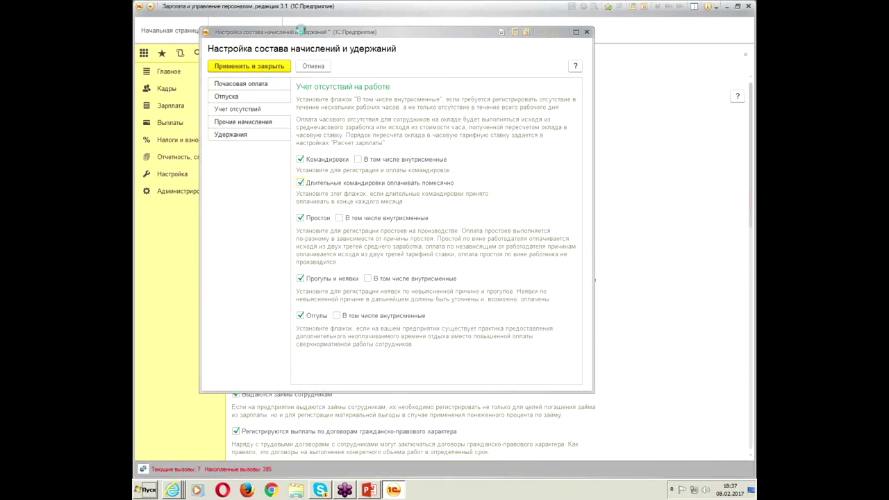
{"action": "left_click", "coordinate": [275, 28]}
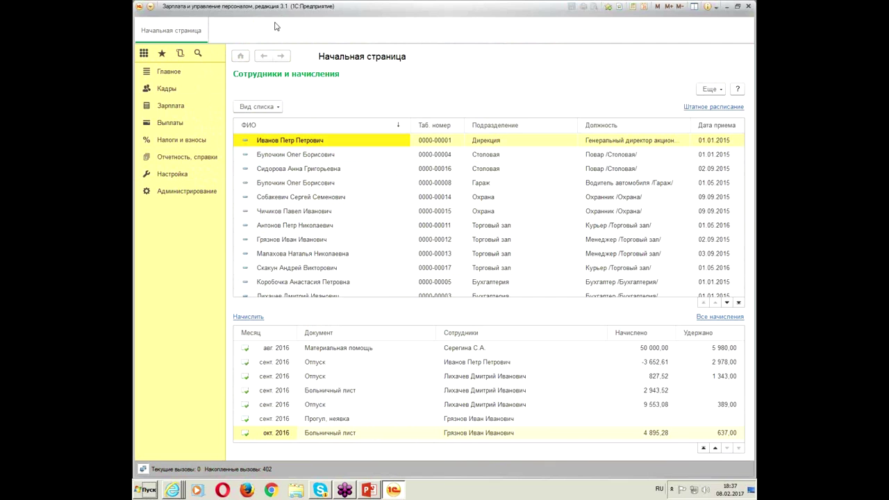
Reopen the Командировки list and start a new business trip document.
{"action": "left_click", "coordinate": [167, 89]}
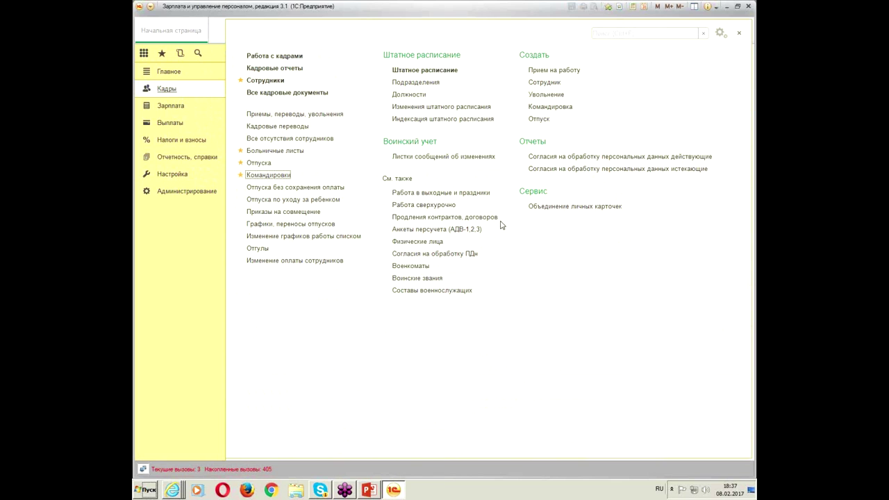
{"action": "left_click", "coordinate": [265, 177]}
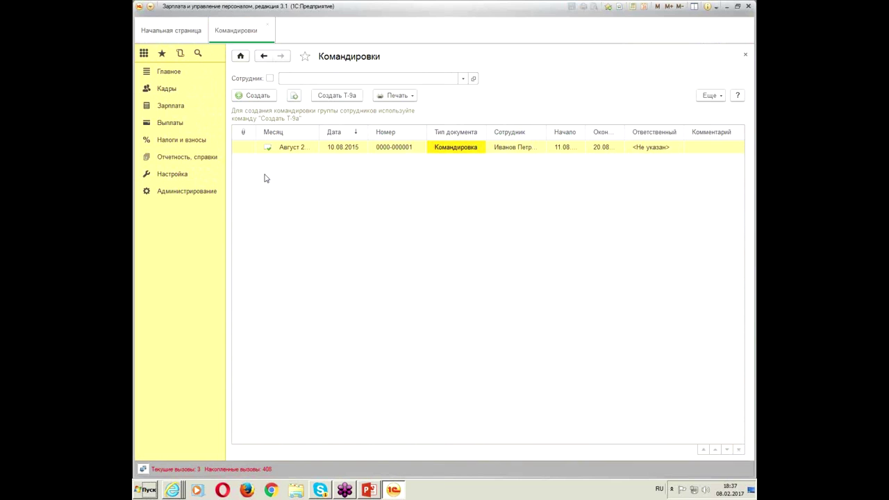
{"action": "left_click", "coordinate": [256, 95]}
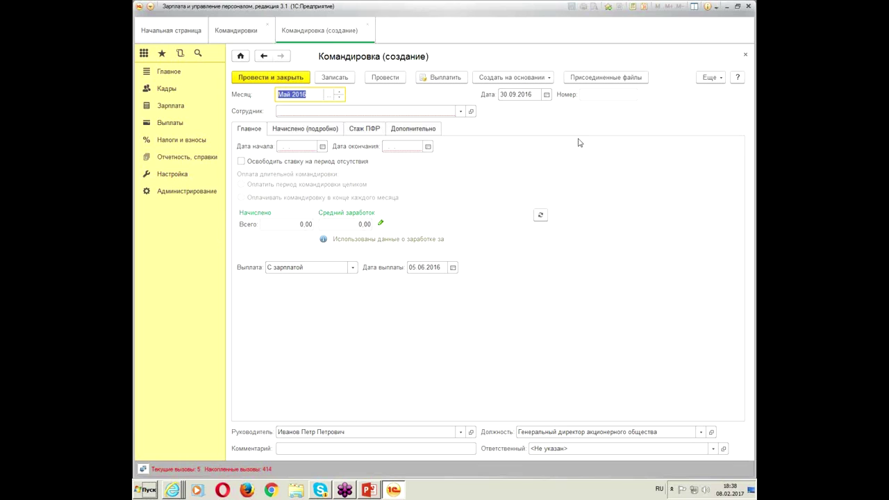
Discard the unfinished trip draft, start a fresh one, and show the Зарплата section.
{"action": "left_click", "coordinate": [367, 24]}
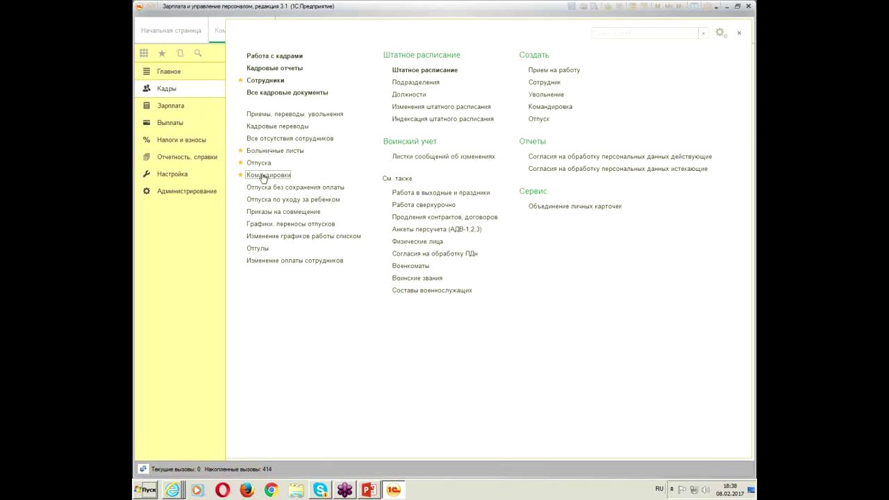
{"action": "left_click", "coordinate": [252, 96]}
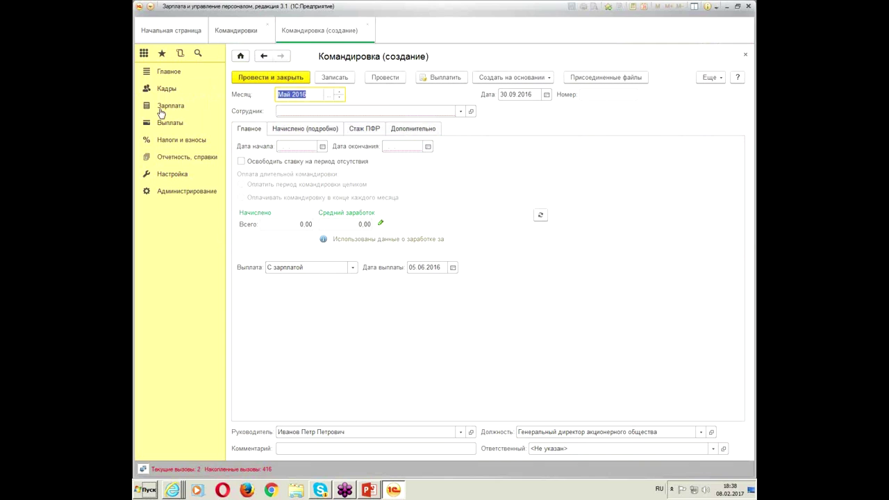
{"action": "left_click", "coordinate": [164, 109]}
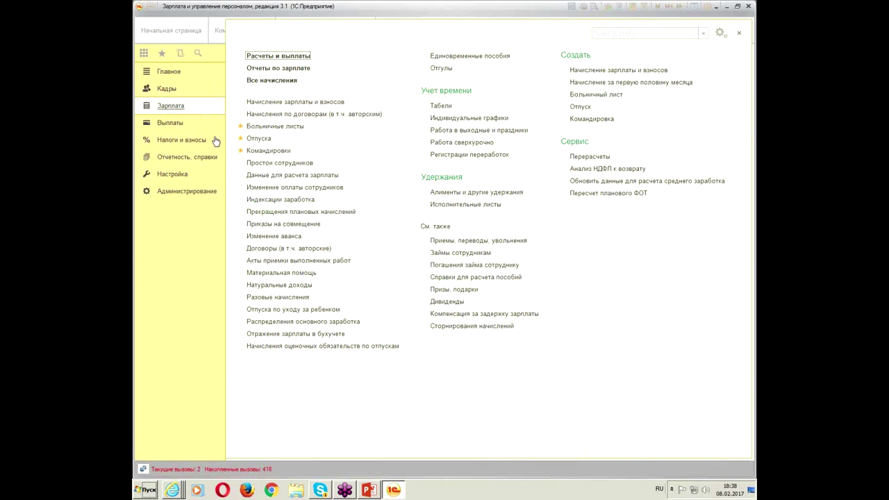
Review the Август 2016 payroll document ОРЗП-000008's Начисления, then close it and the list.
{"action": "left_click", "coordinate": [316, 101]}
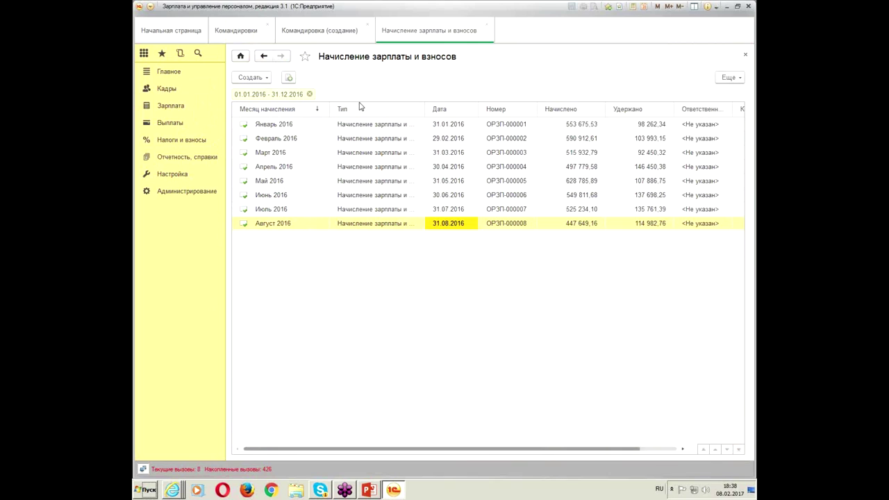
{"action": "left_click", "coordinate": [505, 225]}
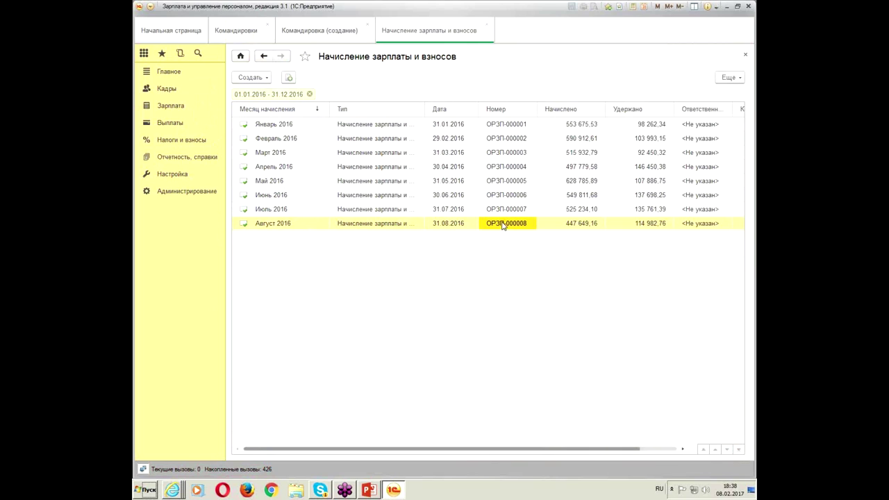
{"action": "double_click", "coordinate": [296, 223]}
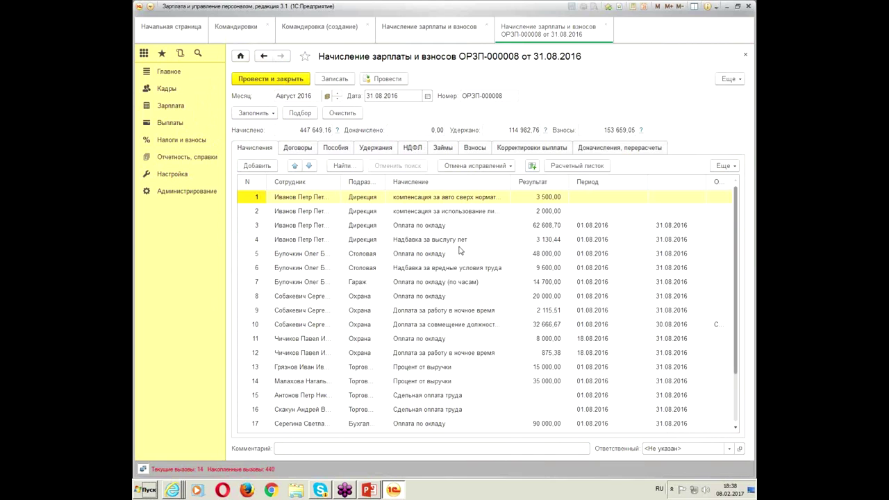
{"action": "scroll", "coordinate": [462, 253], "scroll_direction": "down", "scroll_amount": 2}
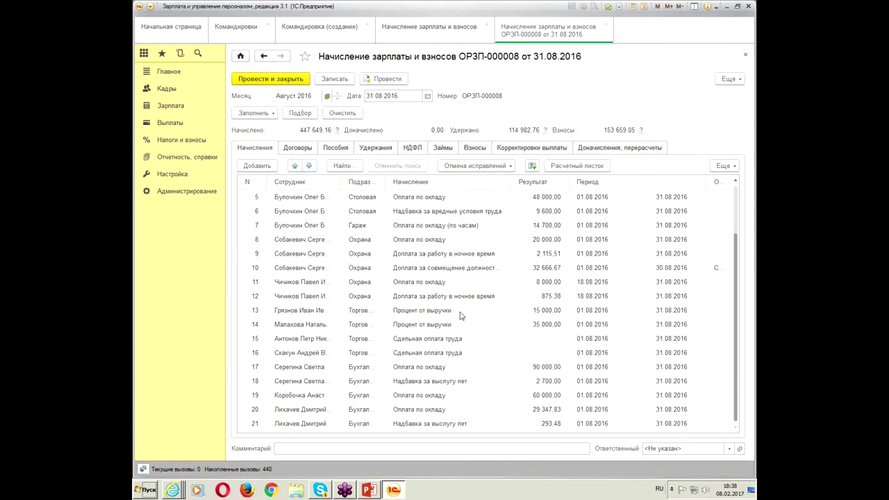
{"action": "scroll", "coordinate": [458, 360], "scroll_direction": "up", "scroll_amount": 2}
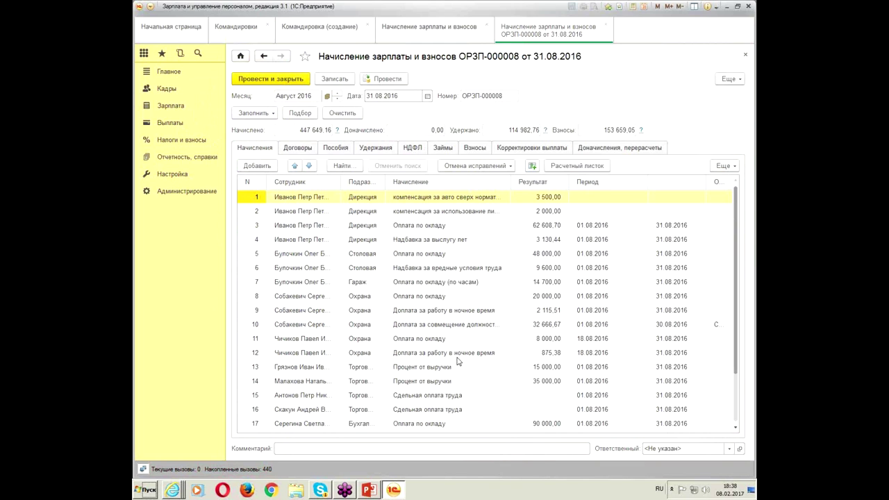
{"action": "left_click", "coordinate": [607, 27]}
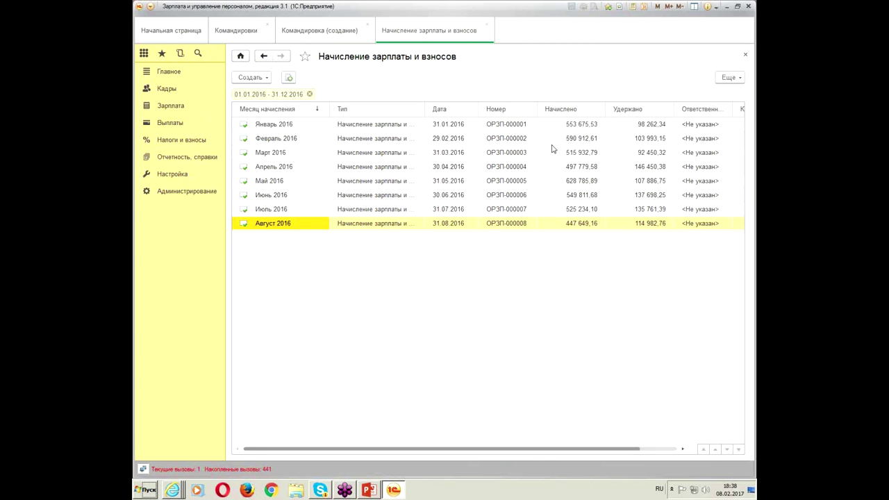
{"action": "left_click", "coordinate": [486, 25]}
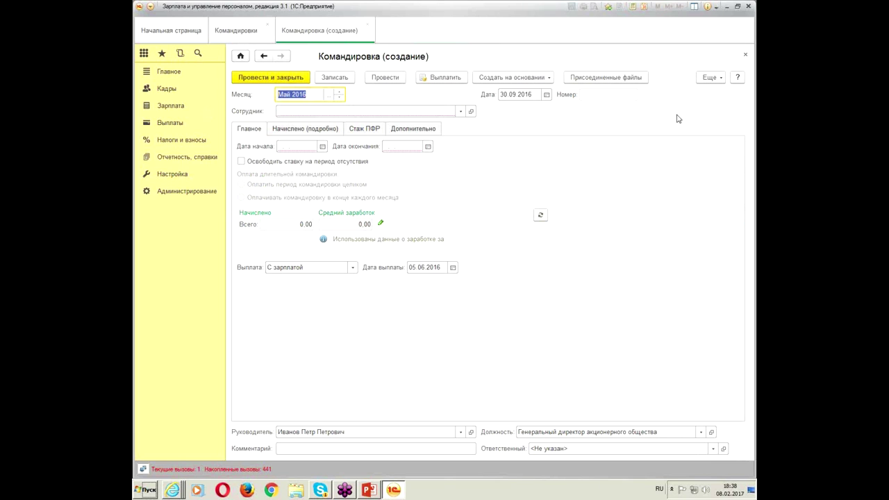
Set the trip's month to Август 2016, correcting the year.
{"action": "type", "text": "а"}
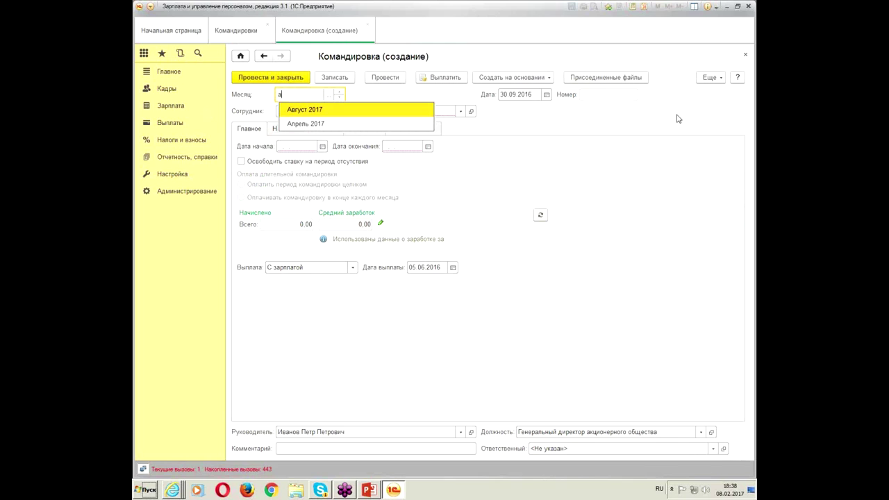
{"action": "key", "text": "Return"}
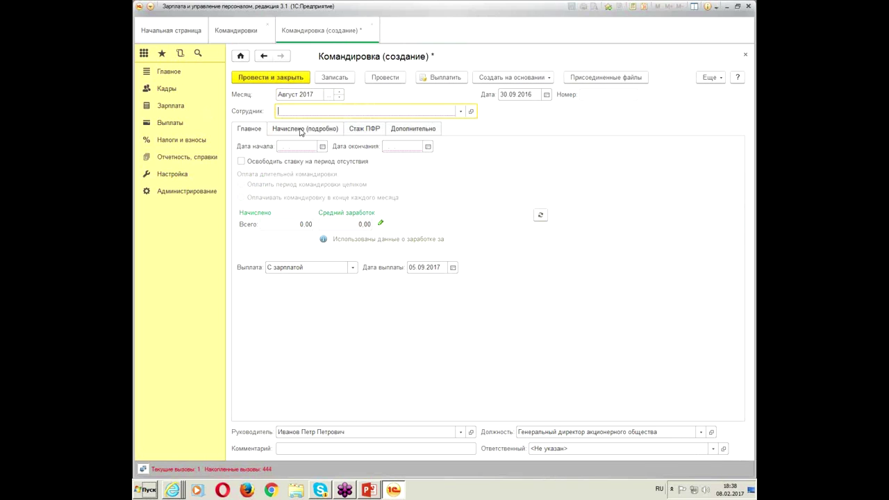
{"action": "left_click", "coordinate": [316, 93]}
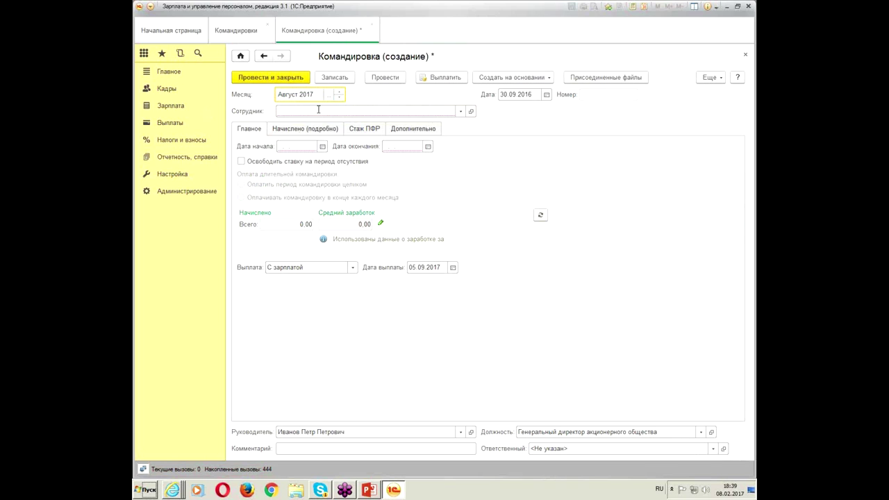
{"action": "key", "text": "BackSpace"}
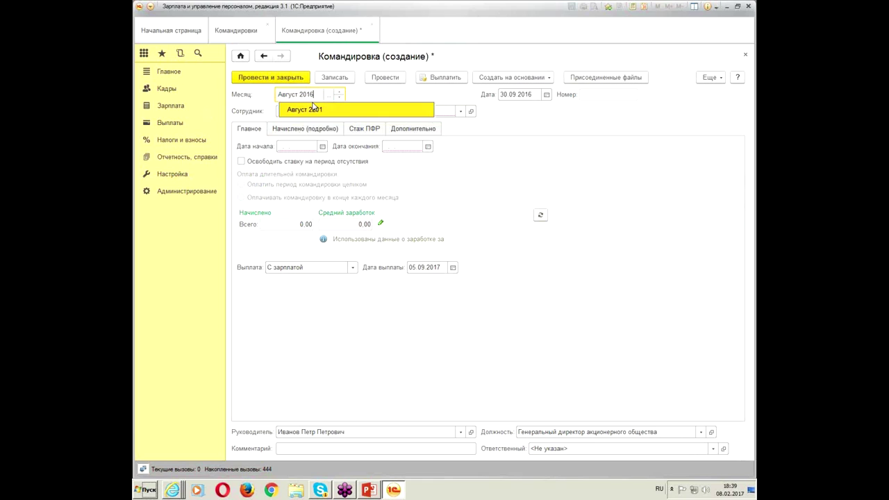
{"action": "type", "text": "6"}
{"action": "left_click", "coordinate": [340, 113]}
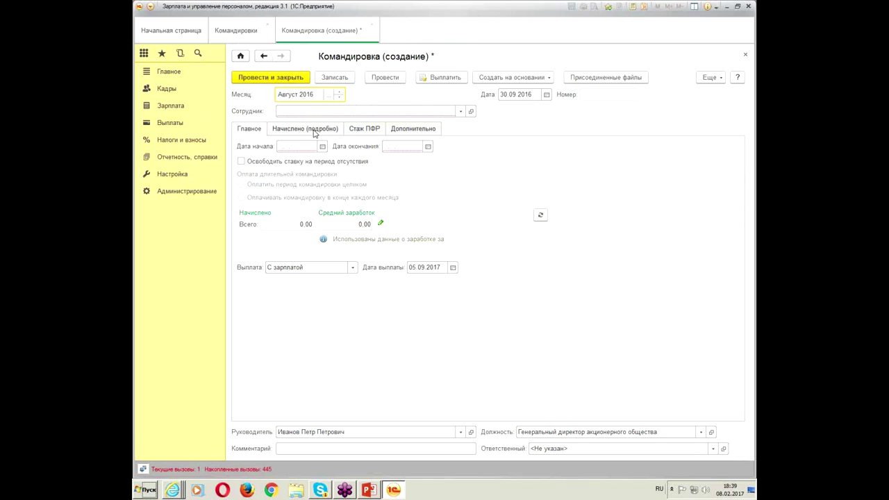
Pick the trip's employee in the Сотрудник field by quick search.
{"action": "left_click", "coordinate": [345, 110]}
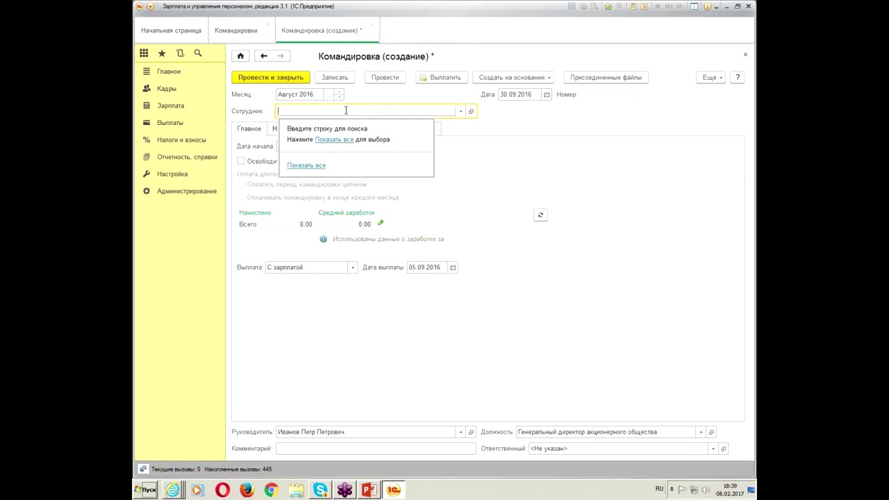
{"action": "type", "text": "сн"}
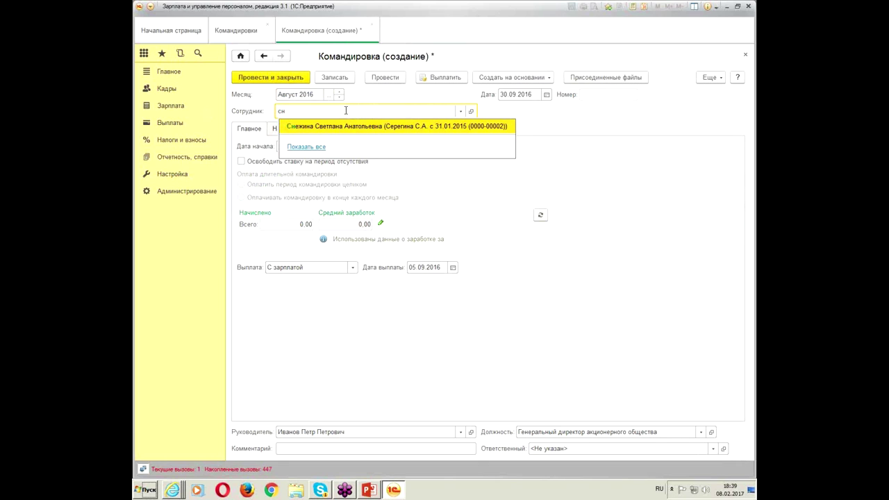
{"action": "key", "text": "Return"}
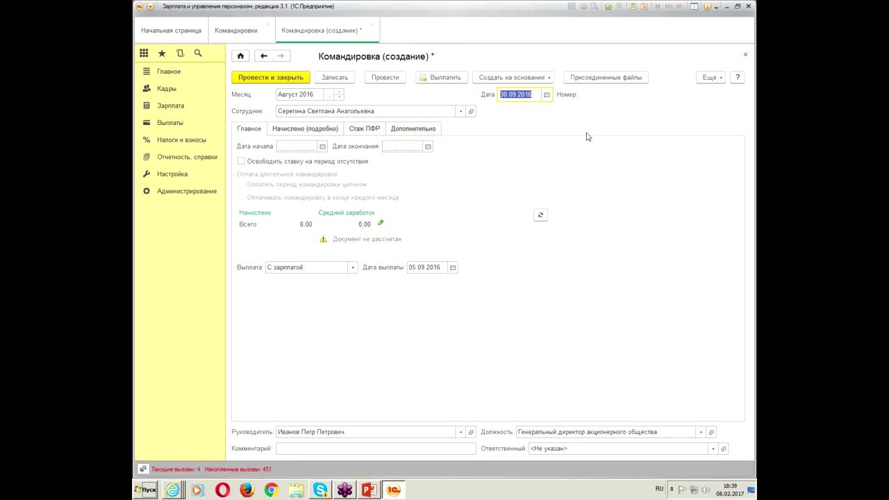
{"action": "left_click", "coordinate": [546, 95]}
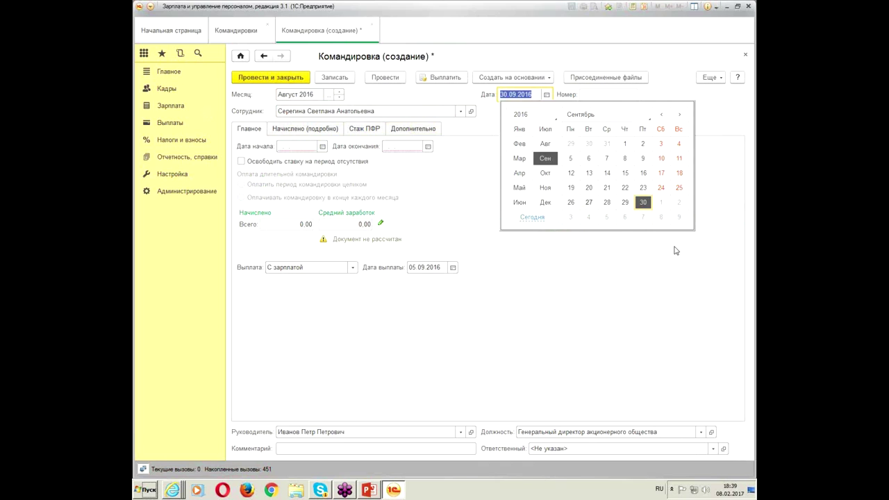
Date the document 21.08.2016 and set the trip period 22.08.2016 to 30.08.2016.
{"action": "left_click", "coordinate": [606, 187]}
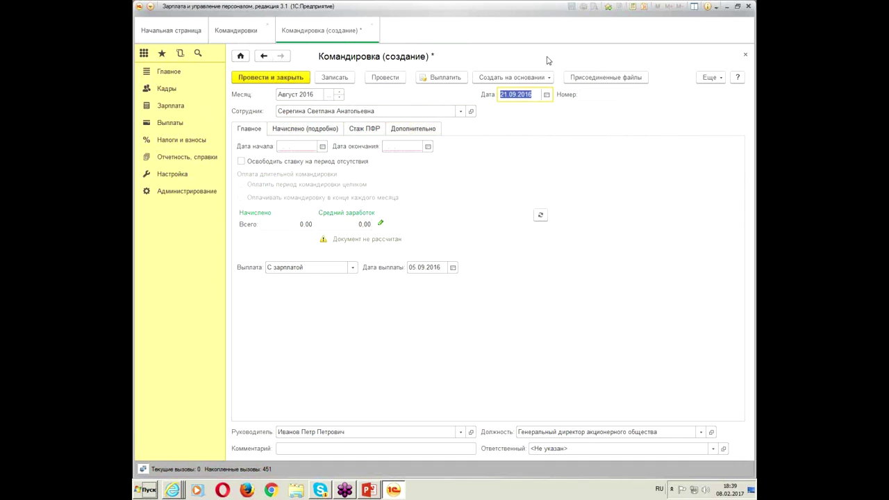
{"action": "type", "text": "2"}
{"action": "key", "text": "Tab"}
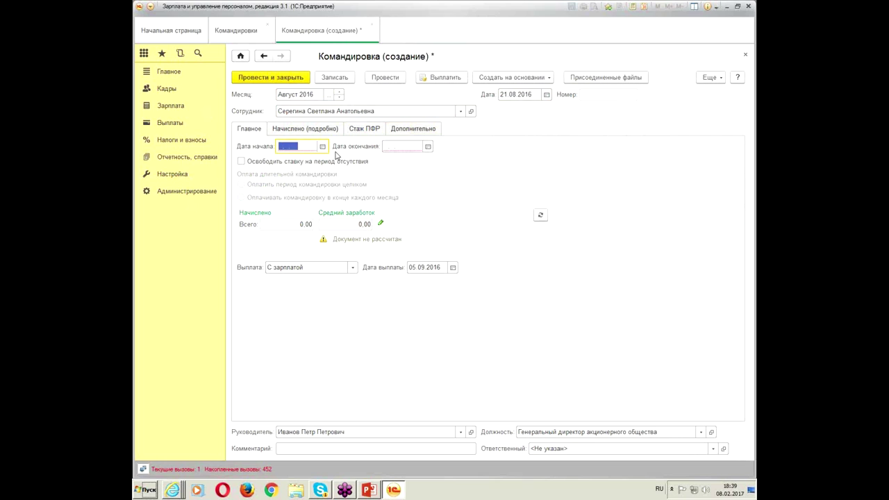
{"action": "type", "text": "2208"}
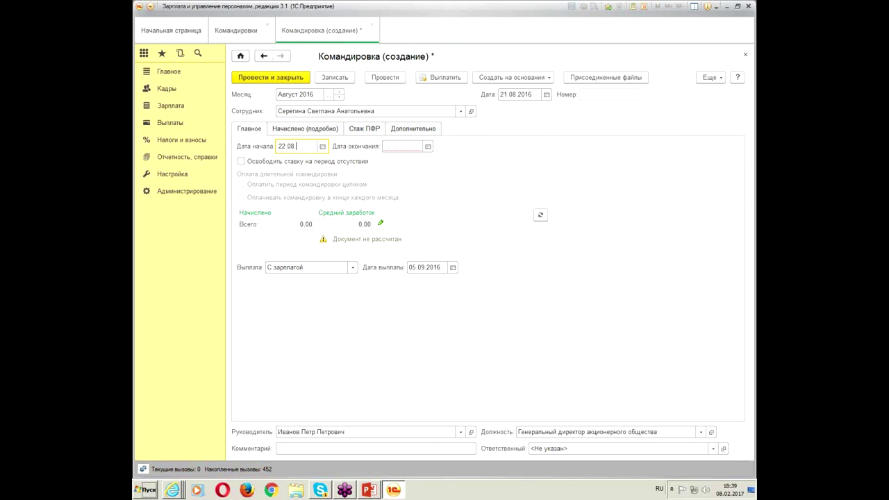
{"action": "key", "text": "Tab"}
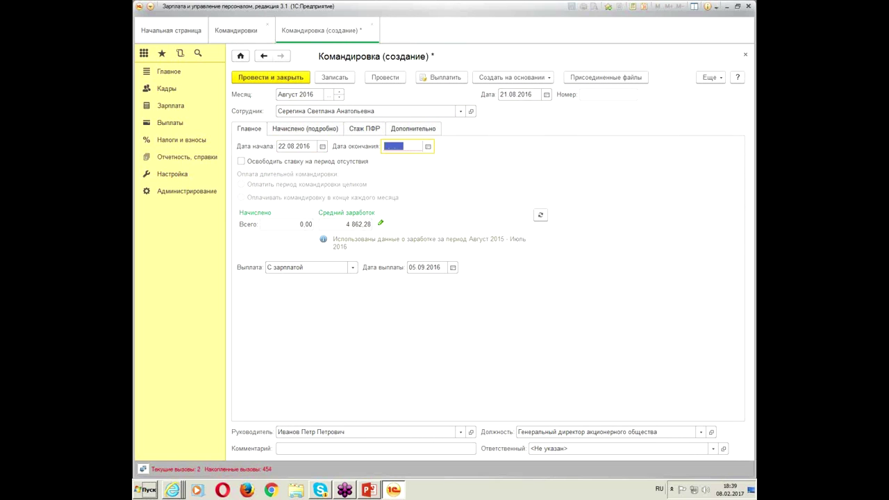
{"action": "type", "text": "30.09.16"}
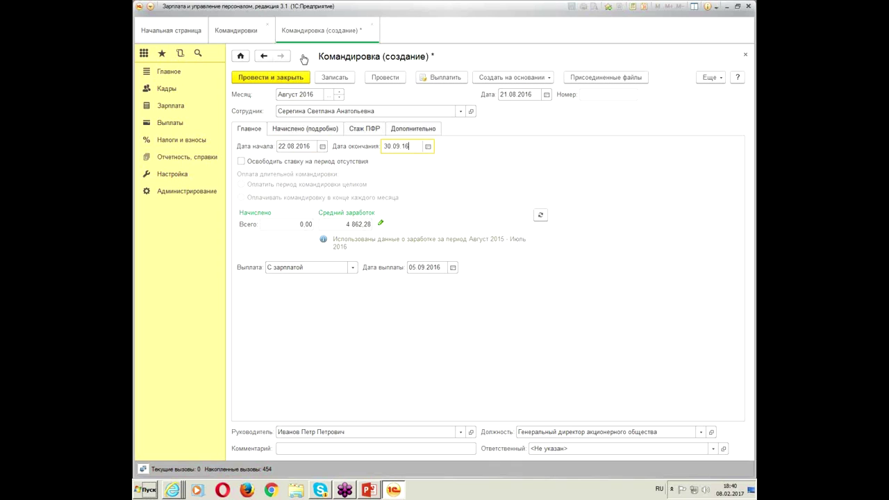
{"action": "key", "text": "BackSpace"}
{"action": "key", "text": "Tab"}
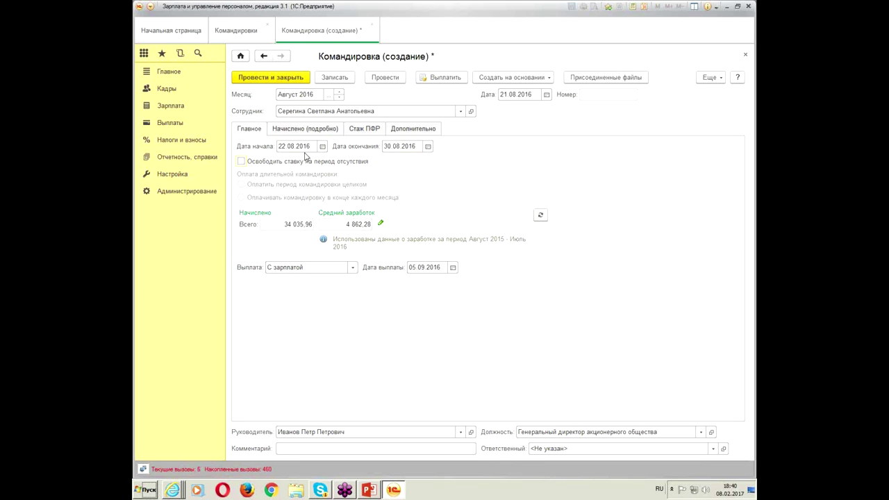
{"action": "left_click", "coordinate": [298, 129]}
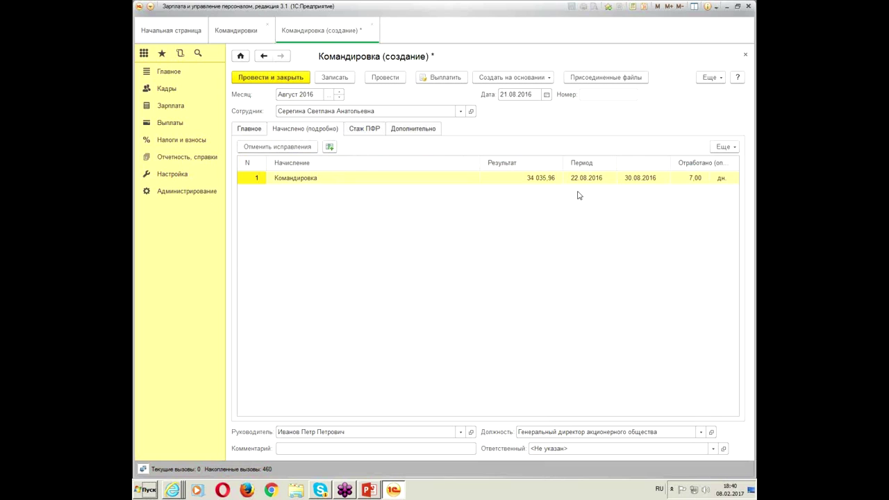
Check the Командировка accrual of 34 035,96 for 7 days, then view the Дополнительно tab.
{"action": "left_click", "coordinate": [518, 181]}
{"action": "left_click", "coordinate": [596, 183]}
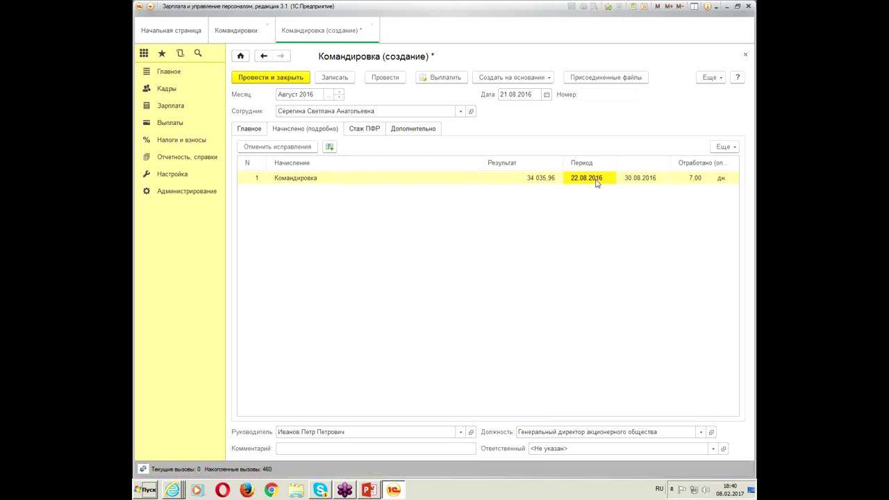
{"action": "left_click", "coordinate": [662, 180]}
{"action": "left_click", "coordinate": [694, 182]}
{"action": "left_click_drag", "start_coordinate": [502, 162], "coordinate": [379, 159]}
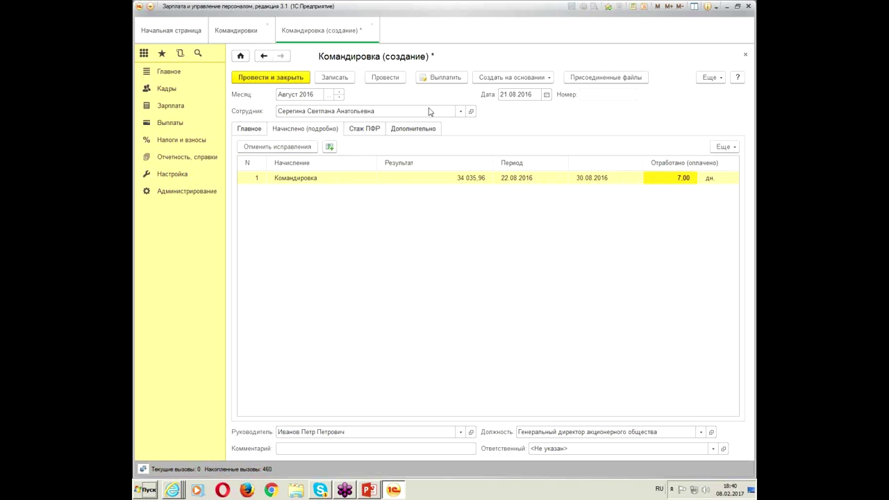
{"action": "left_click", "coordinate": [355, 130]}
{"action": "left_click", "coordinate": [417, 129]}
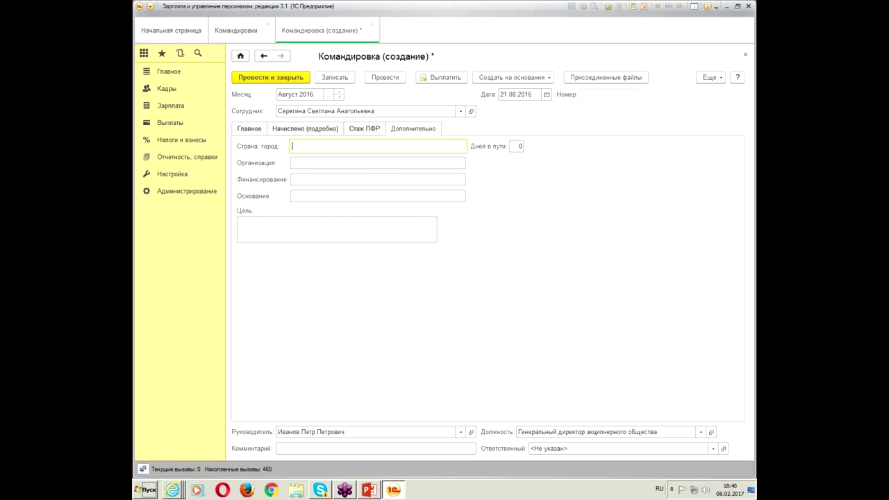
Fill destination Уфа, organisation НИИ, funding Орион, basis служебное задание and purpose переговоры.
{"action": "key", "text": "Tab"}
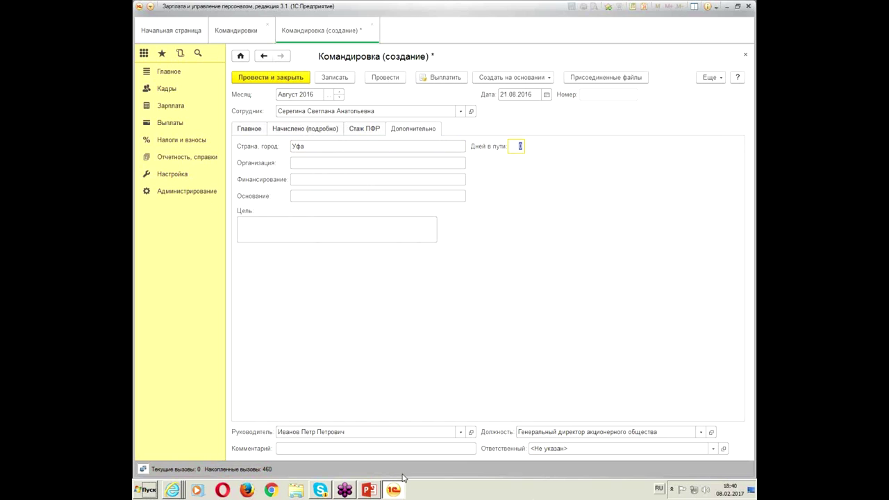
{"action": "left_click", "coordinate": [340, 170]}
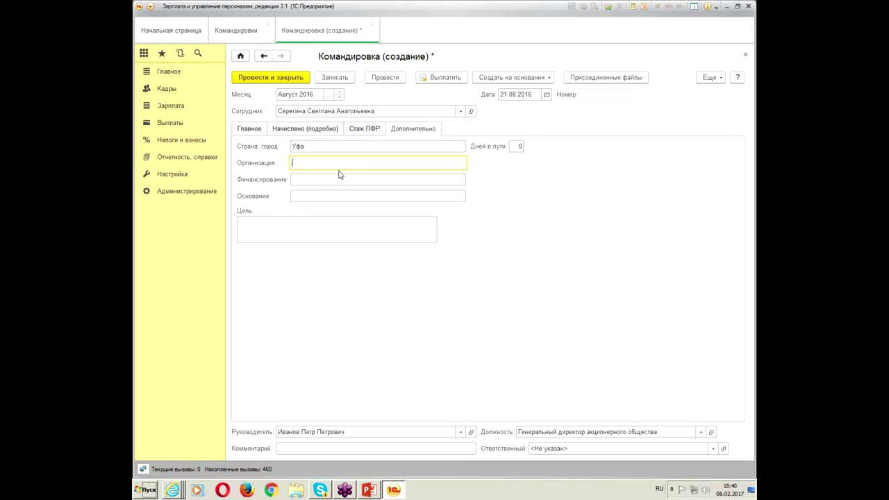
{"action": "key", "text": "Tab"}
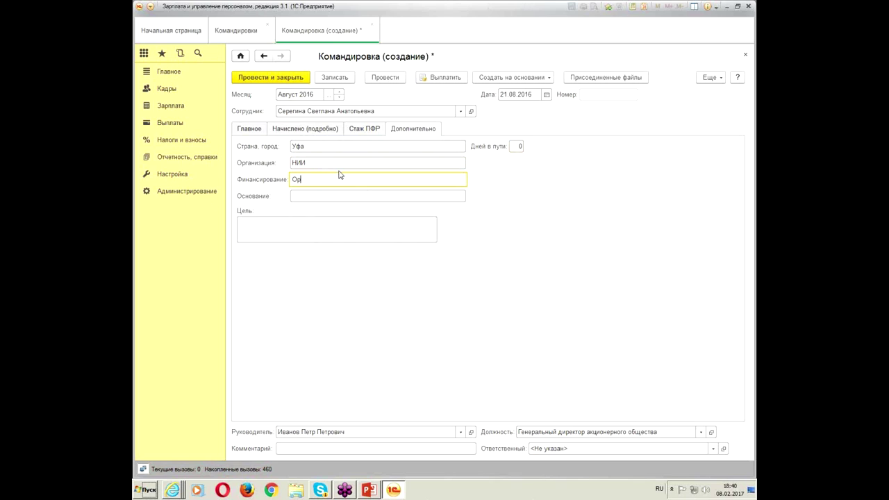
{"action": "key", "text": "Tab"}
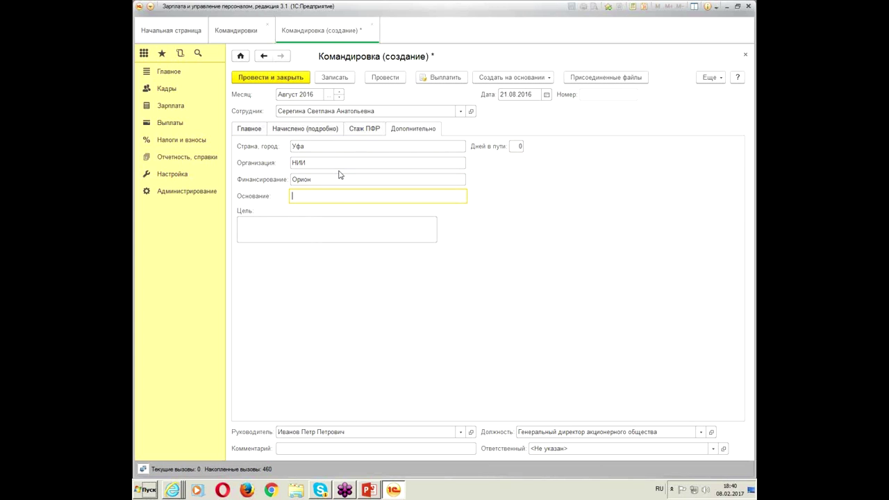
{"action": "type", "text": "служебное задание"}
{"action": "left_click", "coordinate": [306, 229]}
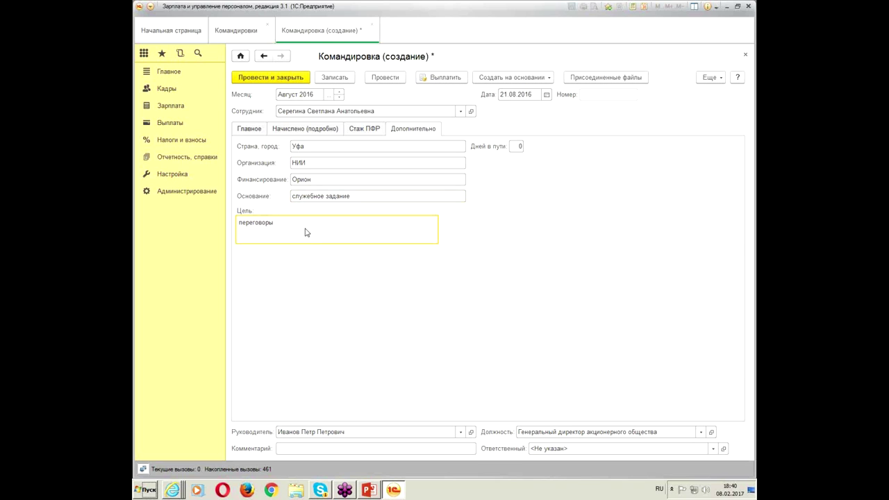
{"action": "left_click", "coordinate": [253, 128]}
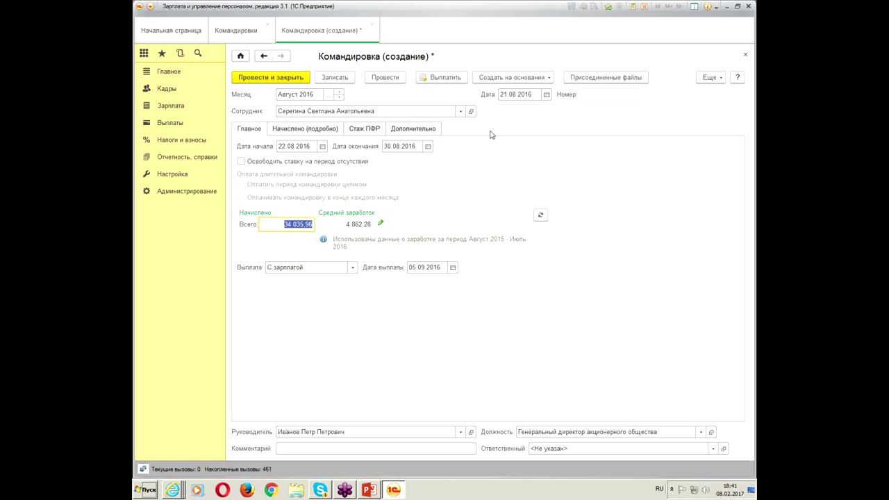
Save the trip and print the Приказ о направлении в командировку (Т-9).
{"action": "left_click", "coordinate": [709, 77]}
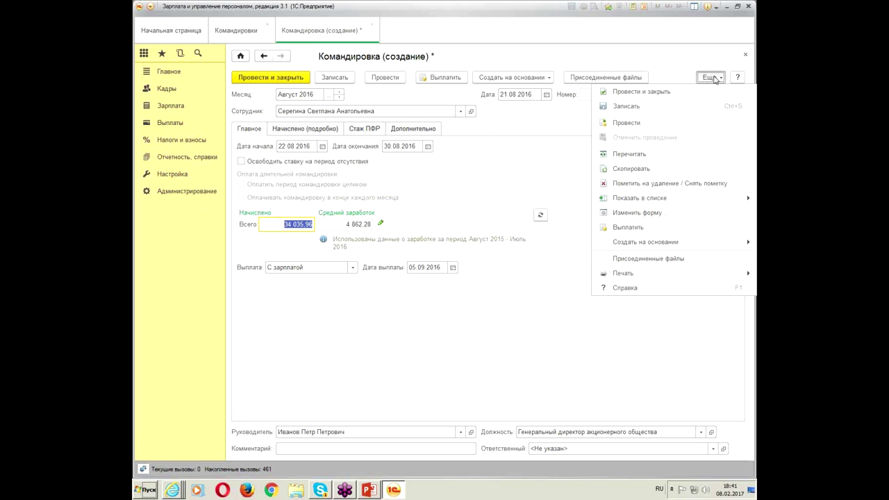
{"action": "mouse_move", "coordinate": [659, 275]}
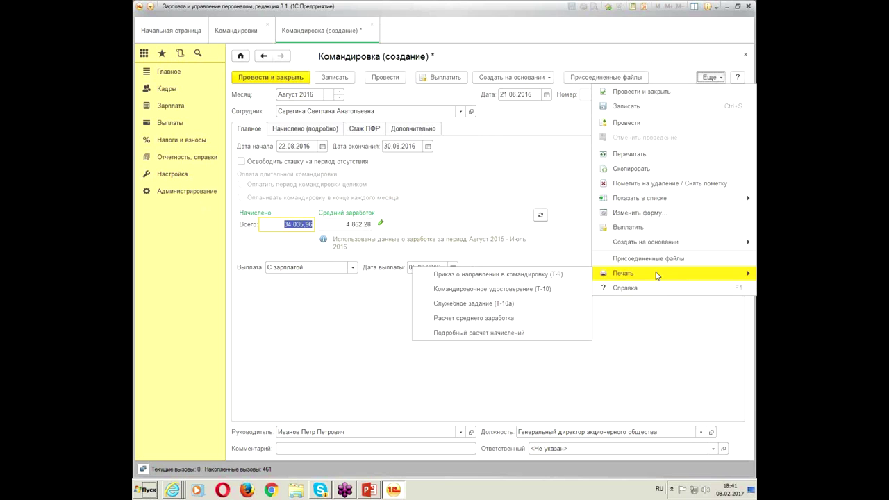
{"action": "left_click", "coordinate": [569, 276]}
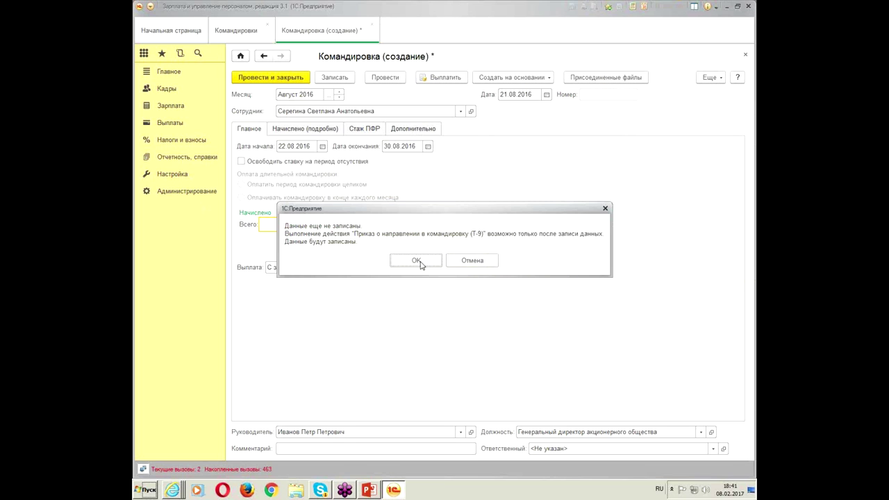
{"action": "left_click", "coordinate": [353, 311]}
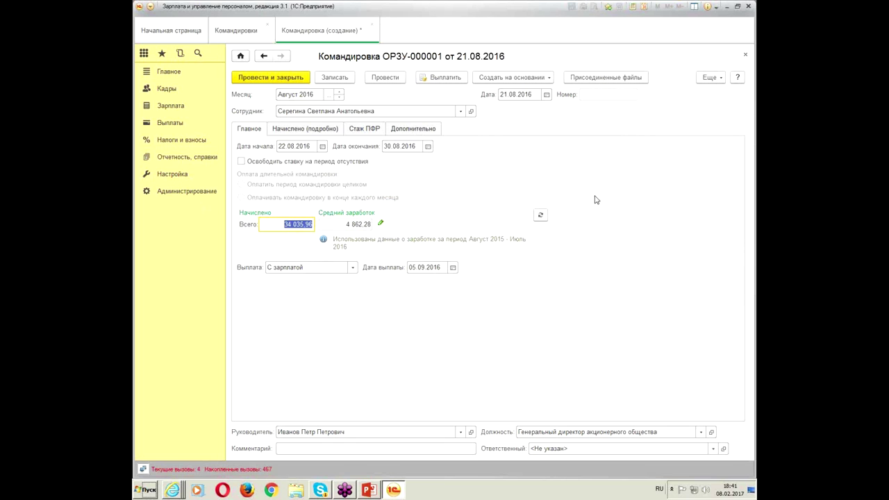
{"action": "left_click", "coordinate": [694, 307]}
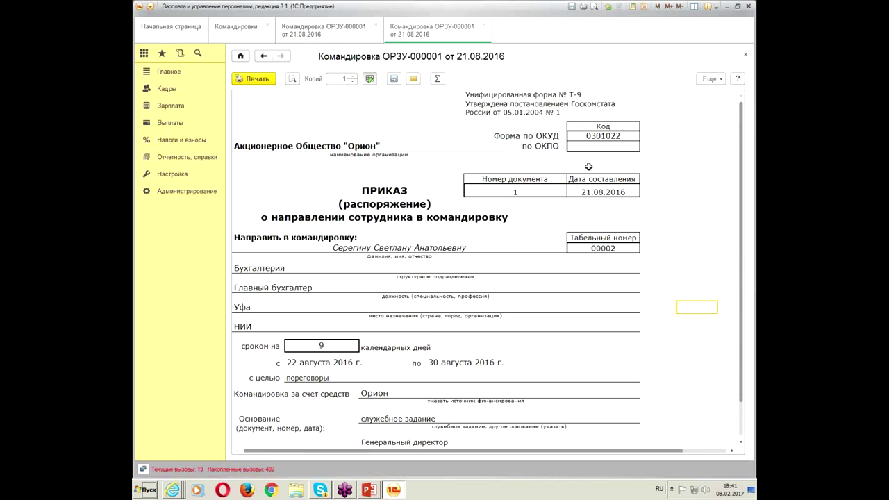
Review the T-9 order dated 21.08.2016 against the trip's Начислено (подробно) accruals.
{"action": "left_click", "coordinate": [582, 192]}
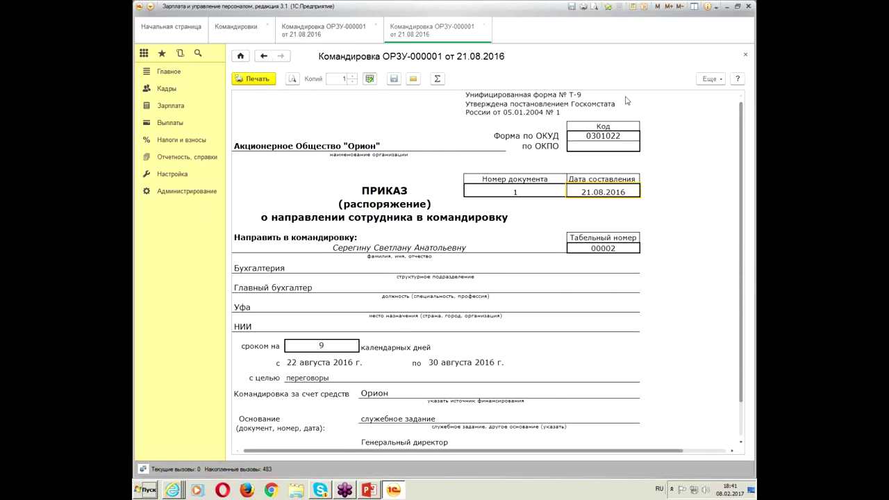
{"action": "left_click", "coordinate": [318, 31]}
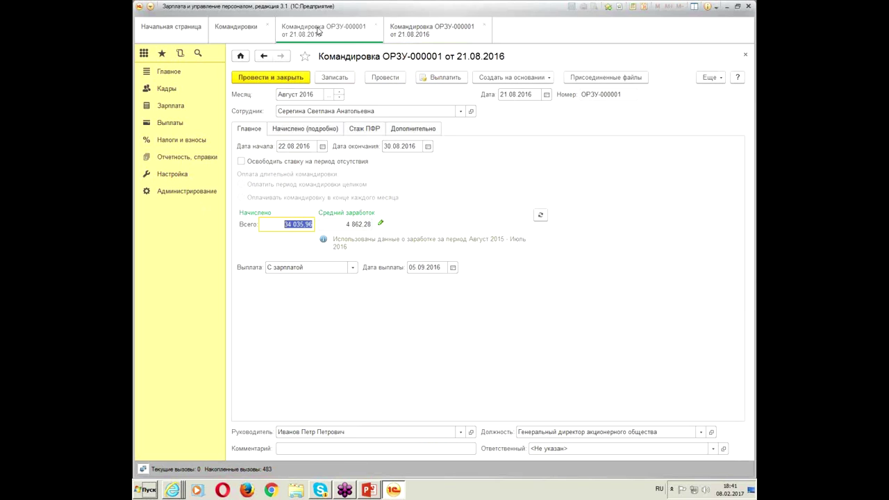
{"action": "left_click", "coordinate": [303, 129]}
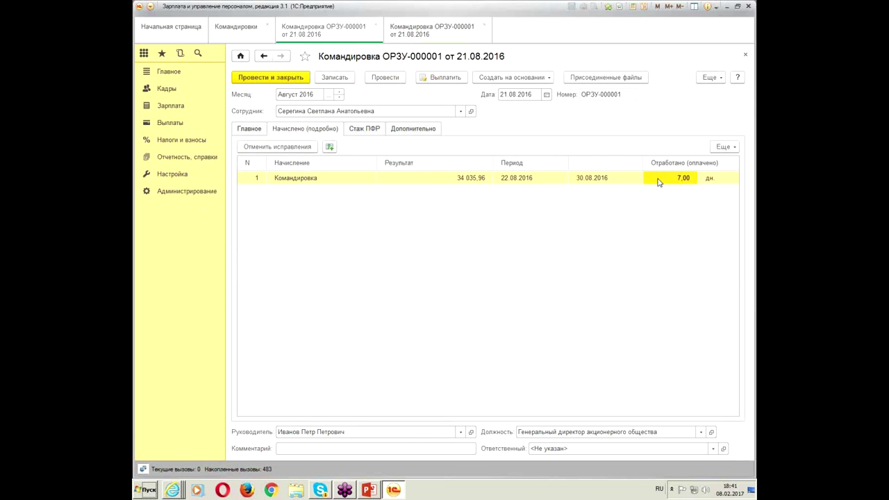
{"action": "left_click", "coordinate": [422, 33]}
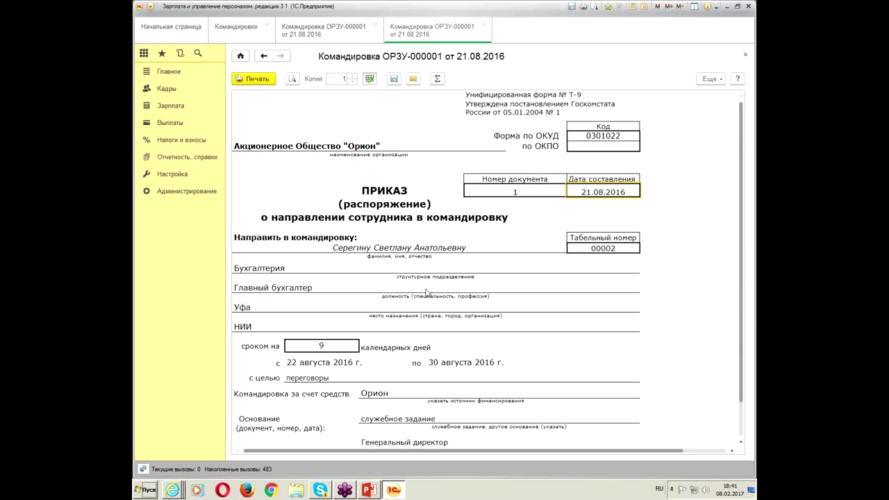
Browse the toolbar calendar to August 2016.
{"action": "left_click", "coordinate": [645, 8]}
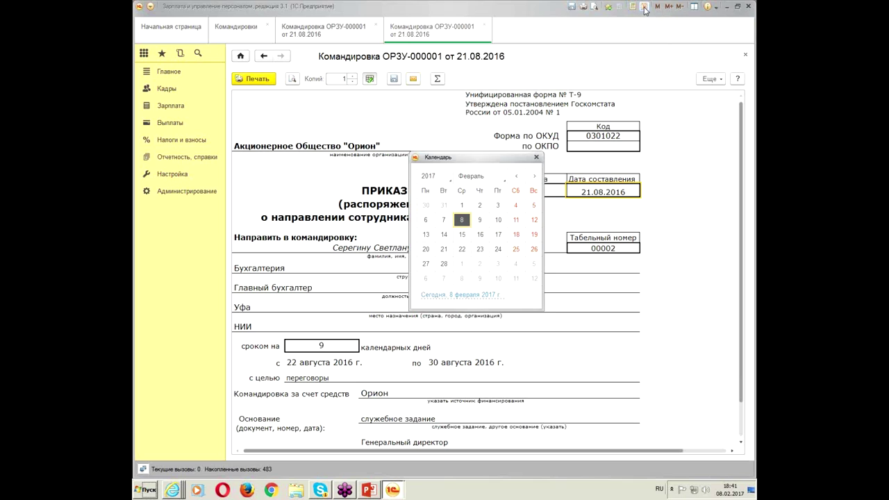
{"action": "left_click", "coordinate": [424, 180]}
{"action": "left_click", "coordinate": [431, 179]}
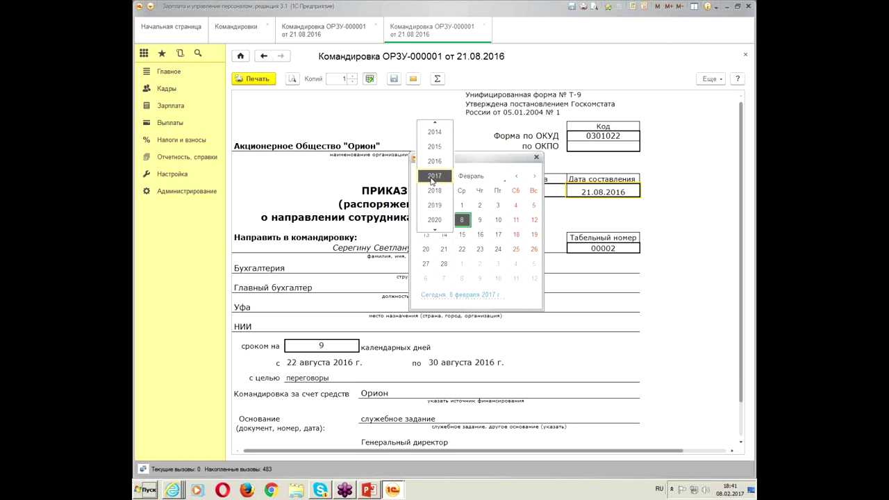
{"action": "left_click", "coordinate": [442, 197]}
{"action": "left_click", "coordinate": [437, 177]}
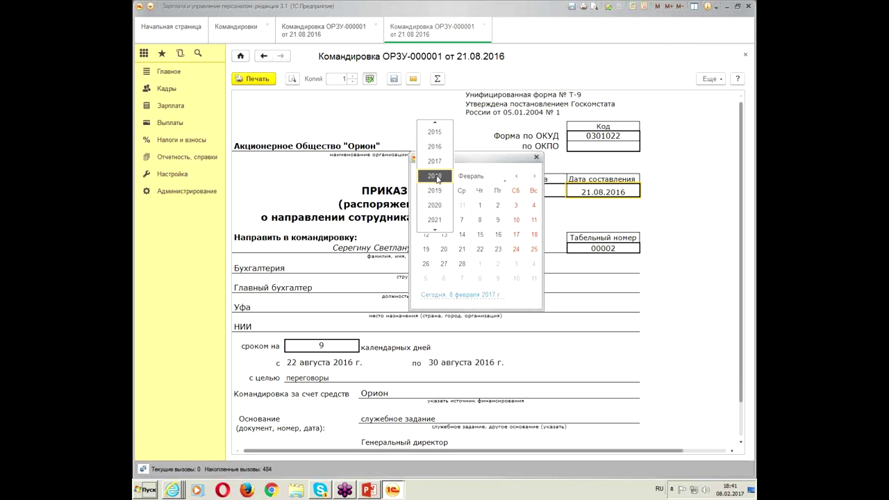
{"action": "left_click", "coordinate": [437, 145]}
{"action": "left_click", "coordinate": [480, 180]}
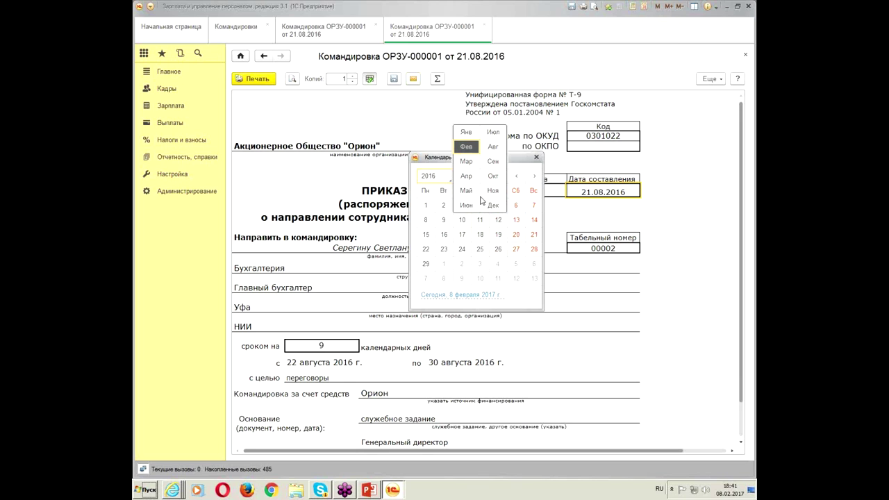
{"action": "left_click", "coordinate": [493, 147]}
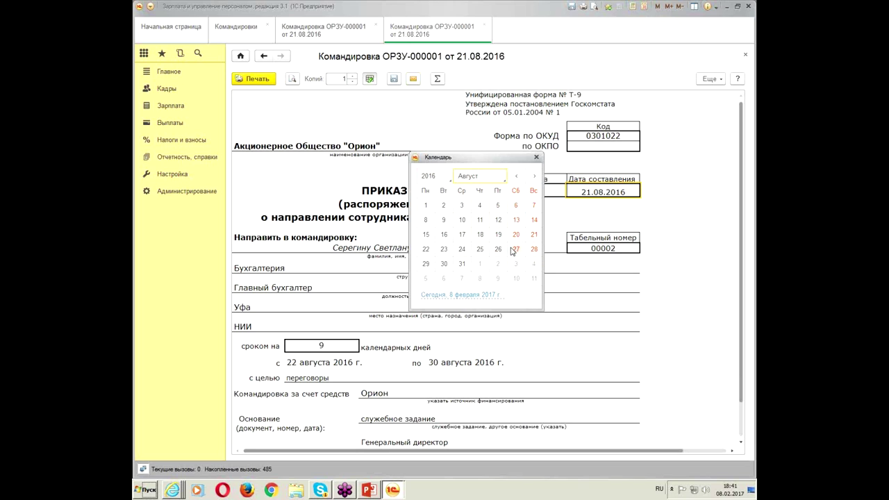
Close the calendar and the printed T-9 order.
{"action": "left_click", "coordinate": [695, 278]}
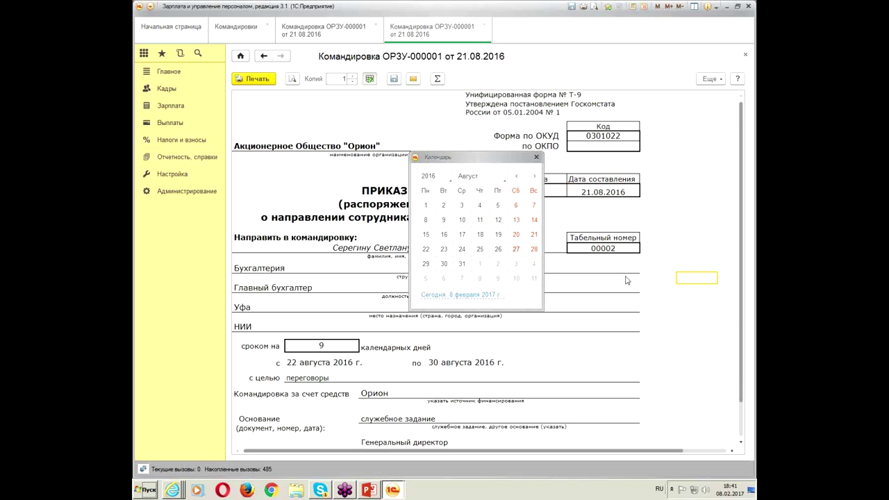
{"action": "left_click", "coordinate": [537, 158]}
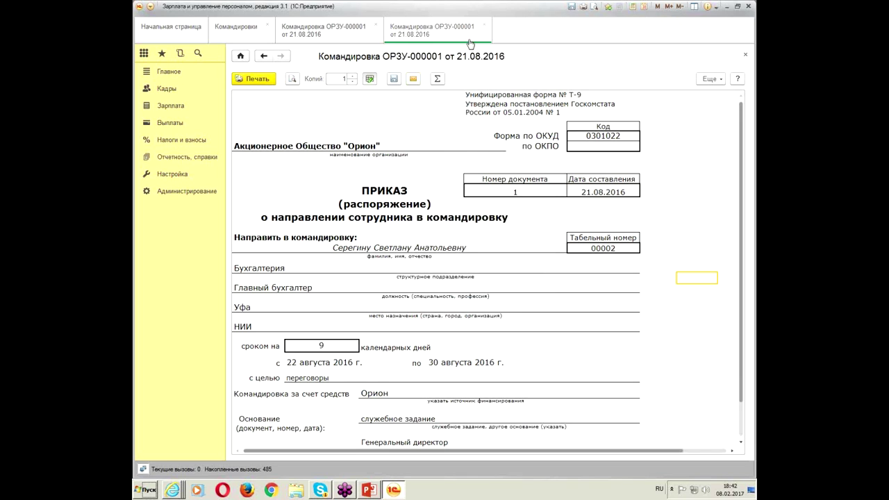
{"action": "left_click", "coordinate": [485, 23]}
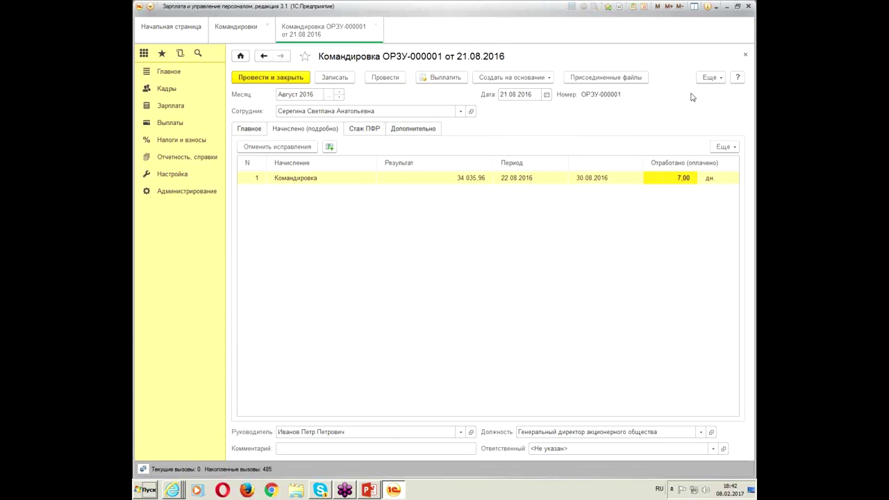
{"action": "left_click", "coordinate": [708, 78]}
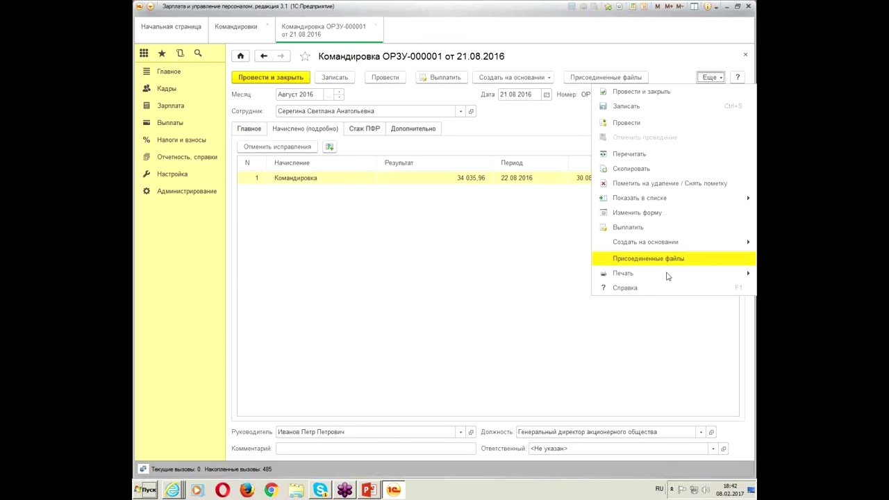
{"action": "mouse_move", "coordinate": [669, 273]}
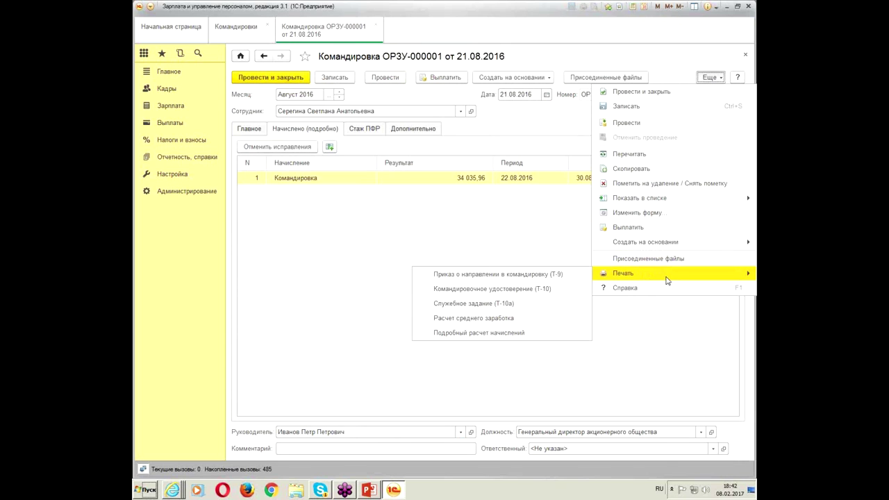
{"action": "left_click", "coordinate": [557, 290]}
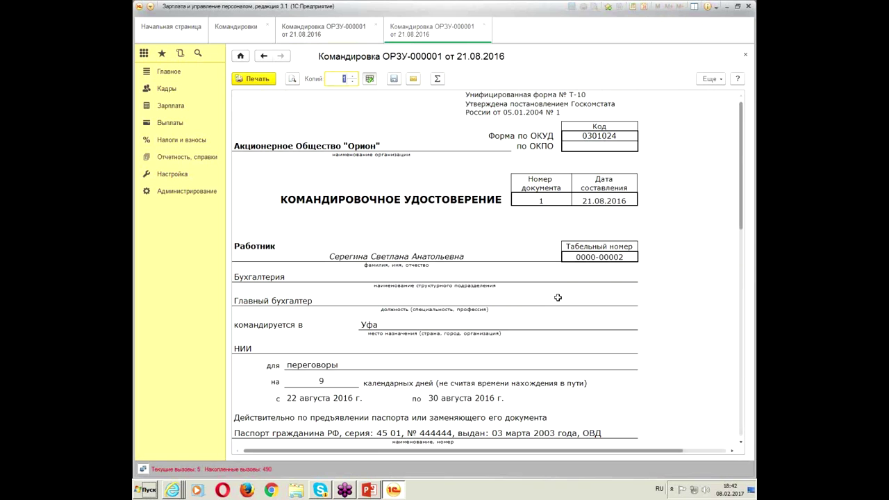
{"action": "scroll", "coordinate": [565, 322], "scroll_direction": "down", "scroll_amount": 5}
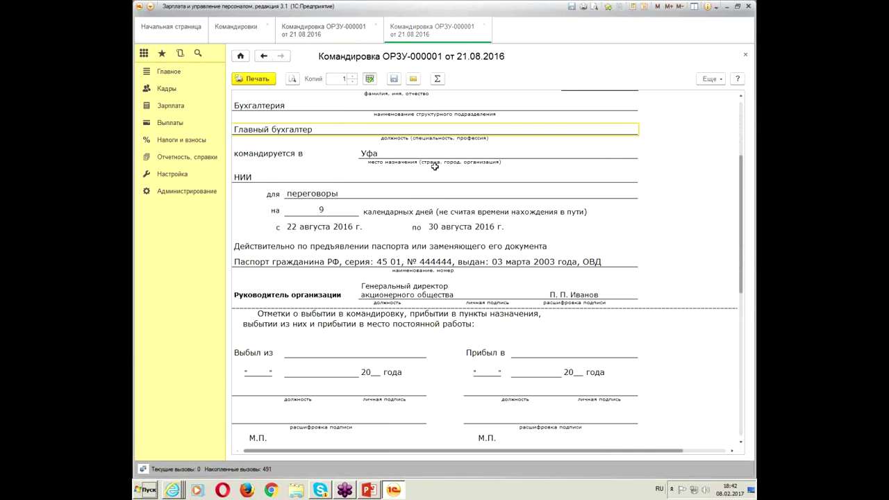
{"action": "scroll", "coordinate": [528, 168], "scroll_direction": "up", "scroll_amount": 5}
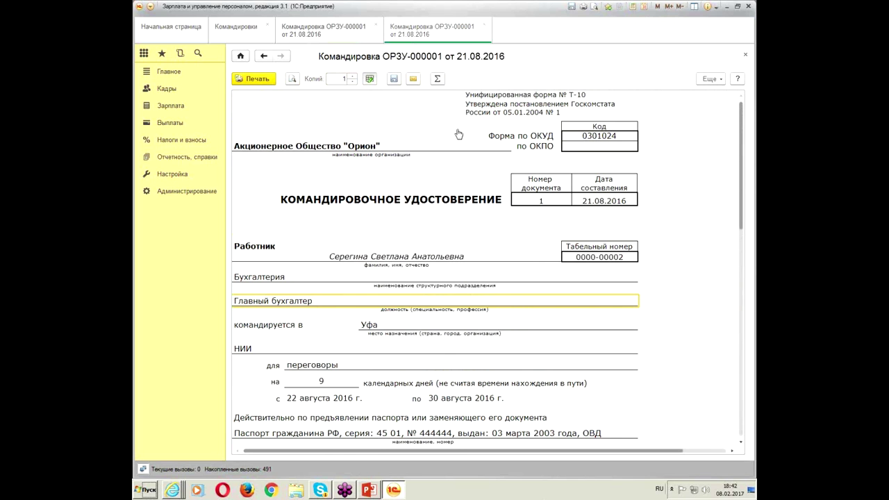
{"action": "left_click", "coordinate": [484, 25]}
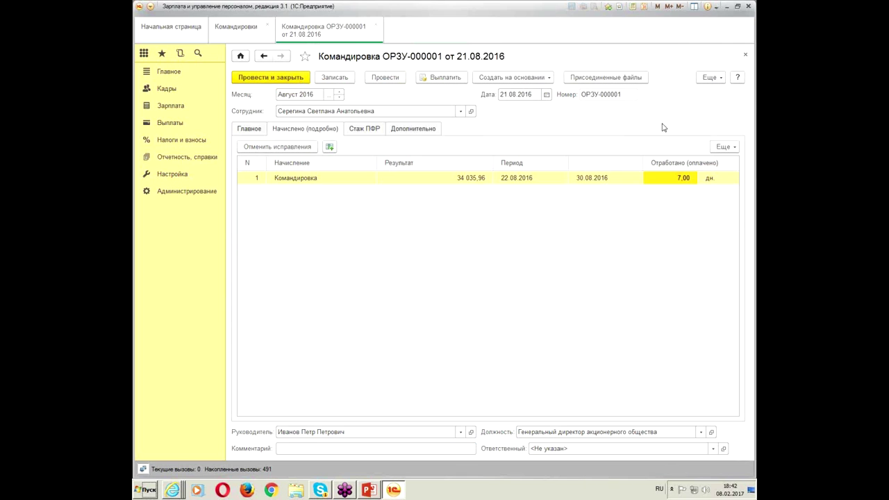
Print the Т-10а service assignment form for the trip.
{"action": "left_click", "coordinate": [709, 77]}
{"action": "mouse_move", "coordinate": [707, 280]}
{"action": "left_click", "coordinate": [529, 303]}
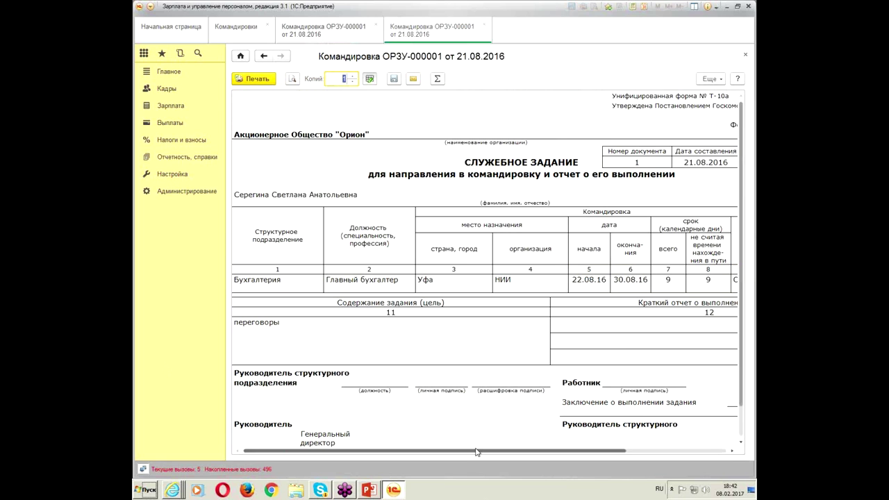
{"action": "mouse_move", "coordinate": [475, 452]}
{"action": "left_mouse_down"}
{"action": "mouse_move", "coordinate": [583, 453]}
{"action": "mouse_move", "coordinate": [475, 453]}
{"action": "left_mouse_up"}
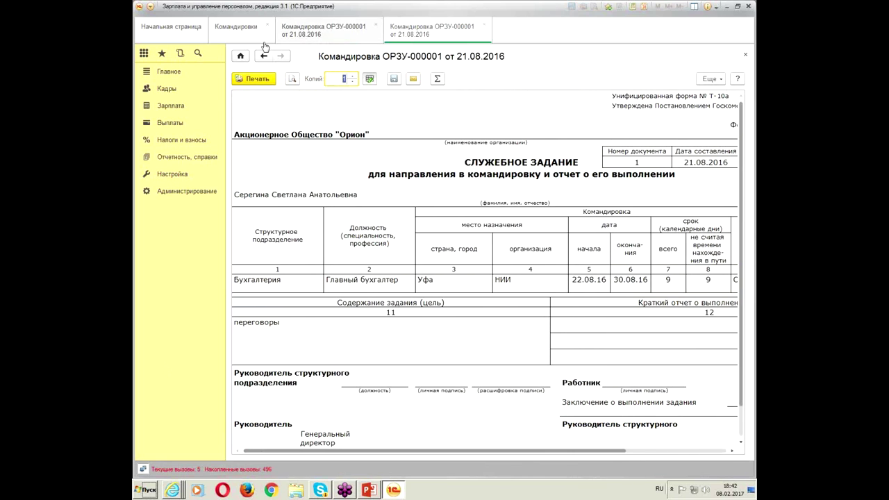
{"action": "left_click", "coordinate": [293, 31]}
Check the basis field on the trip's additional details tab.
{"action": "left_click", "coordinate": [429, 126]}
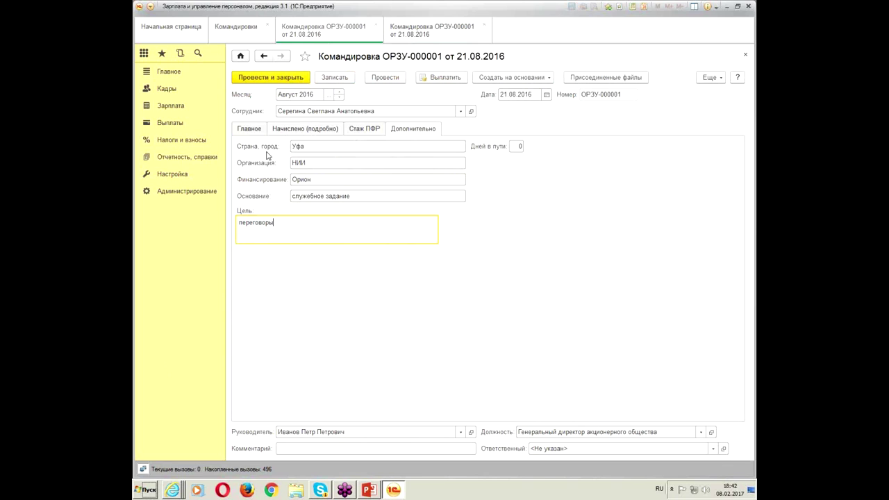
{"action": "left_click", "coordinate": [295, 198]}
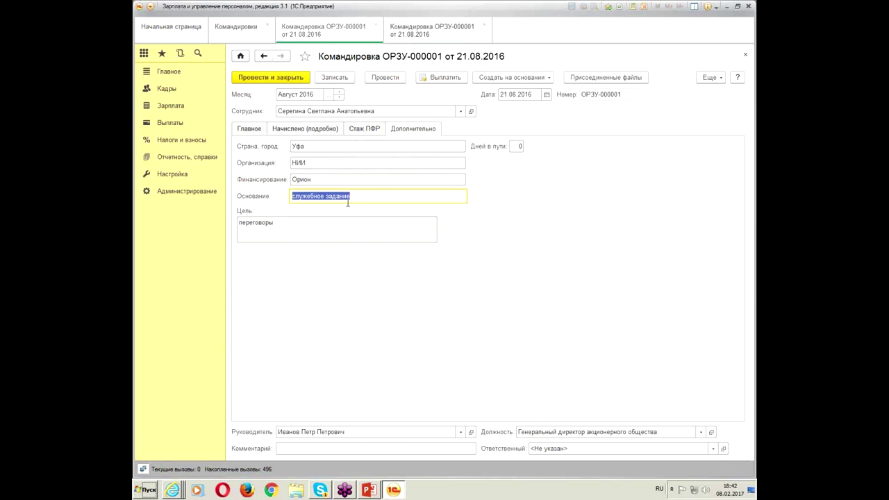
{"action": "left_click", "coordinate": [377, 201]}
Review the НИИ organisation and служебное задание basis cells on the printed assignment, then close it.
{"action": "left_click", "coordinate": [436, 32]}
{"action": "left_click", "coordinate": [555, 282]}
{"action": "left_click_drag", "start_coordinate": [434, 451], "coordinate": [535, 451]}
{"action": "left_click", "coordinate": [697, 269]}
{"action": "left_click", "coordinate": [696, 279]}
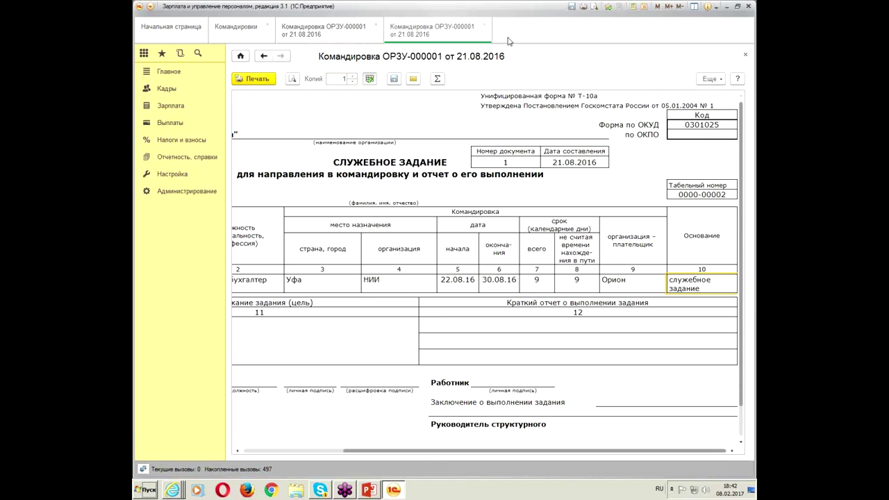
{"action": "left_click", "coordinate": [484, 27]}
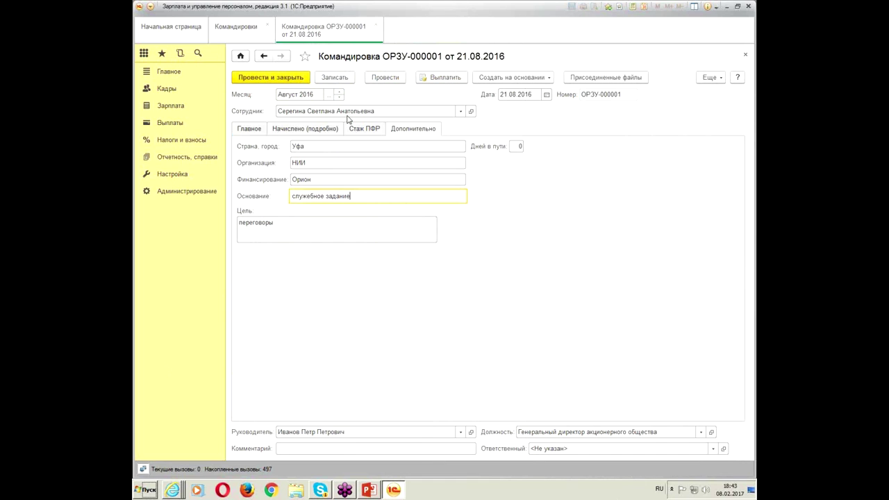
Save the trip and review its average earnings calculation printout.
{"action": "left_click", "coordinate": [709, 77]}
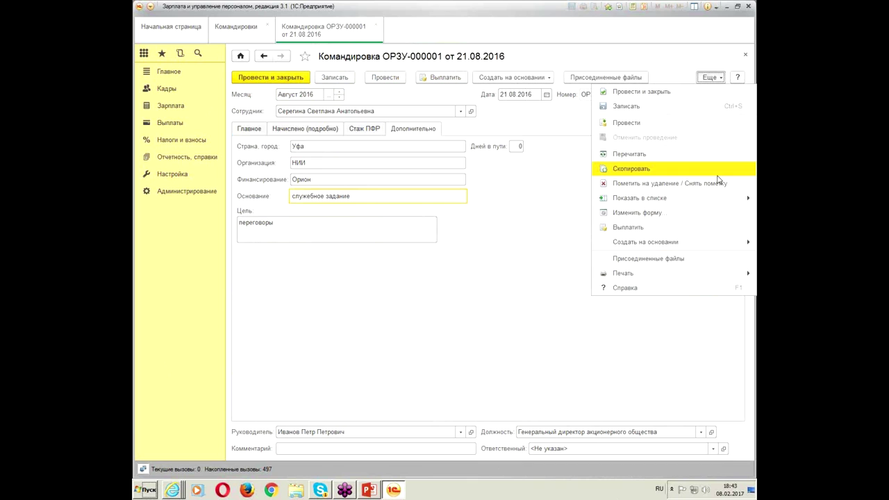
{"action": "mouse_move", "coordinate": [668, 278]}
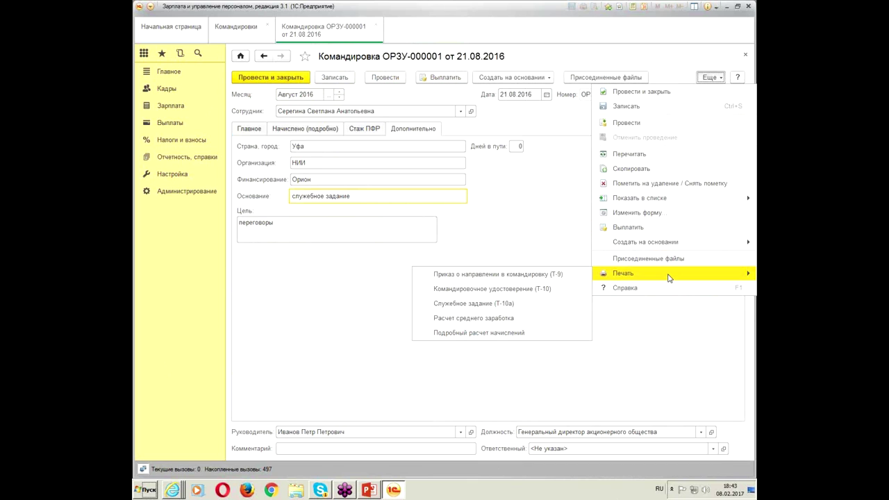
{"action": "left_click", "coordinate": [512, 317]}
{"action": "left_click", "coordinate": [417, 255]}
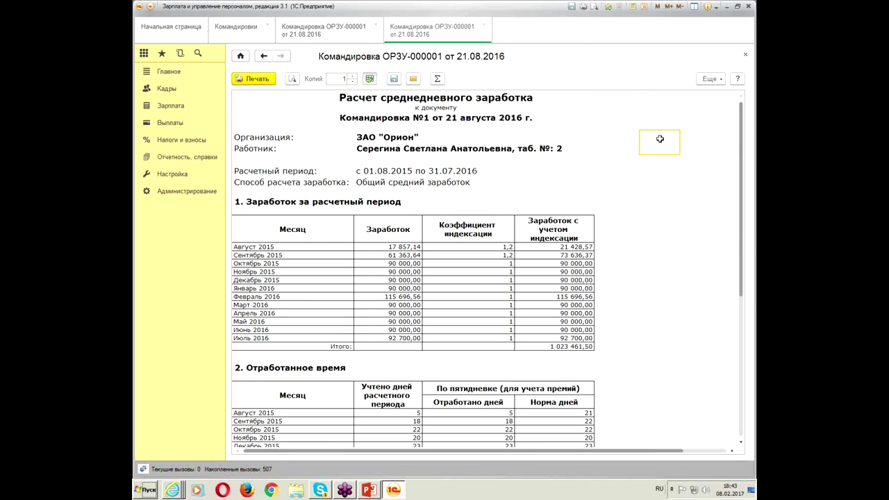
{"action": "scroll", "coordinate": [659, 140], "scroll_direction": "down", "scroll_amount": 10}
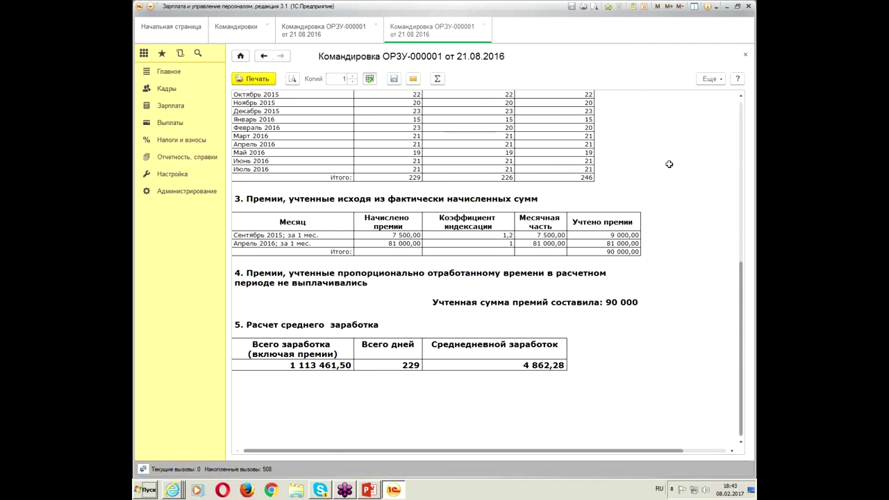
{"action": "scroll", "coordinate": [669, 164], "scroll_direction": "up", "scroll_amount": 6}
{"action": "left_click", "coordinate": [487, 26]}
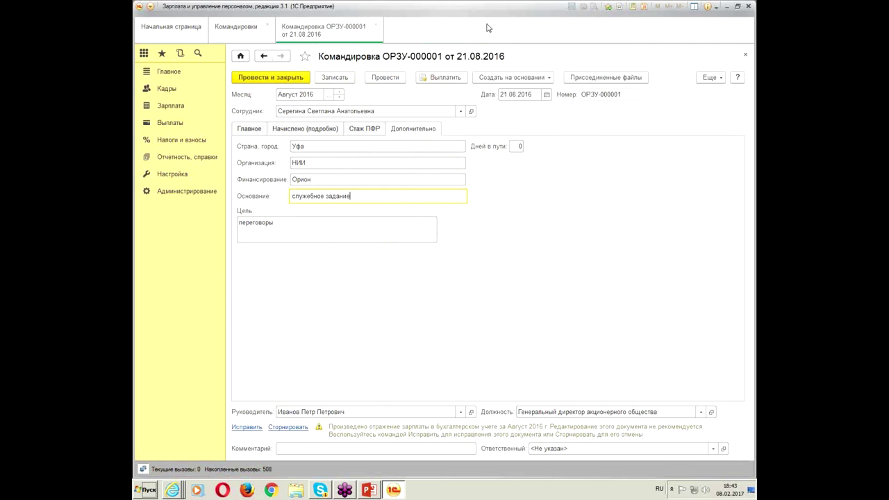
Review the detailed accrual printout showing 4 862,28 average daily pay, then close it.
{"action": "left_click", "coordinate": [717, 77]}
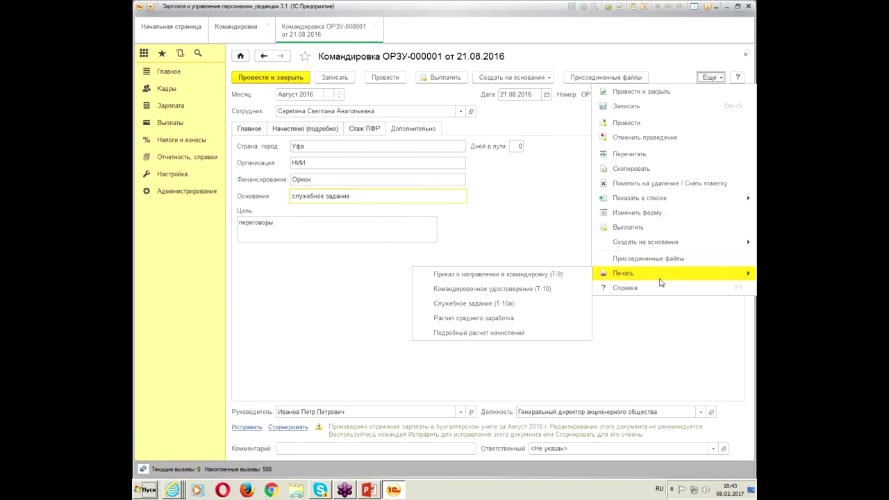
{"action": "mouse_move", "coordinate": [646, 274]}
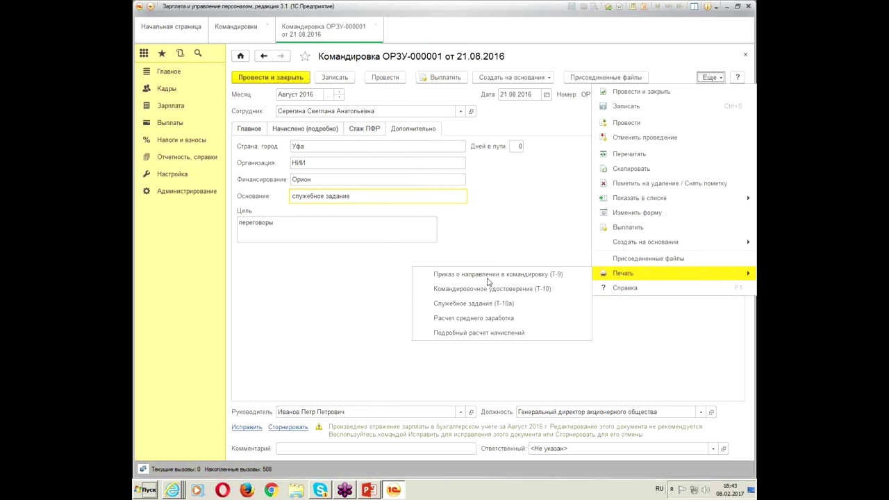
{"action": "left_click", "coordinate": [498, 332]}
{"action": "left_click", "coordinate": [629, 286]}
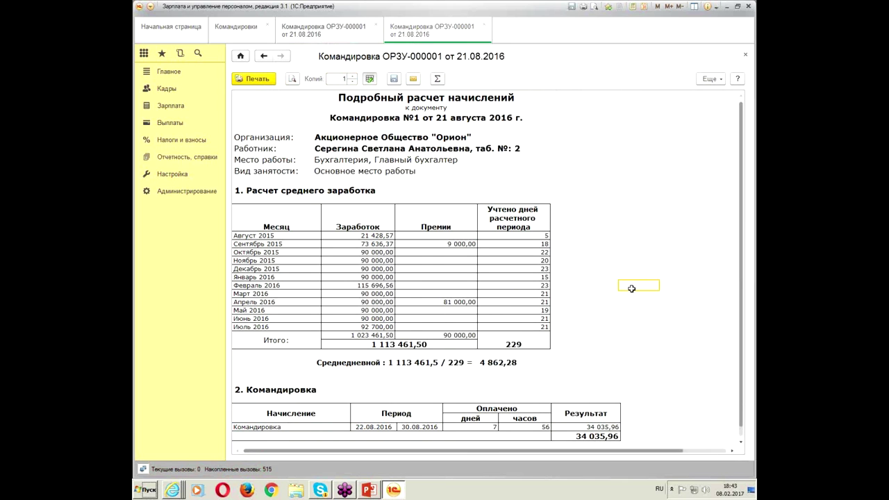
{"action": "scroll", "coordinate": [699, 281], "scroll_direction": "down", "scroll_amount": 3}
{"action": "scroll", "coordinate": [699, 281], "scroll_direction": "down", "scroll_amount": 2}
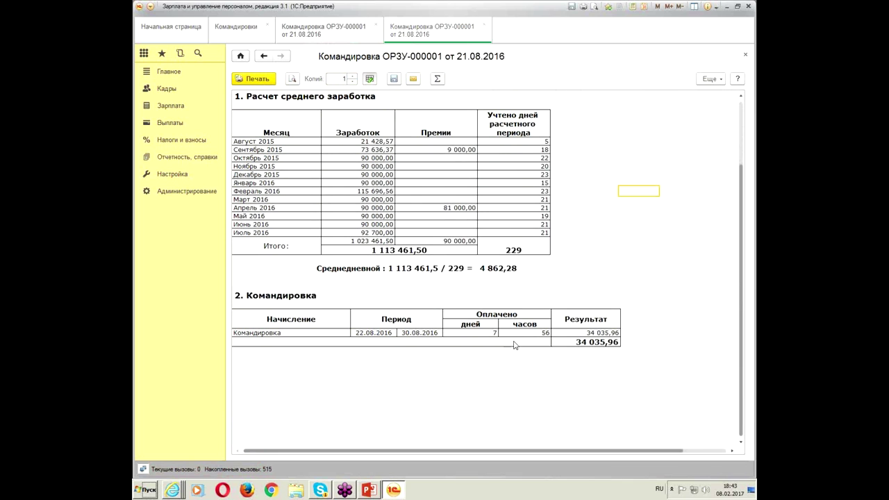
{"action": "left_click", "coordinate": [484, 26]}
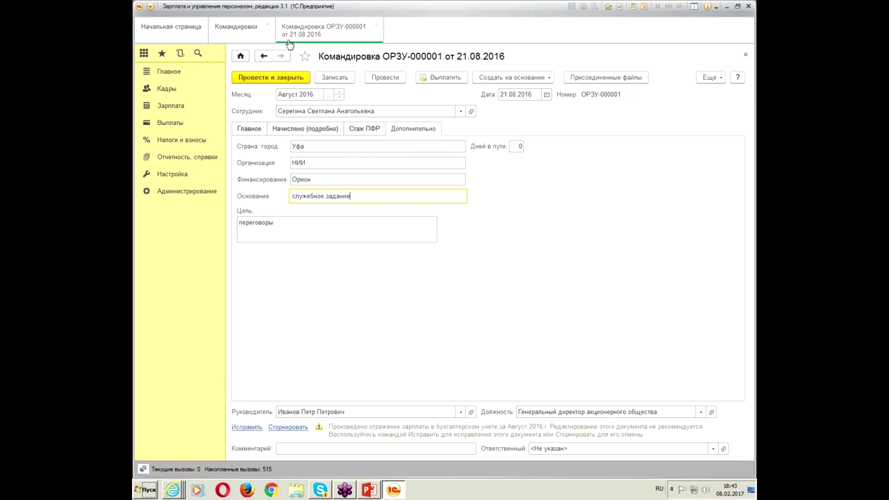
Post the business trip and confirm its 30.08 end date in the list.
{"action": "left_click", "coordinate": [259, 78]}
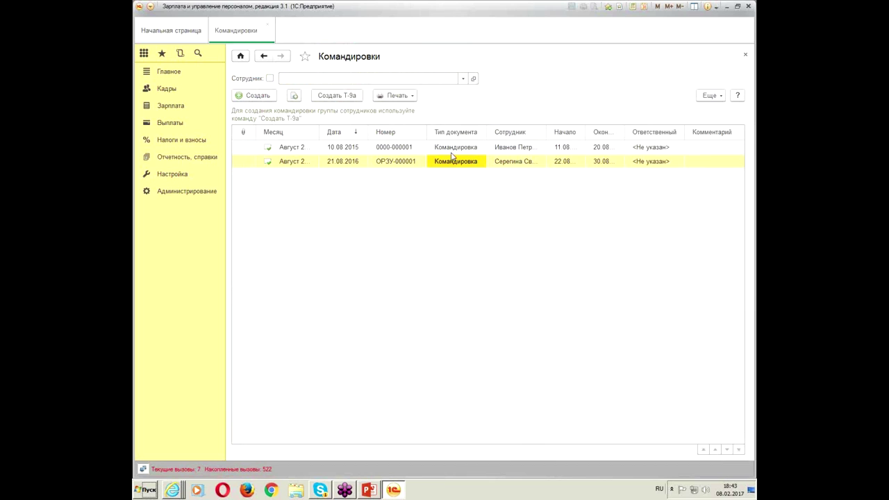
{"action": "left_click_drag", "start_coordinate": [316, 130], "coordinate": [364, 131]}
{"action": "left_click", "coordinate": [398, 161]}
{"action": "left_click", "coordinate": [637, 165]}
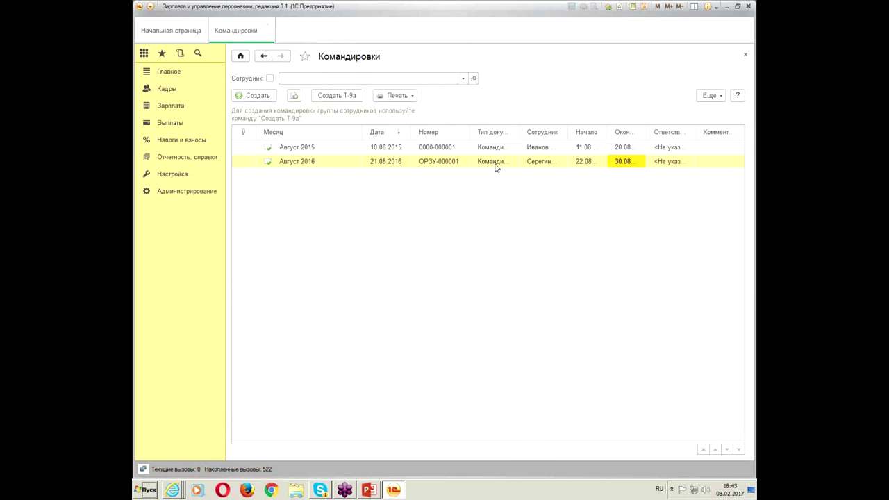
Open the Т-13 timesheet report and set its period to August 2016.
{"action": "left_click", "coordinate": [170, 106]}
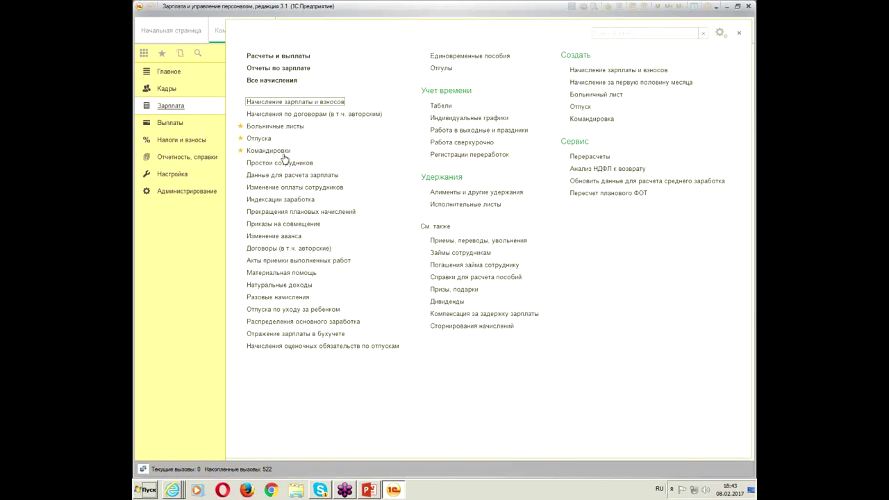
{"action": "left_click", "coordinate": [306, 67]}
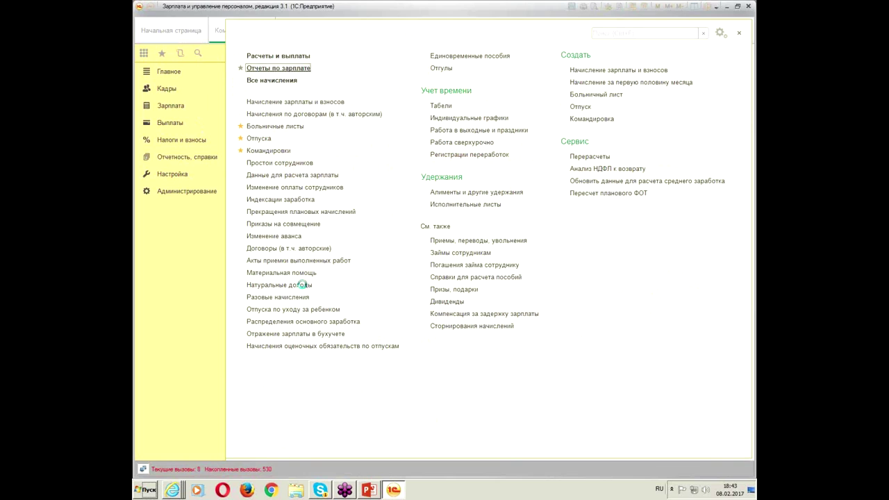
{"action": "left_click", "coordinate": [302, 365]}
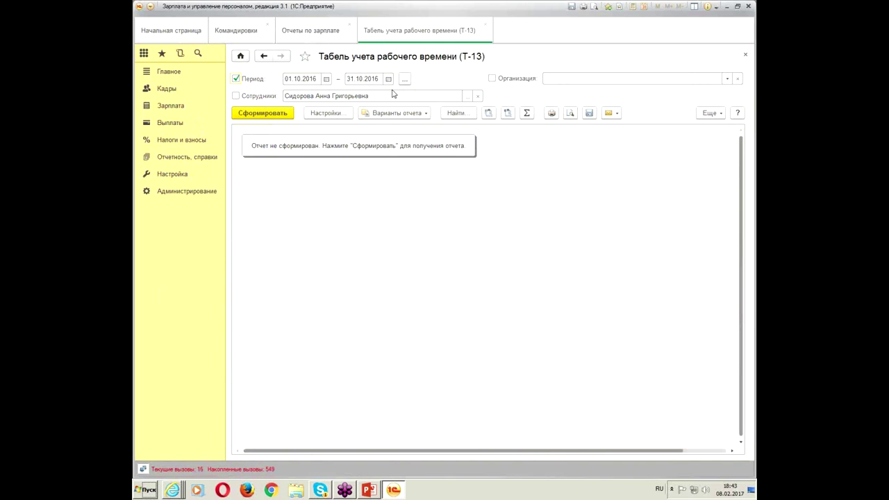
{"action": "left_click", "coordinate": [388, 79]}
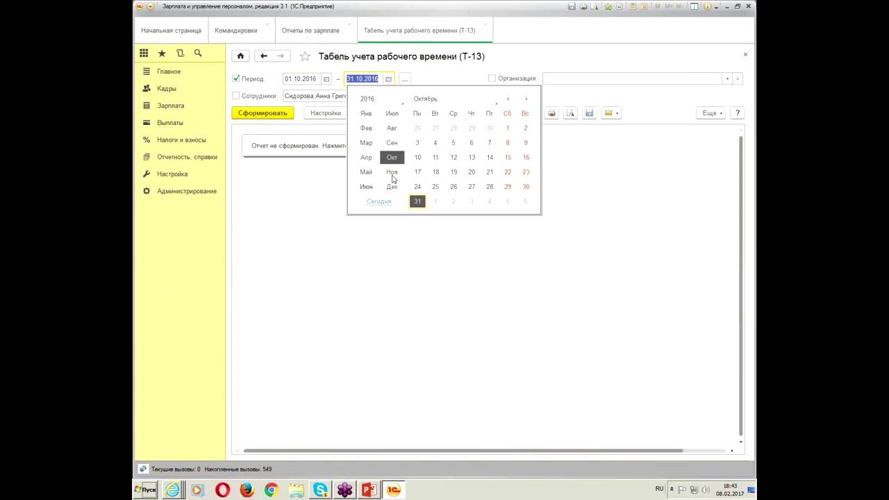
{"action": "left_click", "coordinate": [392, 130]}
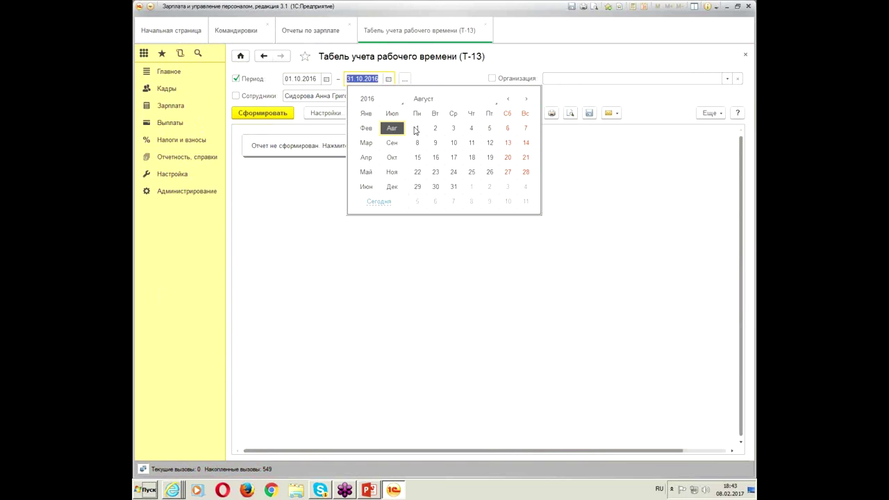
{"action": "left_click", "coordinate": [295, 79]}
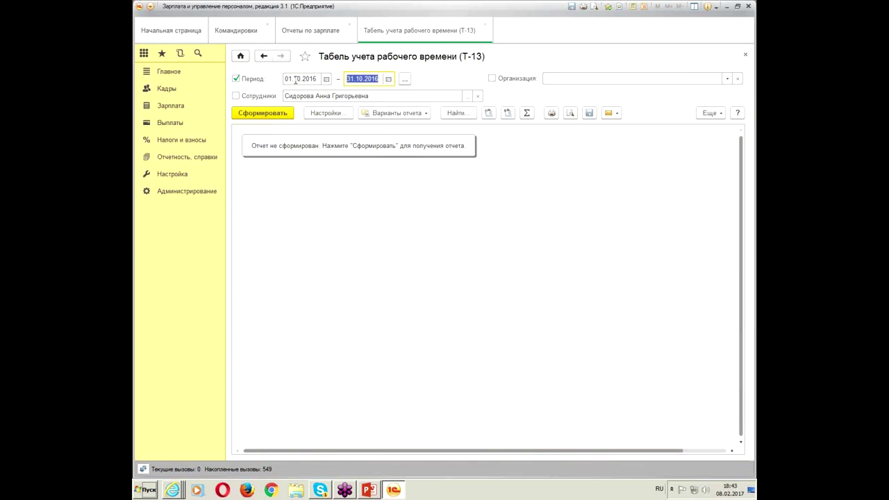
{"action": "left_click", "coordinate": [406, 79]}
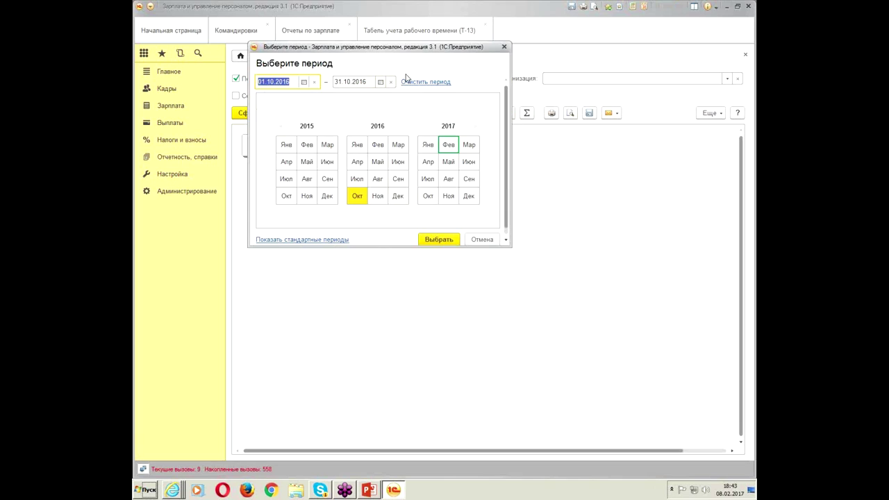
{"action": "left_click", "coordinate": [381, 182]}
{"action": "left_click", "coordinate": [440, 239]}
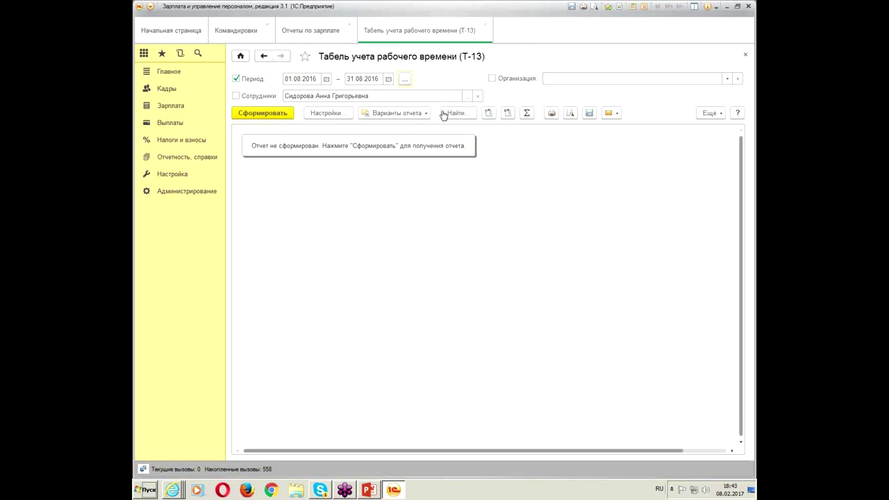
Filter the Т-13 report to the single employee picked from the suggestions.
{"action": "left_click", "coordinate": [375, 97]}
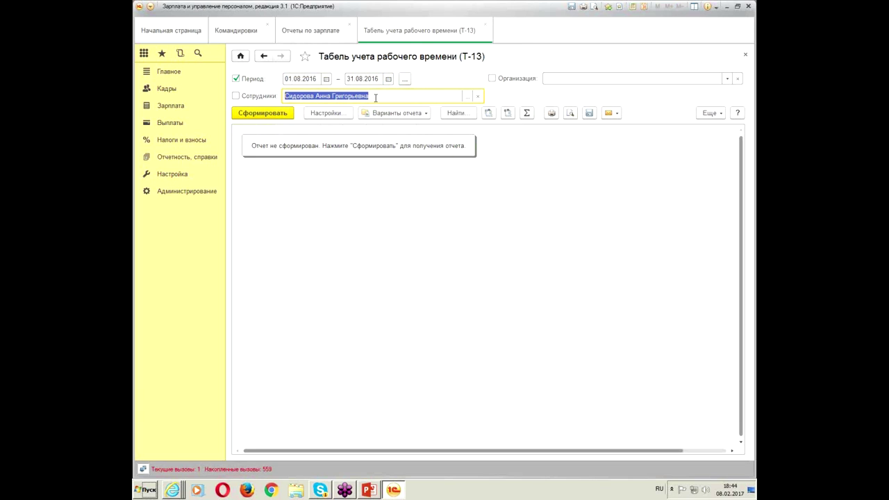
{"action": "left_click", "coordinate": [465, 98]}
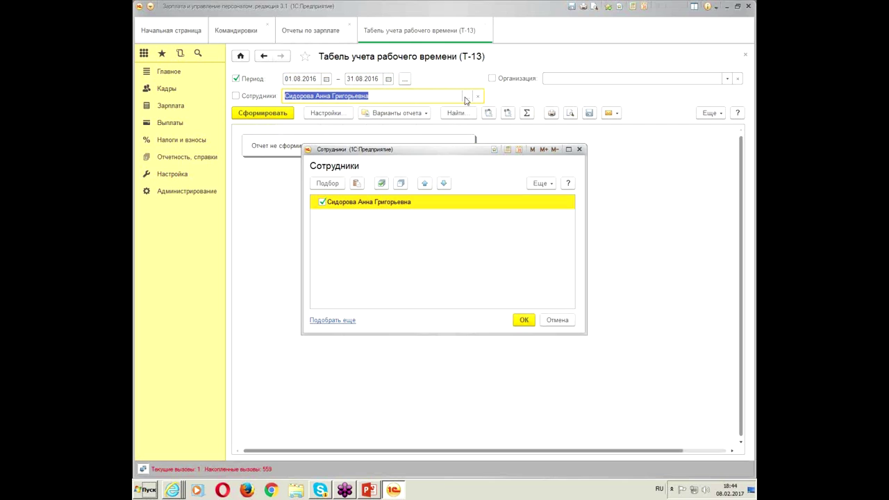
{"action": "left_click", "coordinate": [404, 202]}
{"action": "type", "text": "с"}
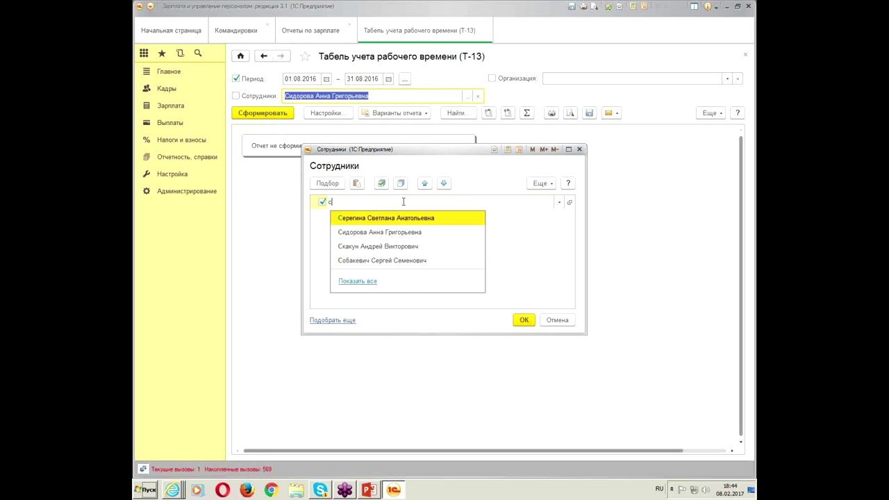
{"action": "type", "text": "ерегина Светлана Анатольевна"}
{"action": "key", "text": "Return"}
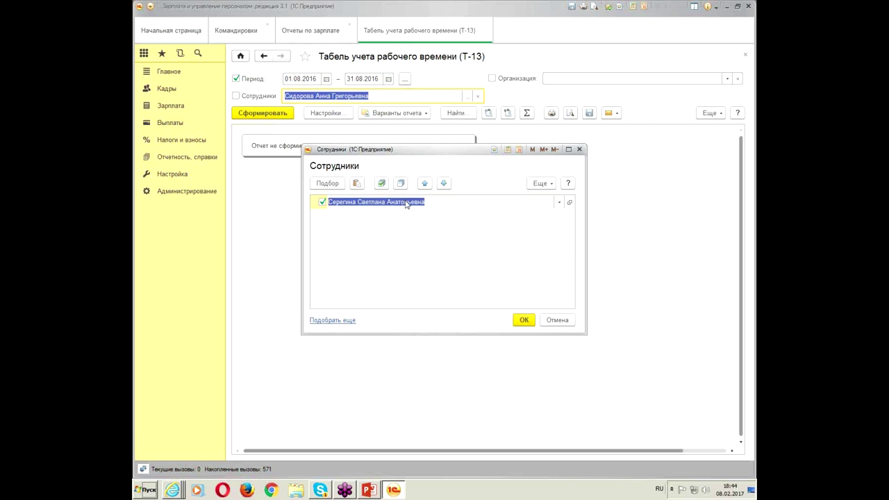
{"action": "left_click", "coordinate": [524, 320]}
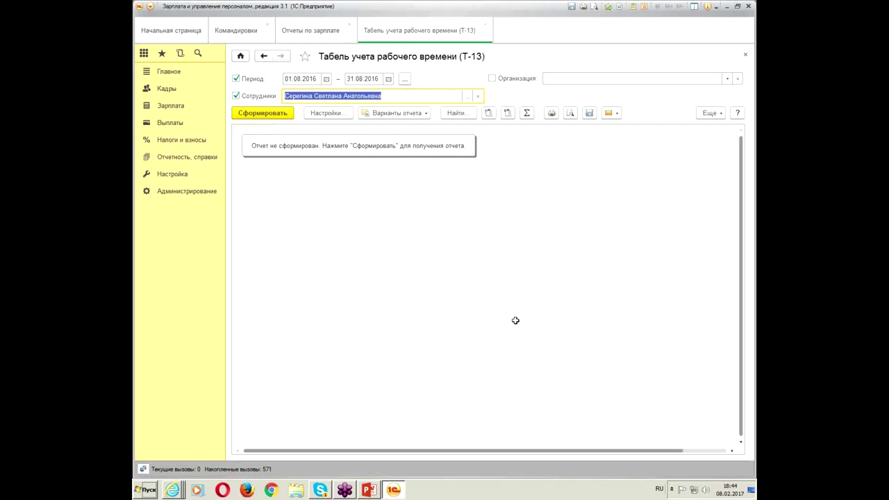
Generate the August Т-13 timesheet, inspect the 7 К trip days (56 hours), and close it.
{"action": "left_click", "coordinate": [262, 113]}
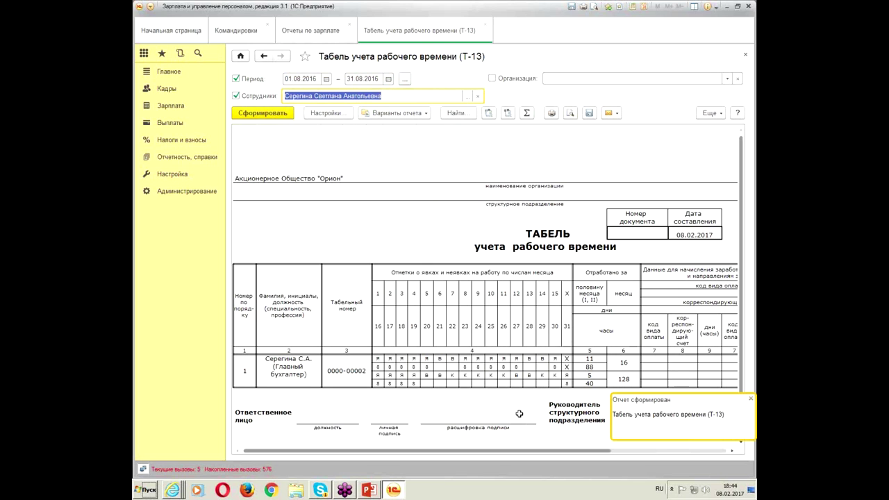
{"action": "left_click", "coordinate": [516, 406]}
{"action": "left_click_drag", "start_coordinate": [526, 455], "coordinate": [594, 453]}
{"action": "left_click_drag", "start_coordinate": [361, 376], "coordinate": [411, 384]}
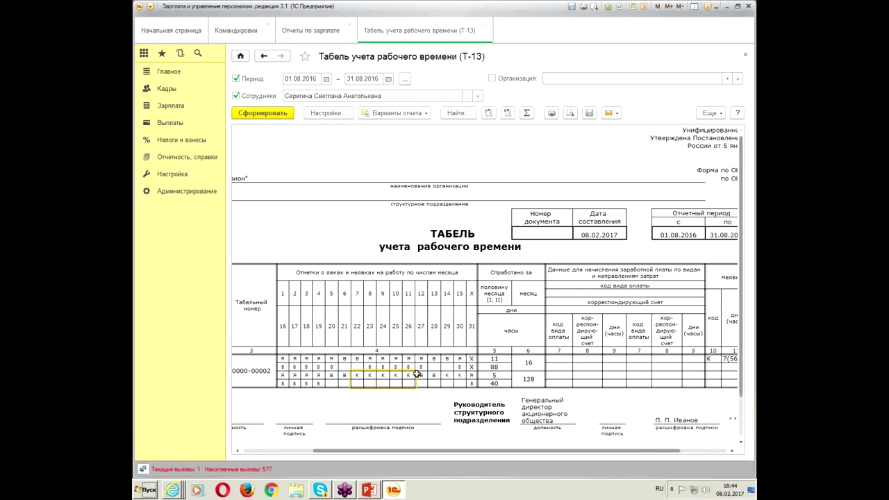
{"action": "scroll", "coordinate": [479, 285], "scroll_direction": "up", "scroll_amount": 1, "text": "ctrl"}
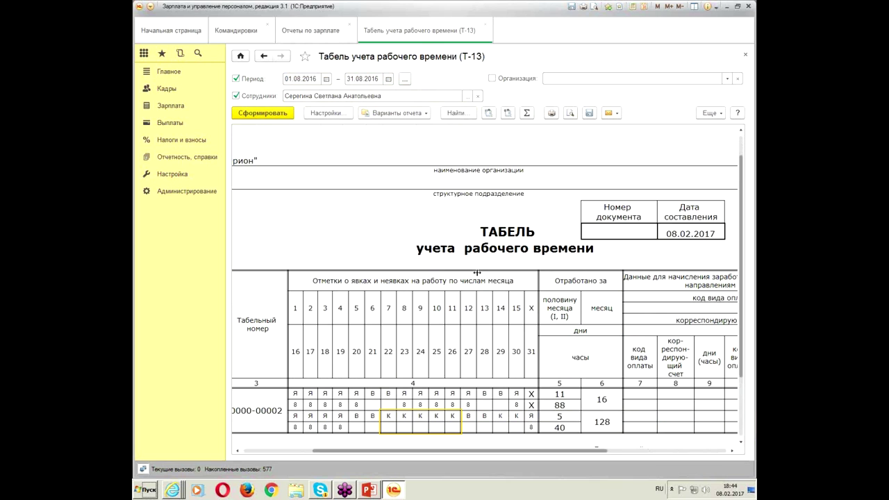
{"action": "scroll", "coordinate": [477, 272], "scroll_direction": "up", "scroll_amount": 1, "text": "ctrl"}
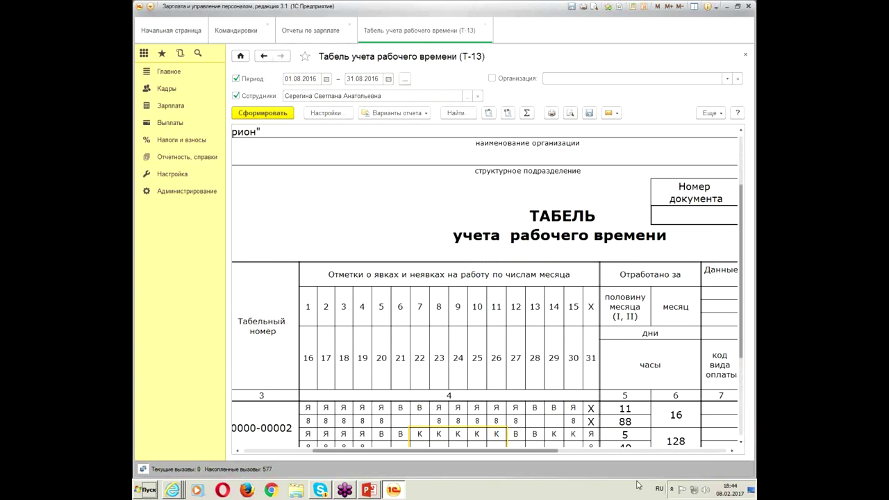
{"action": "left_click_drag", "start_coordinate": [741, 306], "coordinate": [743, 385]}
{"action": "left_click_drag", "start_coordinate": [541, 450], "coordinate": [598, 450]}
{"action": "left_click_drag", "start_coordinate": [402, 297], "coordinate": [416, 314]}
{"action": "left_click_drag", "start_coordinate": [509, 453], "coordinate": [668, 456]}
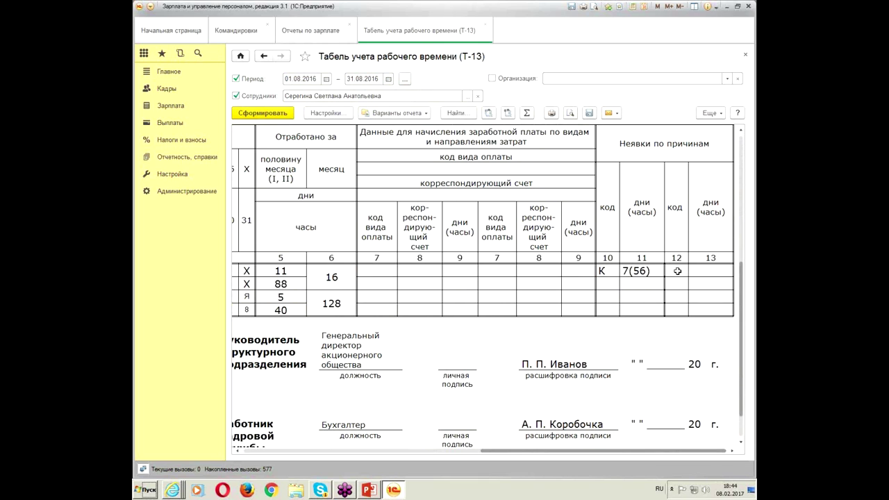
{"action": "left_click", "coordinate": [488, 24]}
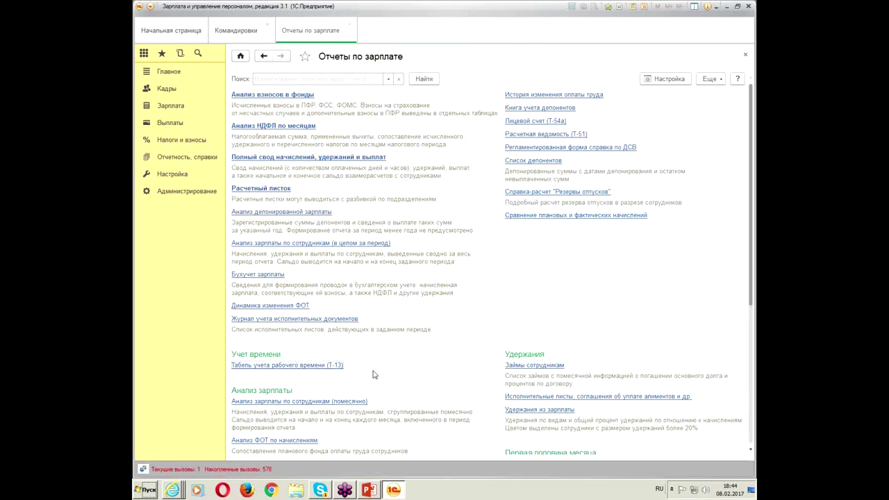
Open trip ОРЗУ-000001, review its detailed accrual, and post and close it.
{"action": "left_click", "coordinate": [255, 32]}
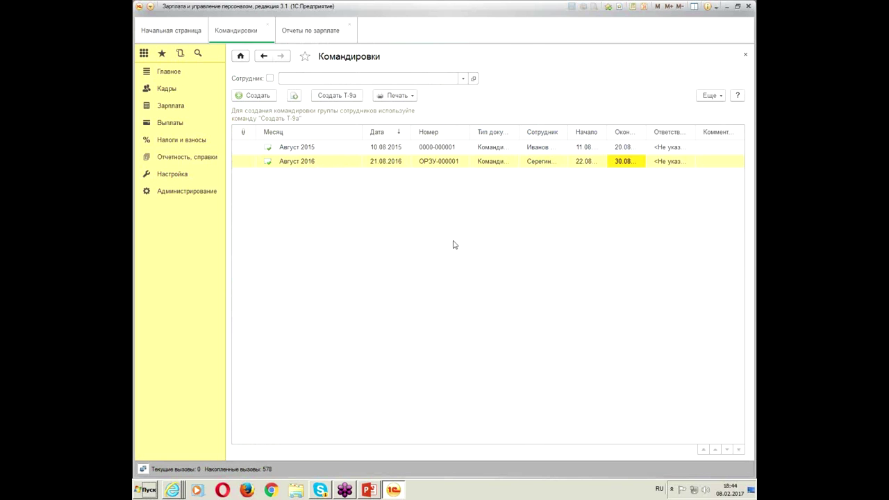
{"action": "double_click", "coordinate": [404, 161]}
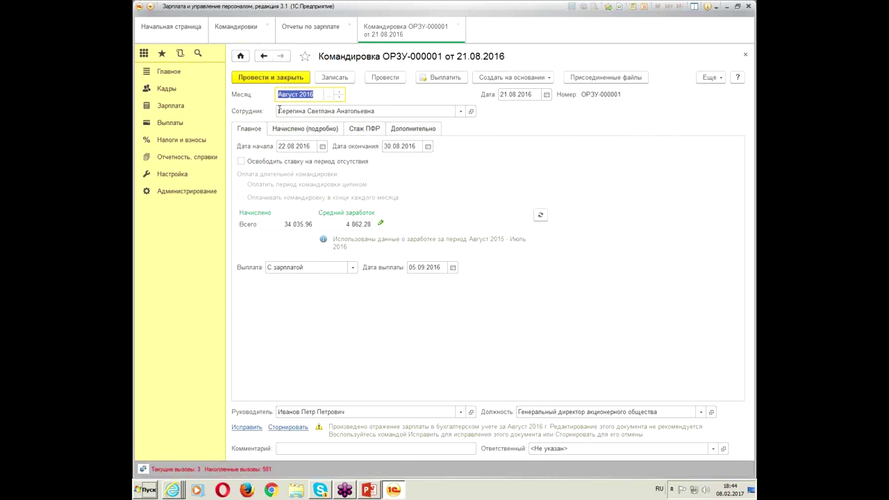
{"action": "left_click", "coordinate": [325, 131]}
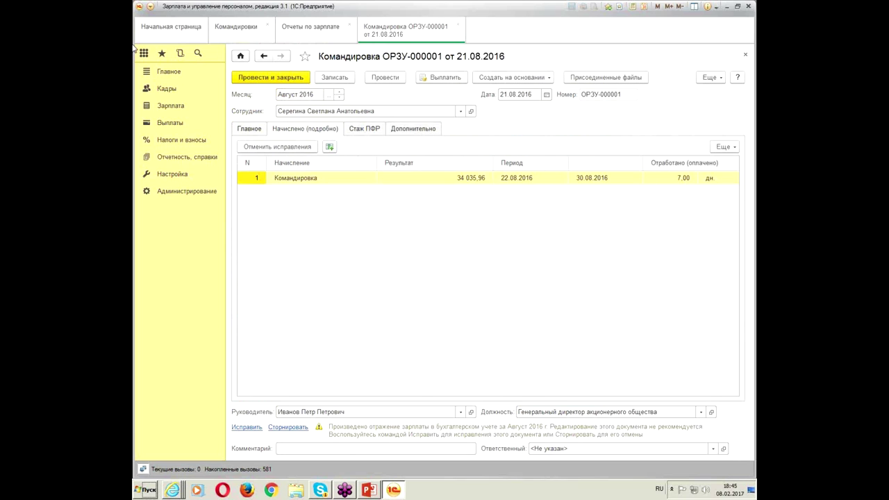
{"action": "left_click", "coordinate": [287, 78]}
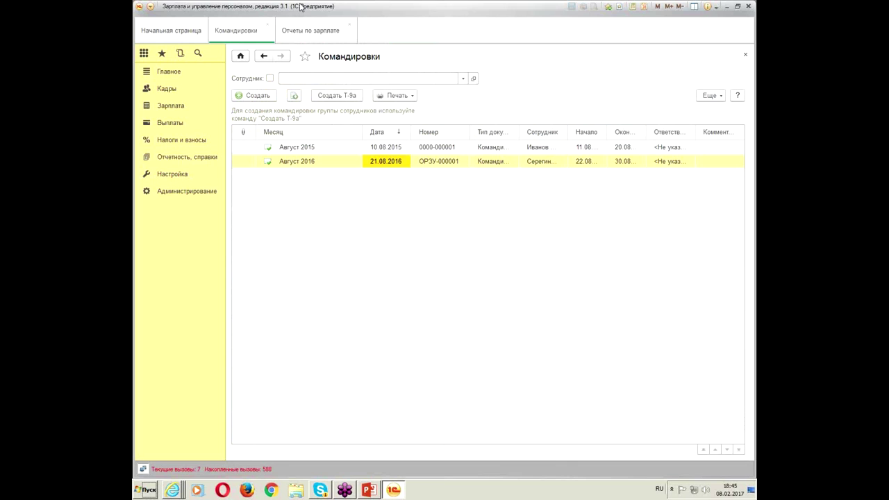
Reopen the August 2016 trip to check its 30.08.2016 end date, then close it.
{"action": "left_click", "coordinate": [168, 89]}
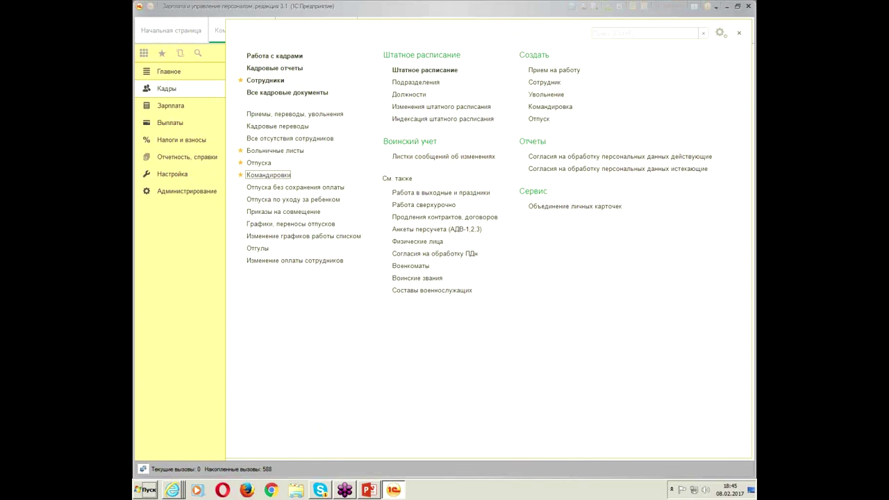
{"action": "left_click", "coordinate": [753, 16]}
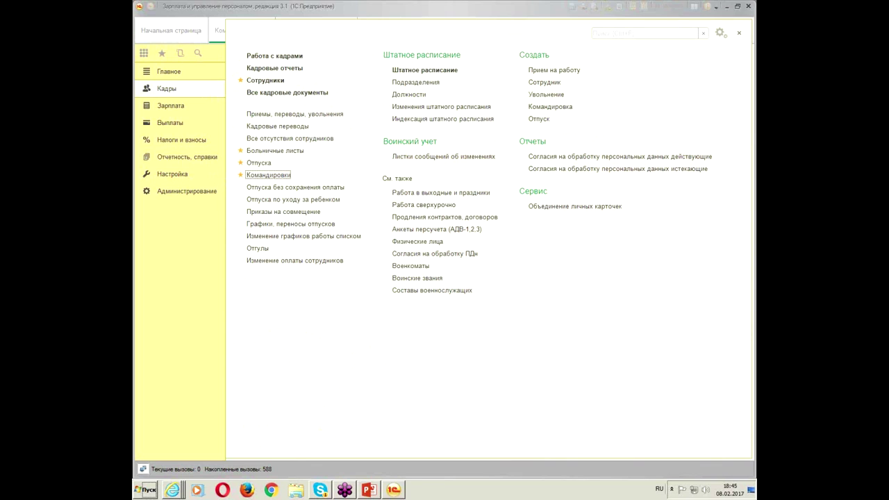
{"action": "left_click", "coordinate": [740, 35]}
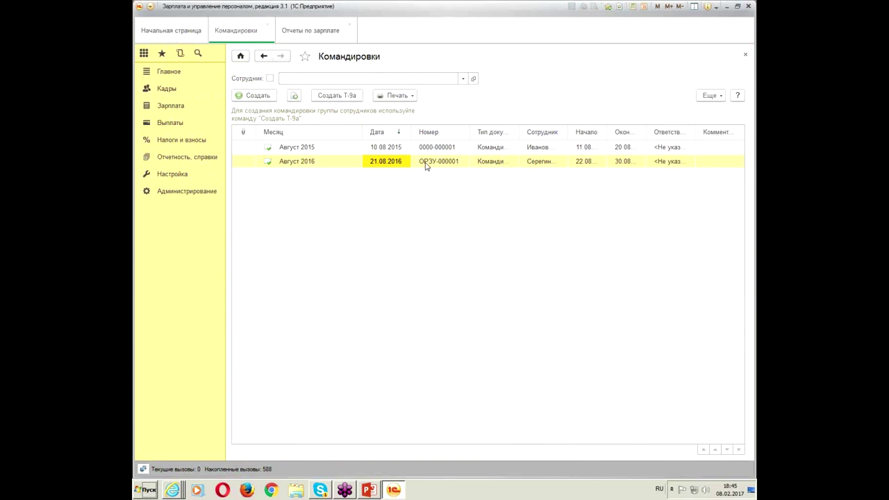
{"action": "left_click", "coordinate": [462, 165]}
{"action": "double_click", "coordinate": [462, 167]}
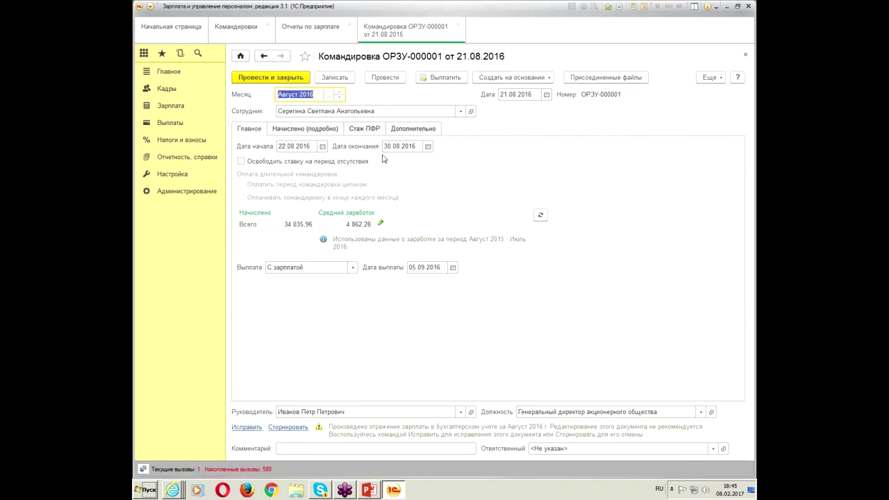
{"action": "left_click", "coordinate": [428, 149]}
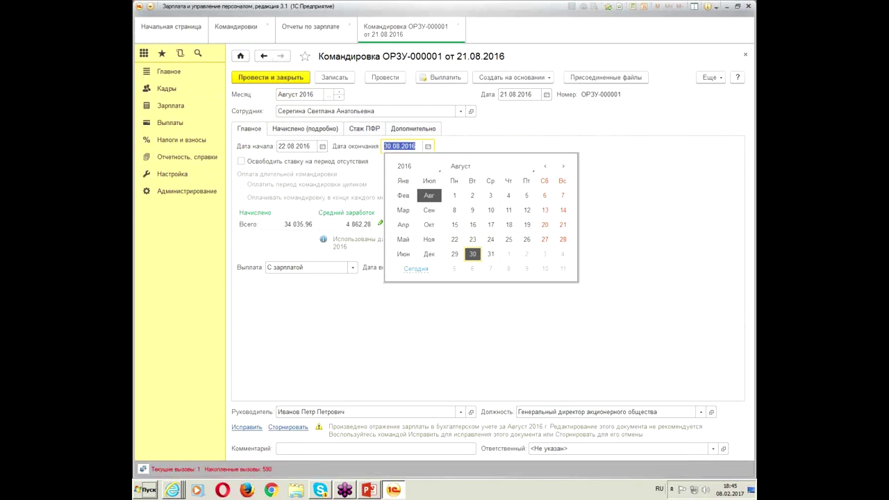
{"action": "left_click", "coordinate": [745, 54]}
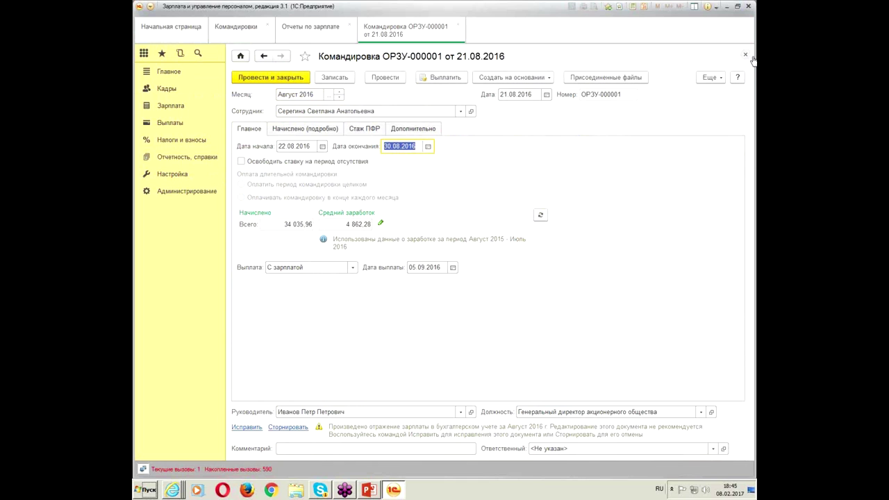
{"action": "left_click", "coordinate": [746, 56]}
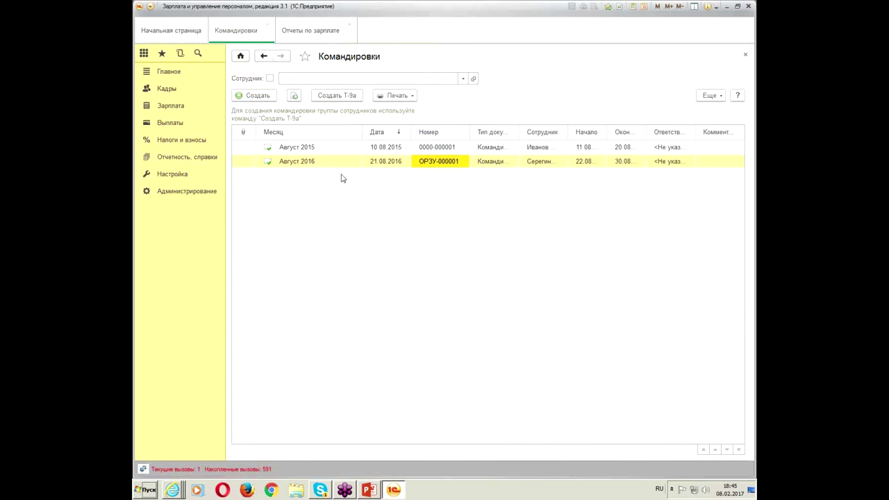
Create a new Работа в выходные и праздники document.
{"action": "left_click", "coordinate": [166, 88]}
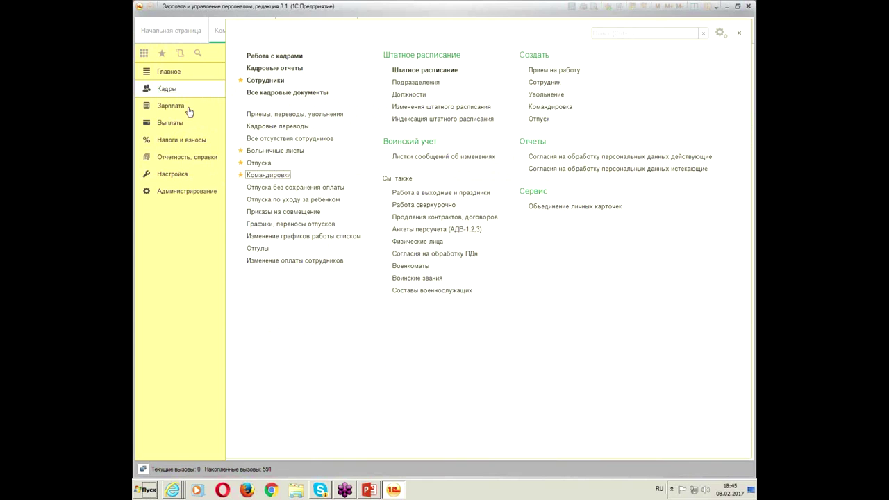
{"action": "left_click", "coordinate": [453, 193]}
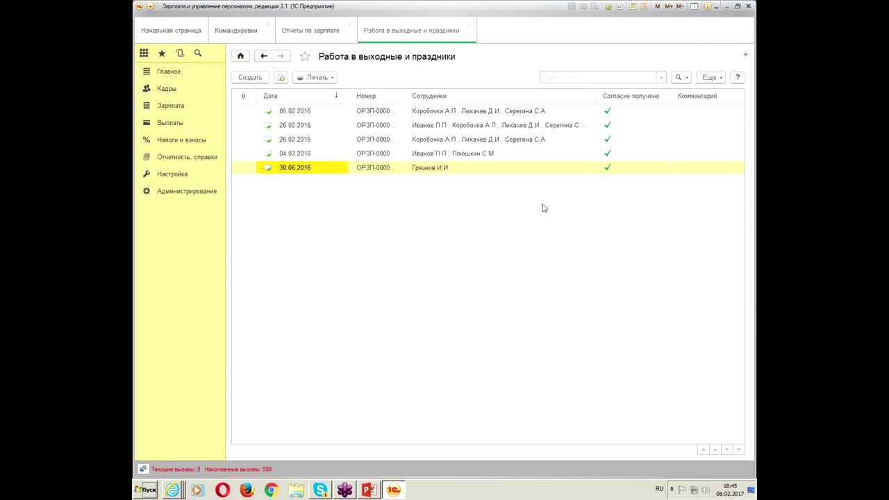
{"action": "left_click", "coordinate": [250, 78]}
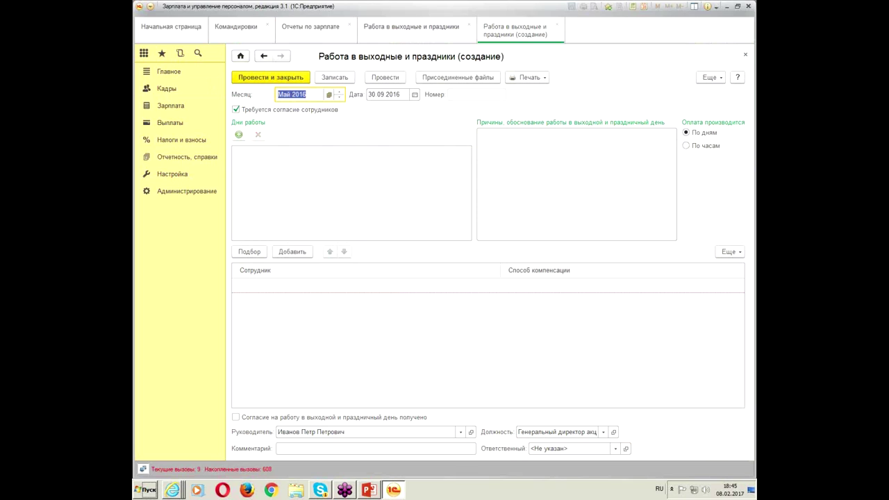
Set the document month to Август 2016 and its date to 22.08.2016.
{"action": "type", "text": "ав"}
{"action": "key", "text": "Tab"}
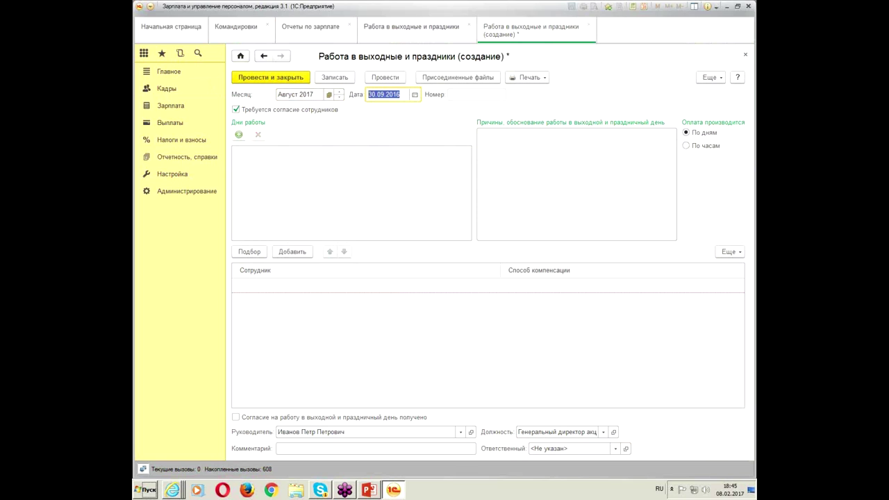
{"action": "left_click", "coordinate": [316, 95]}
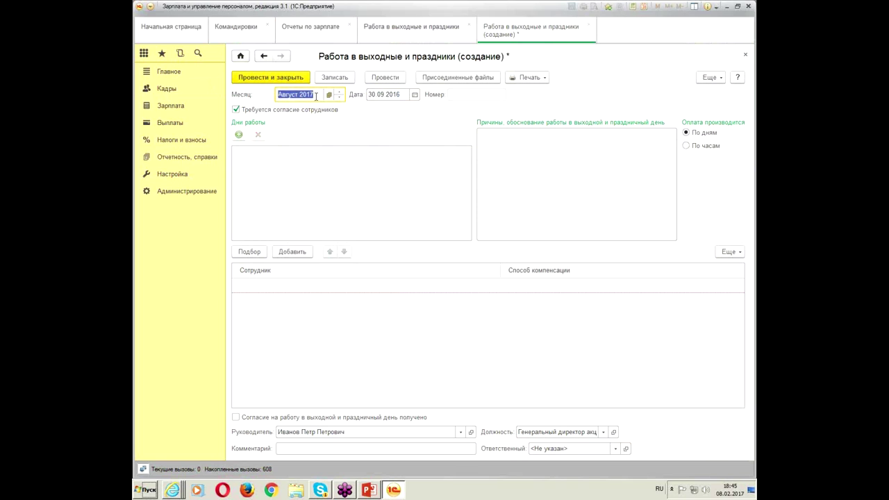
{"action": "left_click", "coordinate": [316, 96]}
{"action": "key", "text": "BackSpace"}
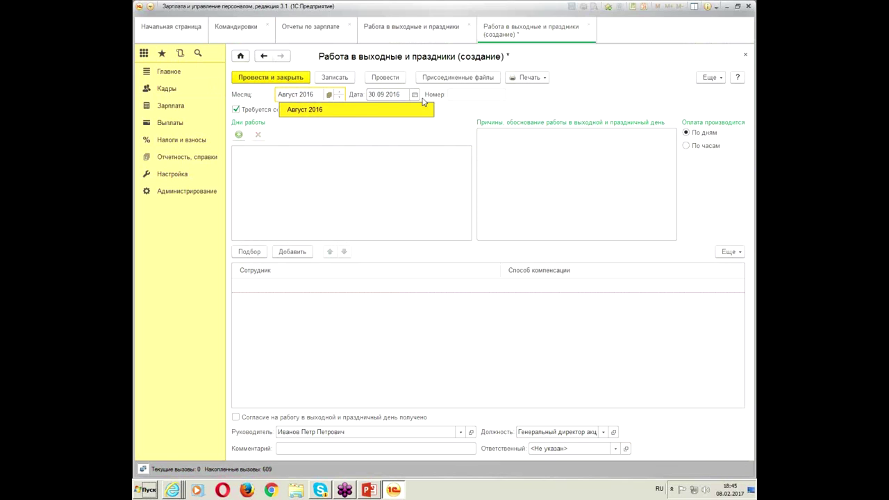
{"action": "left_click", "coordinate": [415, 97]}
{"action": "left_click", "coordinate": [414, 95]}
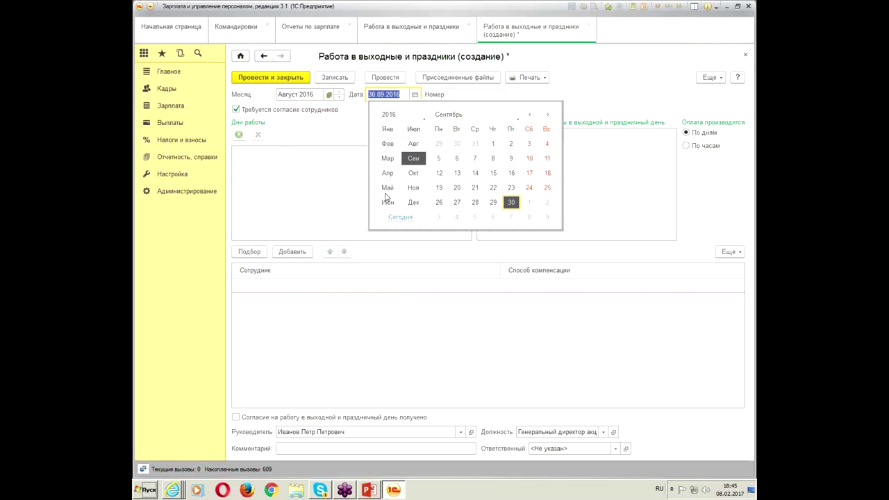
{"action": "left_click", "coordinate": [411, 145]}
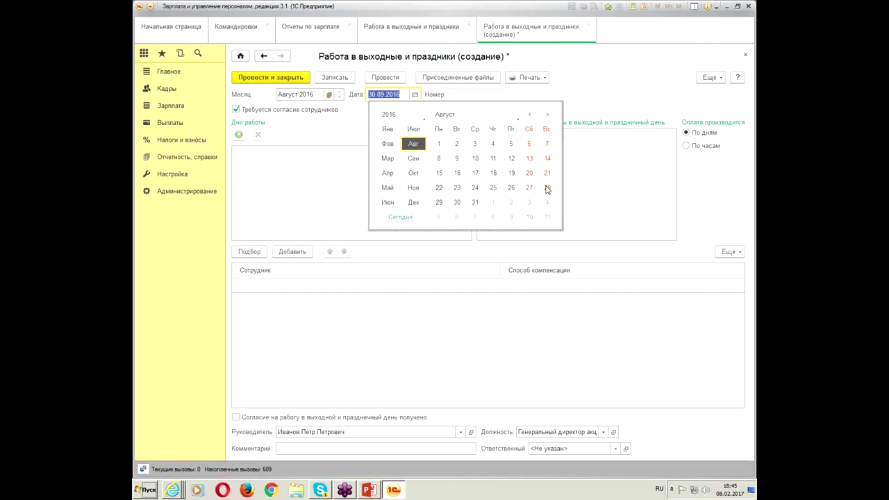
{"action": "left_click", "coordinate": [439, 188]}
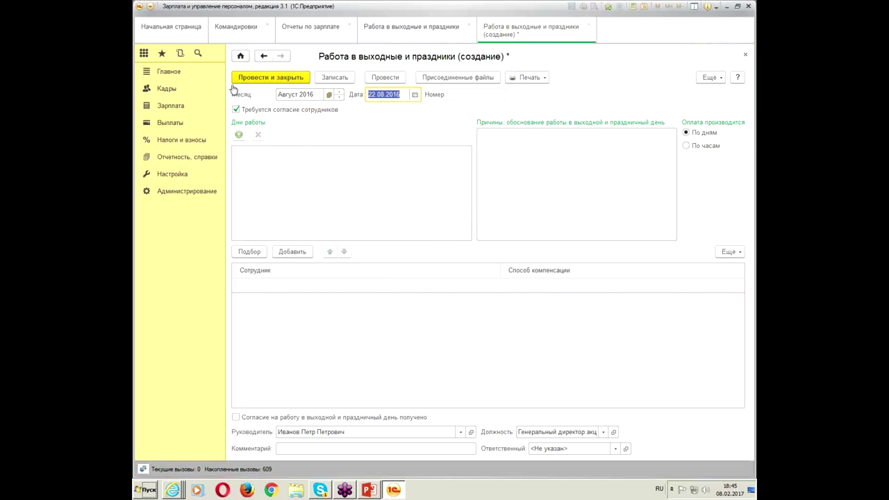
{"action": "left_click", "coordinate": [239, 136]}
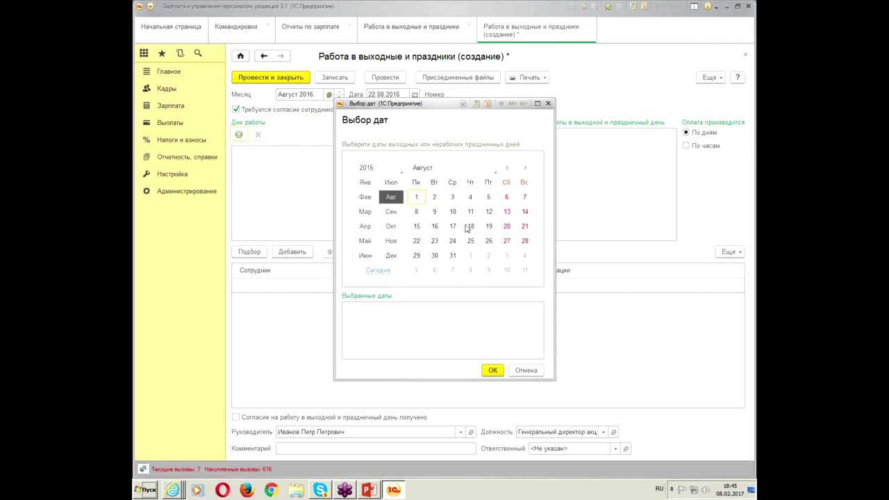
Select 27 and 28 August 2016 as work days and enter the reason 'произв необх'.
{"action": "left_click", "coordinate": [507, 241]}
{"action": "left_click", "coordinate": [525, 241]}
{"action": "left_click", "coordinate": [492, 371]}
{"action": "left_click", "coordinate": [598, 166]}
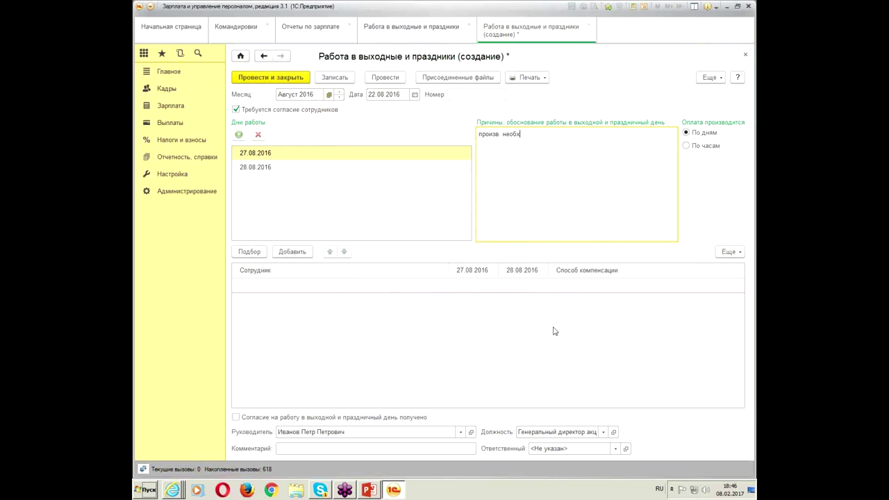
Add the employee, mark consent received, and choose Повышенная оплата compensation.
{"action": "left_click", "coordinate": [292, 252]}
{"action": "left_click", "coordinate": [280, 283]}
{"action": "type", "text": "сн"}
{"action": "key", "text": "Return"}
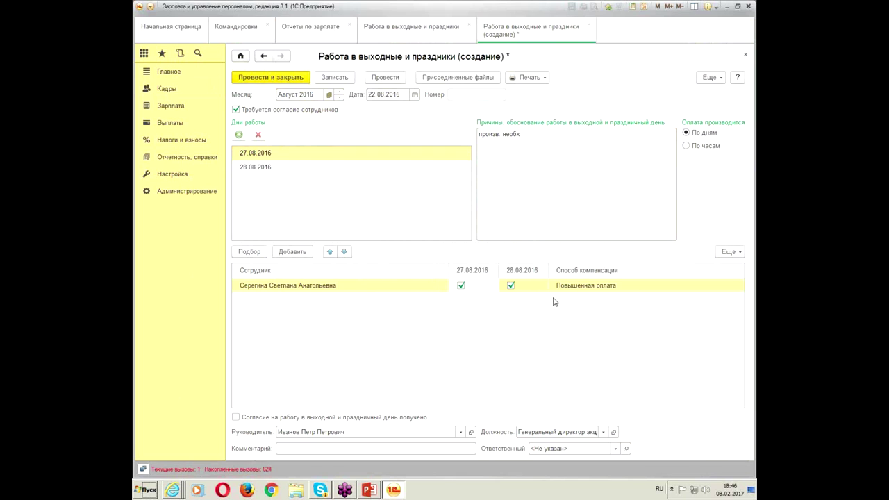
{"action": "left_click", "coordinate": [236, 417]}
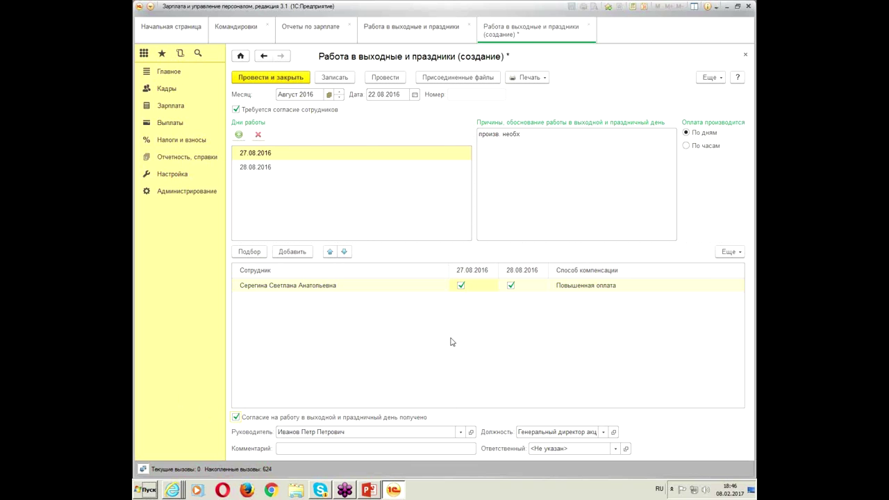
{"action": "left_click", "coordinate": [690, 290]}
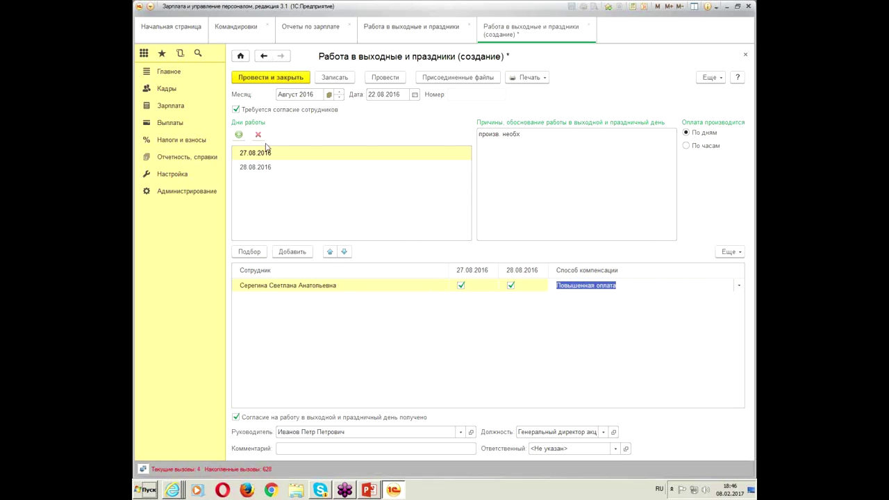
{"action": "left_click", "coordinate": [537, 83]}
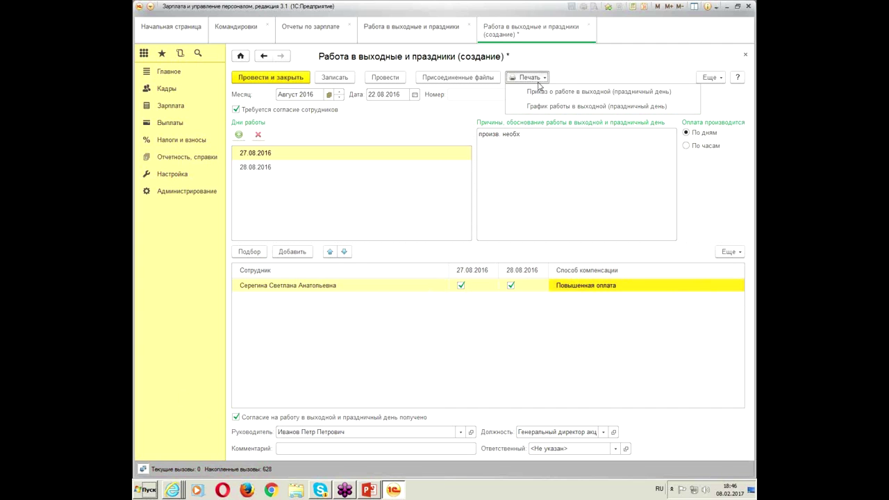
Save the document and review the printed weekend-work order.
{"action": "left_click", "coordinate": [583, 93]}
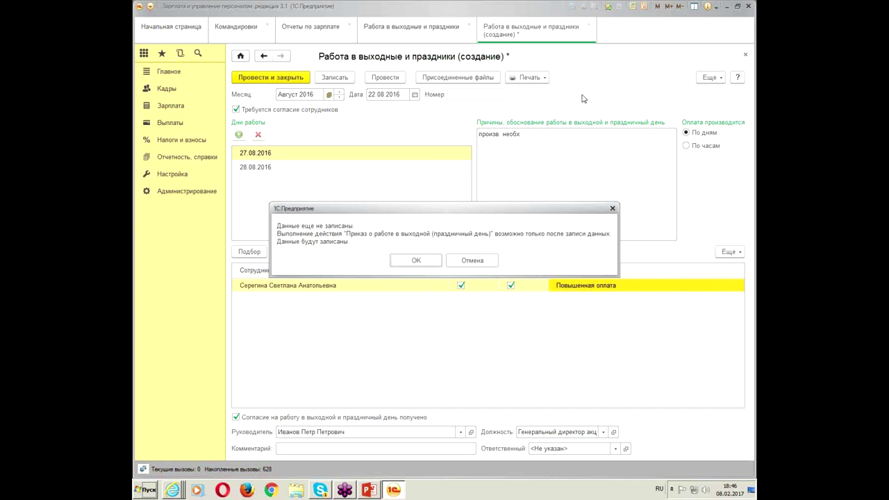
{"action": "left_click", "coordinate": [419, 263]}
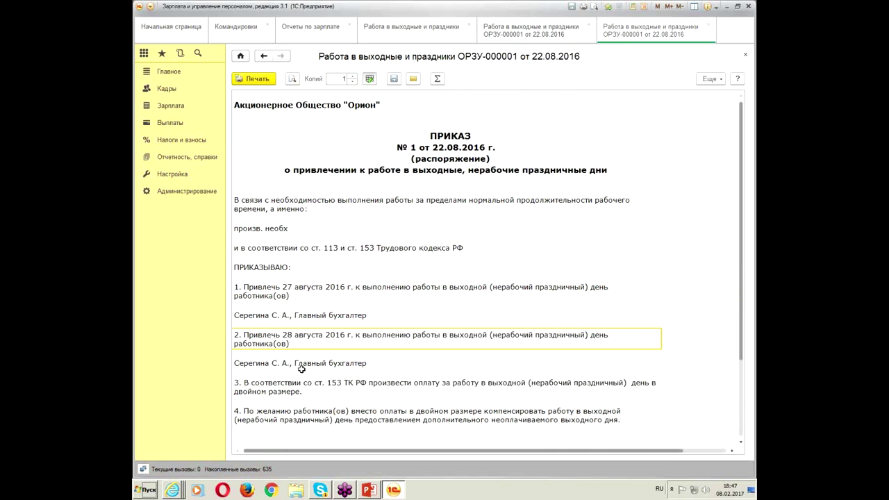
{"action": "left_click_drag", "start_coordinate": [318, 392], "coordinate": [391, 209]}
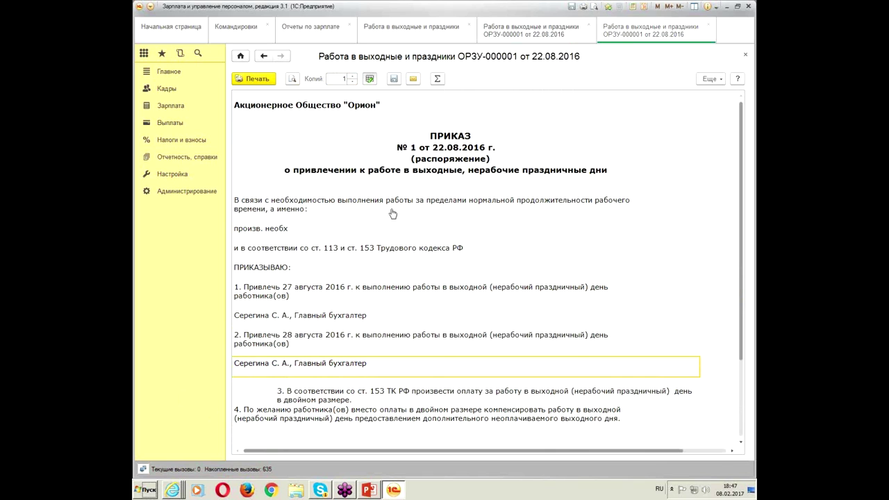
{"action": "left_click", "coordinate": [745, 54]}
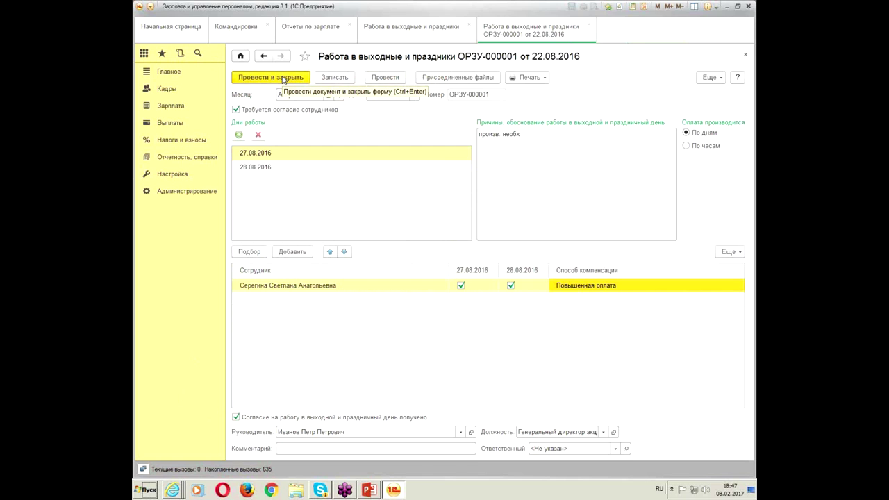
Post and close weekend-work document ОРЗУ-000001 of 22.08.2016.
{"action": "left_click", "coordinate": [238, 32]}
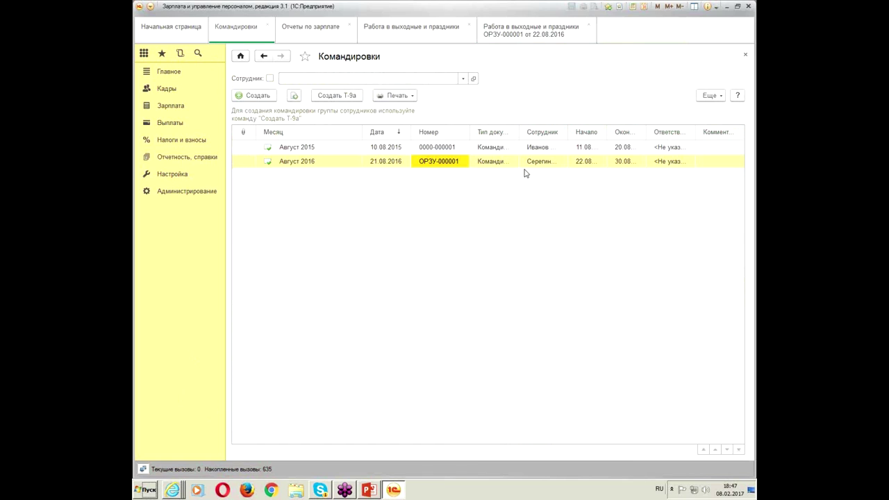
{"action": "left_click", "coordinate": [539, 32]}
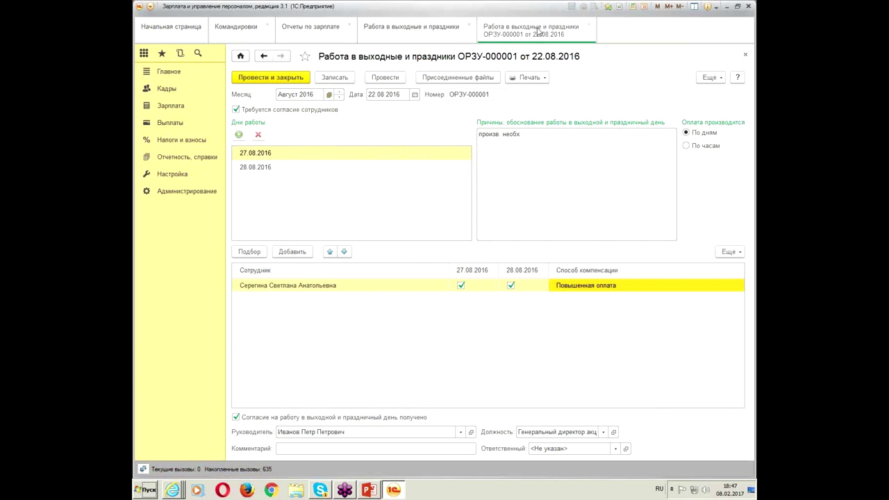
{"action": "left_click", "coordinate": [249, 78]}
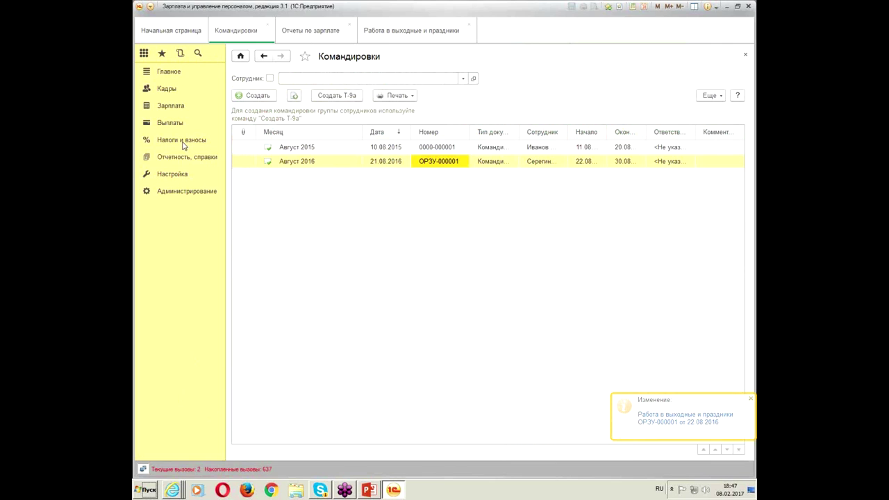
{"action": "left_click", "coordinate": [310, 30]}
Generate the August 2016 Т-13 timesheet and inspect its РВ marks for 27–28 August.
{"action": "left_click", "coordinate": [305, 365]}
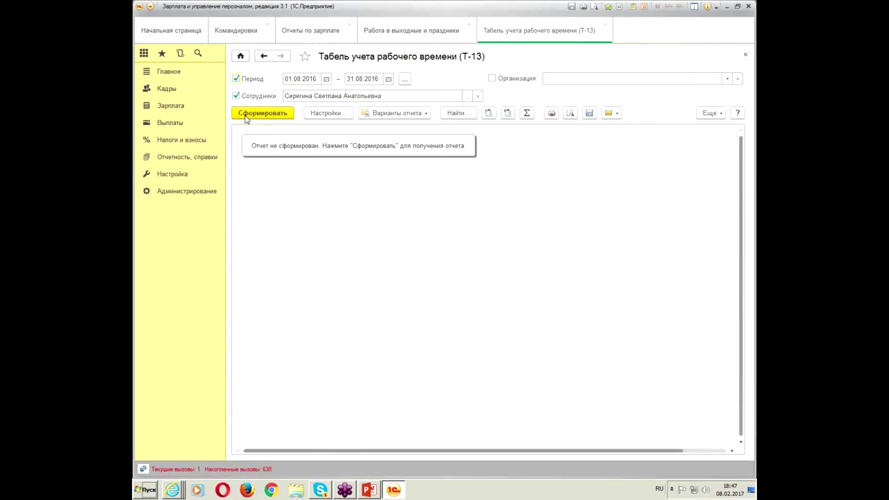
{"action": "left_click", "coordinate": [247, 116]}
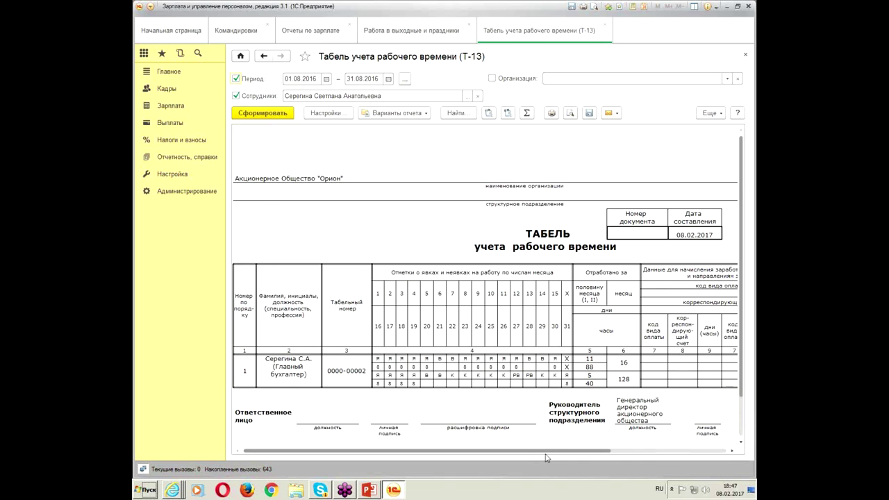
{"action": "left_click_drag", "start_coordinate": [545, 450], "coordinate": [622, 451]}
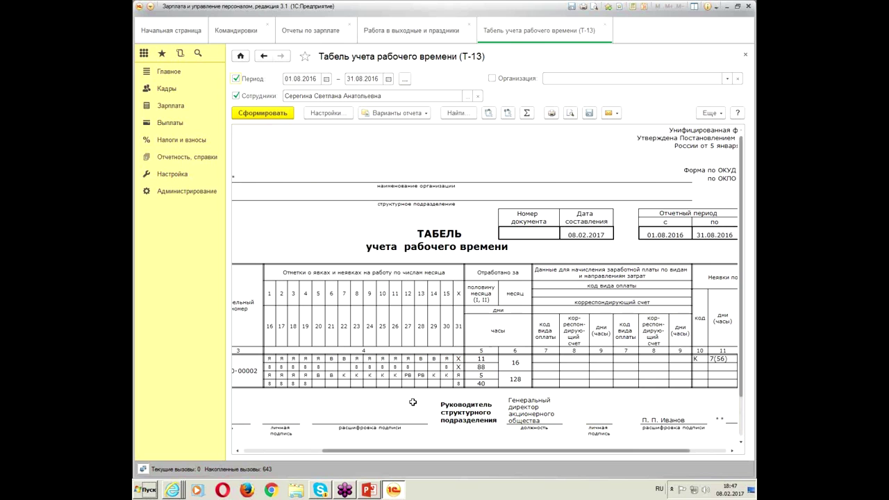
{"action": "scroll", "coordinate": [413, 399], "scroll_direction": "up", "scroll_amount": 1}
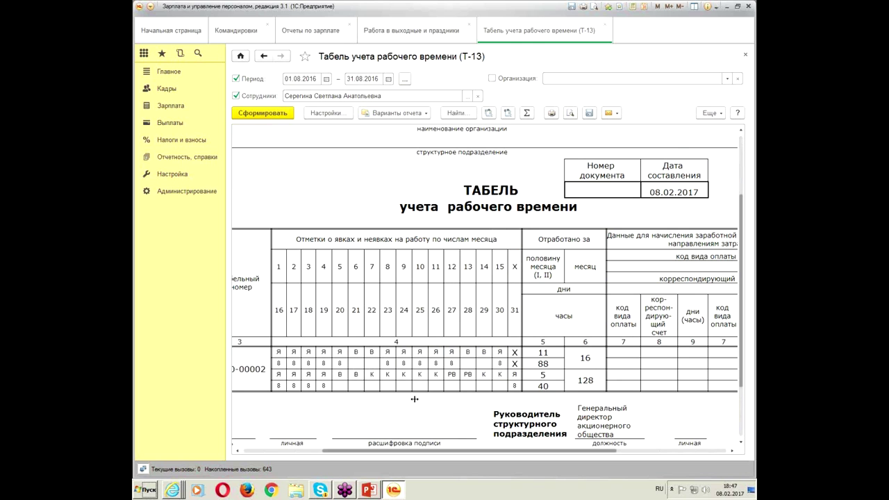
{"action": "left_click", "coordinate": [465, 372]}
{"action": "left_click", "coordinate": [173, 108]}
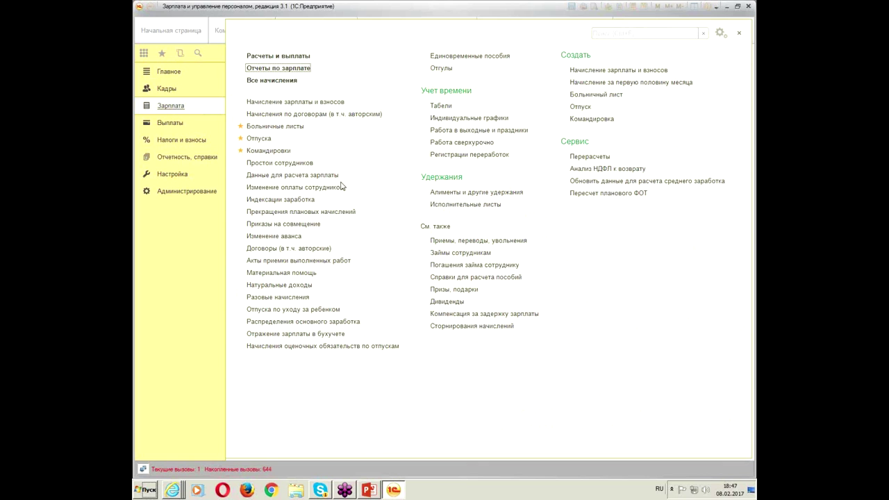
Open the August 2016 payroll document ОРЗП-000008 and inspect the row 10 combined-duties accrual.
{"action": "left_click", "coordinate": [309, 102]}
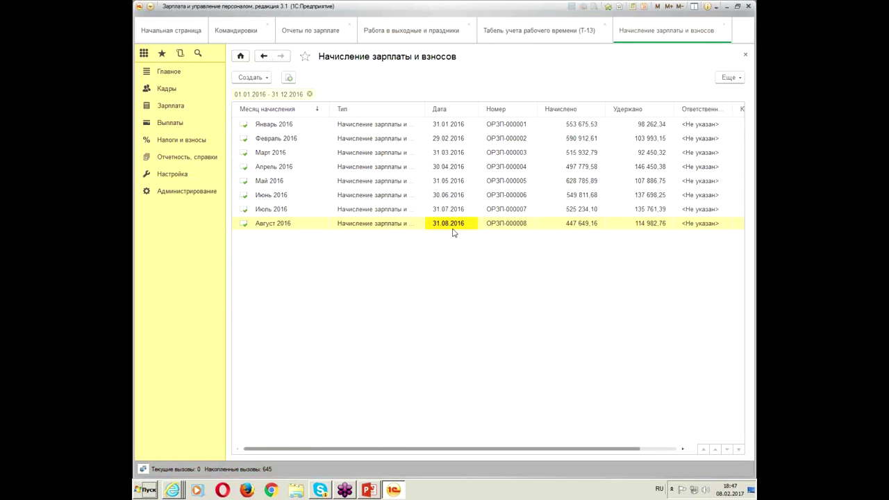
{"action": "double_click", "coordinate": [580, 225]}
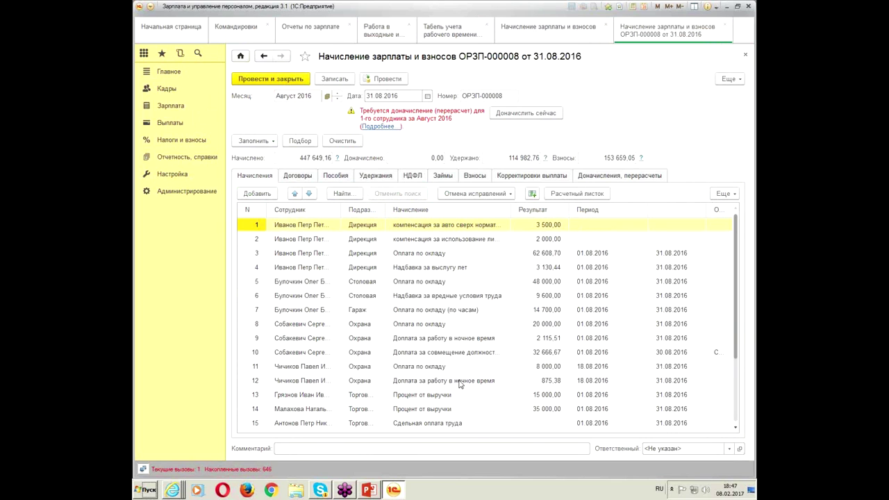
{"action": "left_click", "coordinate": [382, 352]}
{"action": "scroll", "coordinate": [378, 357], "scroll_direction": "down", "scroll_amount": 2}
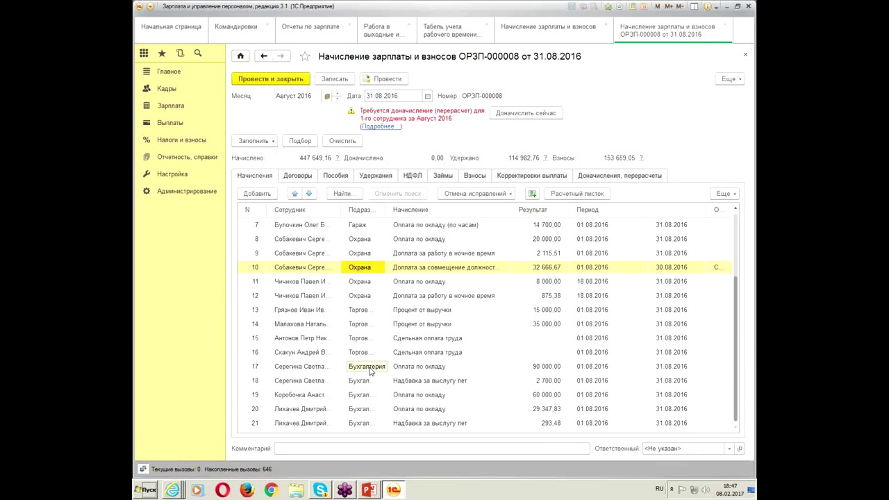
Review the chief accountant's accruals: salary 90 000,00 and long-service bonus 2 700,00.
{"action": "left_click", "coordinate": [472, 366]}
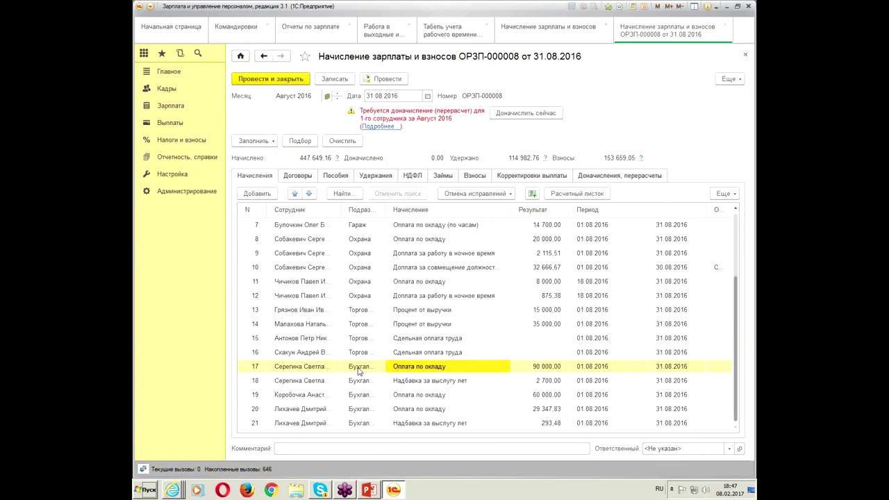
{"action": "left_click", "coordinate": [304, 369]}
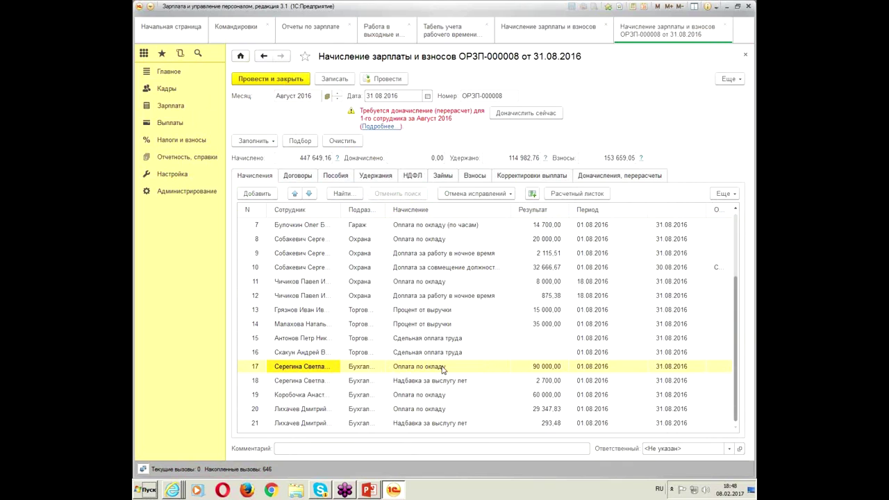
{"action": "left_click", "coordinate": [522, 369]}
{"action": "left_click", "coordinate": [540, 383]}
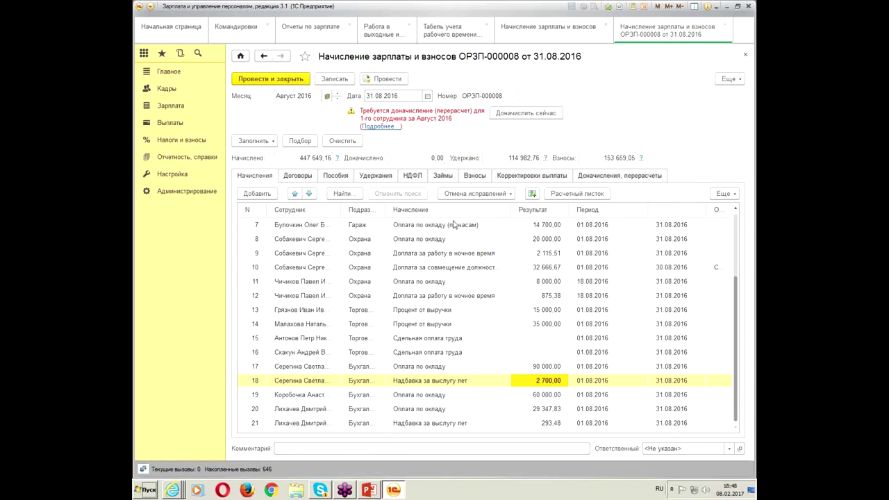
{"action": "left_click", "coordinate": [254, 141]}
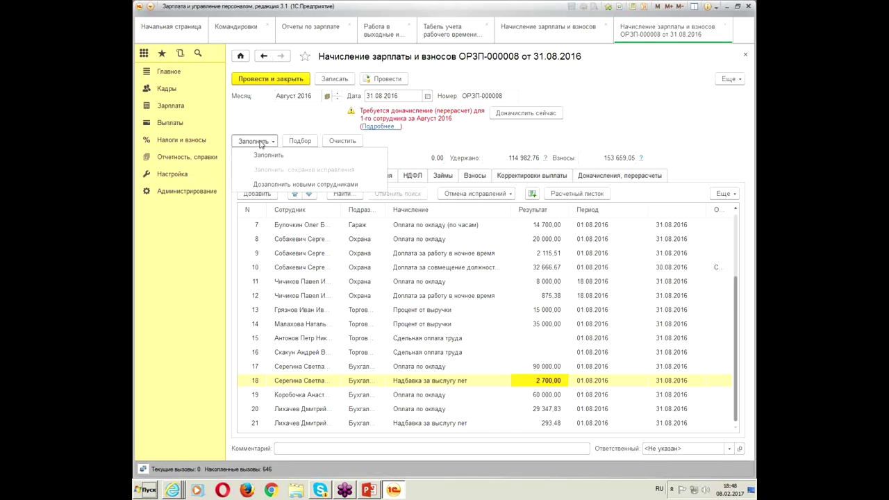
Refill the payroll and check the new rows: holiday-work pay, salary 62 608,70, bonus 1 878,26.
{"action": "left_click", "coordinate": [282, 155]}
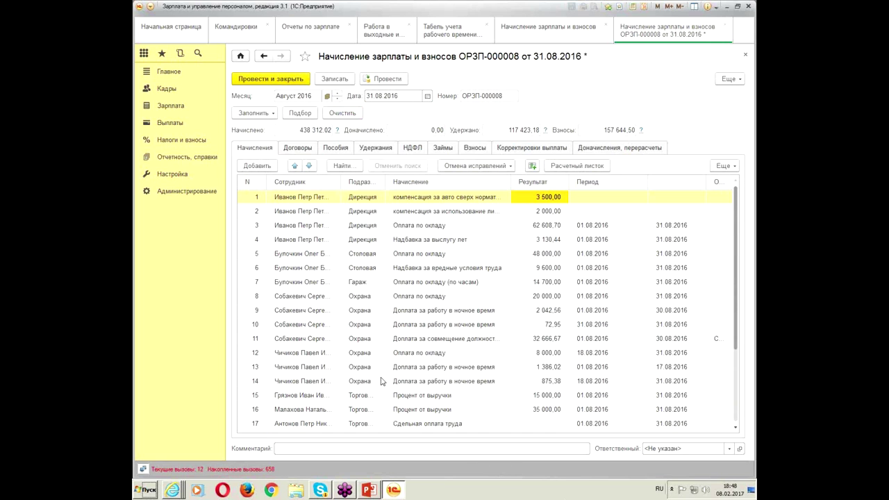
{"action": "left_click", "coordinate": [438, 300]}
{"action": "scroll", "coordinate": [438, 303], "scroll_direction": "down", "scroll_amount": 3}
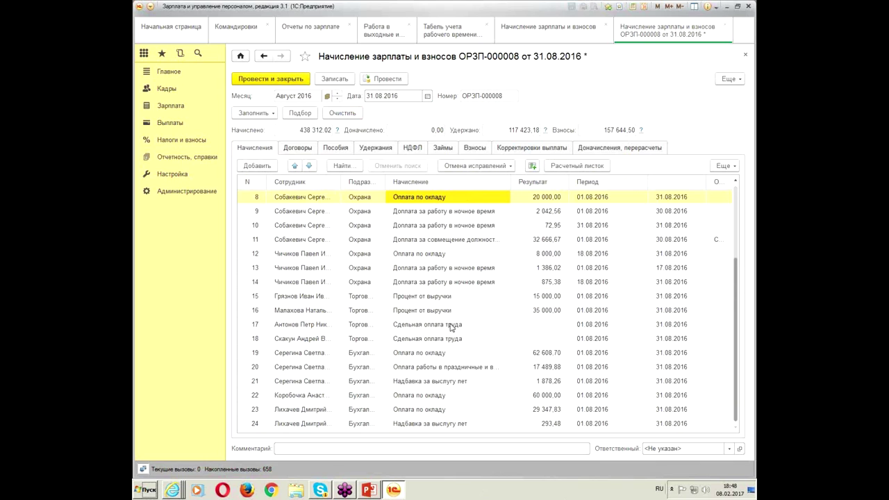
{"action": "left_click", "coordinate": [448, 368]}
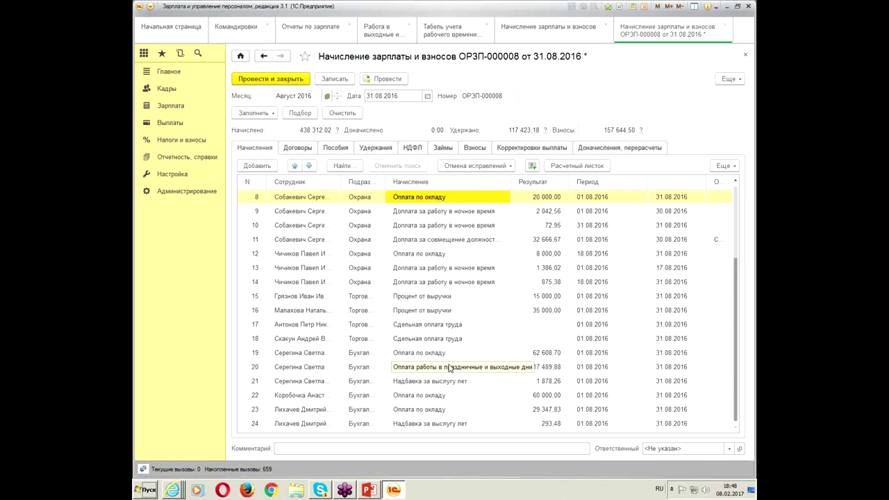
{"action": "left_click", "coordinate": [540, 353]}
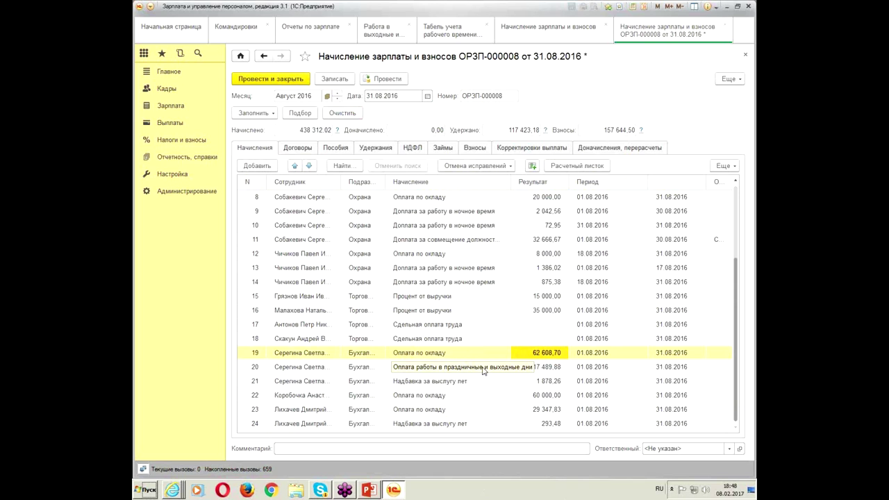
{"action": "key", "text": "Down"}
{"action": "left_click", "coordinate": [443, 380]}
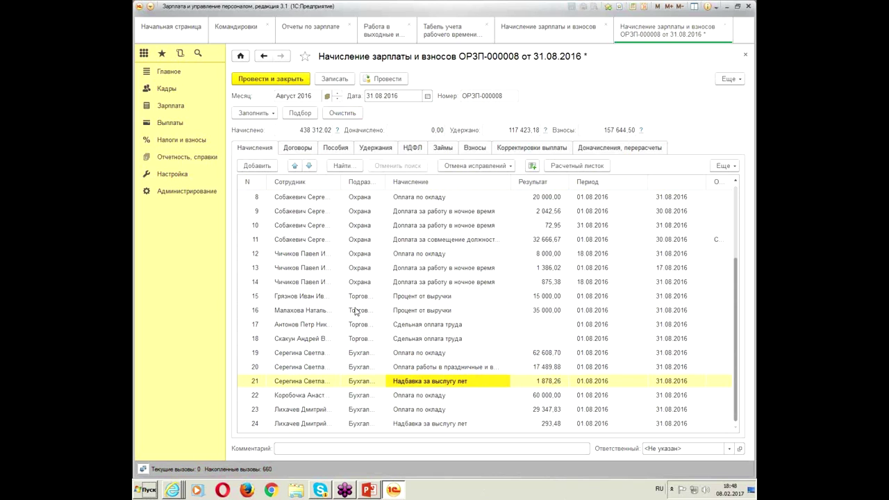
Toggle the accrual calculation details, then bring up the chief accountant's August payslip.
{"action": "left_click", "coordinate": [532, 166]}
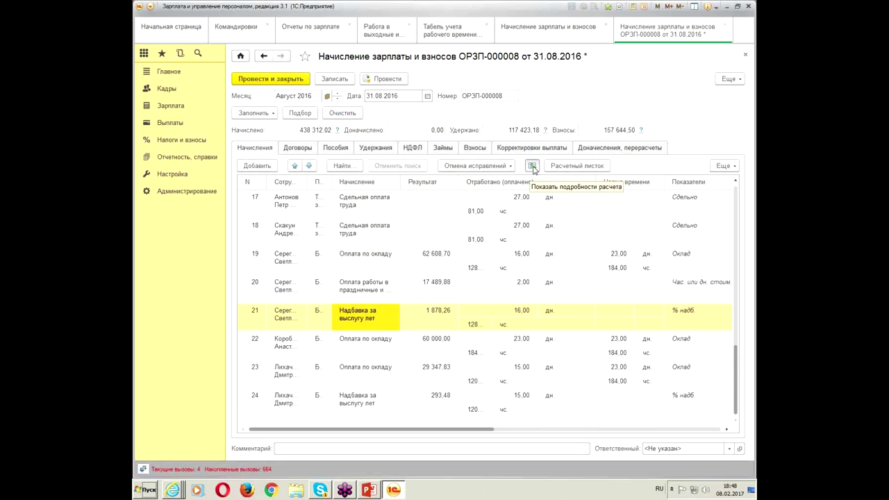
{"action": "left_click", "coordinate": [532, 167]}
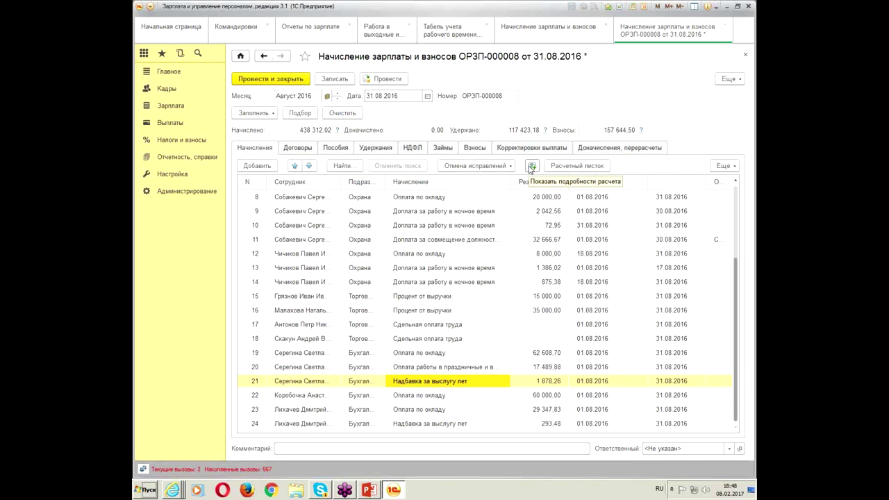
{"action": "left_click", "coordinate": [578, 166]}
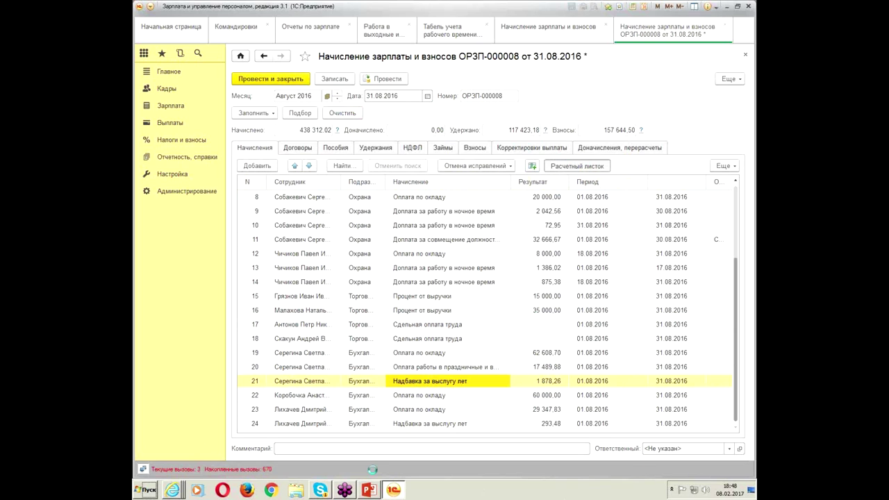
{"action": "left_click", "coordinate": [433, 296]}
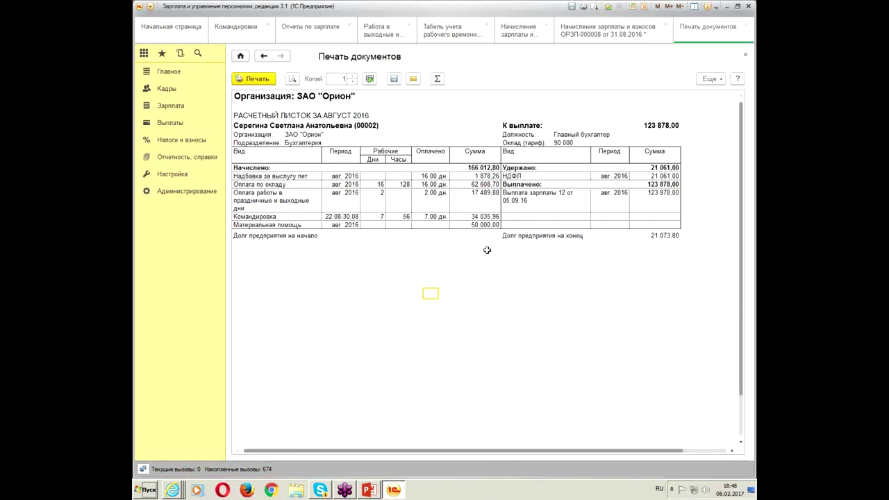
Check the payslip's 62 608,70 salary, holiday-work pay and 34 035,96 business trip, then close it.
{"action": "left_click", "coordinate": [472, 183]}
{"action": "left_click_drag", "start_coordinate": [285, 200], "coordinate": [483, 202]}
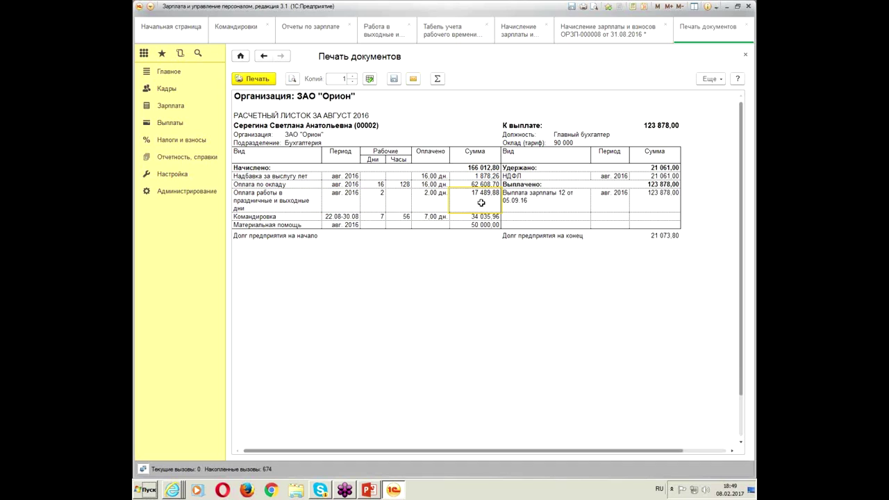
{"action": "left_click", "coordinate": [296, 211]}
{"action": "left_click", "coordinate": [422, 217]}
{"action": "left_click", "coordinate": [490, 217]}
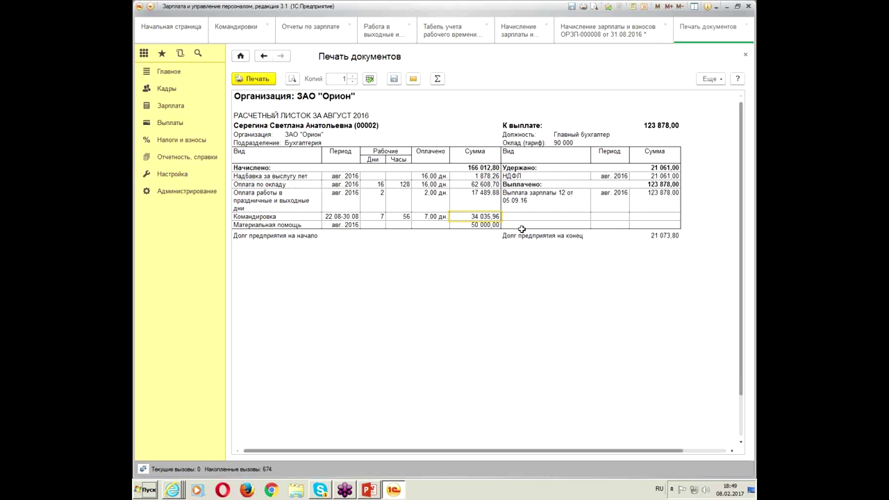
{"action": "left_click", "coordinate": [744, 56]}
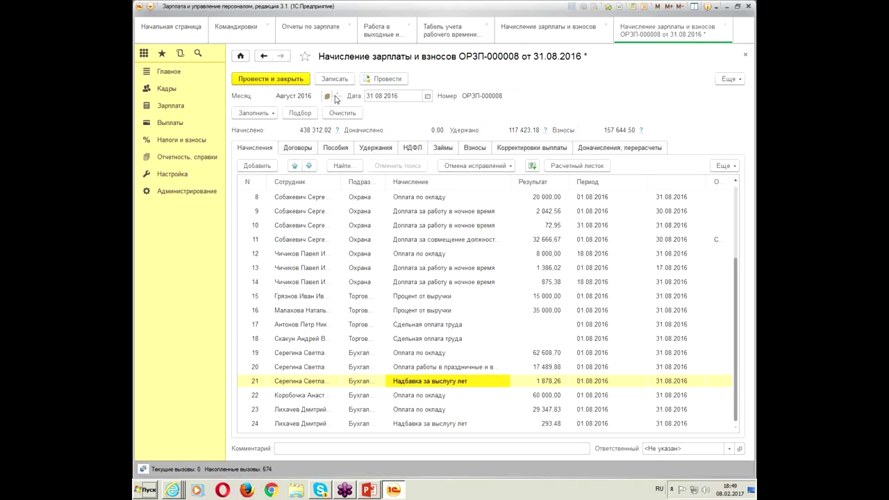
Post the August payroll, then review the accruals composition and absence accounting settings.
{"action": "left_click", "coordinate": [282, 81]}
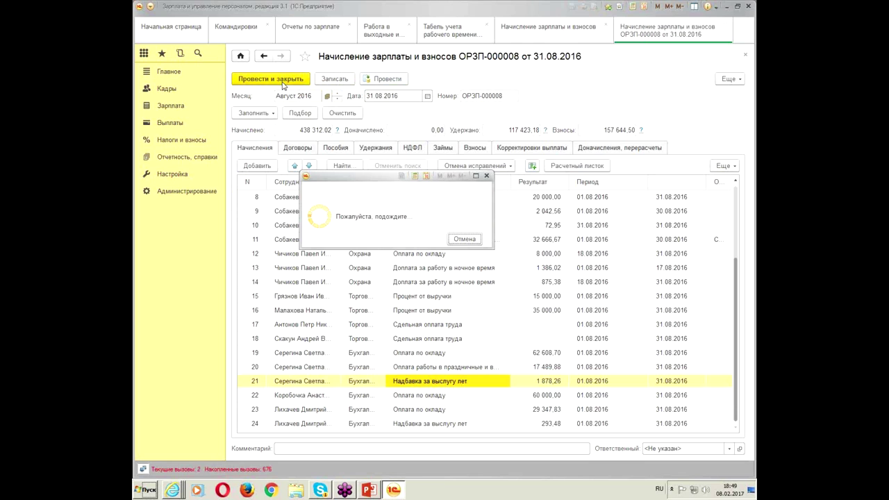
{"action": "left_click", "coordinate": [175, 175]}
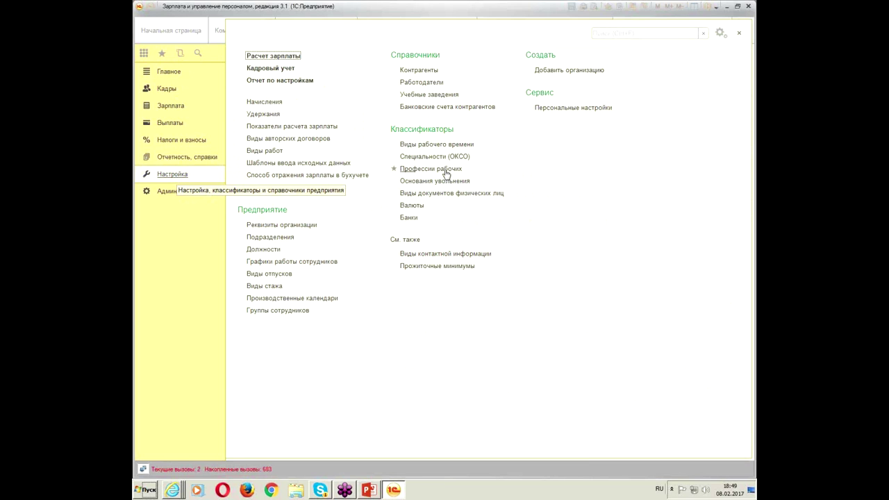
{"action": "left_click", "coordinate": [284, 60]}
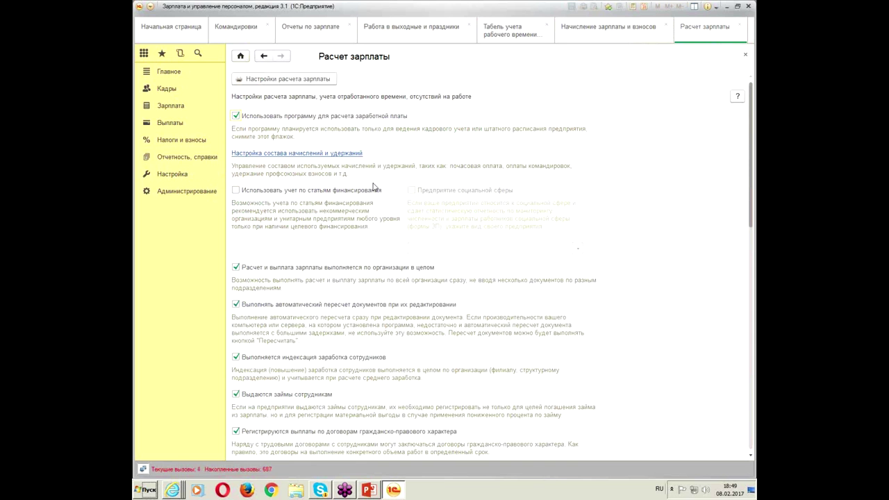
{"action": "left_click", "coordinate": [373, 182]}
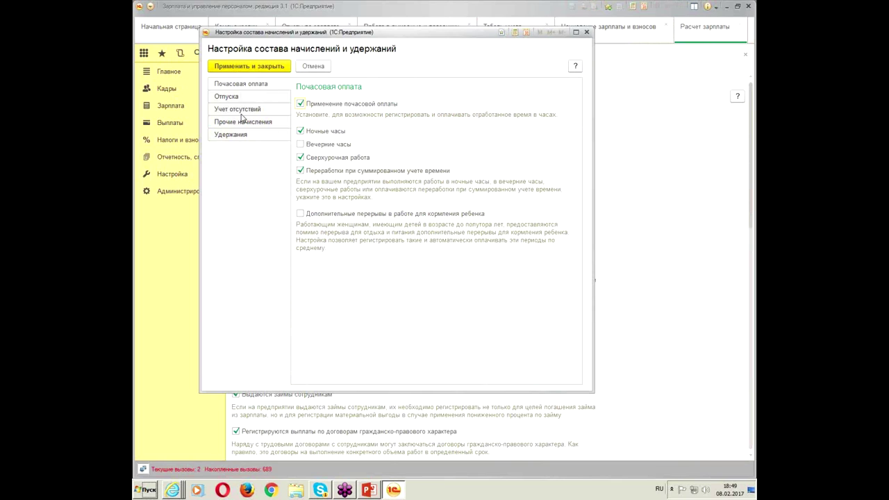
{"action": "left_click", "coordinate": [240, 110]}
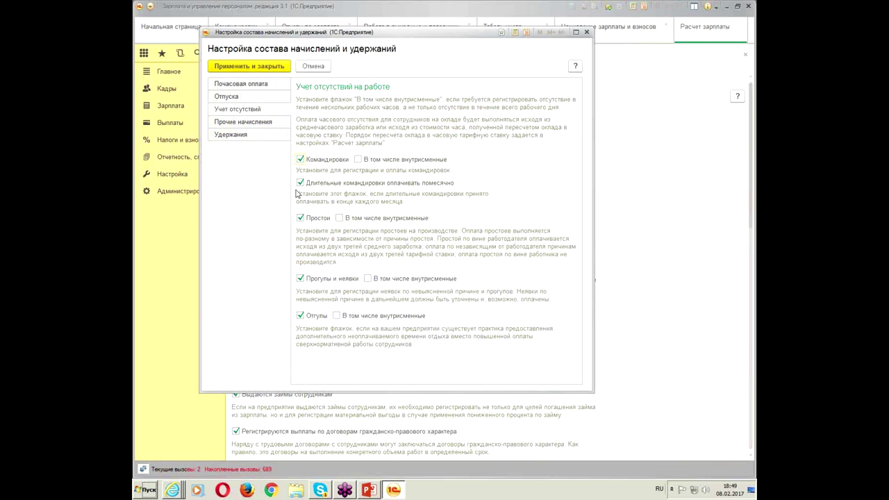
{"action": "left_click", "coordinate": [586, 32]}
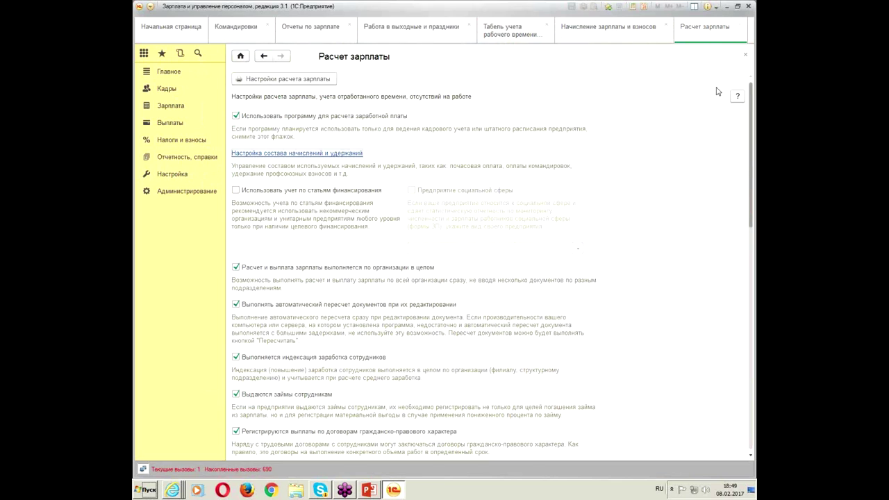
{"action": "left_click", "coordinate": [745, 54]}
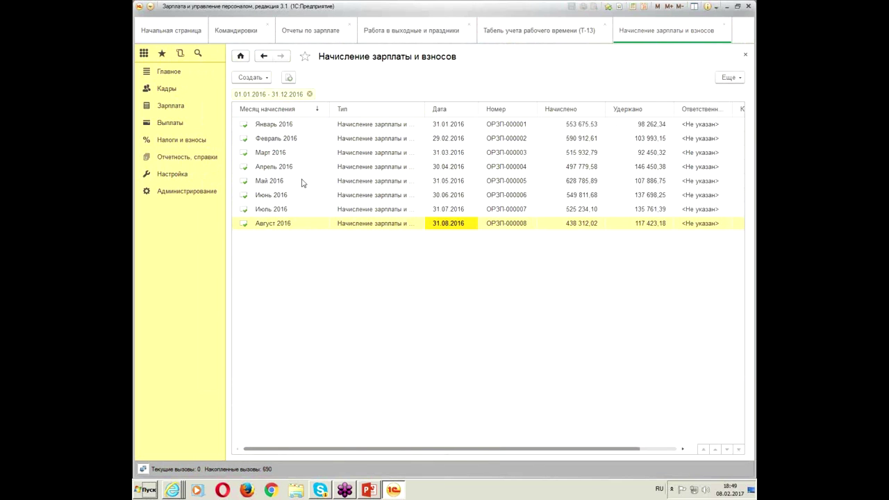
Show the business trips list and select the August 2016 trip.
{"action": "left_click", "coordinate": [240, 30]}
{"action": "left_click", "coordinate": [344, 160]}
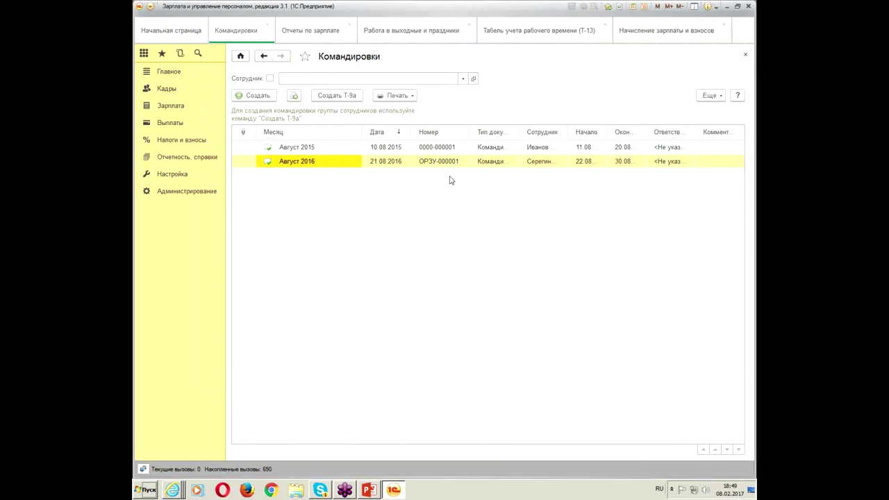
{"action": "left_click", "coordinate": [563, 163]}
Create a new business trip for Август 2016 with document date 22.08.
{"action": "left_click", "coordinate": [252, 95]}
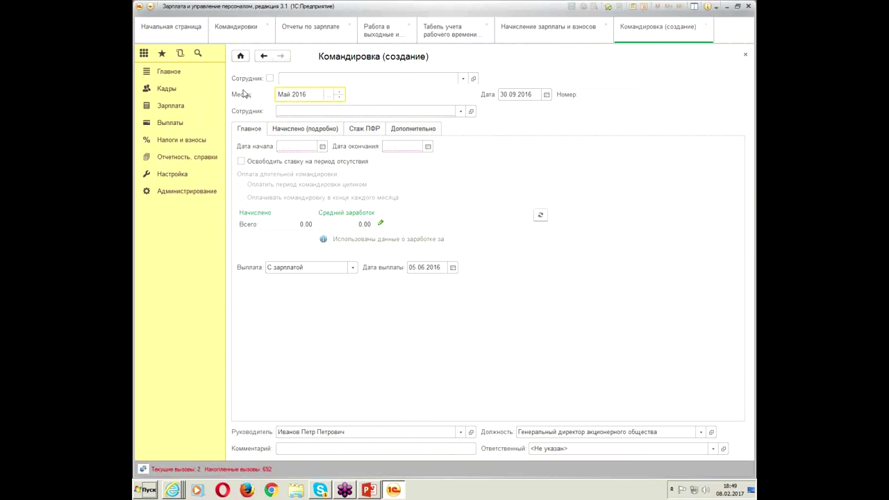
{"action": "type", "text": "ав"}
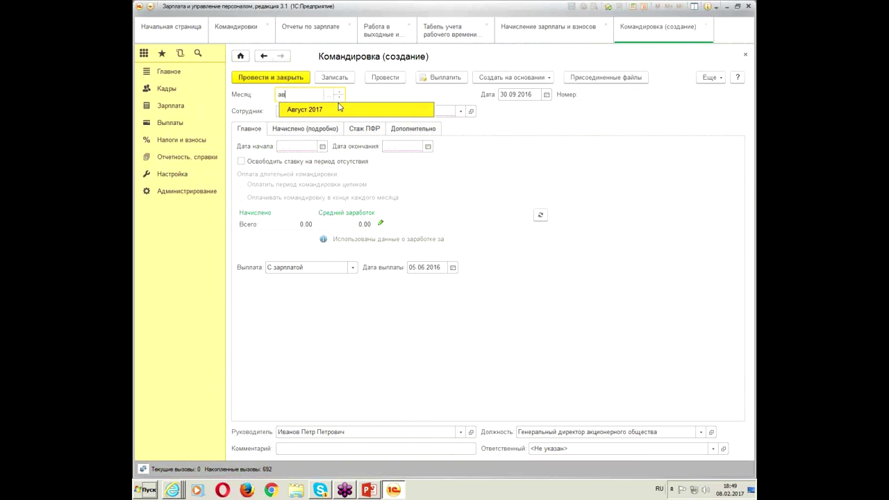
{"action": "left_click", "coordinate": [339, 108]}
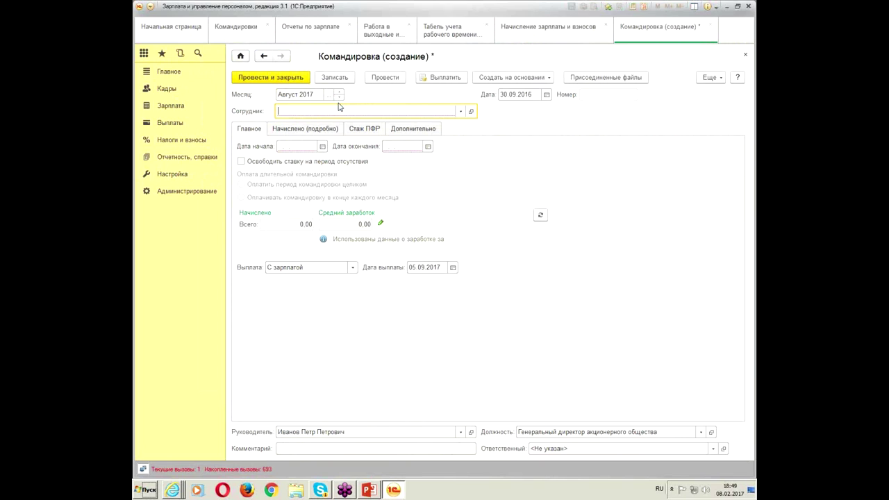
{"action": "left_click", "coordinate": [304, 96]}
{"action": "left_click", "coordinate": [323, 96]}
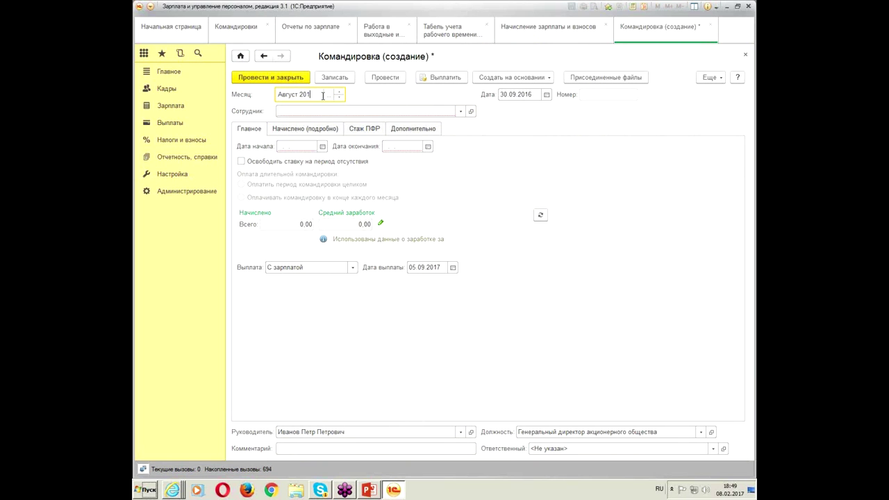
{"action": "type", "text": "6"}
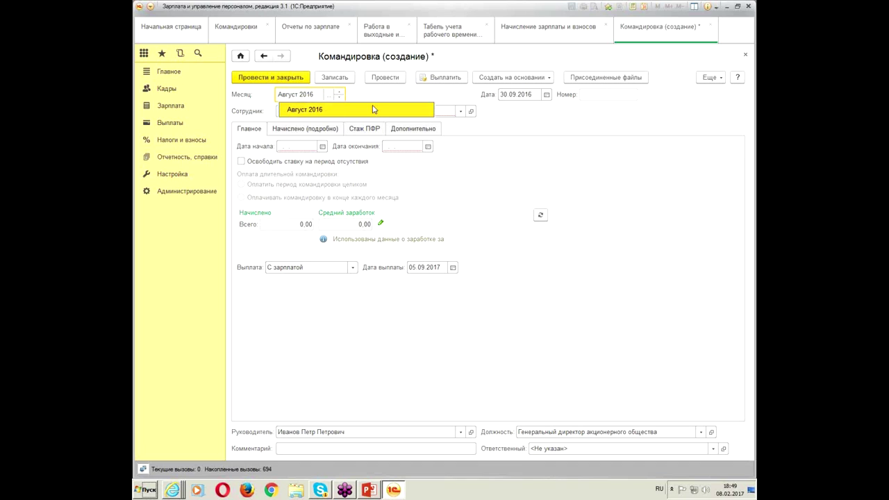
{"action": "left_click", "coordinate": [373, 109]}
{"action": "left_click", "coordinate": [525, 97]}
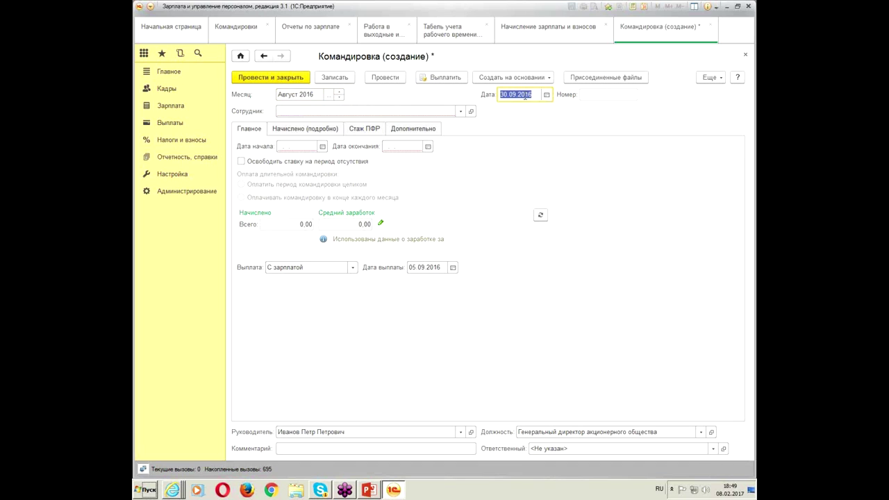
{"action": "type", "text": "22.08"}
{"action": "key", "text": "Tab"}
Choose the travelling employee from the full employee list, correcting the first pick.
{"action": "left_click", "coordinate": [331, 111]}
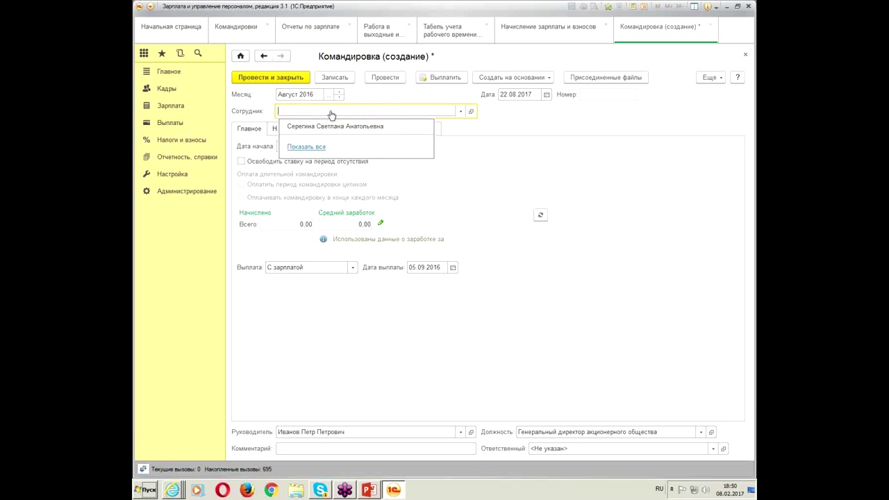
{"action": "left_click", "coordinate": [297, 147]}
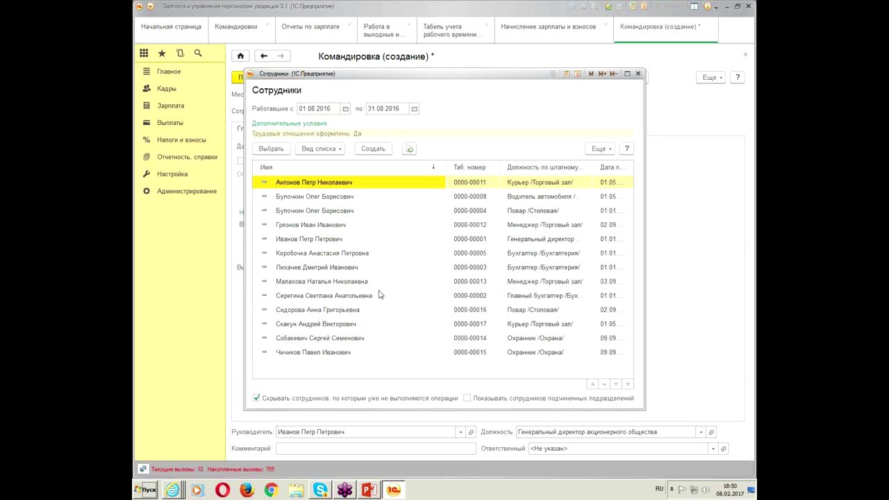
{"action": "double_click", "coordinate": [366, 239]}
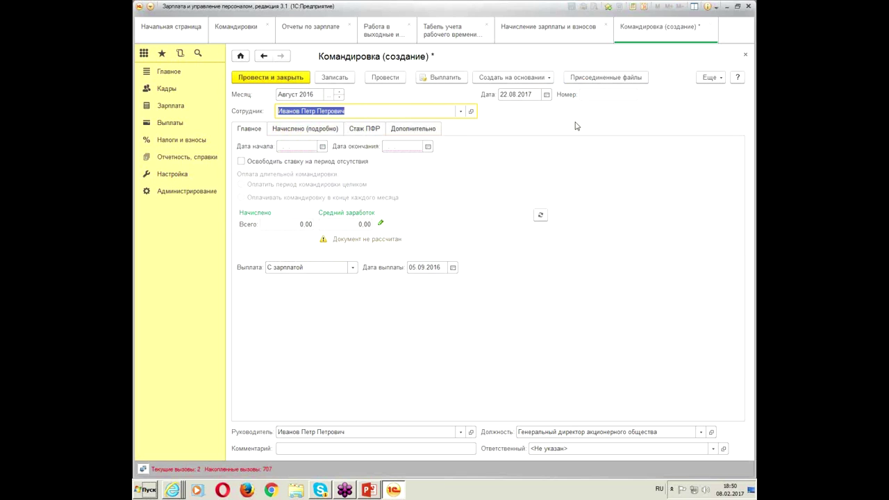
{"action": "left_click", "coordinate": [461, 112]}
{"action": "left_click", "coordinate": [306, 161]}
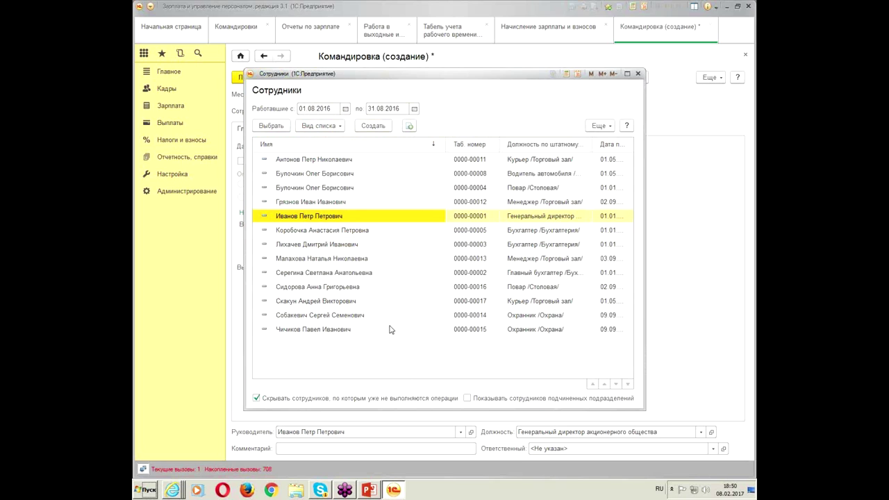
{"action": "left_click", "coordinate": [374, 235]}
{"action": "double_click", "coordinate": [369, 247]}
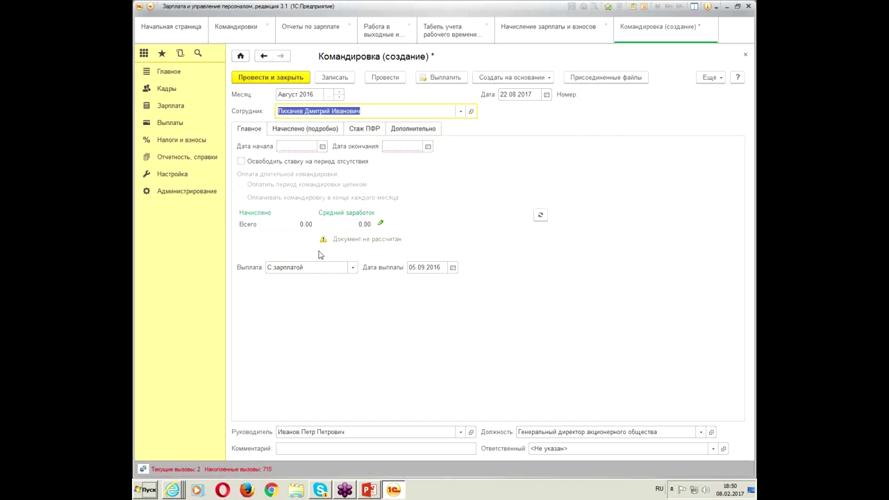
{"action": "left_click", "coordinate": [286, 147]}
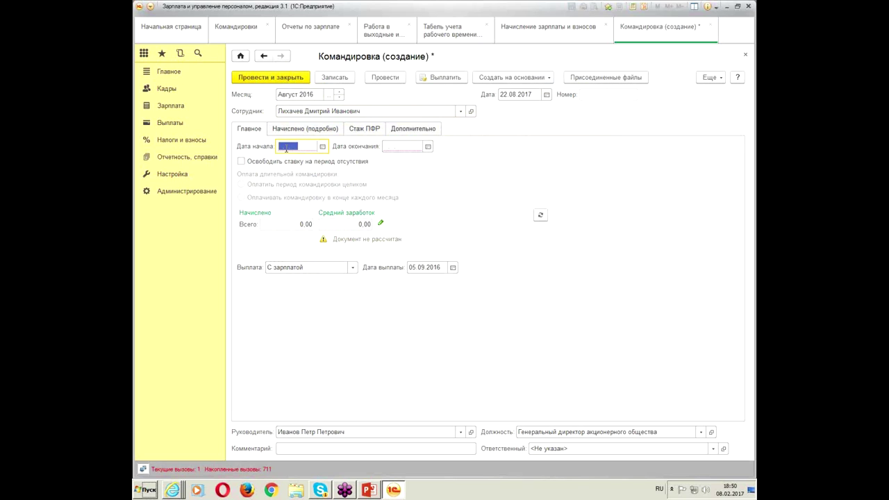
Set the trip to 23.08.2016–30.08.2016, date it 22.08.2016, and view the 13 439,40 detailed accrual.
{"action": "type", "text": "23.0"}
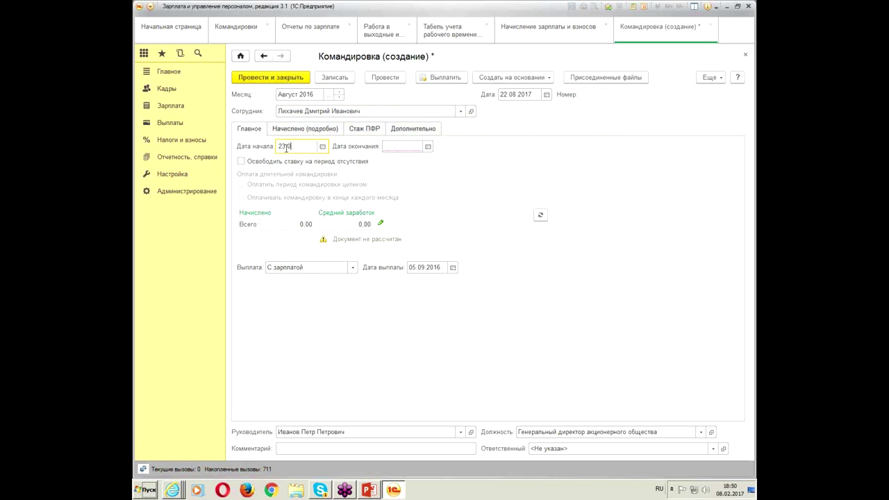
{"action": "type", "text": "8"}
{"action": "key", "text": "Tab"}
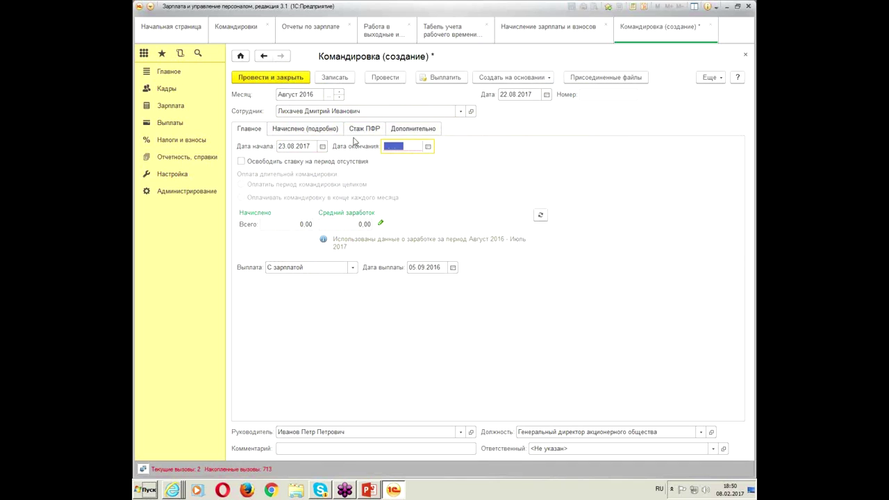
{"action": "type", "text": "30.08."}
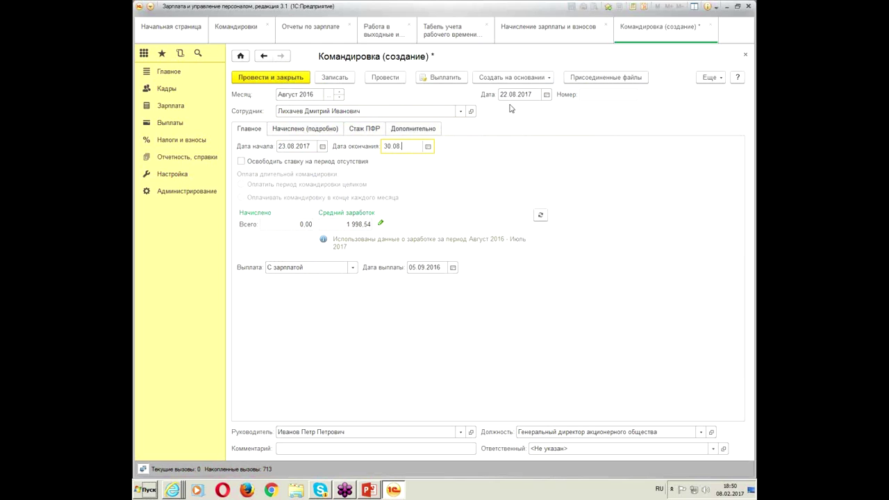
{"action": "left_click", "coordinate": [533, 96]}
{"action": "left_click", "coordinate": [534, 95]}
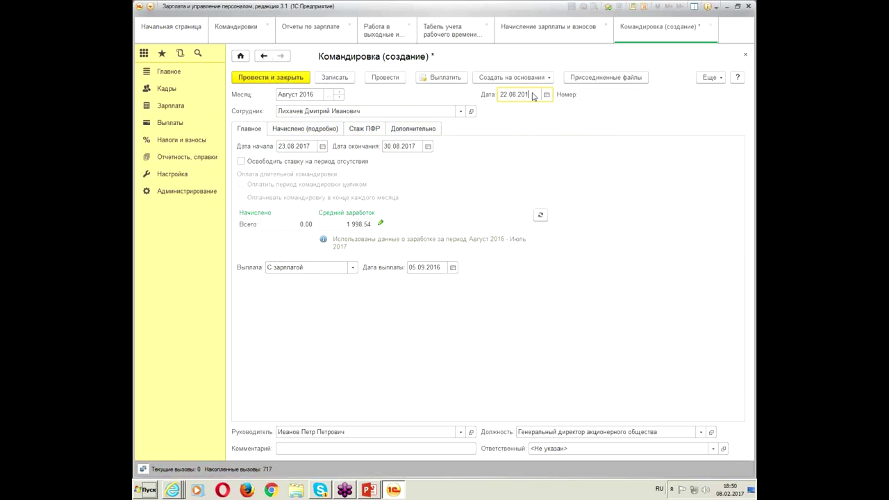
{"action": "left_click", "coordinate": [306, 149]}
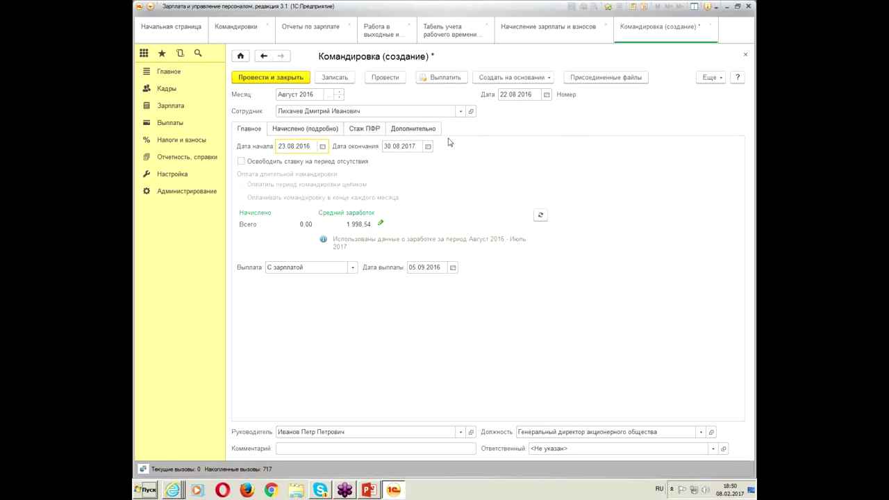
{"action": "left_click", "coordinate": [417, 147]}
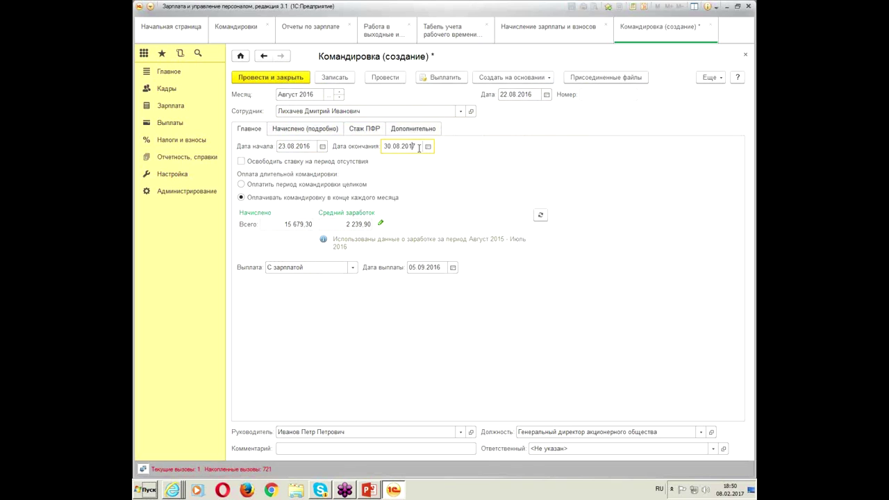
{"action": "key", "text": "Tab"}
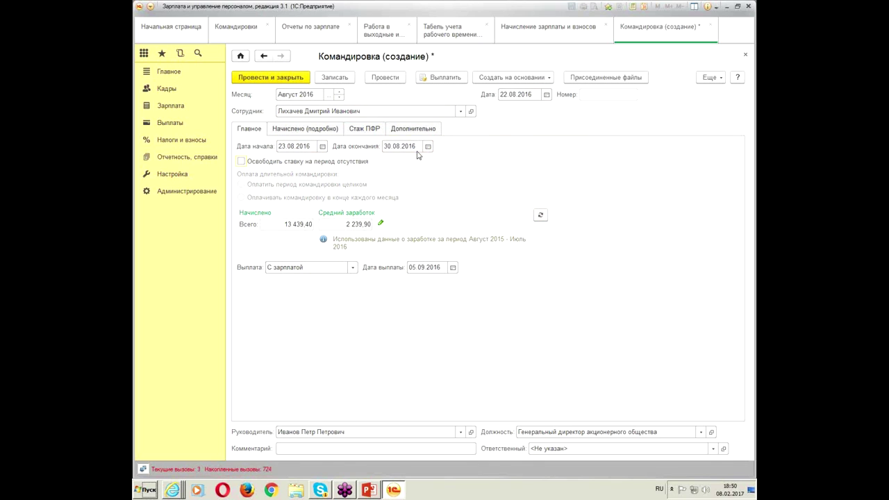
{"action": "left_click", "coordinate": [414, 271]}
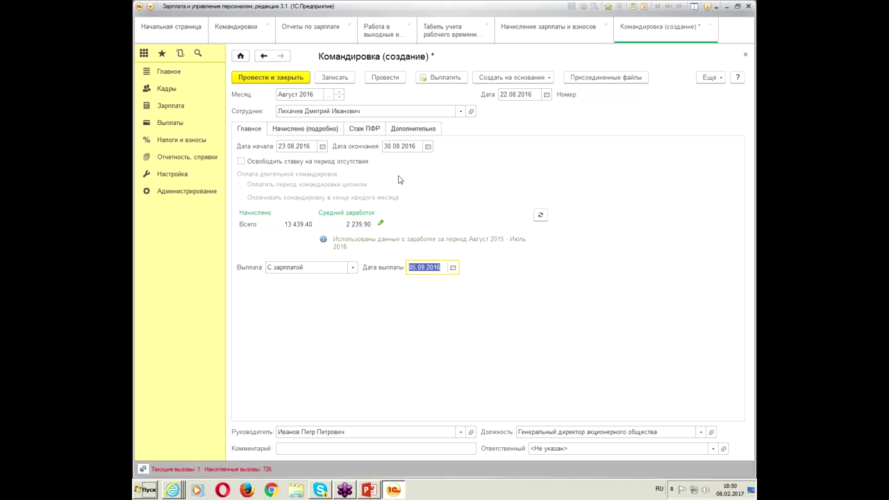
{"action": "left_click", "coordinate": [310, 129]}
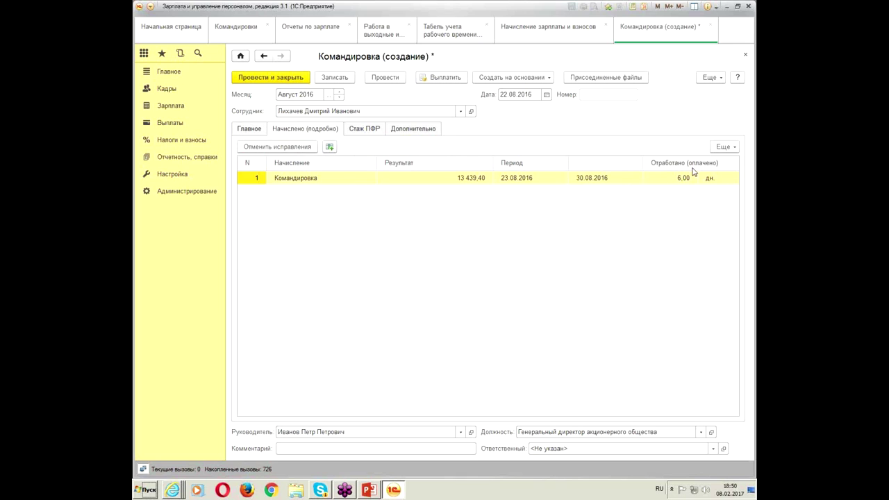
Check the 6 days paid in the accrual breakdown, then return to the Главное tab.
{"action": "left_click", "coordinate": [677, 181]}
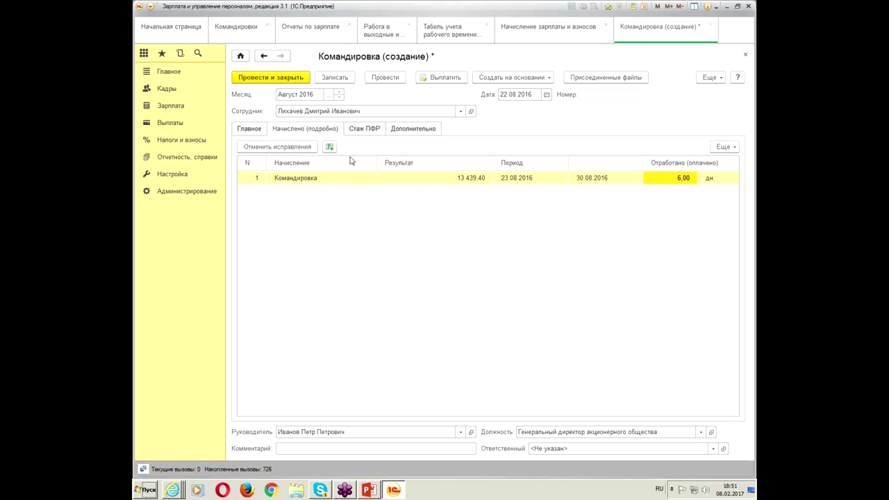
{"action": "left_click", "coordinate": [252, 130]}
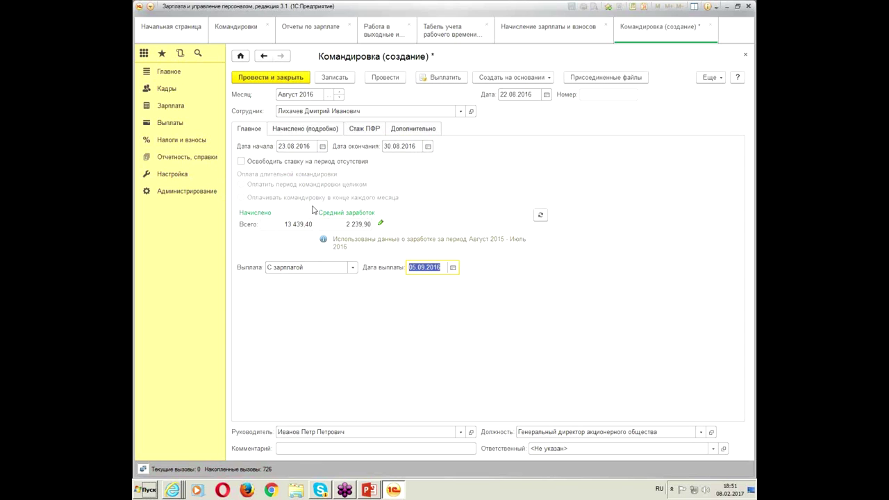
Change the trip end date to 31.08.2016 and keep payment together with the salary.
{"action": "left_click", "coordinate": [397, 146]}
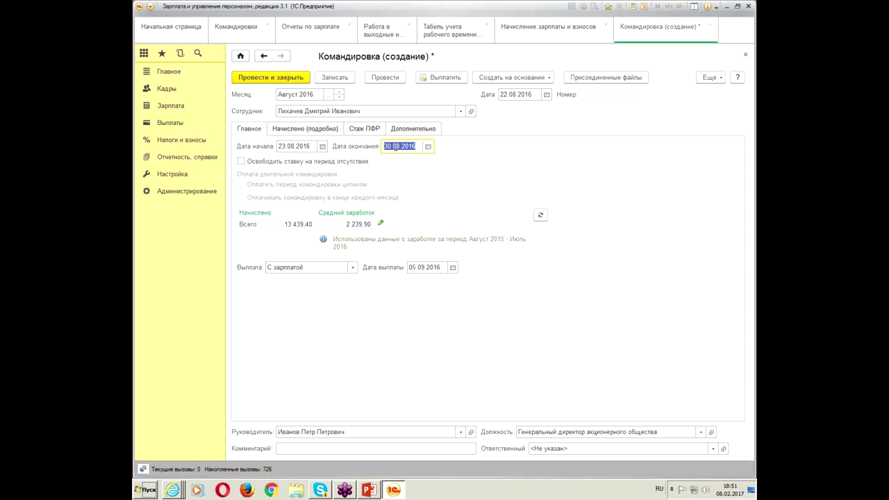
{"action": "left_click_drag", "start_coordinate": [393, 147], "coordinate": [361, 144]}
{"action": "type", "text": "31"}
{"action": "key", "text": "Tab"}
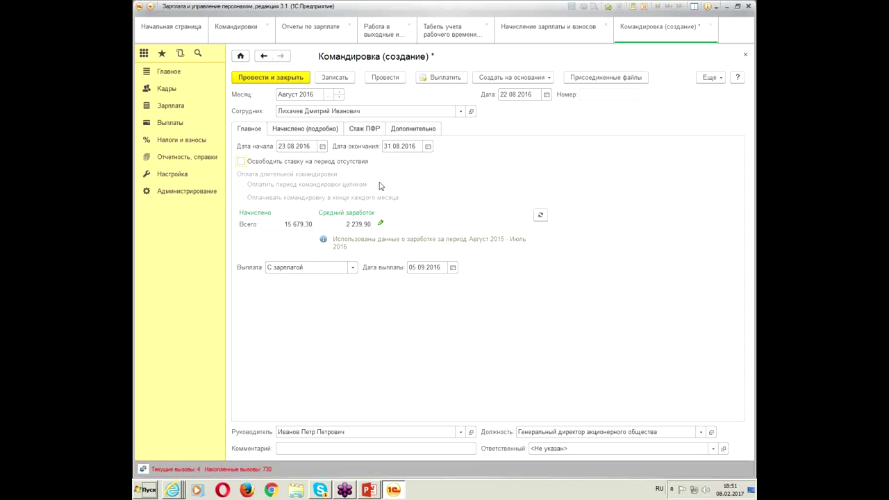
{"action": "left_click", "coordinate": [352, 268]}
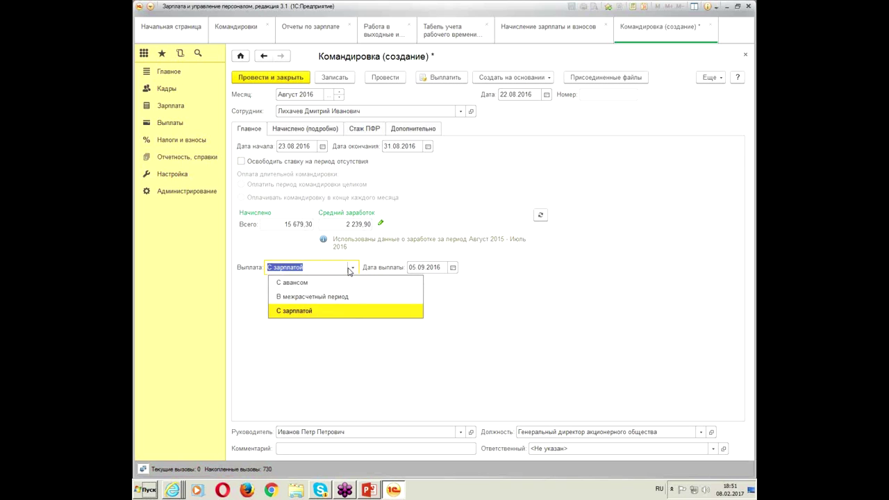
{"action": "left_click", "coordinate": [350, 268]}
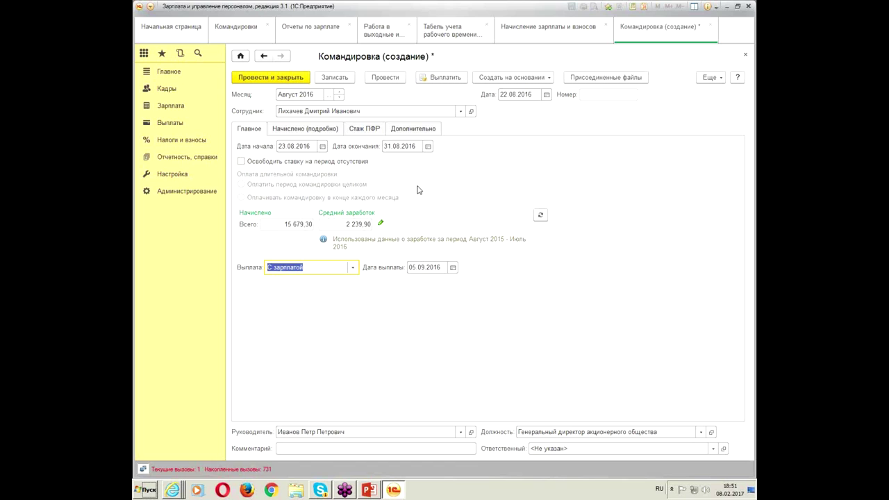
Move the trip end date to 01.09.2016, raising the accrual to 15 679,30.
{"action": "left_click", "coordinate": [383, 150]}
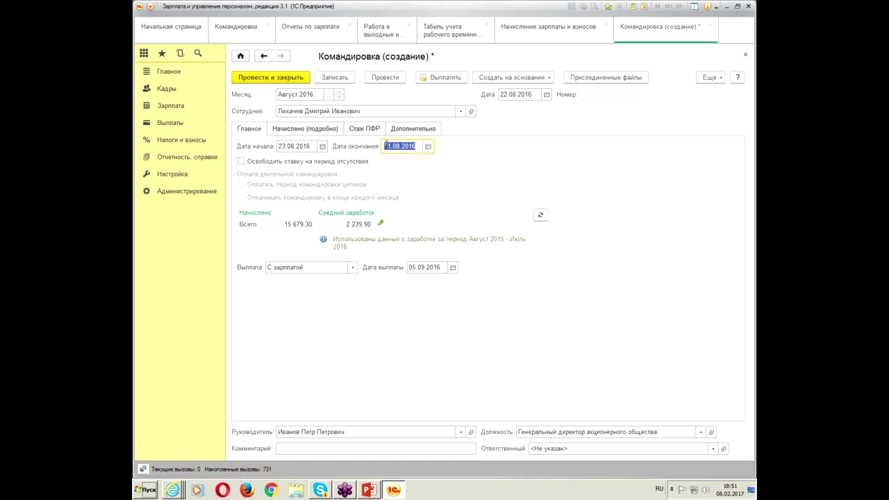
{"action": "left_click_drag", "start_coordinate": [390, 147], "coordinate": [367, 150]}
{"action": "type", "text": "01"}
{"action": "key", "text": "Tab"}
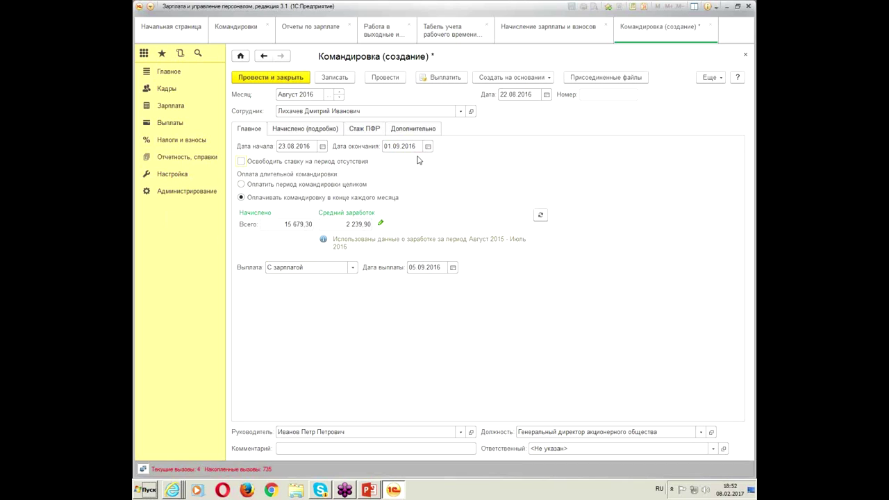
Change the trip's end date to 10.09.2016 and recalculate the accruals.
{"action": "left_click", "coordinate": [396, 148]}
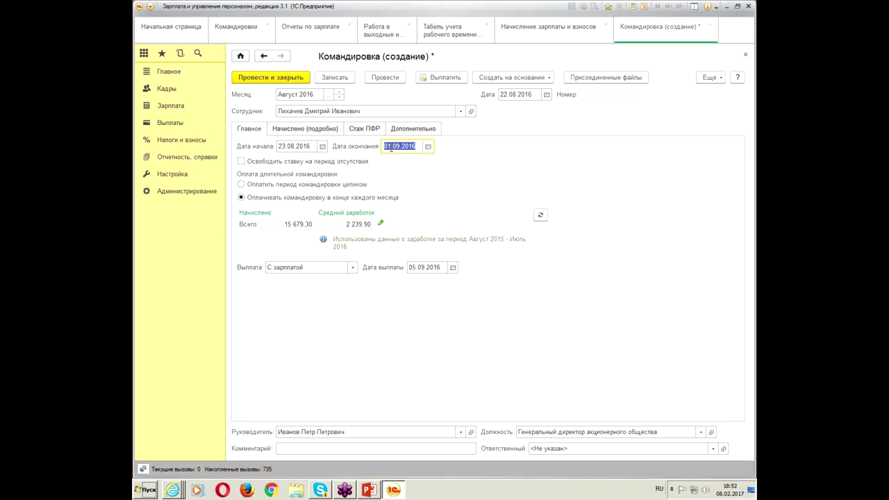
{"action": "double_click", "coordinate": [387, 147]}
{"action": "type", "text": "10"}
{"action": "key", "text": "Tab"}
{"action": "left_click", "coordinate": [540, 214]}
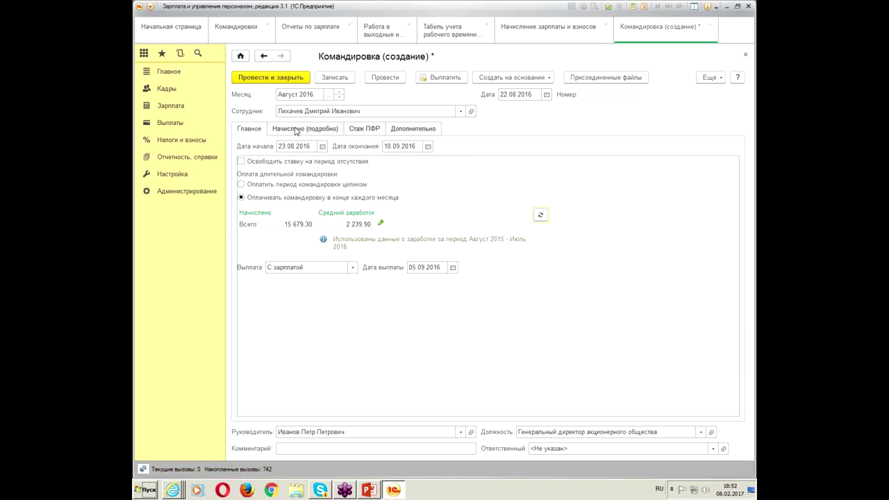
Inspect the detailed accrual row's values, period and end date.
{"action": "left_click", "coordinate": [295, 131]}
{"action": "left_click", "coordinate": [472, 179]}
{"action": "left_click", "coordinate": [529, 179]}
{"action": "left_click", "coordinate": [599, 179]}
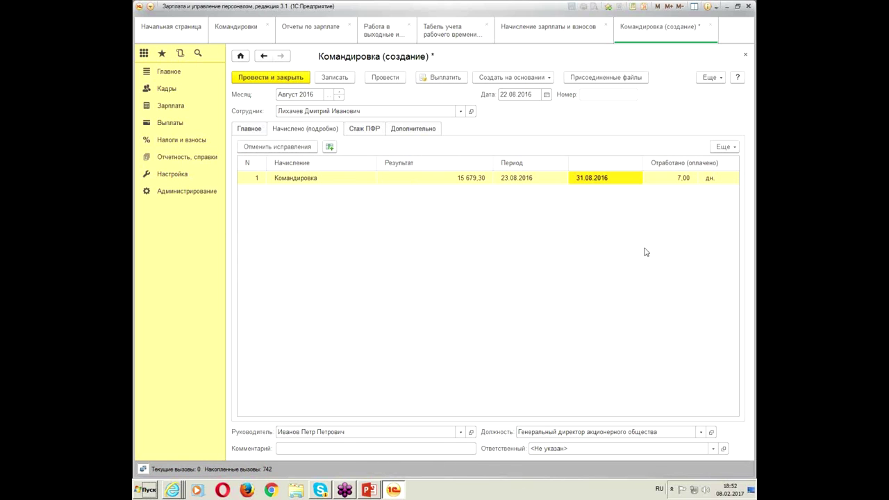
{"action": "left_click", "coordinate": [247, 129]}
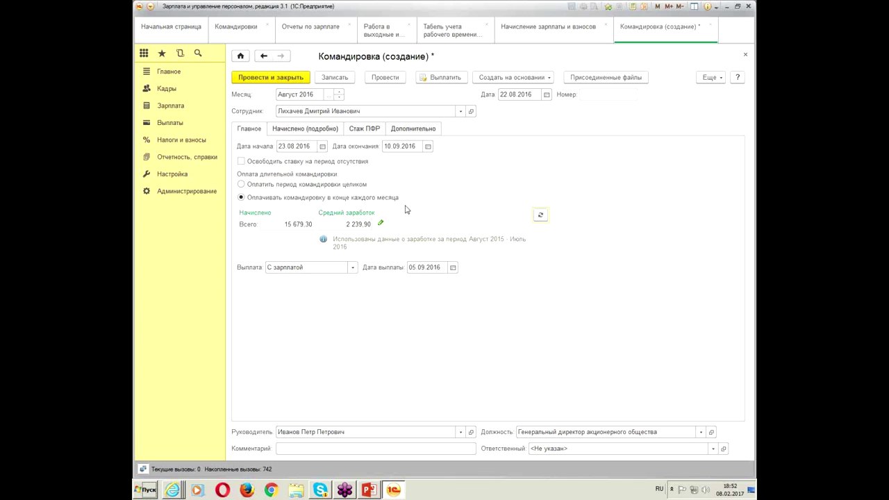
Check the trip's start and end dates and switch to paying the whole period at once.
{"action": "left_click", "coordinate": [286, 144]}
{"action": "left_click", "coordinate": [382, 148]}
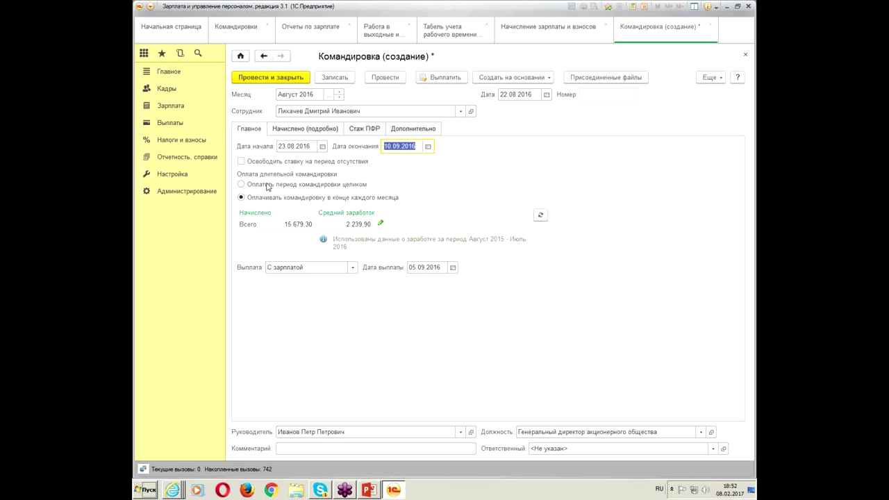
{"action": "left_click", "coordinate": [267, 185]}
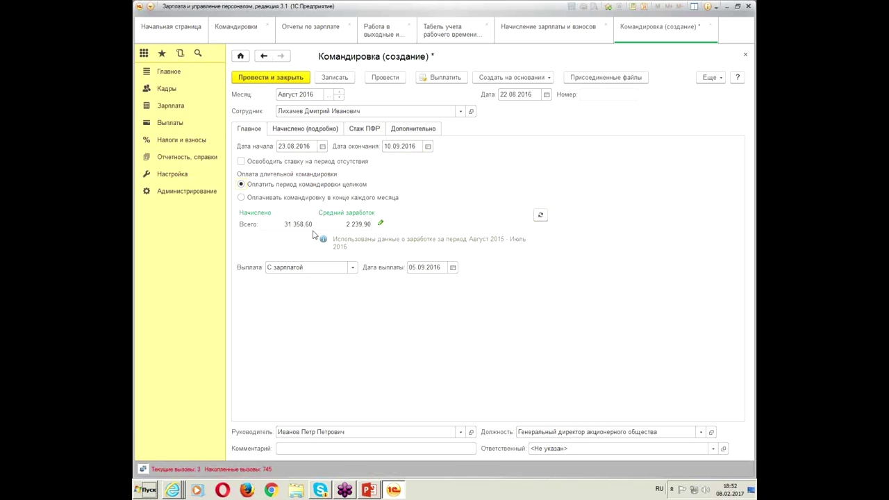
Compare the two resulting accrual rows' periods and days, including the first row's 7,00 days.
{"action": "left_click", "coordinate": [308, 129]}
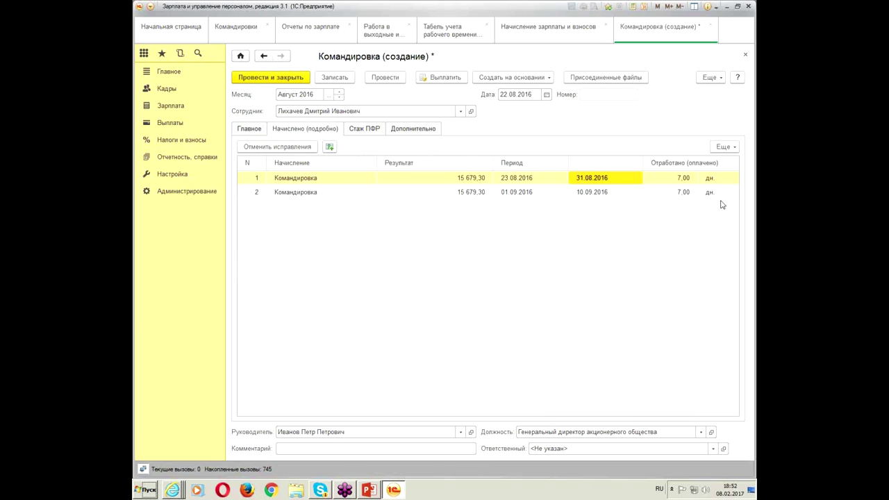
{"action": "left_click", "coordinate": [580, 193]}
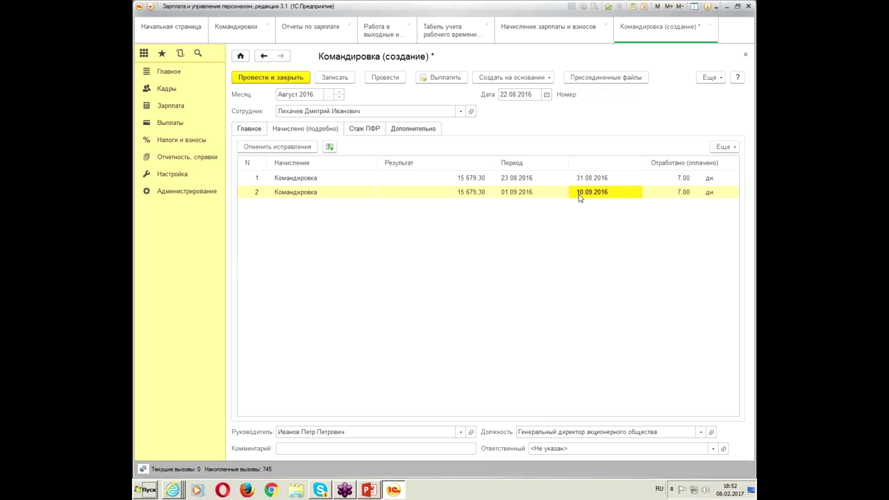
{"action": "left_click", "coordinate": [567, 179]}
{"action": "left_click", "coordinate": [667, 192]}
{"action": "left_click", "coordinate": [663, 178]}
{"action": "left_click", "coordinate": [657, 192]}
{"action": "left_click", "coordinate": [649, 179]}
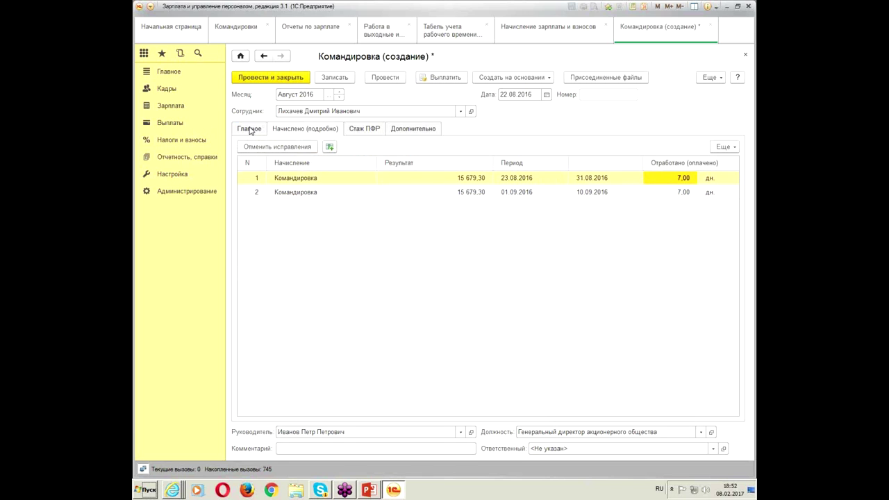
Switch back to paying at each month's end and check the recalculated accrued total.
{"action": "left_click", "coordinate": [249, 130]}
{"action": "left_click", "coordinate": [265, 198]}
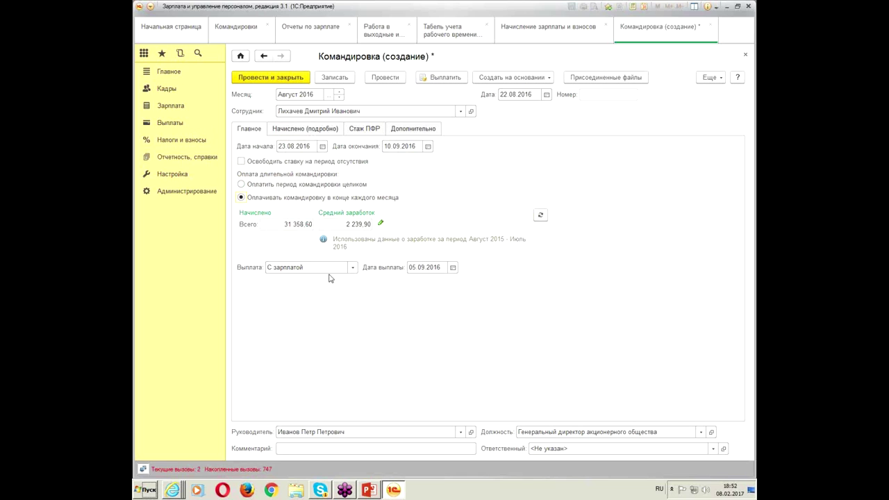
{"action": "left_click", "coordinate": [287, 220]}
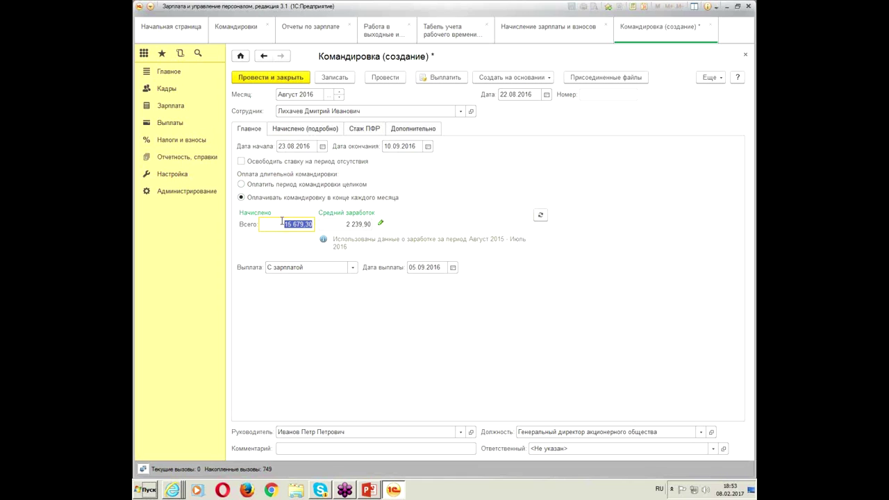
Review the single accrual row's end date, days and type, then the pension record and Дополнительно details.
{"action": "left_click", "coordinate": [290, 128]}
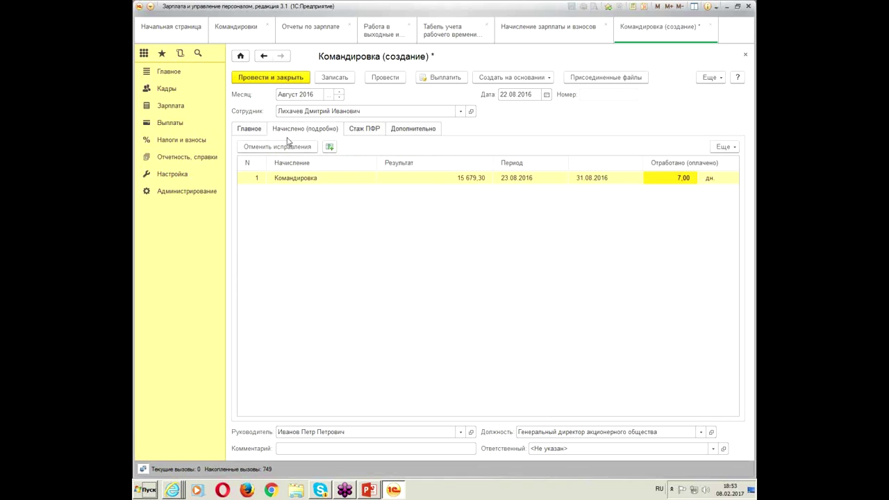
{"action": "left_click", "coordinate": [484, 178]}
{"action": "left_click", "coordinate": [602, 183]}
{"action": "left_click", "coordinate": [684, 179]}
{"action": "left_click", "coordinate": [301, 180]}
{"action": "left_click", "coordinate": [366, 131]}
{"action": "left_click", "coordinate": [409, 132]}
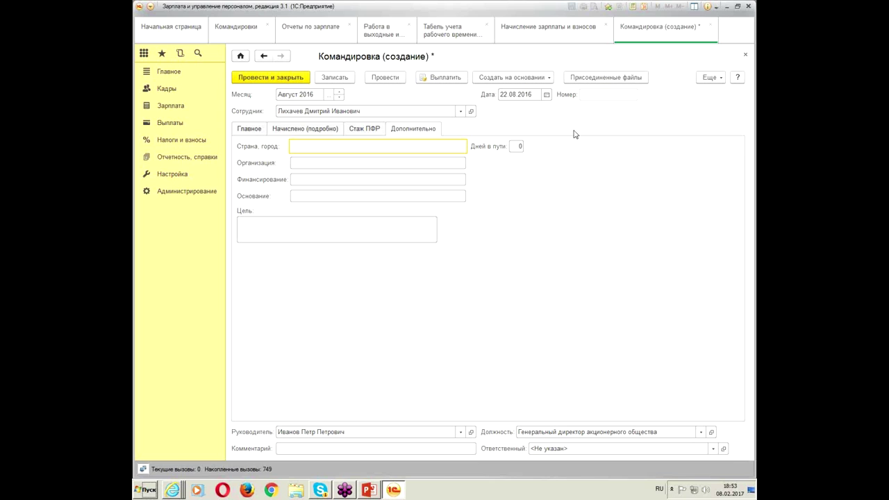
{"action": "left_click", "coordinate": [710, 77]}
Save the document and print its T-9 order, checking the 19 calendar days.
{"action": "mouse_move", "coordinate": [669, 276]}
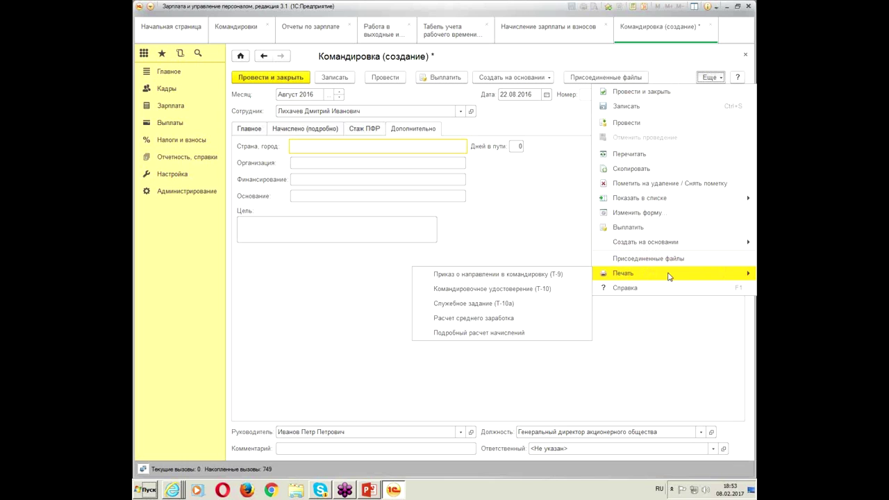
{"action": "left_click", "coordinate": [552, 275]}
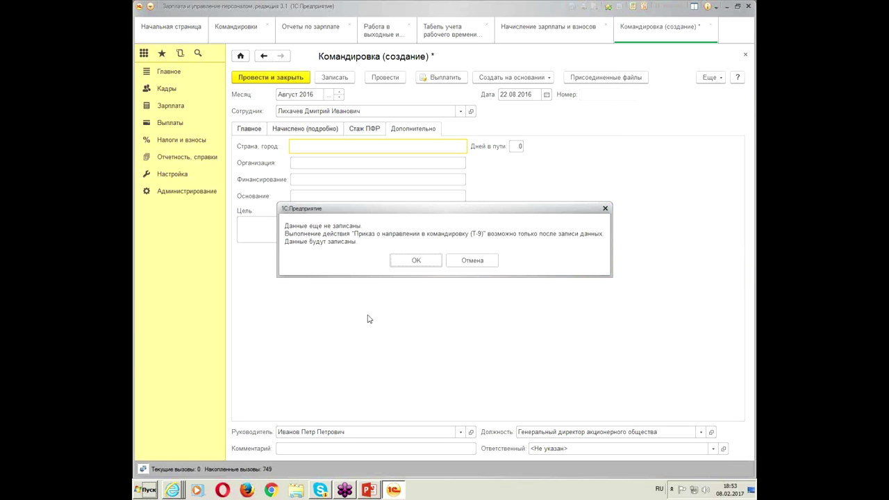
{"action": "left_click", "coordinate": [419, 262]}
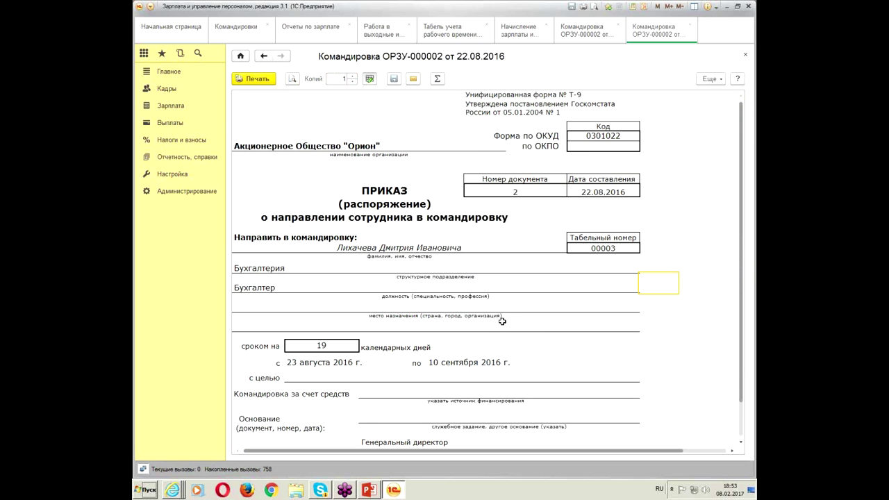
{"action": "scroll", "coordinate": [515, 335], "scroll_direction": "down", "scroll_amount": 3}
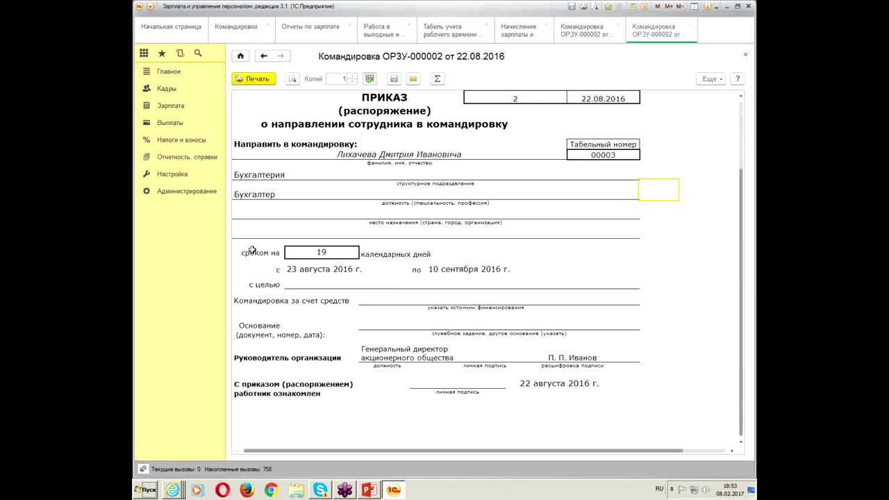
{"action": "left_click", "coordinate": [310, 254]}
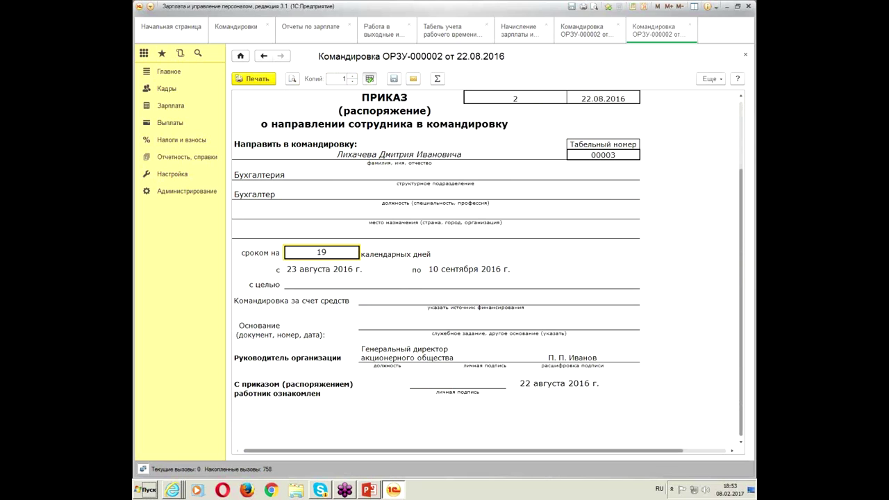
{"action": "left_click", "coordinate": [746, 54]}
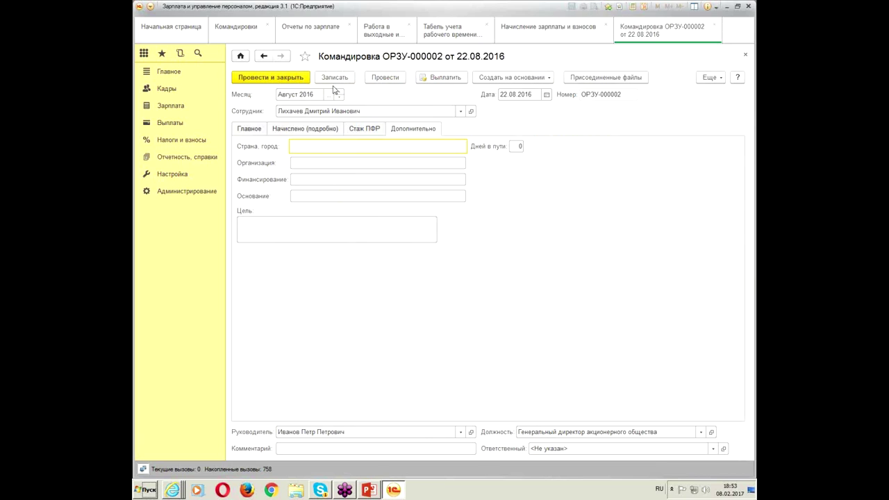
{"action": "left_click", "coordinate": [250, 129]}
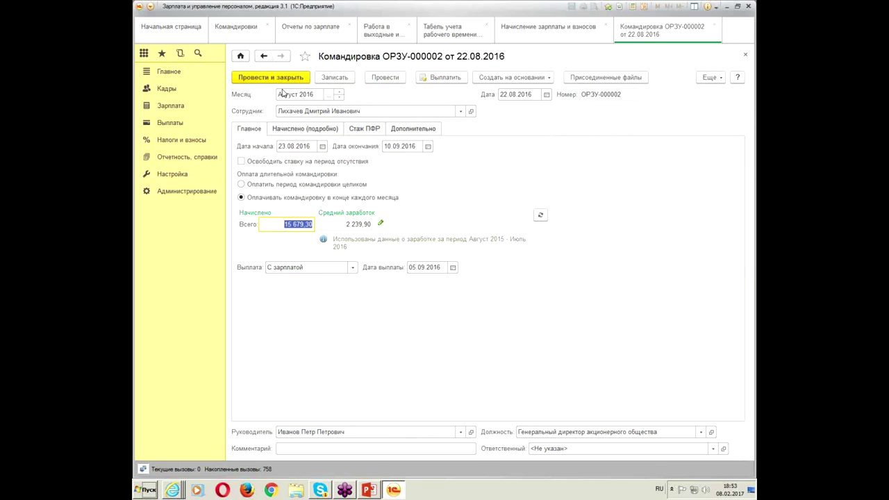
Post the document and print its detailed accrual calculation showing the 15 679,30 total.
{"action": "left_click", "coordinate": [711, 77]}
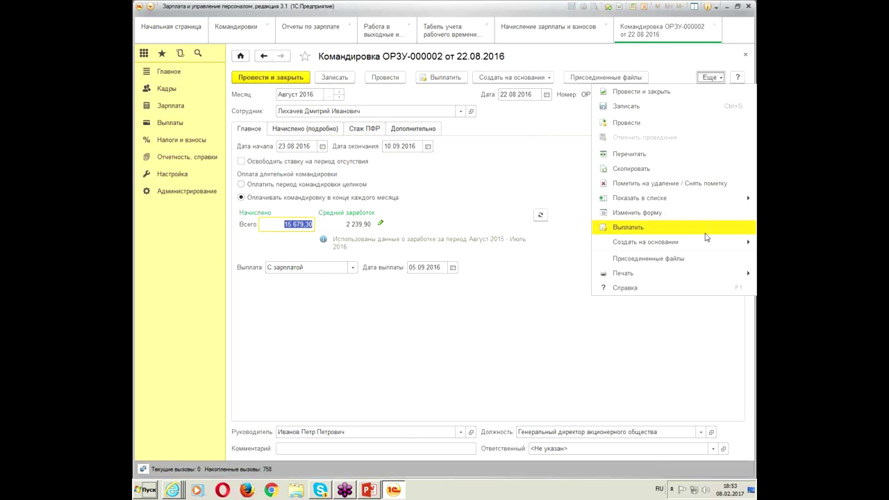
{"action": "mouse_move", "coordinate": [668, 277]}
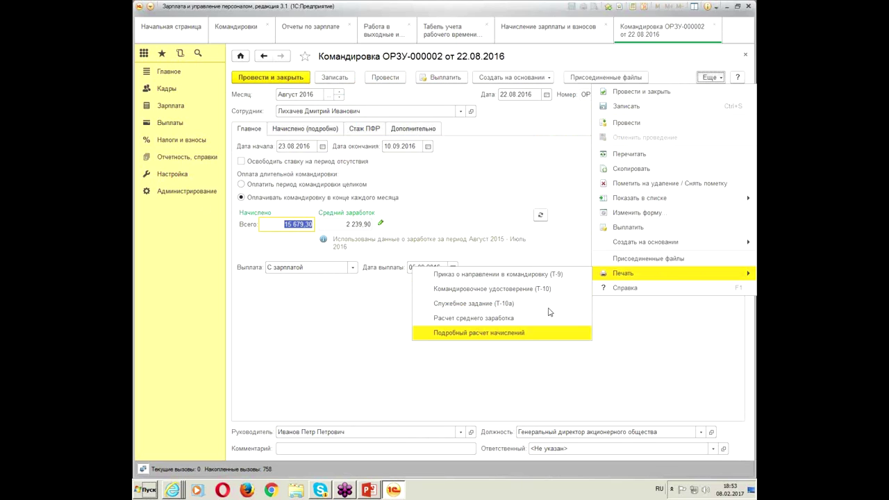
{"action": "left_click", "coordinate": [523, 336]}
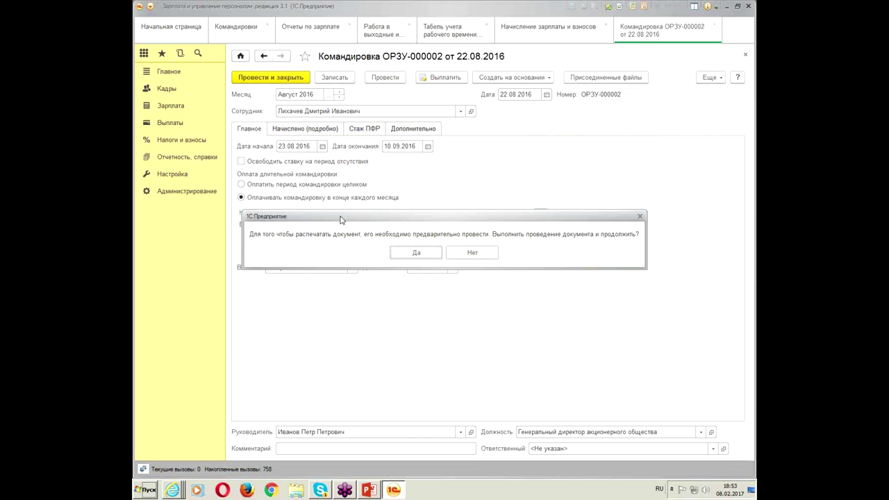
{"action": "left_click", "coordinate": [412, 310]}
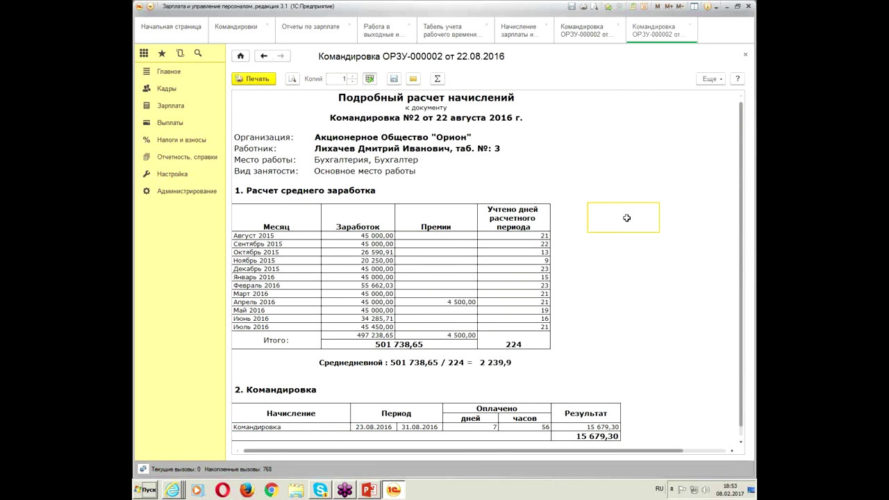
{"action": "scroll", "coordinate": [646, 257], "scroll_direction": "down", "scroll_amount": 5}
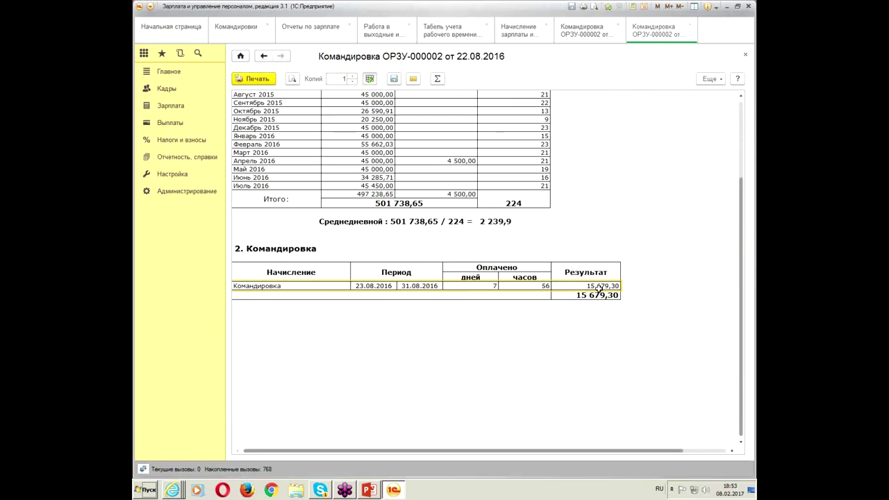
{"action": "left_click", "coordinate": [574, 297]}
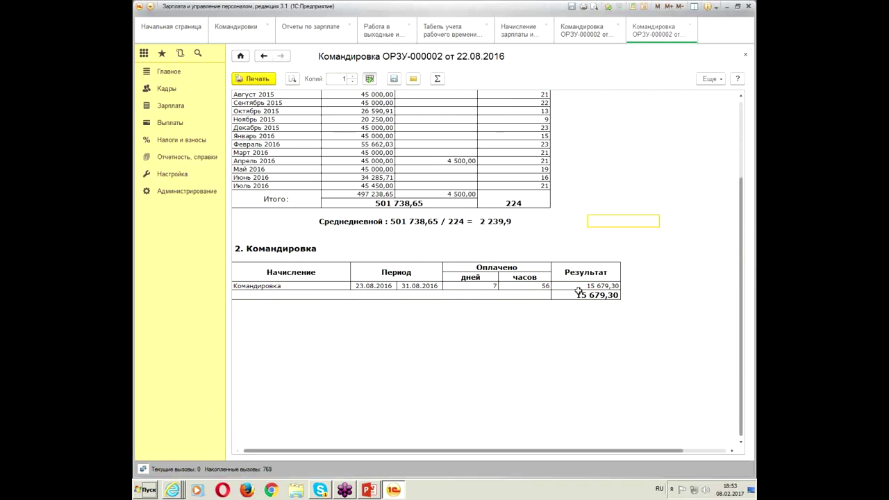
{"action": "left_click", "coordinate": [744, 56]}
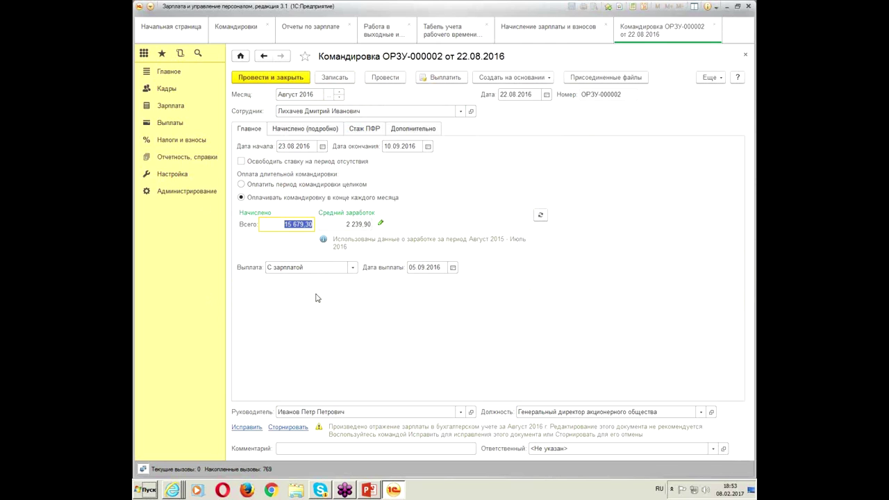
Keep payment together with salary and attempt posting, cancelling over the conflicting absence.
{"action": "left_click", "coordinate": [291, 270]}
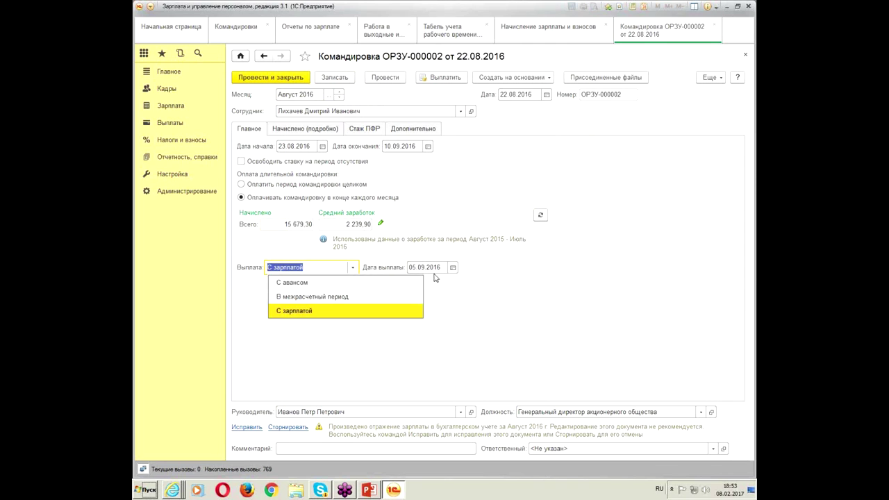
{"action": "left_click", "coordinate": [527, 271]}
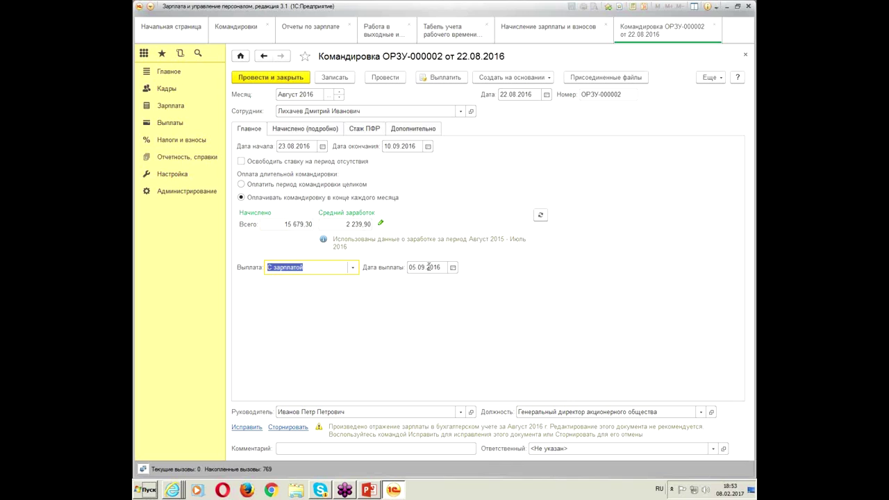
{"action": "left_click", "coordinate": [293, 77]}
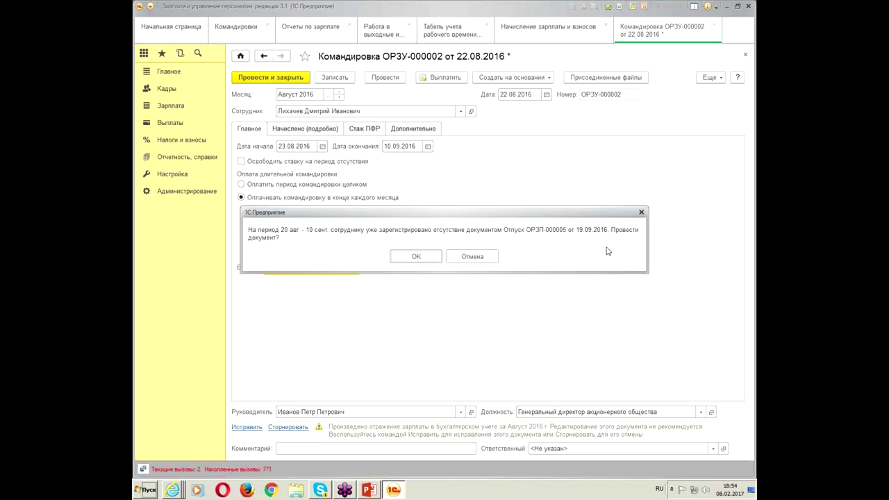
{"action": "left_click", "coordinate": [472, 256]}
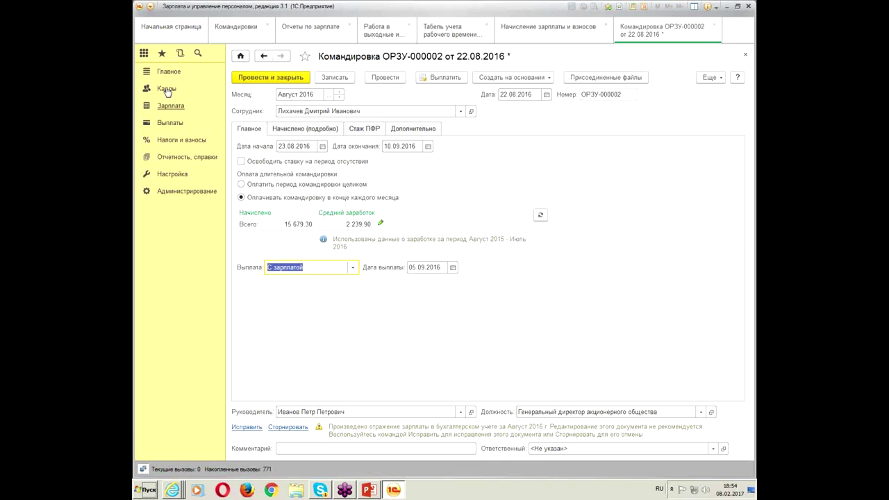
Assign the general director to the trip, recalculate average earnings, and review the tabs.
{"action": "left_click", "coordinate": [403, 111]}
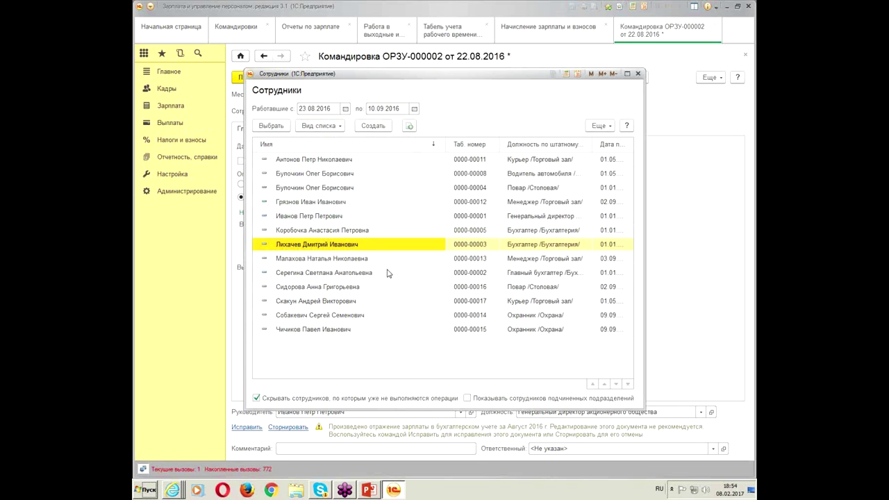
{"action": "left_click", "coordinate": [378, 259]}
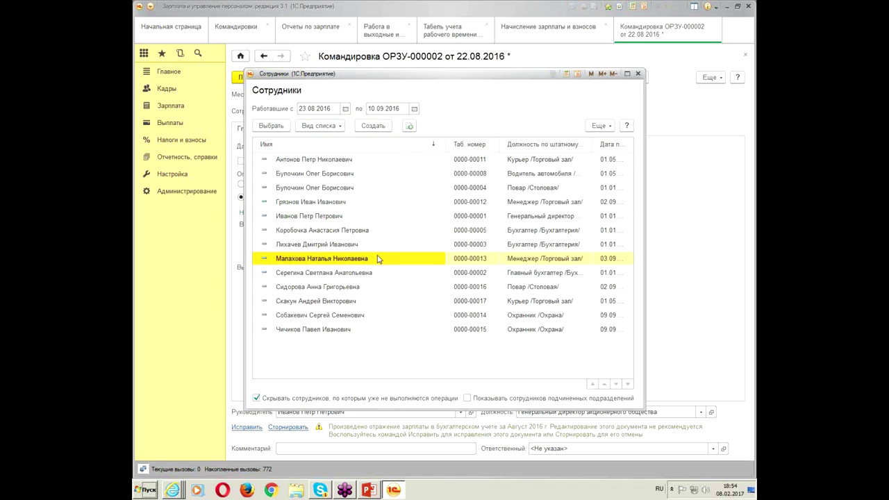
{"action": "double_click", "coordinate": [370, 216]}
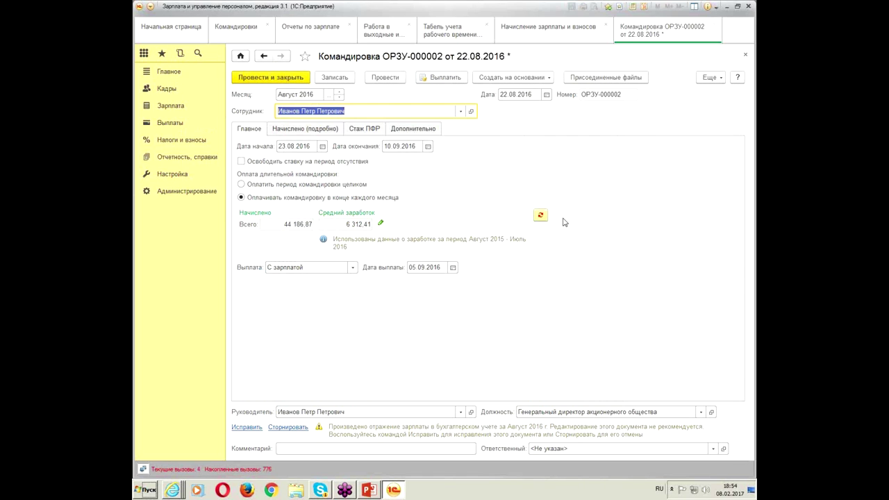
{"action": "left_click", "coordinate": [540, 215]}
{"action": "left_click", "coordinate": [301, 132]}
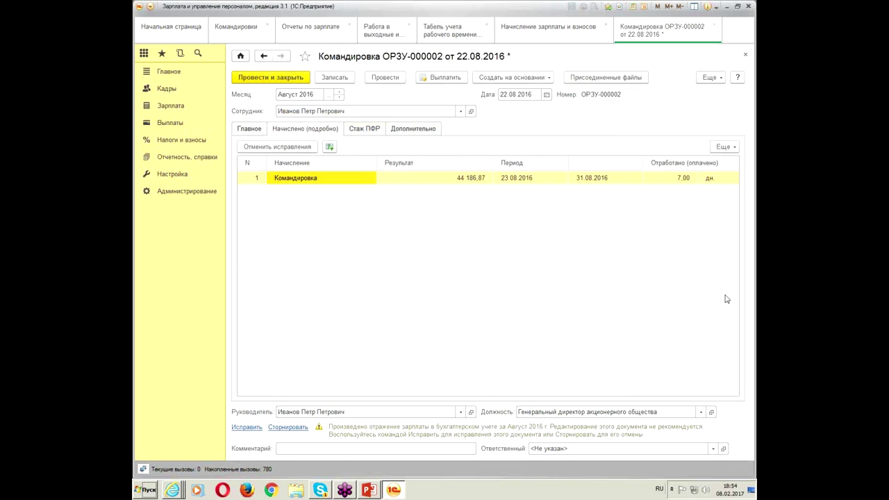
{"action": "left_click", "coordinate": [372, 128]}
{"action": "left_click", "coordinate": [431, 129]}
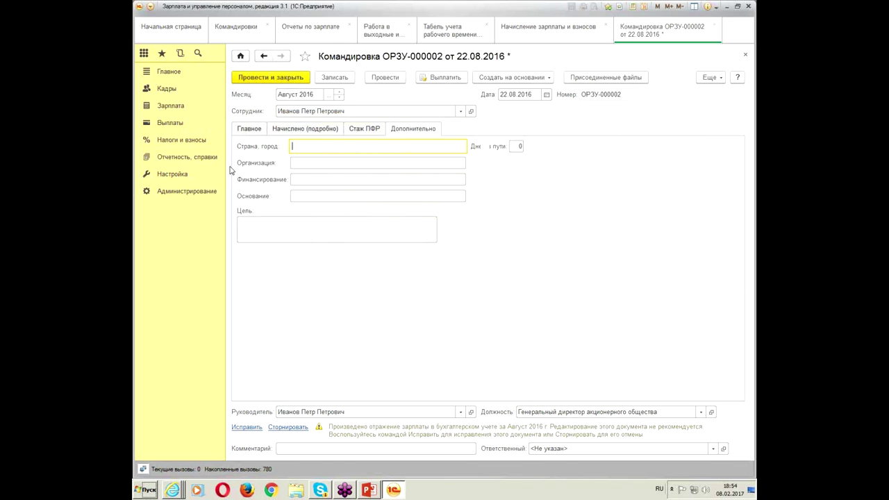
{"action": "left_click", "coordinate": [248, 129]}
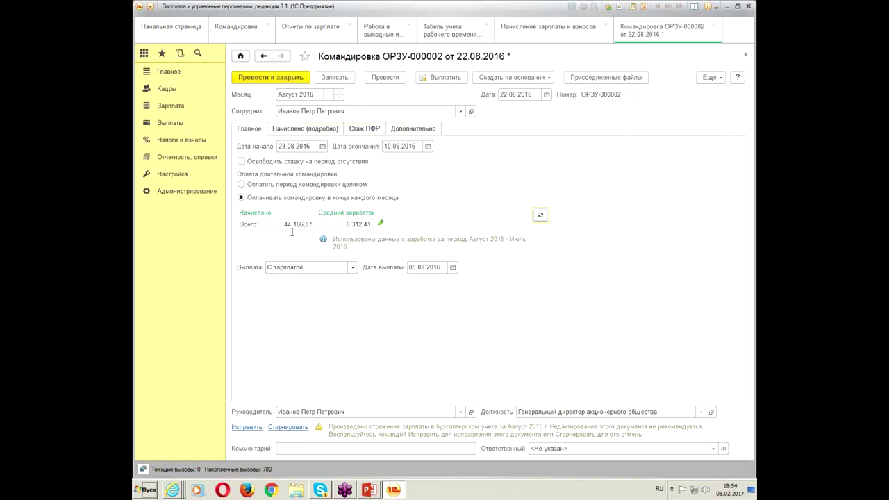
Retry posting, cancel over the overlapping vacation, and open the Кадры > Отпуска list.
{"action": "left_click", "coordinate": [282, 78]}
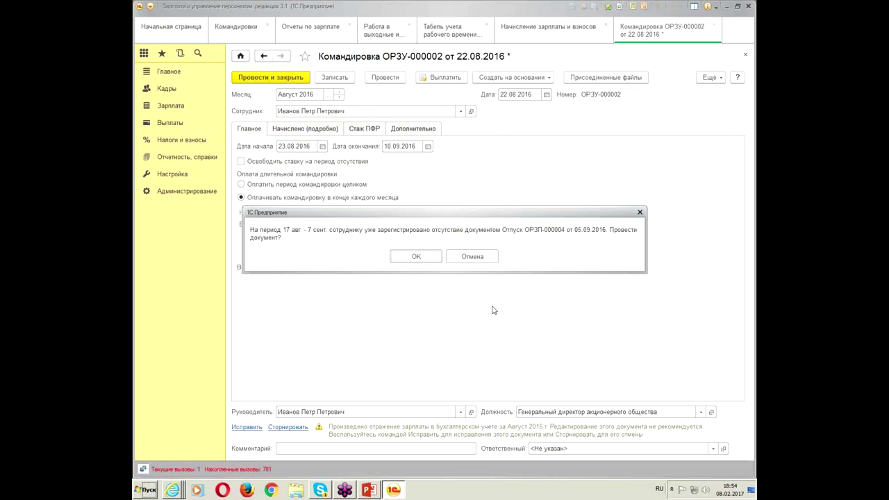
{"action": "left_click", "coordinate": [473, 257]}
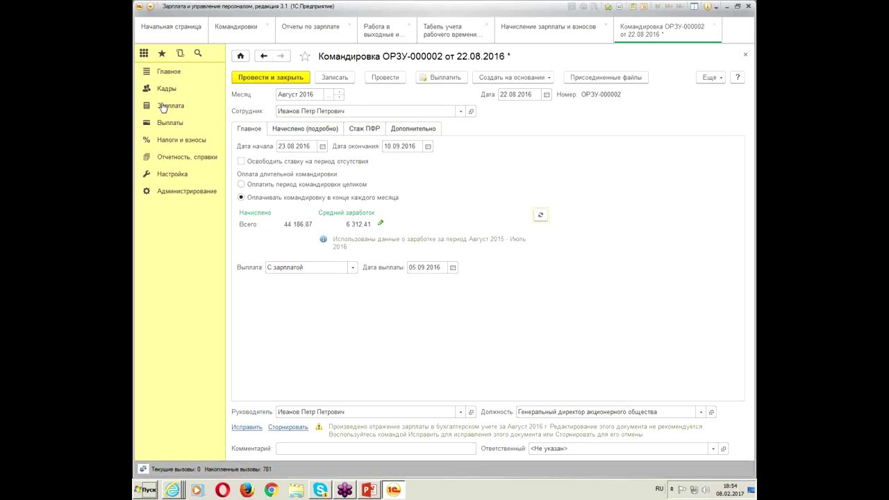
{"action": "left_click", "coordinate": [166, 90]}
{"action": "left_click", "coordinate": [267, 163]}
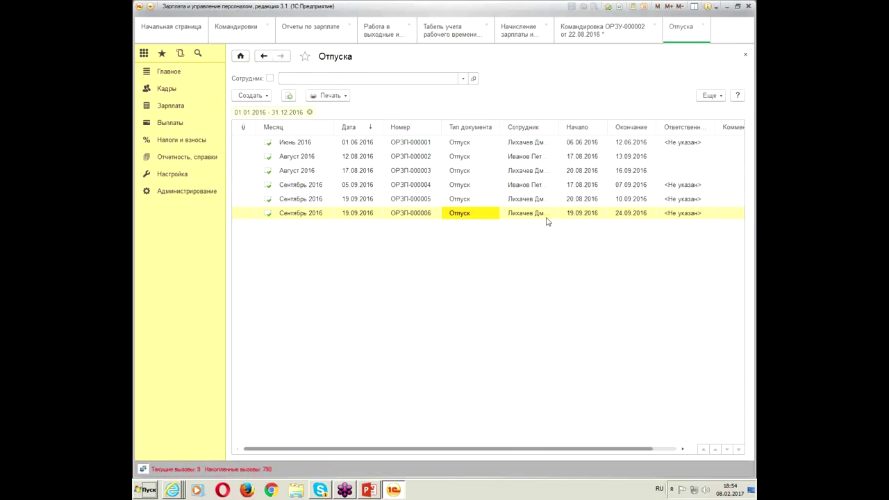
Mark vacations ОРЗП-000004 and ОРЗП-000002 for deletion.
{"action": "left_click", "coordinate": [525, 186]}
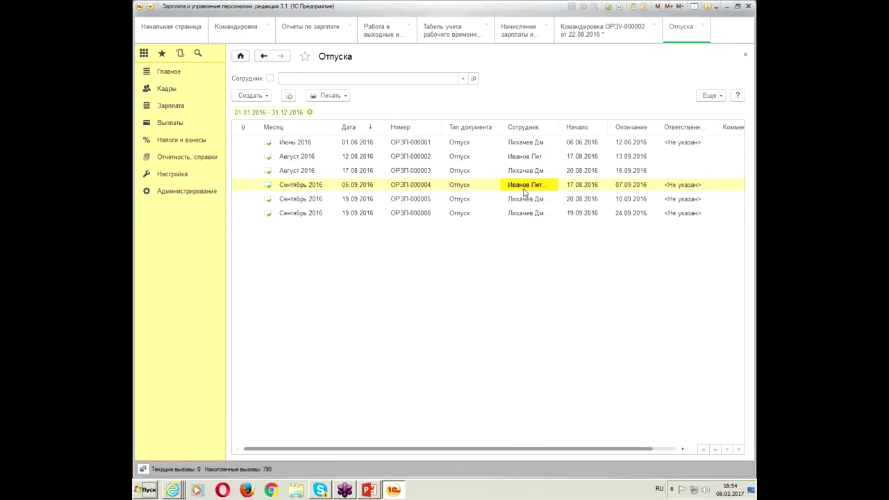
{"action": "key", "text": "Delete"}
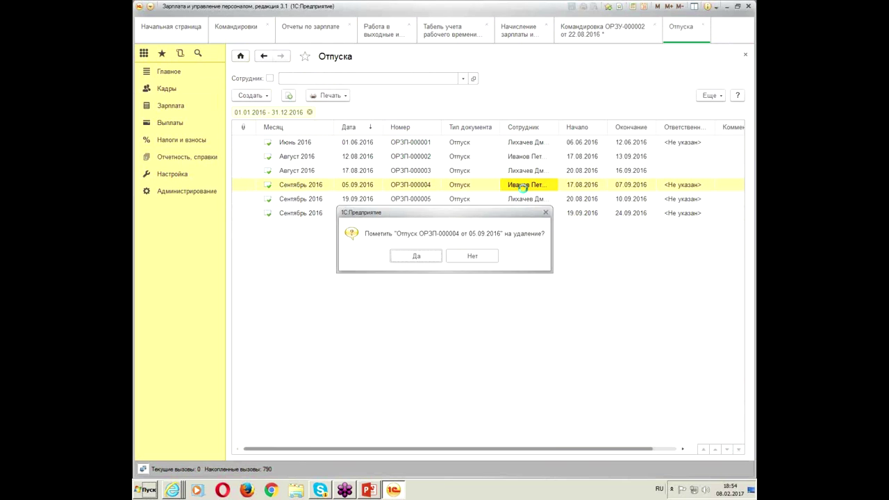
{"action": "key", "text": "Return"}
{"action": "left_click", "coordinate": [533, 157]}
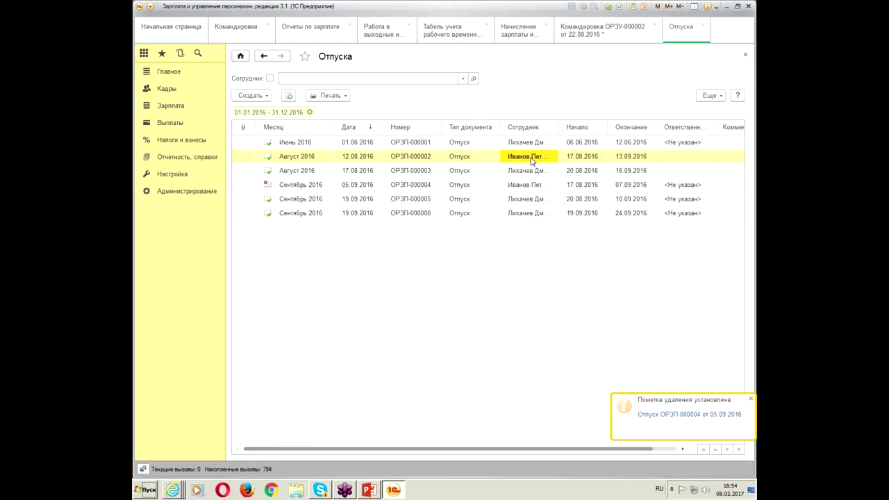
{"action": "key", "text": "Delete"}
{"action": "key", "text": "Return"}
Close the vacations list, post and close trip ОРЗУ-000002, and bring up the T-13 timesheet.
{"action": "left_click", "coordinate": [746, 54]}
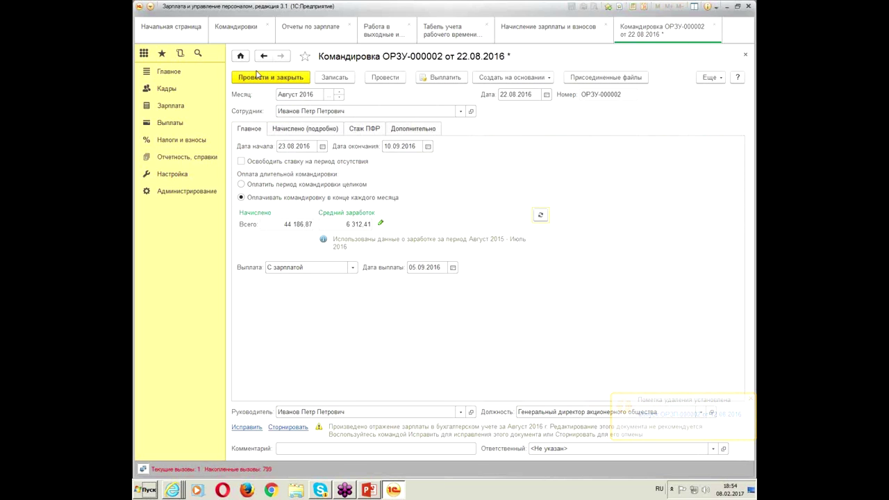
{"action": "left_click", "coordinate": [258, 77]}
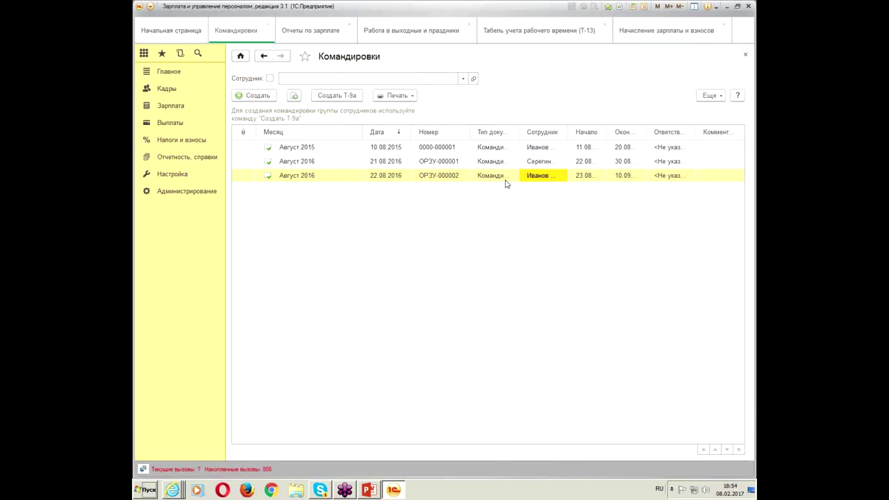
{"action": "left_click", "coordinate": [505, 179]}
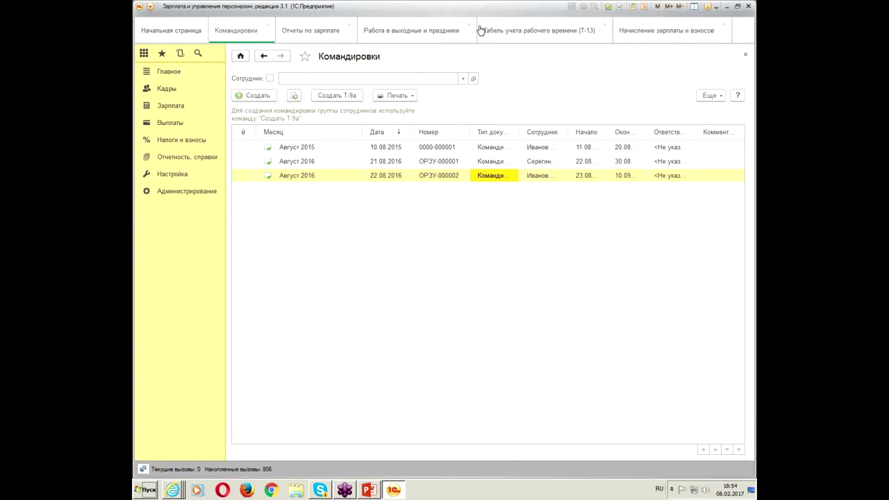
{"action": "left_click", "coordinate": [529, 25]}
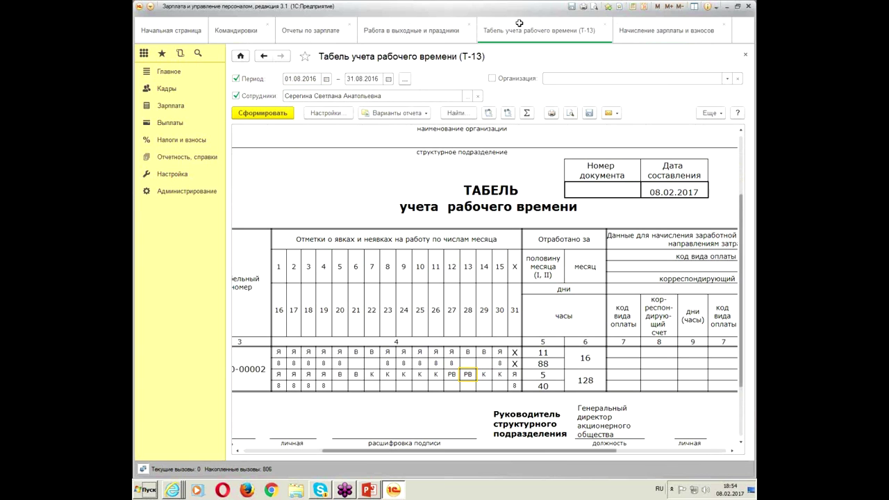
Filter the timesheet to the general director (searching 'ива') and generate it for August 2016.
{"action": "left_click", "coordinate": [412, 95]}
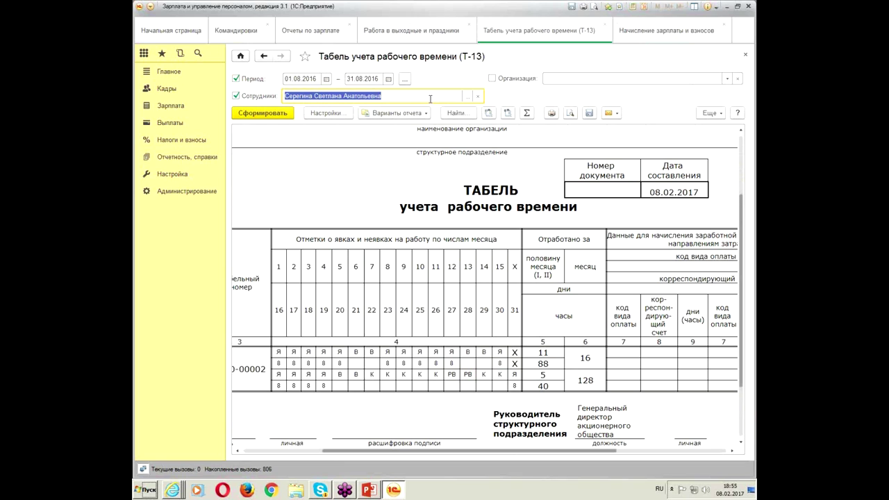
{"action": "left_click", "coordinate": [468, 96]}
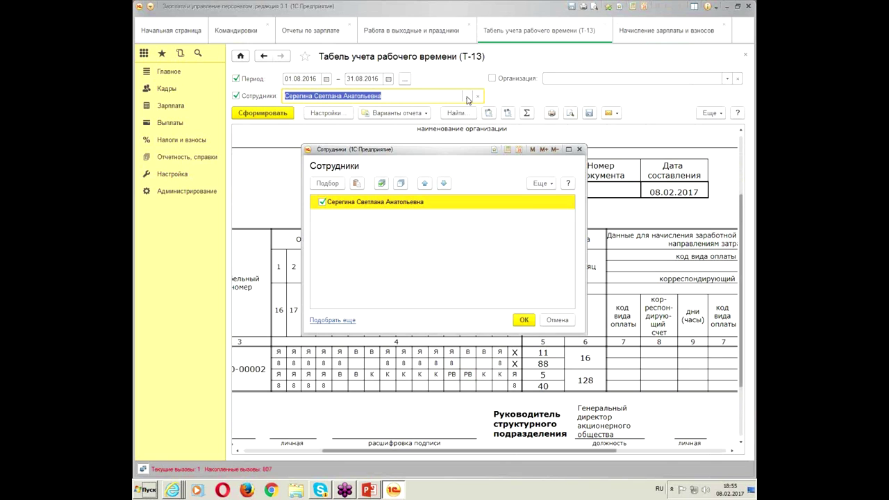
{"action": "left_click", "coordinate": [375, 201]}
{"action": "type", "text": "ива"}
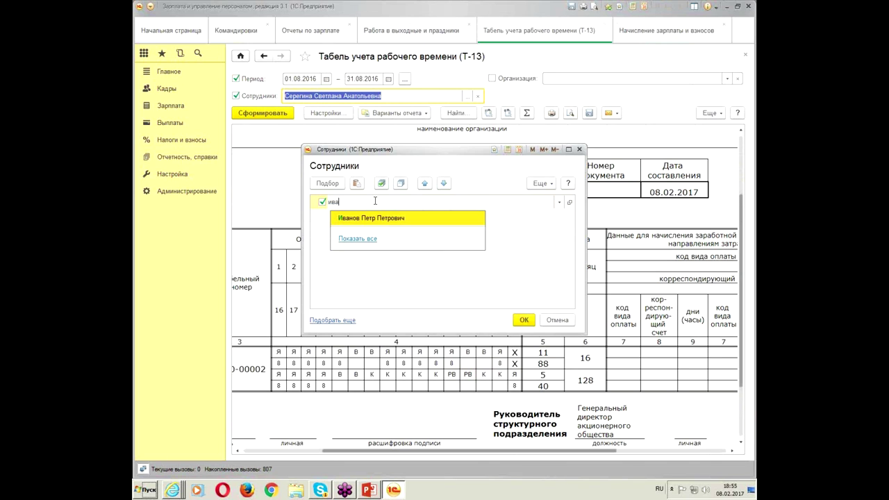
{"action": "left_click", "coordinate": [381, 219]}
{"action": "left_click", "coordinate": [524, 320]}
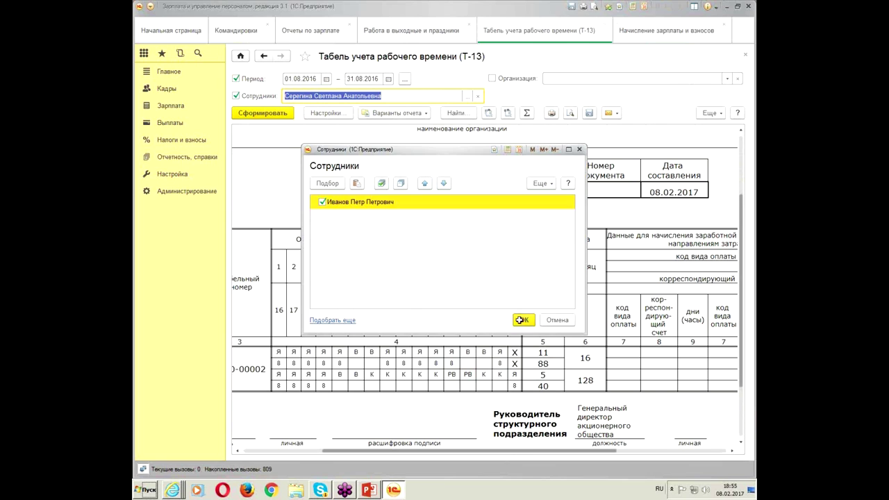
{"action": "left_click", "coordinate": [264, 114]}
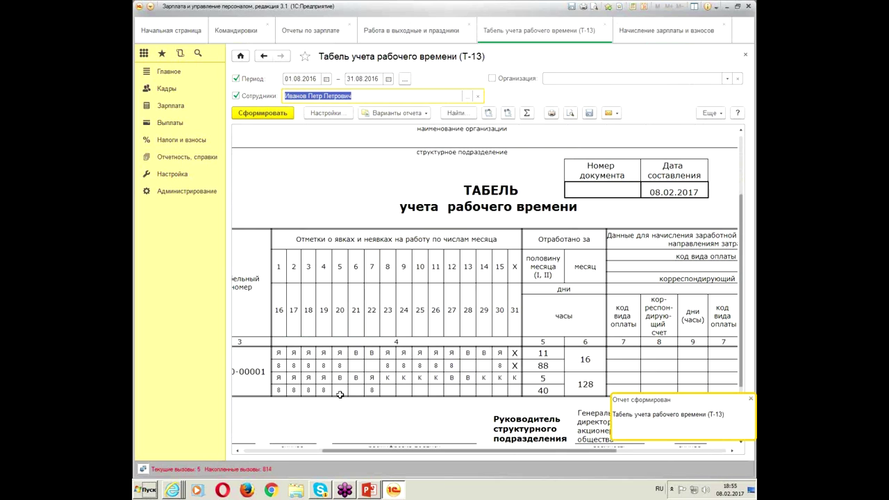
{"action": "left_click_drag", "start_coordinate": [401, 388], "coordinate": [505, 392]}
Regenerate the timesheet for September 2016 and check trip days 1–10.
{"action": "left_click", "coordinate": [404, 78]}
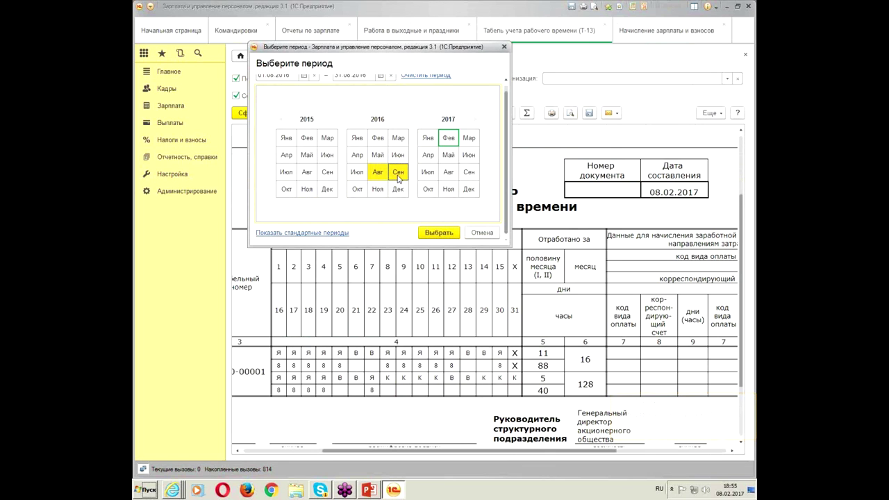
{"action": "left_click", "coordinate": [398, 175]}
{"action": "left_click", "coordinate": [434, 234]}
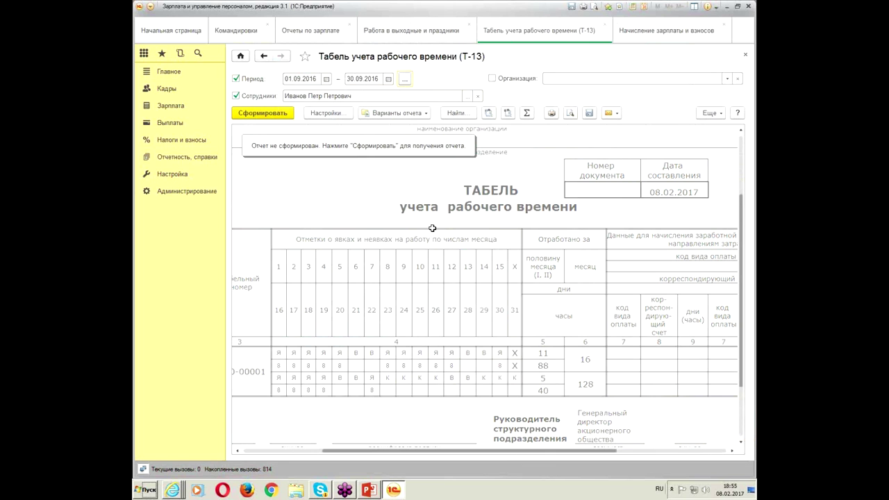
{"action": "left_click", "coordinate": [265, 114]}
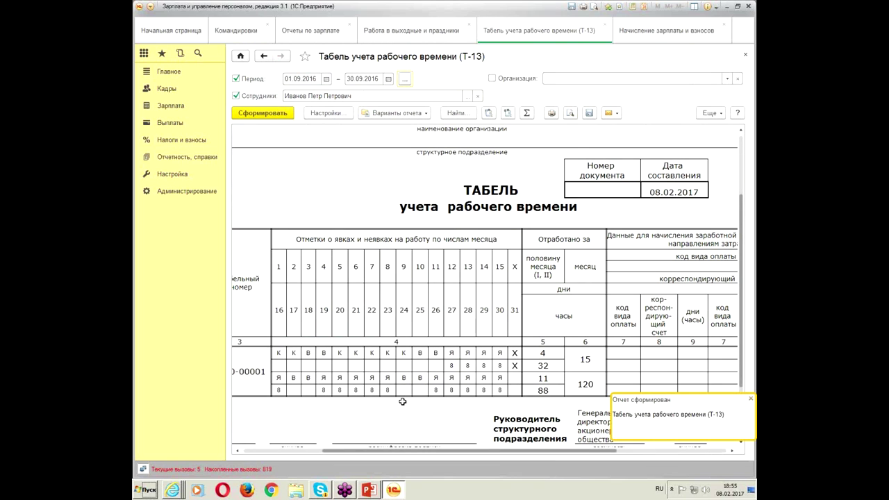
{"action": "left_click_drag", "start_coordinate": [282, 366], "coordinate": [419, 359]}
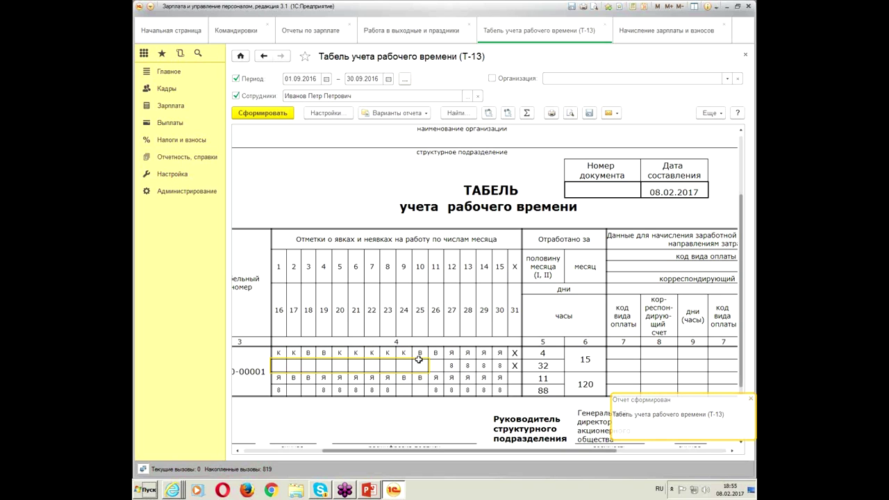
Open the August 2016 payroll document and refill it with current data.
{"action": "left_click", "coordinate": [642, 32]}
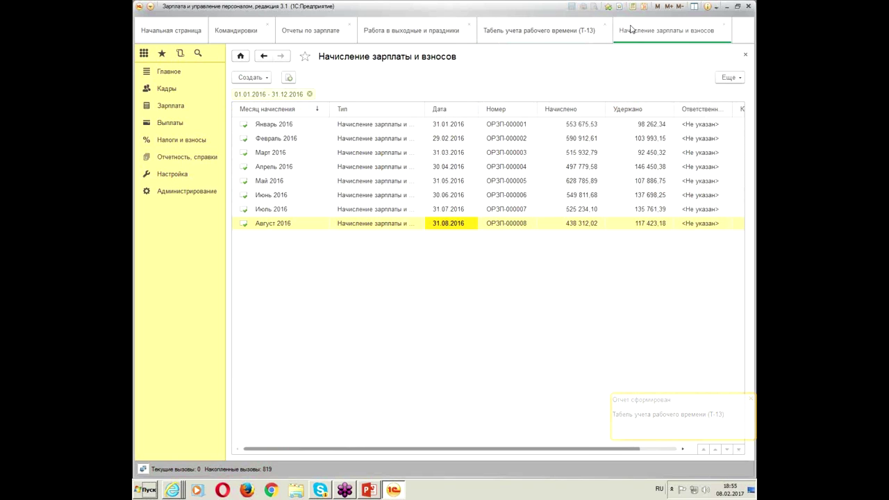
{"action": "double_click", "coordinate": [449, 223]}
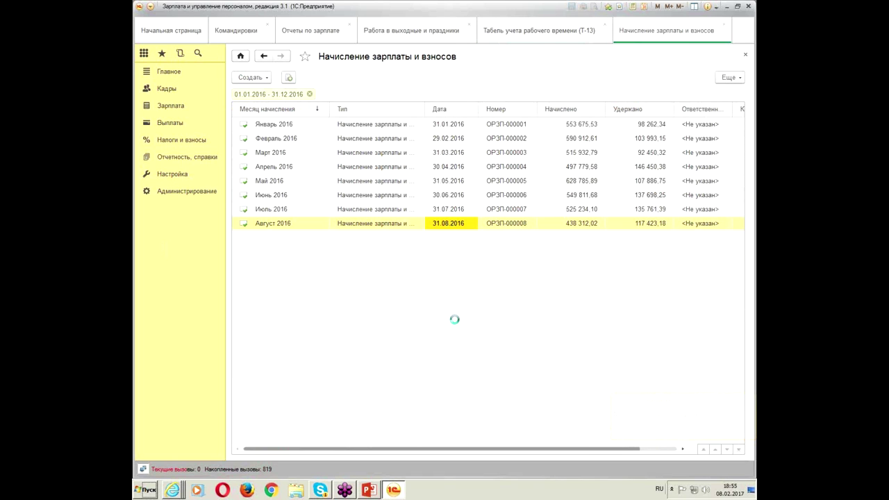
{"action": "left_click", "coordinate": [253, 141]}
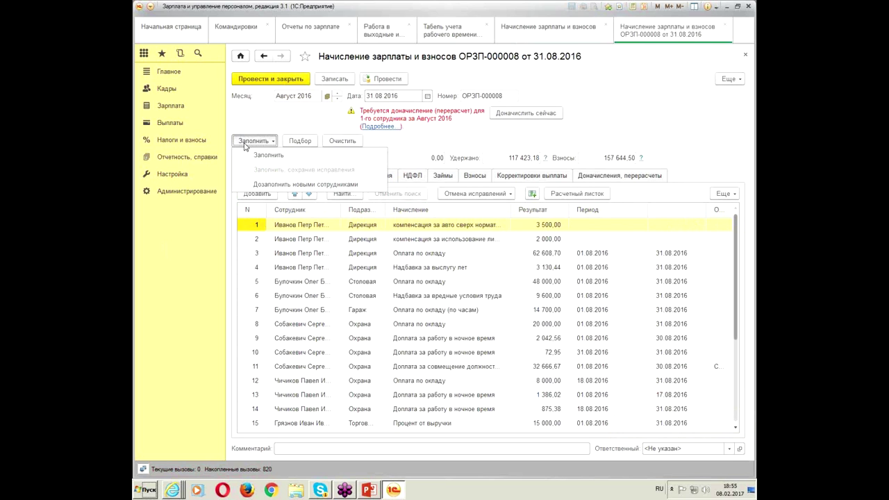
{"action": "left_click", "coordinate": [265, 156]}
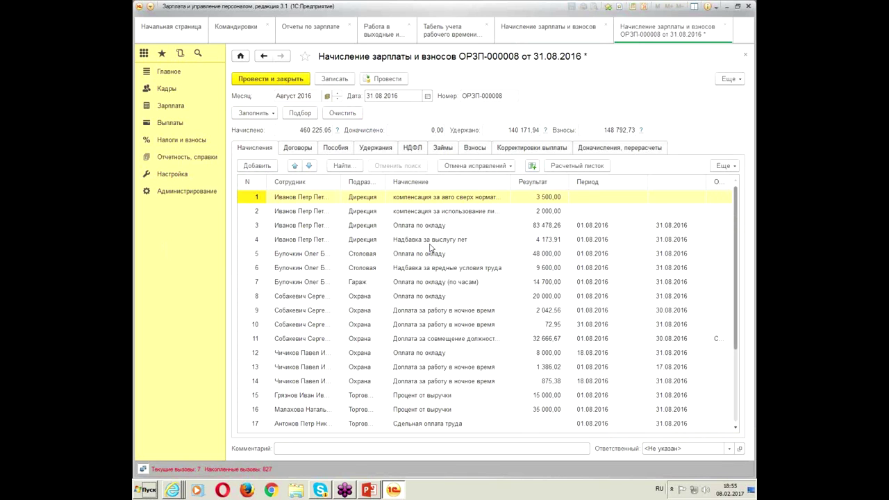
Open the general director's payslip and check its Командировка line for 23.08–31.08.
{"action": "left_click", "coordinate": [295, 227]}
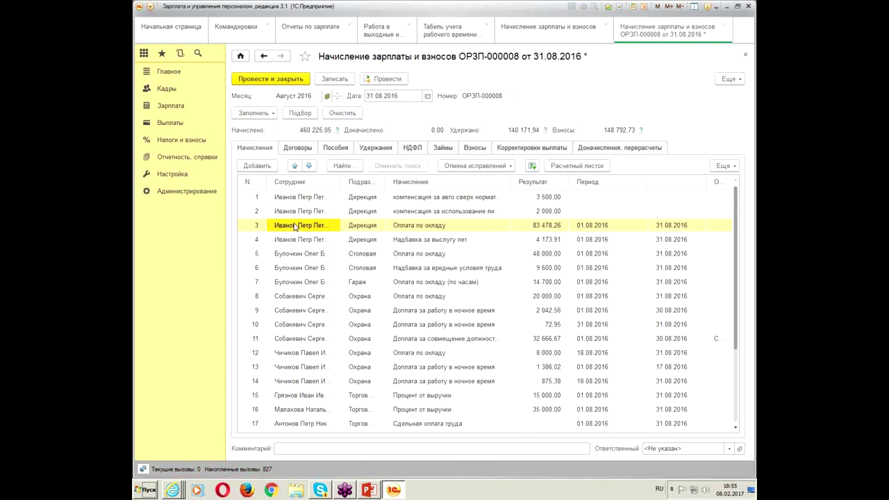
{"action": "left_click", "coordinate": [577, 168]}
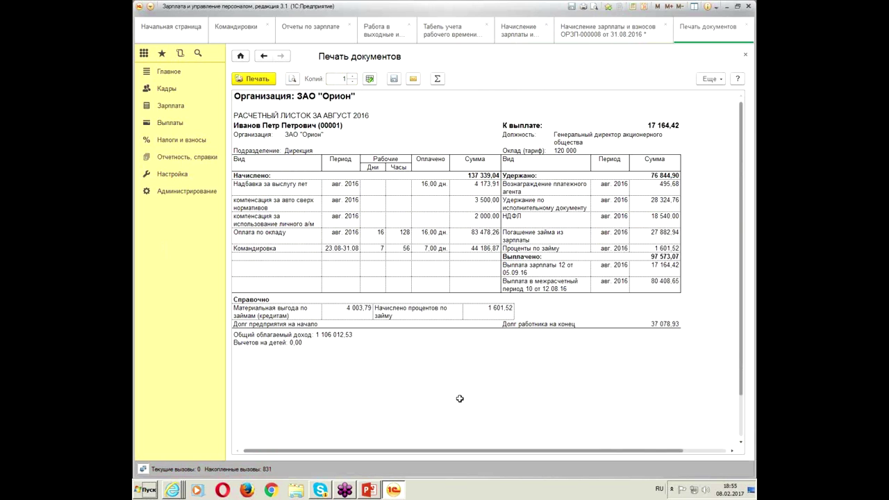
{"action": "left_click", "coordinate": [305, 249]}
{"action": "left_click", "coordinate": [347, 248]}
{"action": "left_click", "coordinate": [745, 55]}
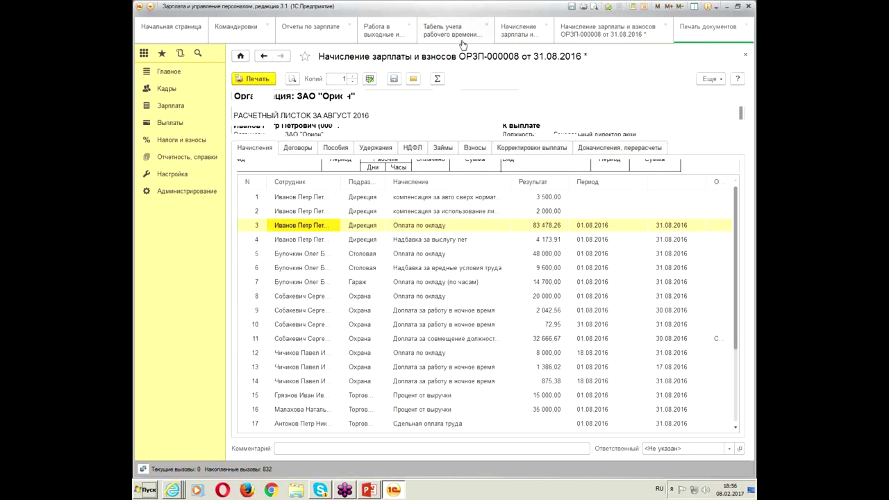
Post the August payroll and create a new payroll and contributions accrual document.
{"action": "left_click", "coordinate": [280, 79]}
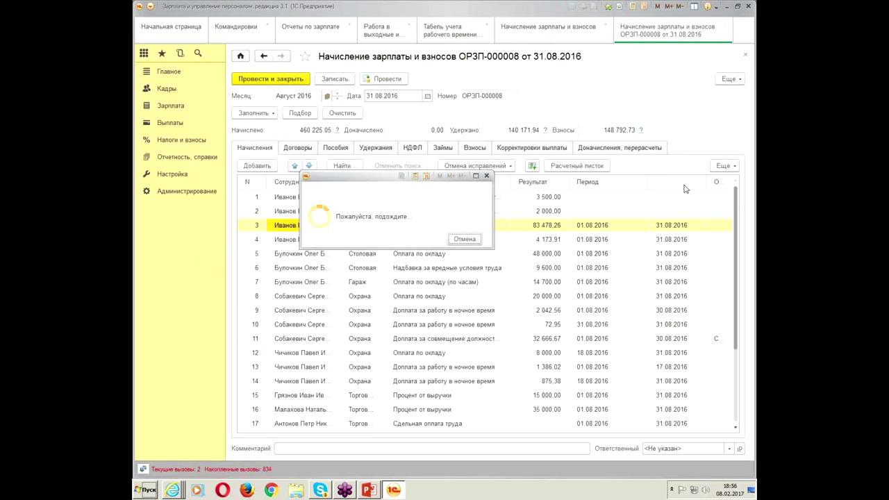
{"action": "left_click", "coordinate": [241, 78]}
{"action": "left_click", "coordinate": [254, 92]}
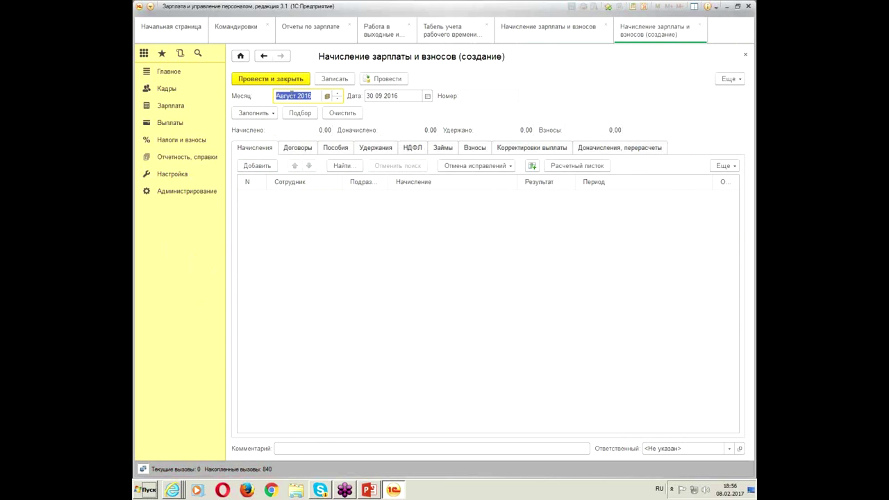
Set the accrual month to September 2016, review the required recalculation, and date it 30.09.2016.
{"action": "type", "text": "с"}
{"action": "key", "text": "Tab"}
{"action": "left_click", "coordinate": [324, 96]}
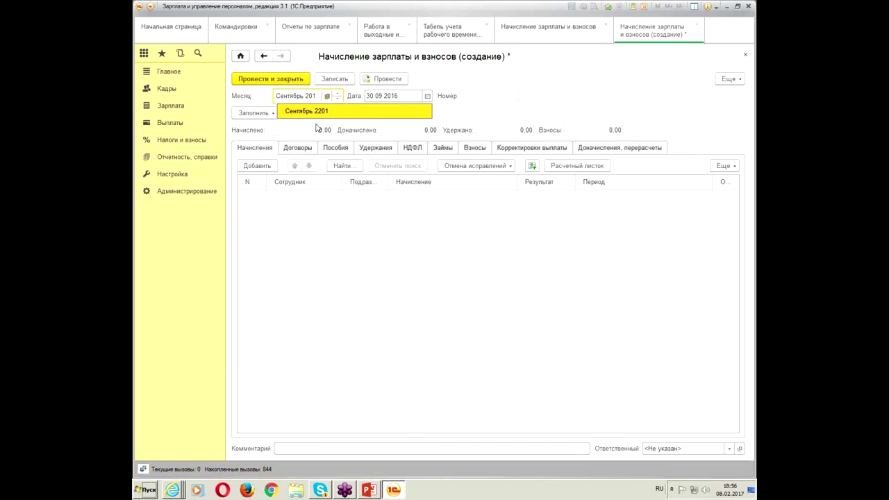
{"action": "left_click", "coordinate": [347, 113]}
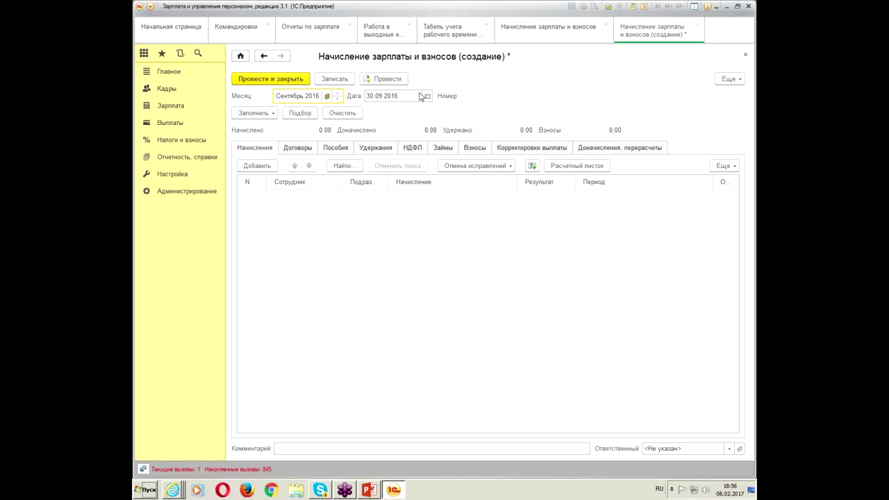
{"action": "key", "text": "Tab"}
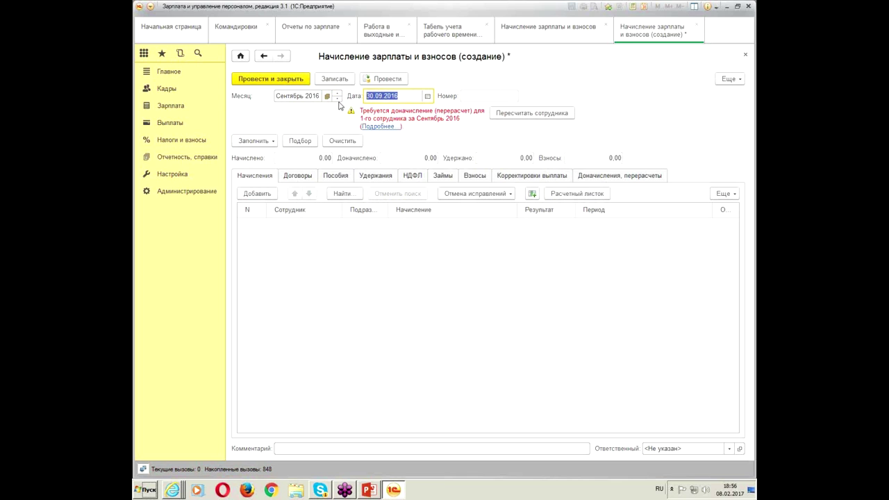
{"action": "left_click", "coordinate": [384, 126]}
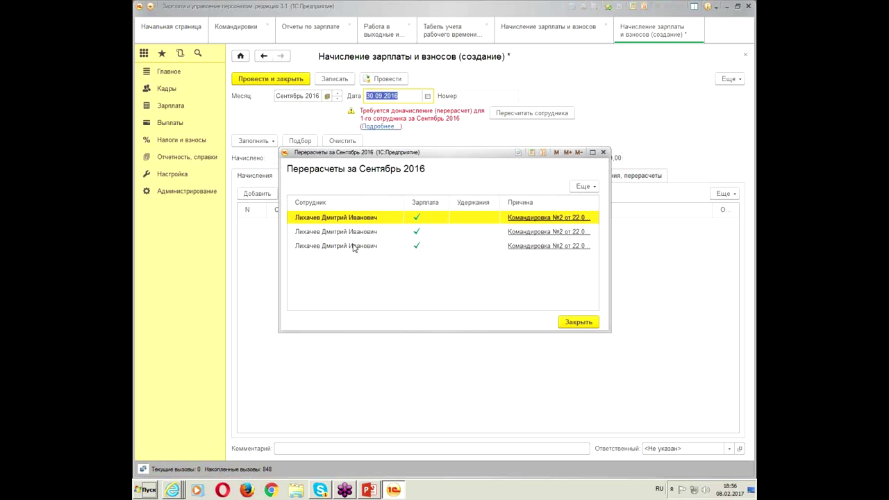
{"action": "left_click", "coordinate": [602, 152]}
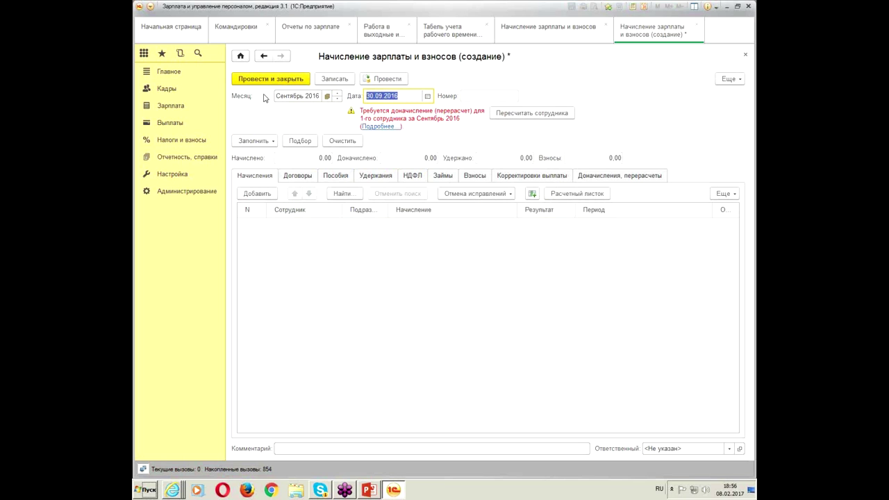
{"action": "type", "text": "3"}
{"action": "type", "text": "0.09.2016"}
{"action": "key", "text": "Tab"}
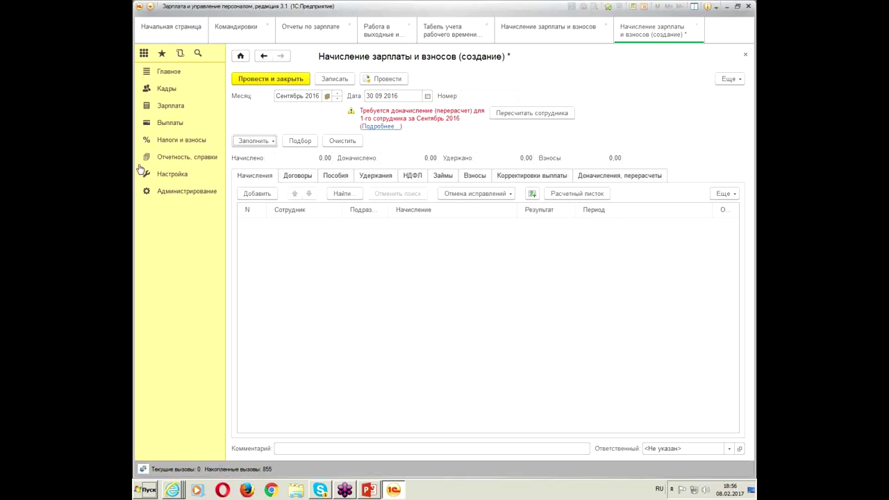
Fill the September document with accruals and select the director's 44 186,87 Командировка line.
{"action": "left_click", "coordinate": [259, 141]}
{"action": "left_click", "coordinate": [289, 154]}
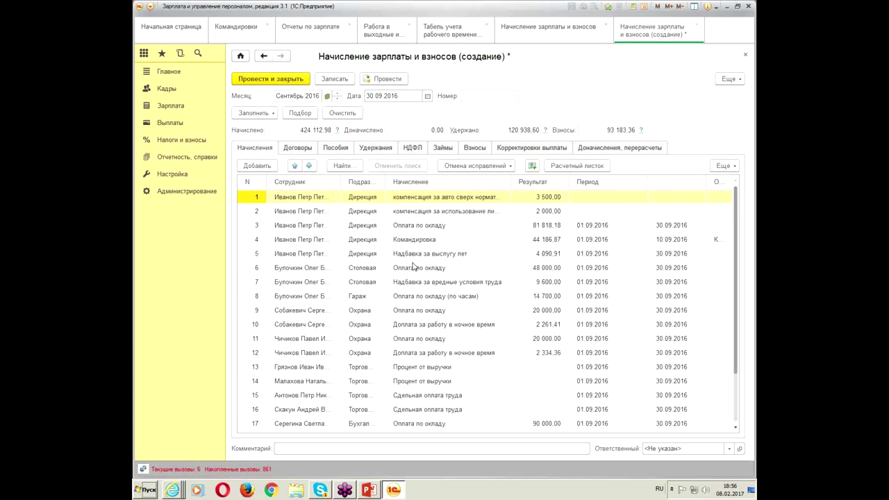
{"action": "left_click", "coordinate": [495, 229]}
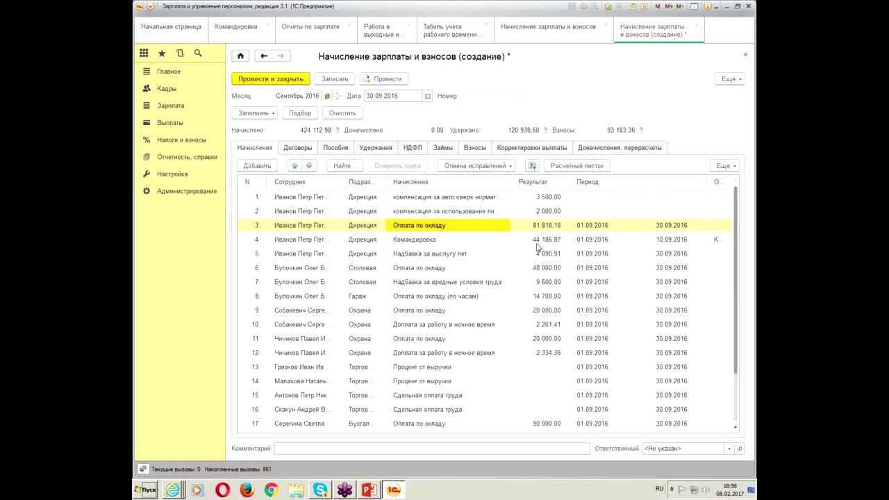
{"action": "left_click", "coordinate": [536, 242]}
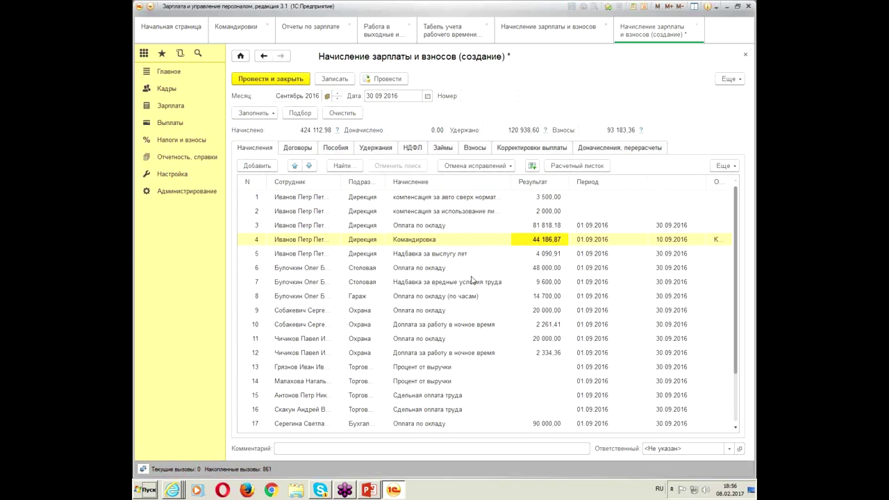
{"action": "left_click", "coordinate": [440, 242]}
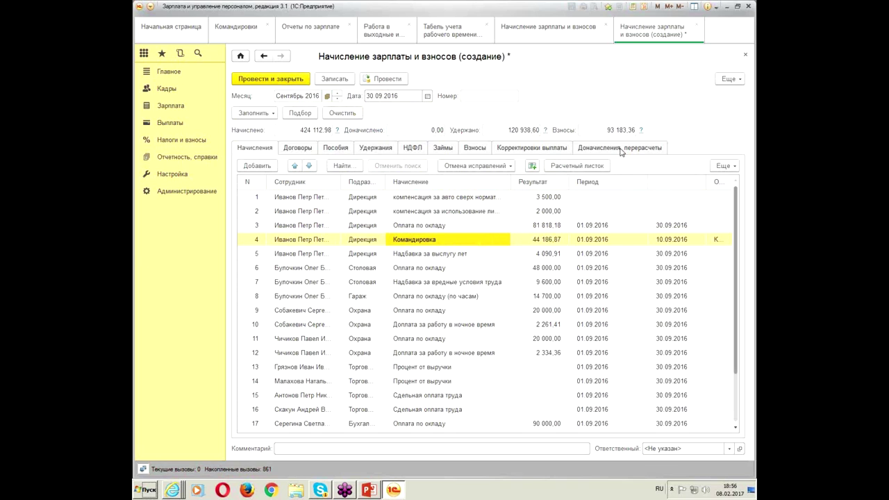
Check the business trip line on the director's payslip and close it.
{"action": "left_click", "coordinate": [575, 168]}
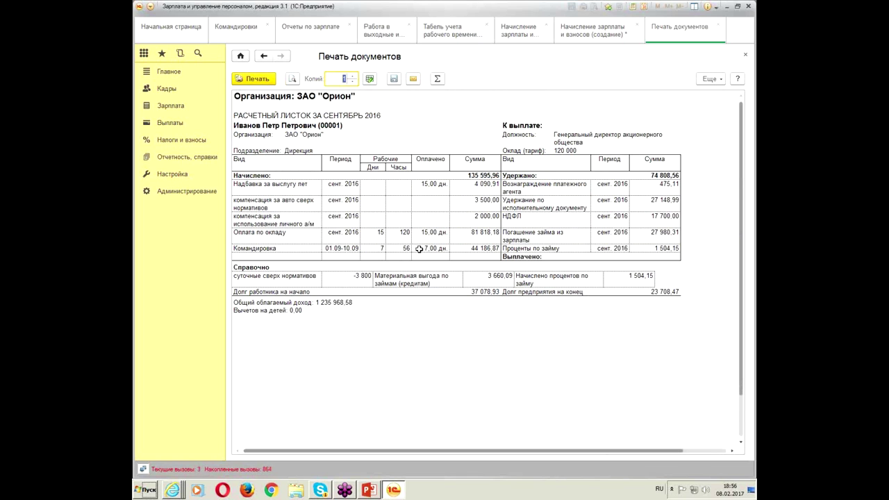
{"action": "left_click_drag", "start_coordinate": [306, 248], "coordinate": [431, 258]}
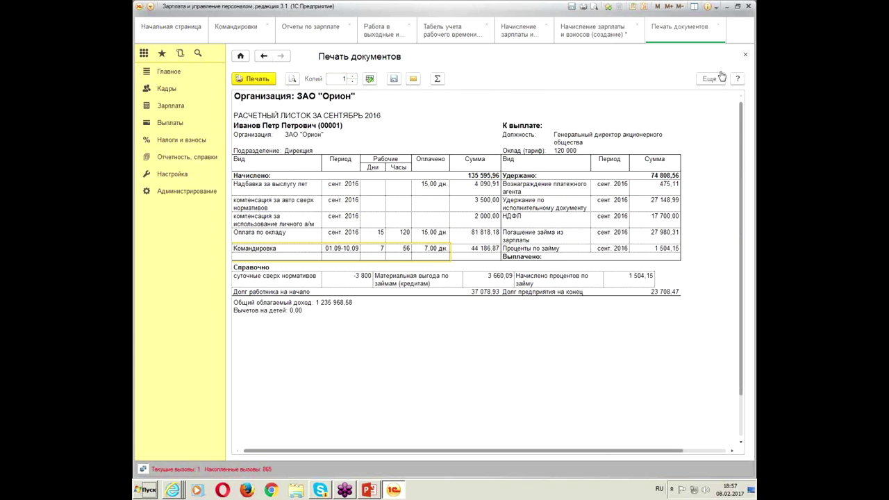
{"action": "left_click", "coordinate": [745, 54]}
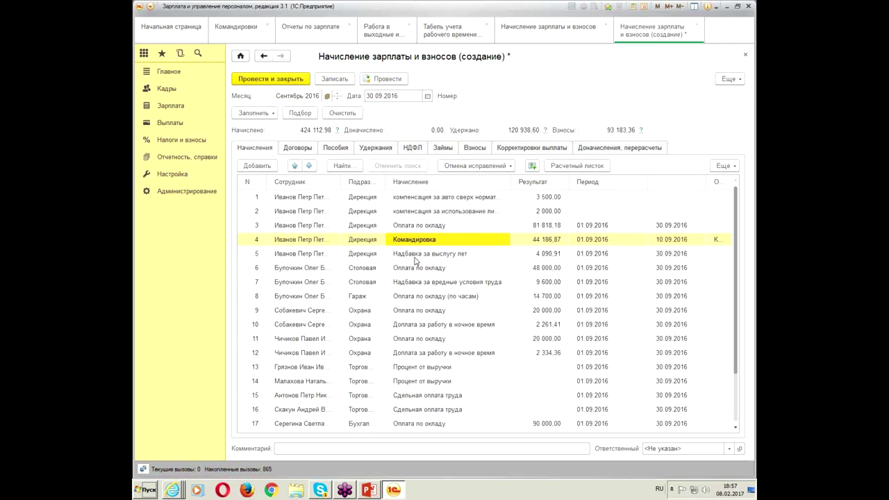
{"action": "left_click", "coordinate": [235, 29]}
Look at business trip ОРЗУ-000002, then open August payroll ОРЗП-000008.
{"action": "double_click", "coordinate": [471, 177]}
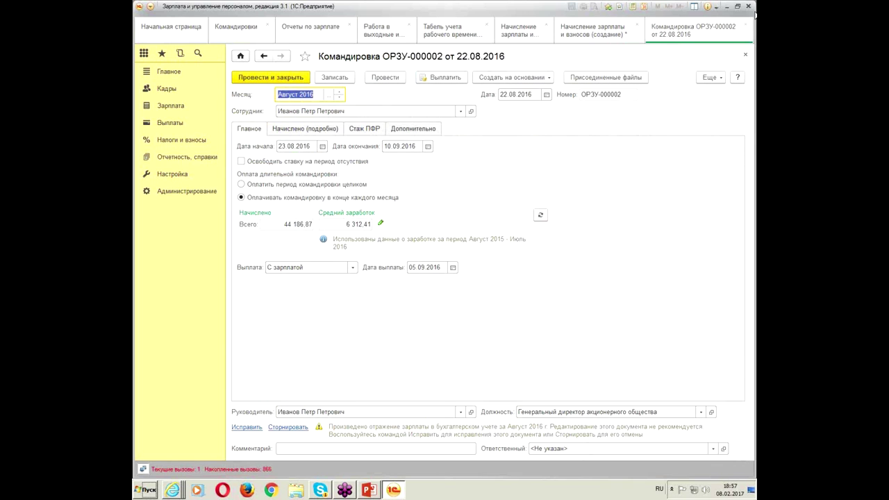
{"action": "left_click", "coordinate": [745, 54]}
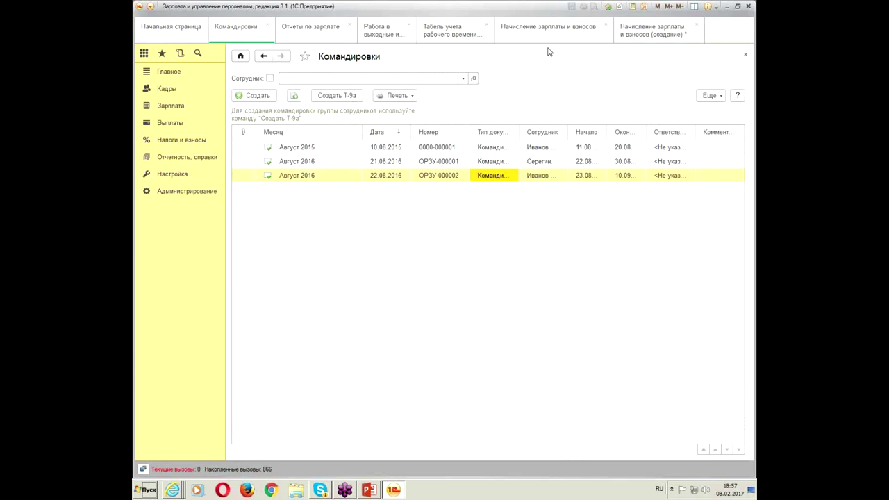
{"action": "left_click", "coordinate": [533, 32]}
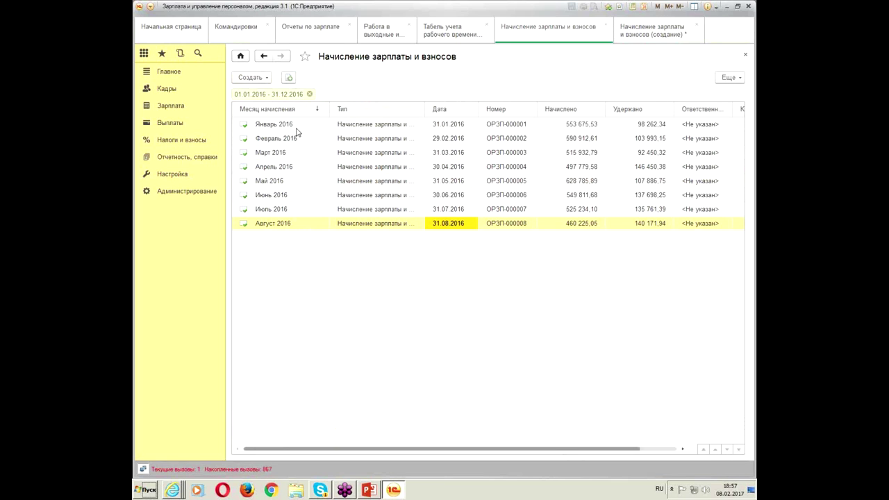
{"action": "double_click", "coordinate": [397, 225]}
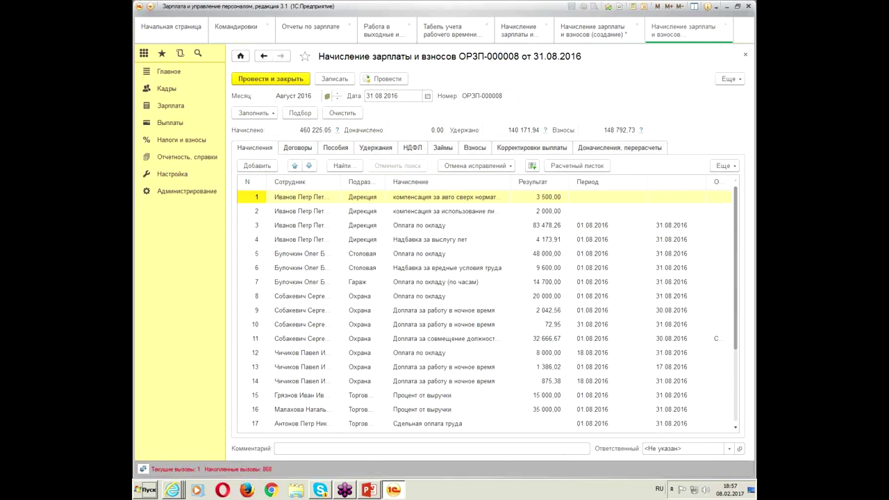
Sort the accruals ascending by employee and review the director's salary and long-service rows.
{"action": "left_click", "coordinate": [304, 201]}
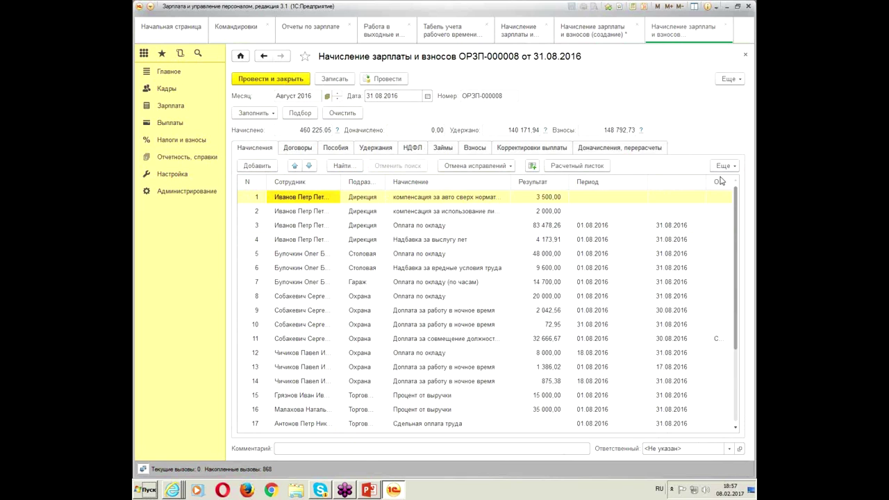
{"action": "left_click", "coordinate": [726, 166]}
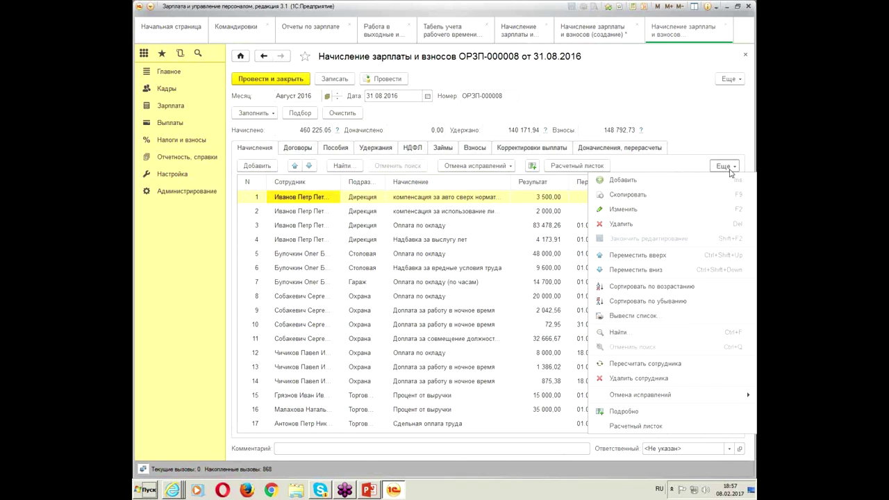
{"action": "left_click", "coordinate": [671, 293]}
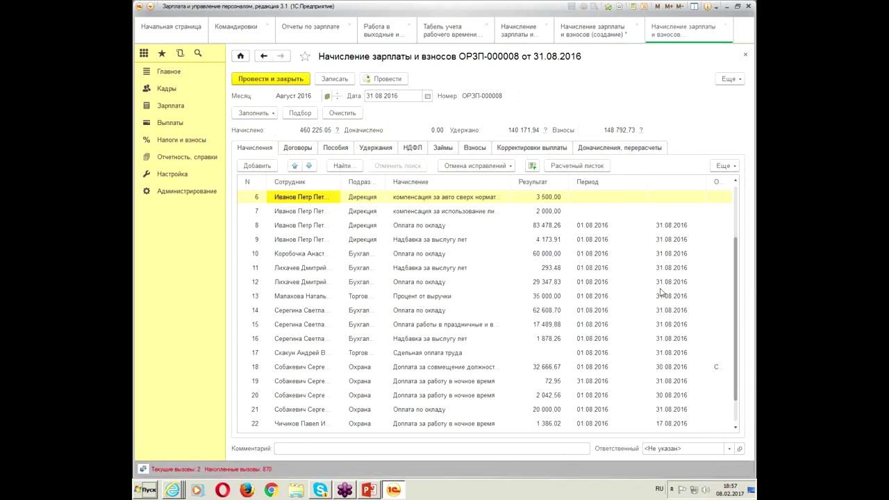
{"action": "left_click", "coordinate": [309, 228]}
{"action": "left_click", "coordinate": [312, 199]}
{"action": "scroll", "coordinate": [341, 293], "scroll_direction": "down", "scroll_amount": 1}
{"action": "left_click", "coordinate": [319, 425]}
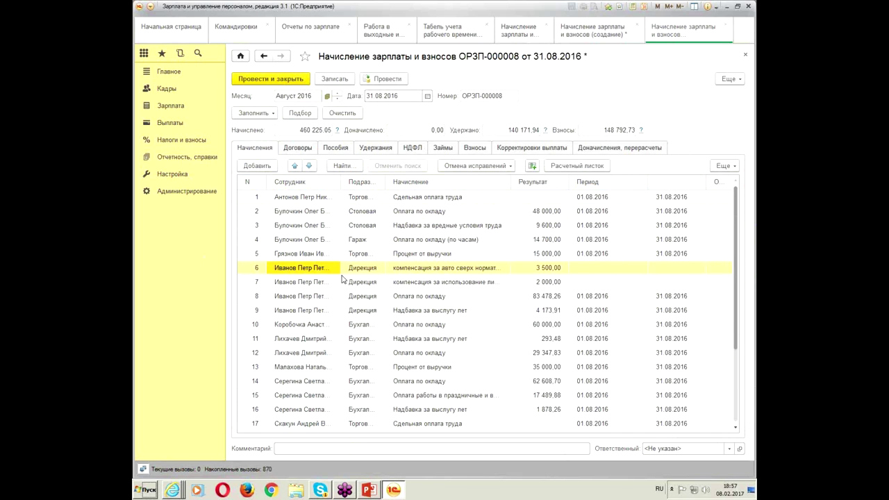
{"action": "left_click", "coordinate": [421, 297]}
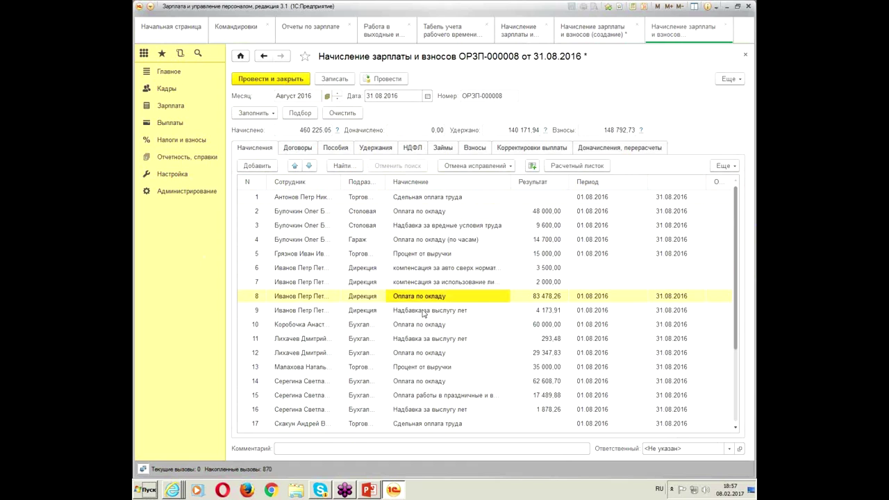
{"action": "left_click", "coordinate": [430, 317]}
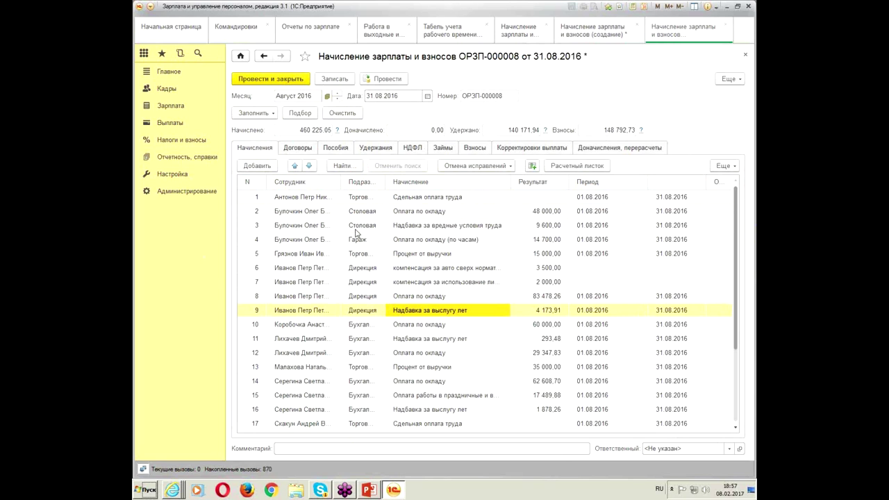
Browse the contract, benefits, deductions, income tax, loan and recalculation entries, then open the payslip.
{"action": "left_click", "coordinate": [295, 149]}
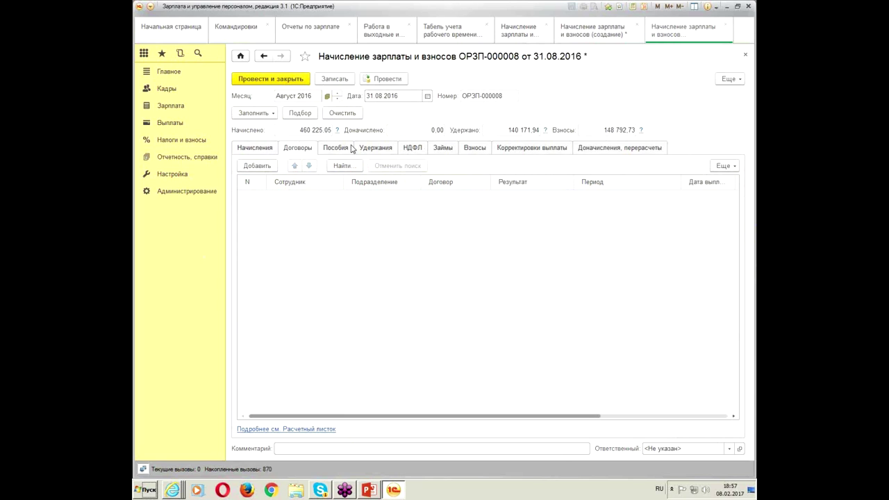
{"action": "left_click", "coordinate": [325, 150]}
{"action": "left_click", "coordinate": [382, 151]}
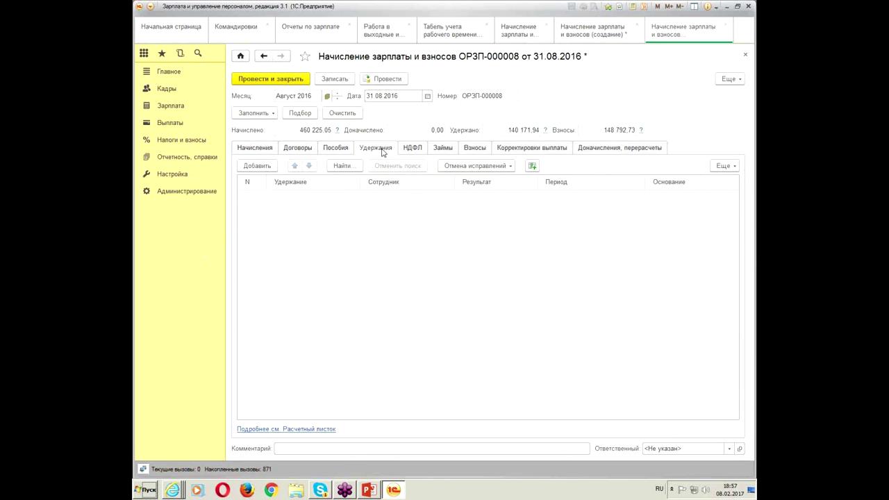
{"action": "left_click", "coordinate": [303, 155]}
{"action": "left_click", "coordinate": [336, 151]}
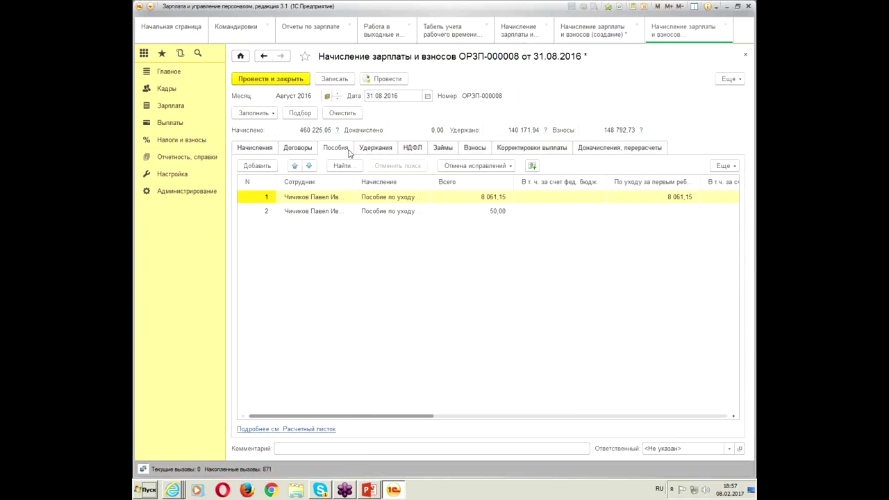
{"action": "left_click", "coordinate": [414, 150]}
{"action": "left_click", "coordinate": [442, 149]}
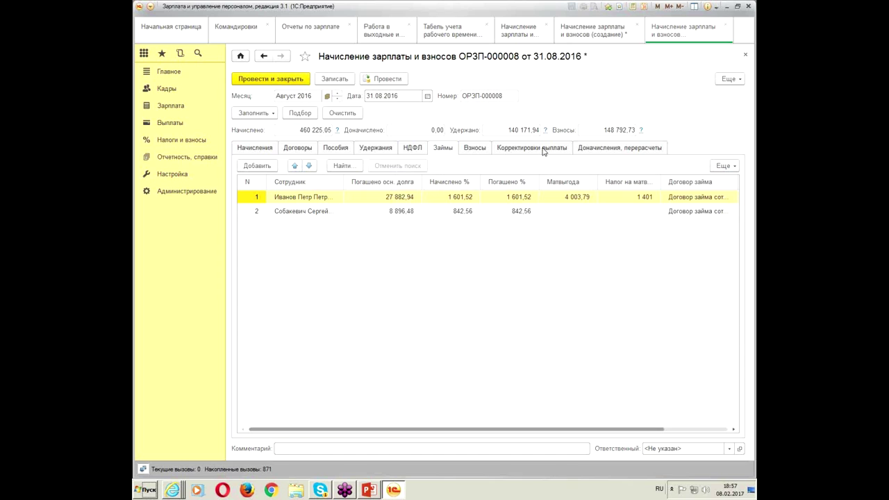
{"action": "left_click", "coordinate": [631, 150]}
{"action": "left_click", "coordinate": [262, 148]}
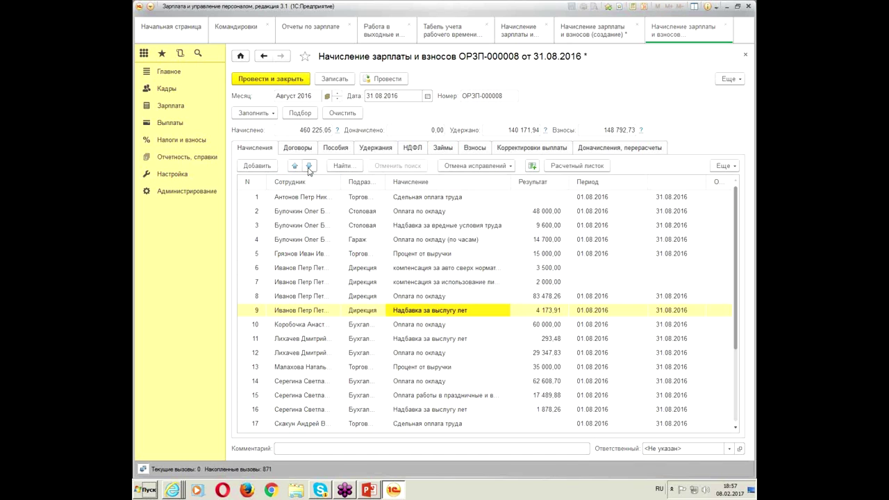
{"action": "left_click", "coordinate": [574, 166]}
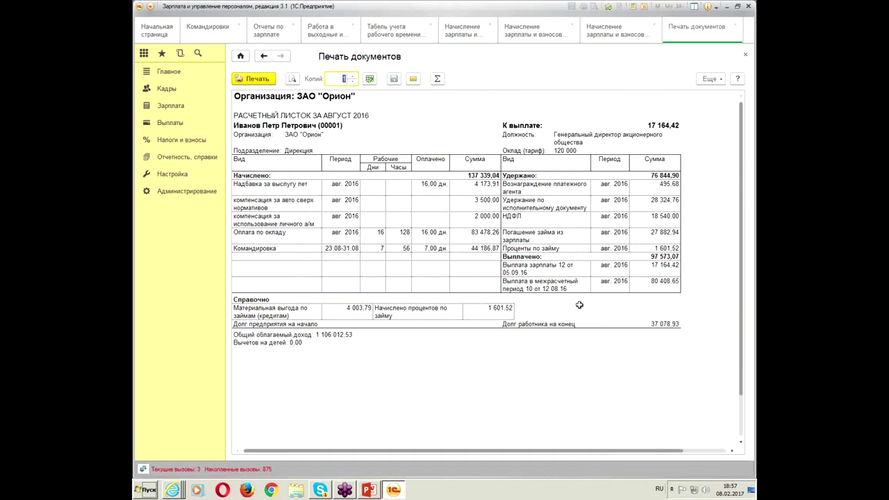
{"action": "left_click", "coordinate": [466, 248]}
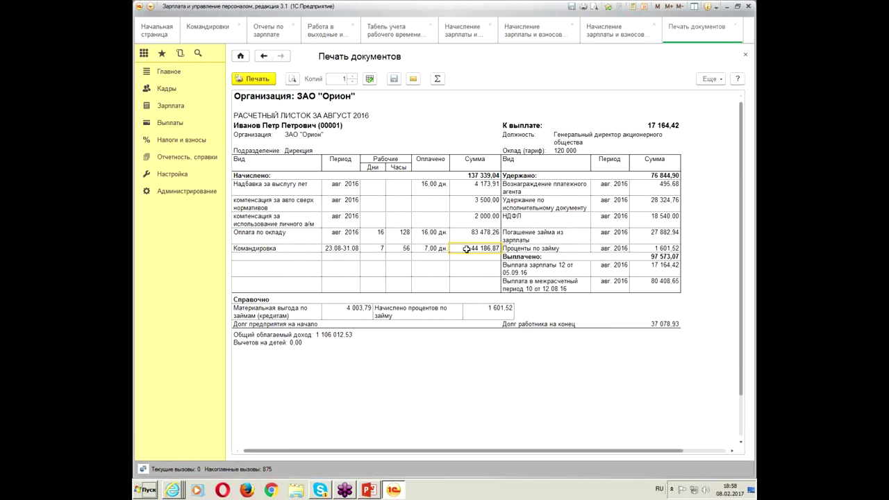
{"action": "left_click", "coordinate": [745, 54]}
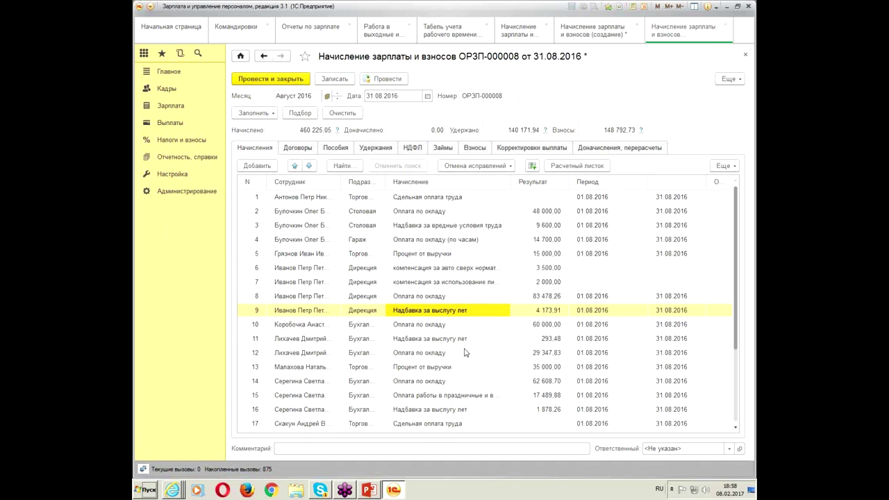
{"action": "left_click", "coordinate": [426, 325]}
{"action": "scroll", "coordinate": [368, 351], "scroll_direction": "down", "scroll_amount": 2}
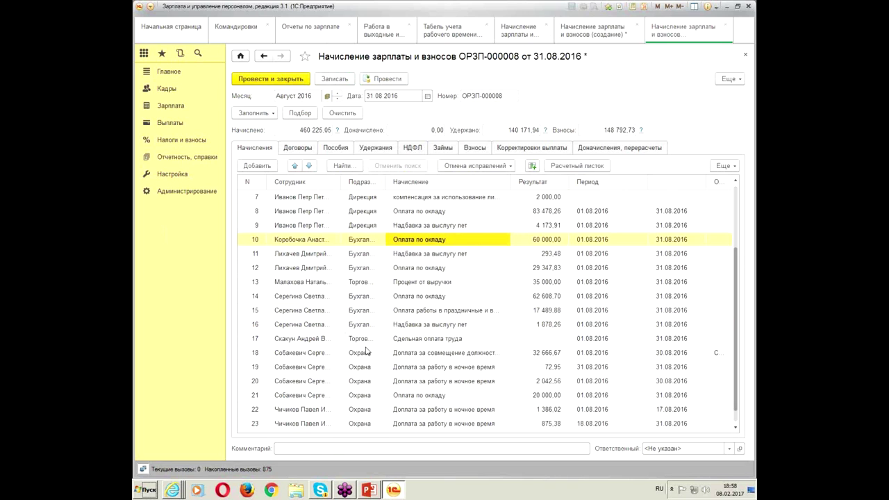
{"action": "left_click", "coordinate": [404, 309]}
{"action": "left_click", "coordinate": [443, 338]}
{"action": "left_click", "coordinate": [420, 310]}
{"action": "left_click", "coordinate": [417, 296]}
{"action": "left_click", "coordinate": [299, 295]}
{"action": "left_click", "coordinate": [305, 309]}
{"action": "left_click", "coordinate": [305, 324]}
{"action": "left_click", "coordinate": [566, 167]}
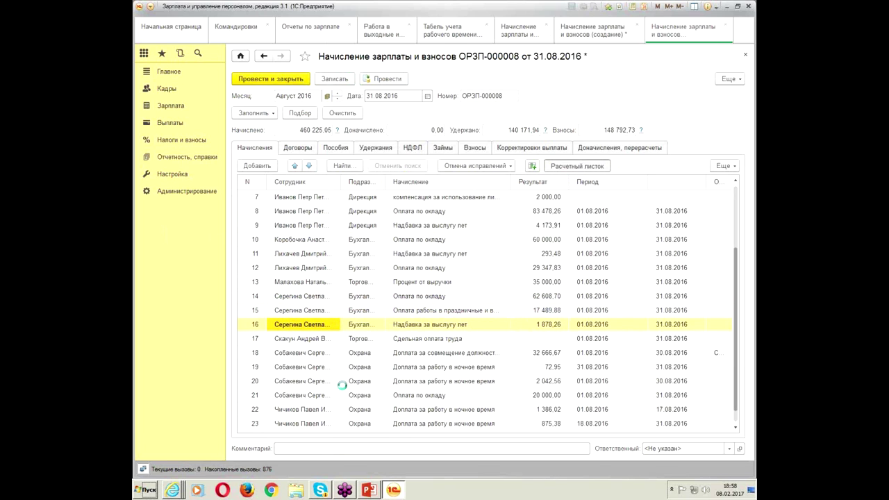
{"action": "left_click_drag", "start_coordinate": [273, 219], "coordinate": [452, 234]}
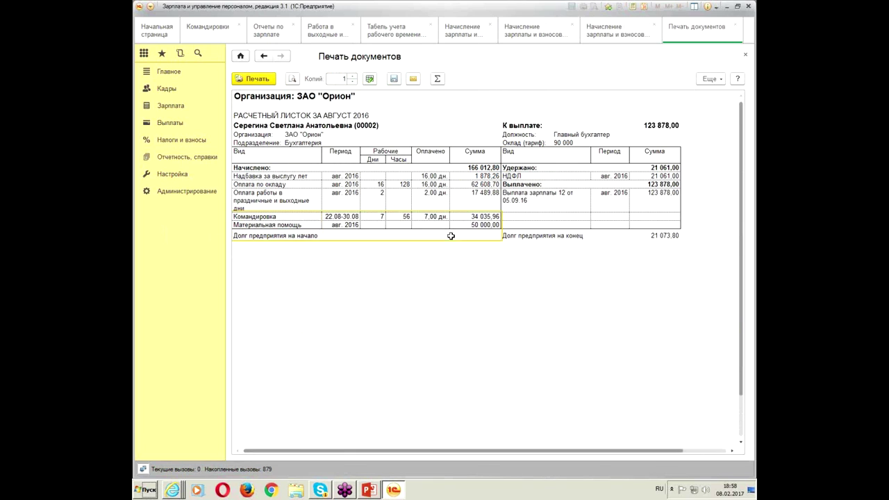
{"action": "left_click", "coordinate": [745, 54]}
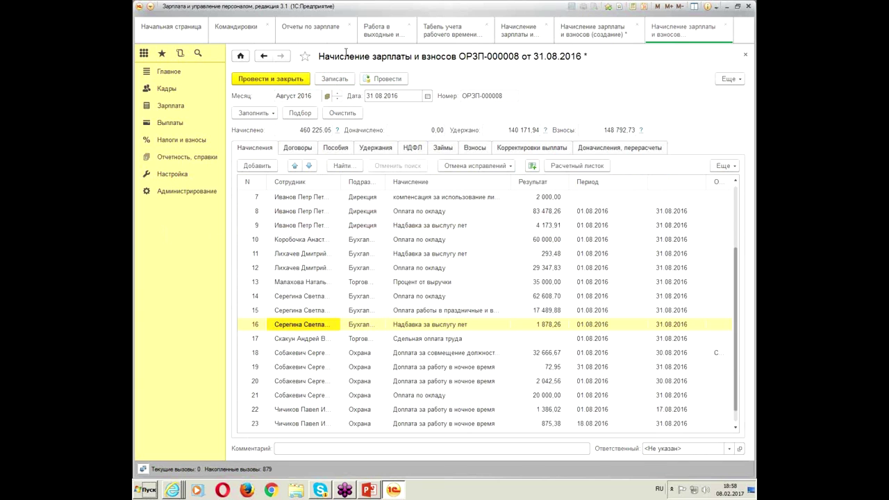
{"action": "left_click", "coordinate": [595, 36]}
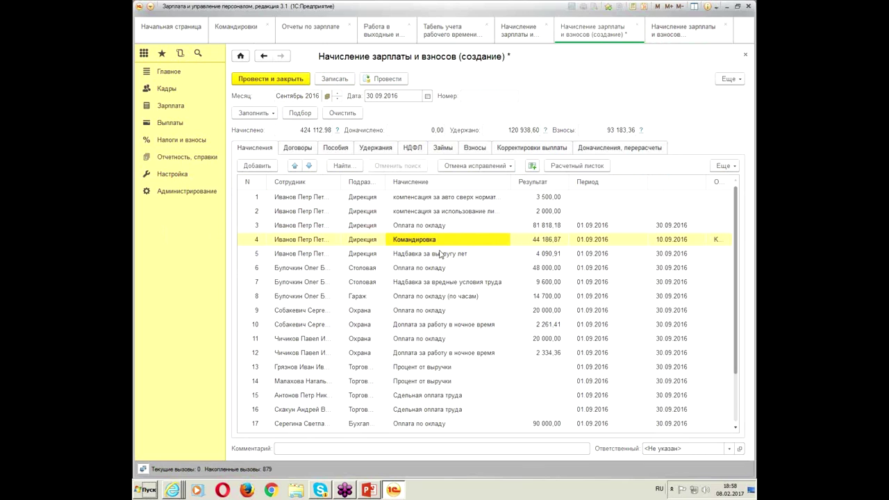
Check trip ОРЗУ-000002 and the row 4 Командировка accrual ending 10.09.2016 in the September payroll.
{"action": "left_click", "coordinate": [257, 38]}
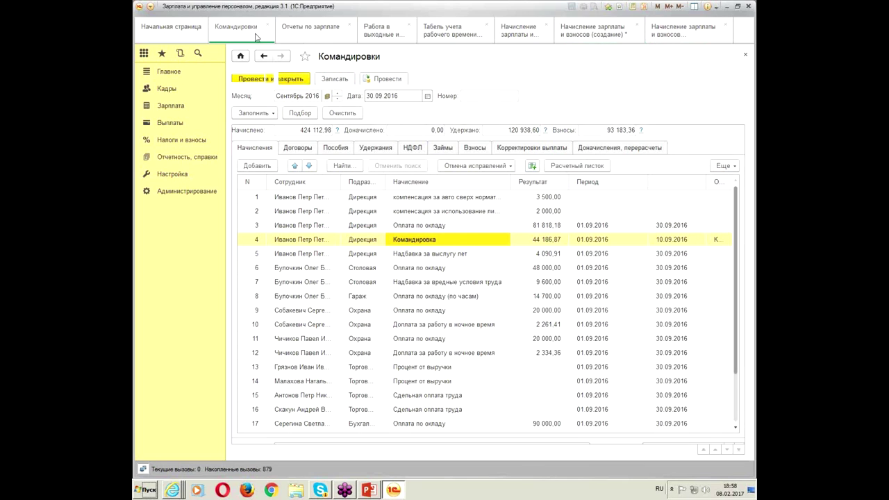
{"action": "double_click", "coordinate": [507, 178]}
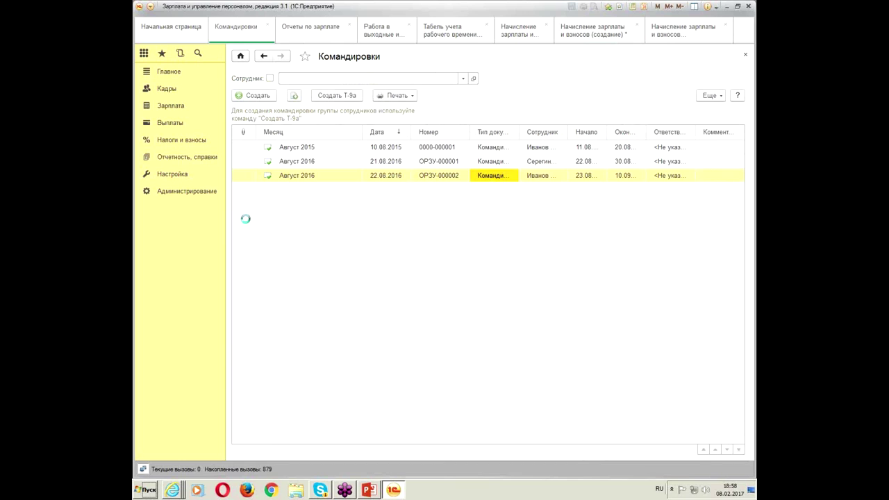
{"action": "left_click", "coordinate": [744, 54]}
{"action": "left_click", "coordinate": [588, 35]}
{"action": "left_click", "coordinate": [397, 257]}
{"action": "left_click", "coordinate": [395, 241]}
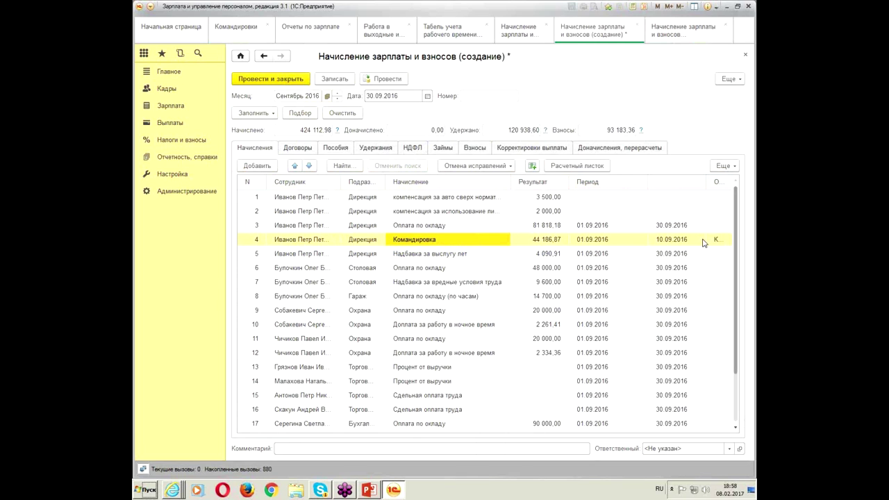
{"action": "left_click", "coordinate": [704, 240]}
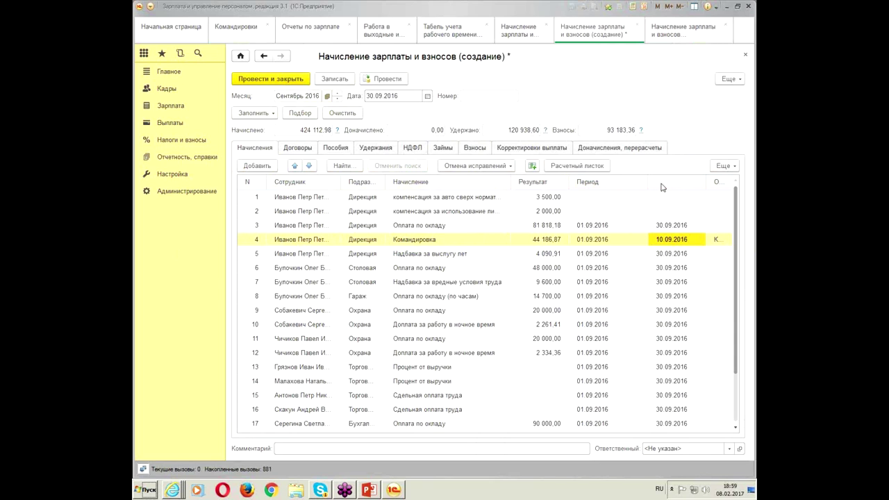
Widen columns to reveal row 4's Основание, then open the payslip showing the 44 186,87 trip accrual.
{"action": "left_click_drag", "start_coordinate": [650, 184], "coordinate": [606, 186]}
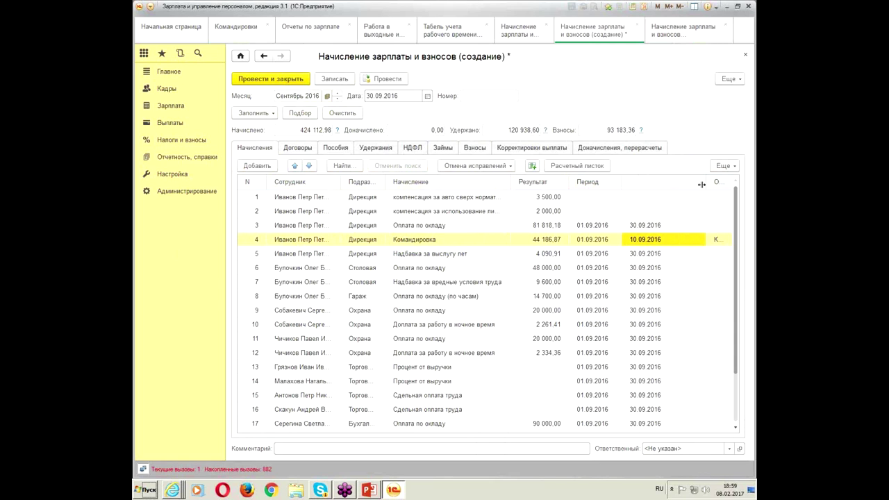
{"action": "left_click_drag", "start_coordinate": [705, 185], "coordinate": [642, 189]}
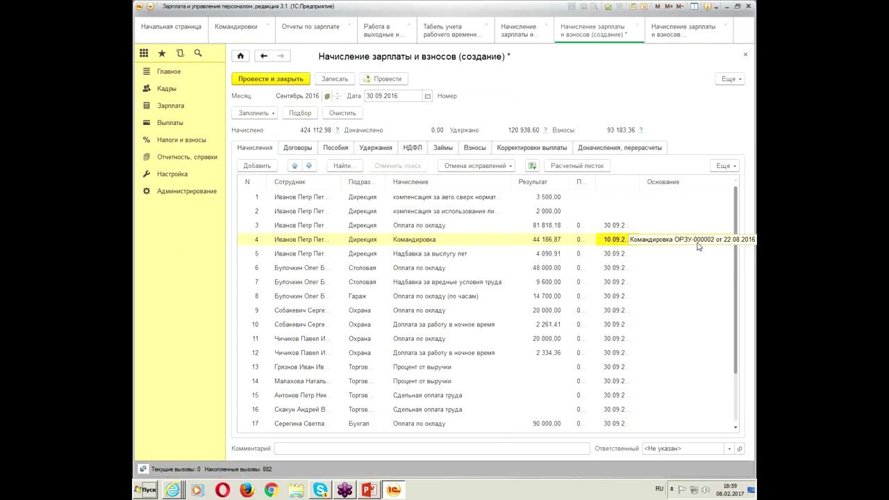
{"action": "left_click", "coordinate": [254, 27]}
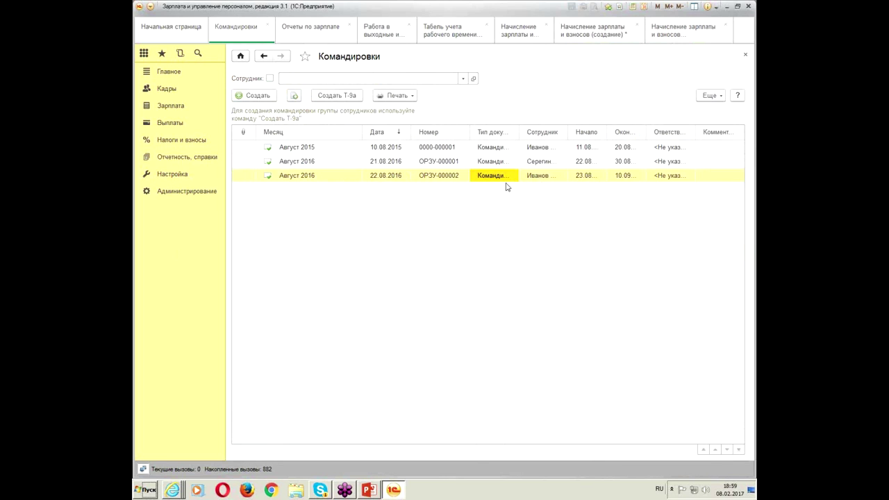
{"action": "left_click", "coordinate": [681, 37]}
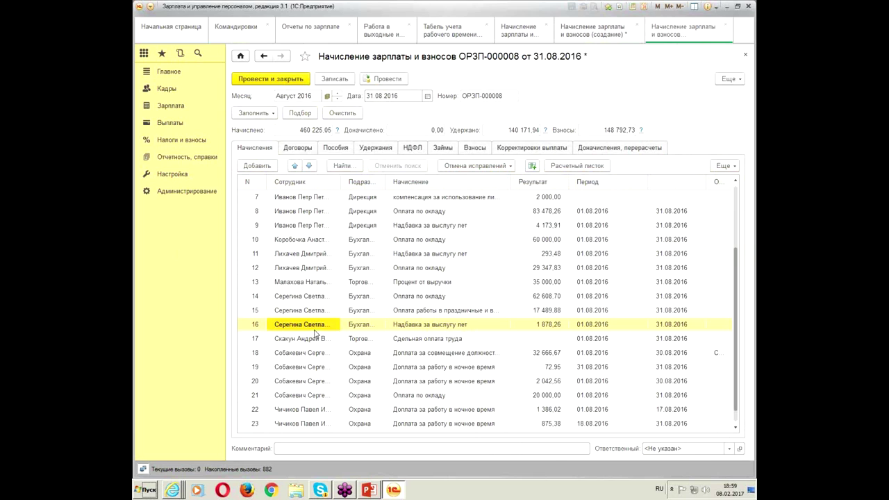
{"action": "left_click", "coordinate": [583, 35]}
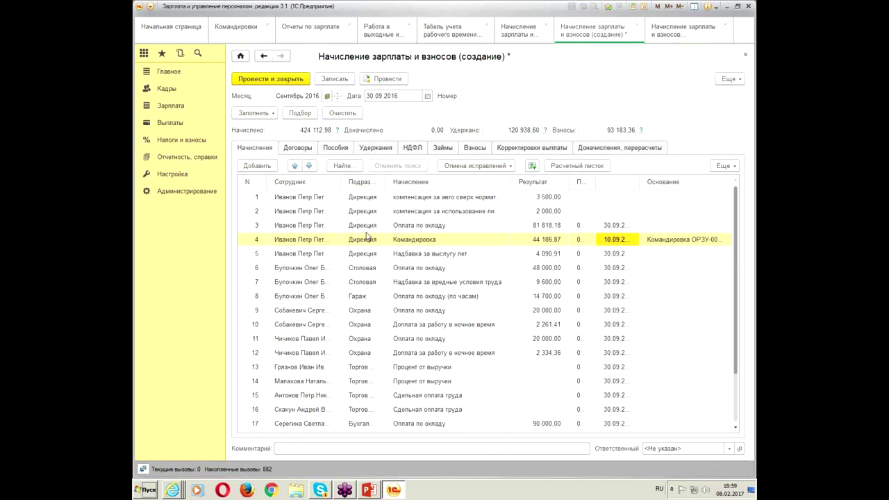
{"action": "left_click", "coordinate": [576, 165]}
{"action": "left_click", "coordinate": [461, 247]}
{"action": "left_click", "coordinate": [521, 247]}
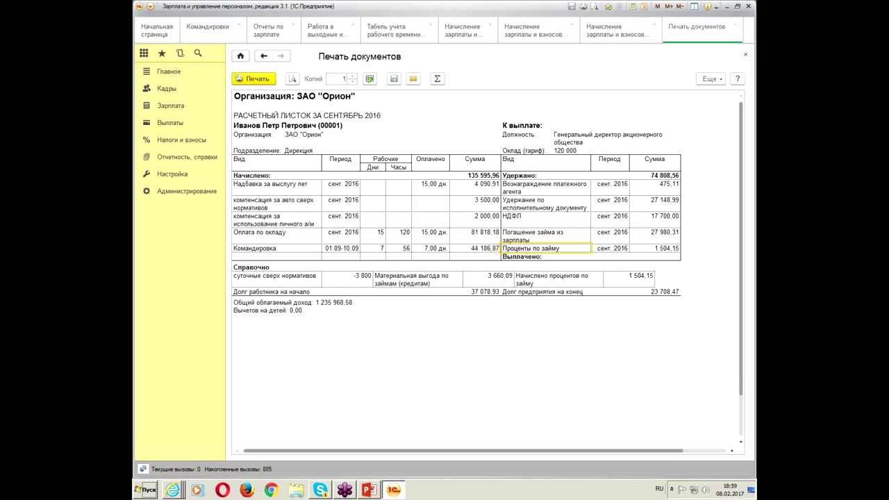
Close the Печать документов payslip tab from its right-click menu.
{"action": "right_click", "coordinate": [692, 31]}
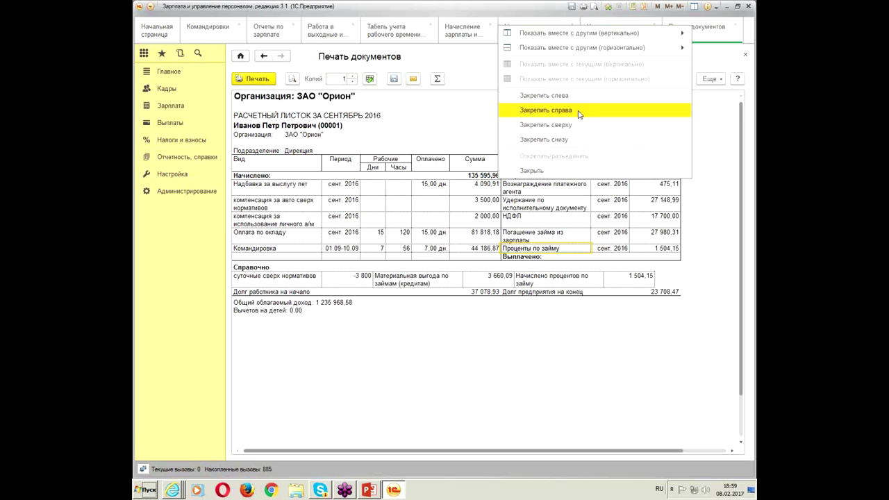
{"action": "left_click", "coordinate": [553, 176]}
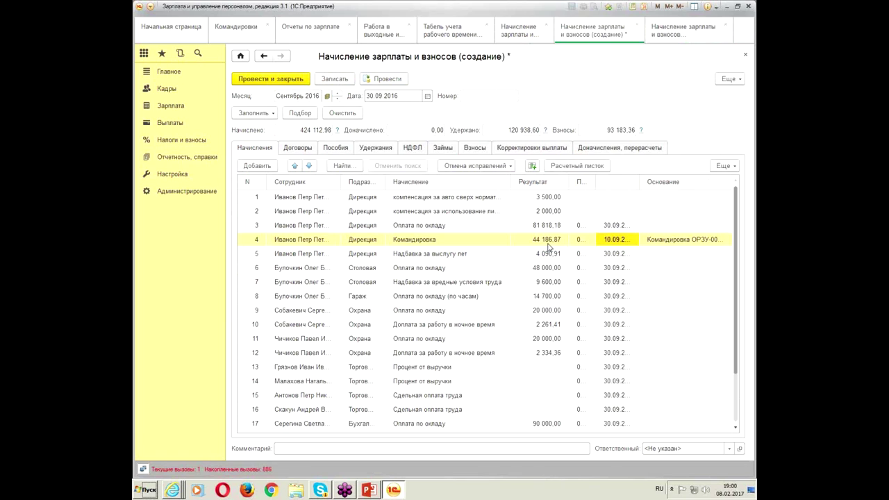
{"action": "left_click", "coordinate": [245, 28]}
Review ОРЗУ-000002's payment timing options without changes and close the trip document.
{"action": "double_click", "coordinate": [375, 175]}
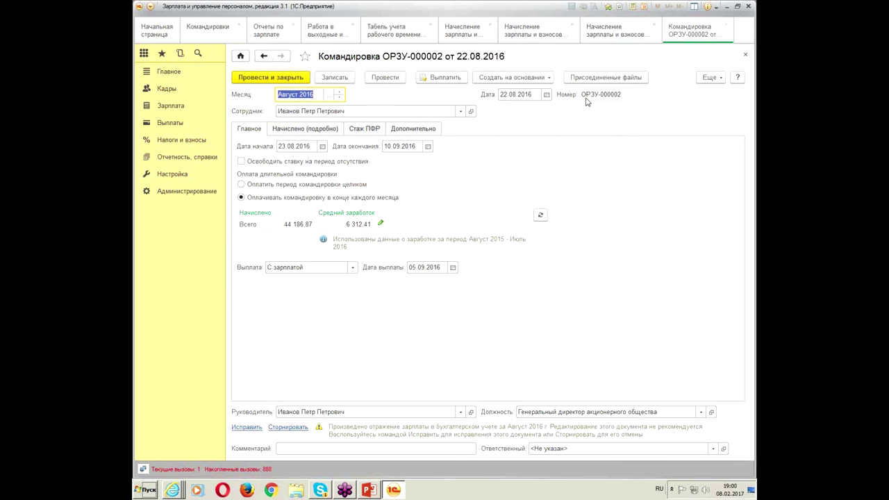
{"action": "left_click", "coordinate": [323, 264]}
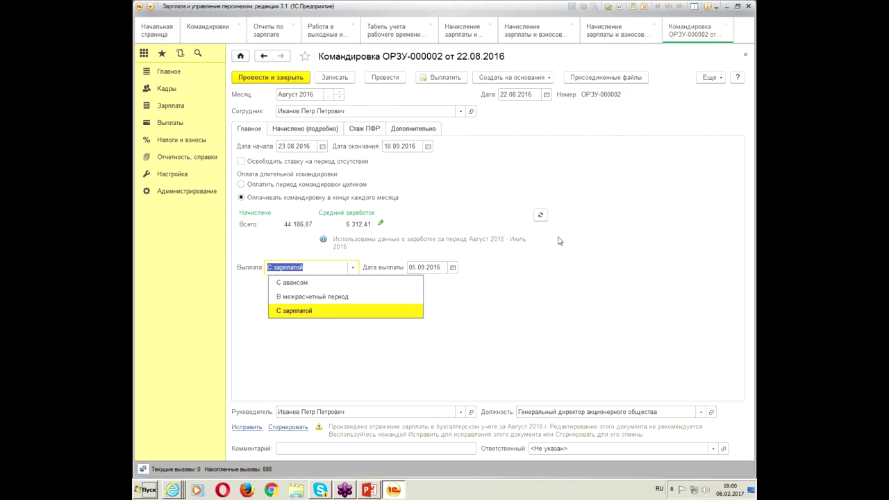
{"action": "key", "text": "Escape"}
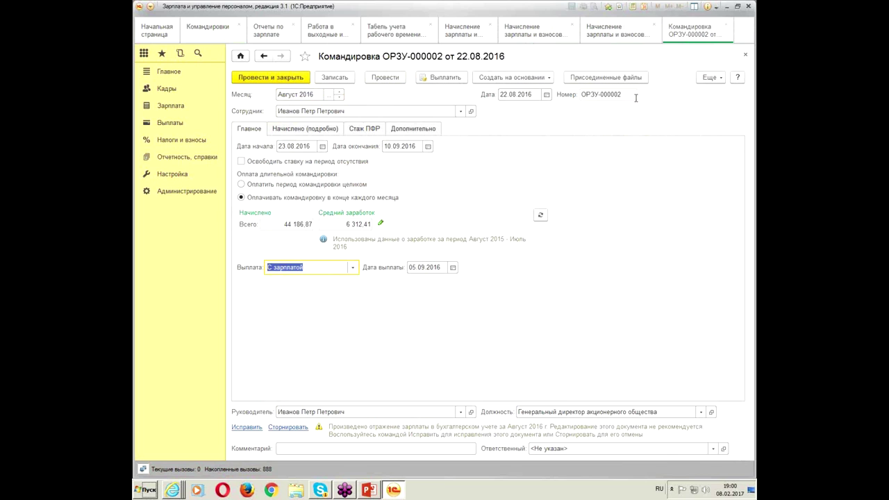
{"action": "left_click", "coordinate": [727, 27]}
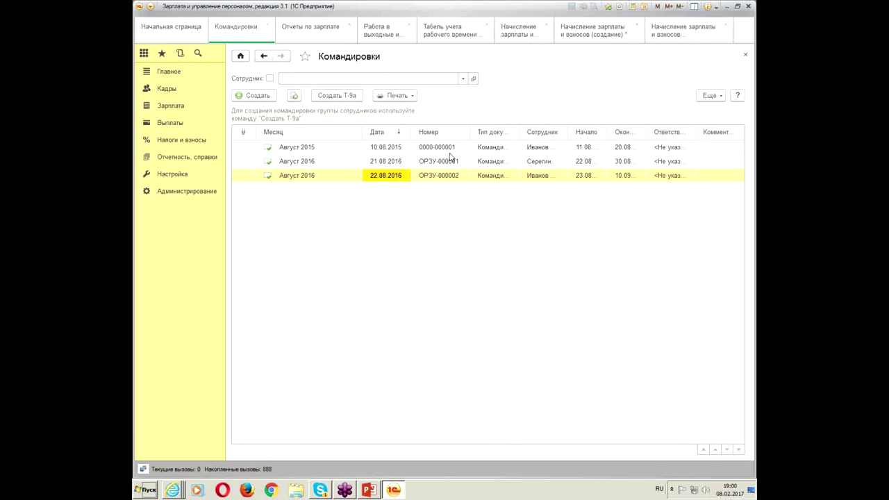
Close the August ОРЗП-000008 and new September payroll documents, answering the save prompt.
{"action": "left_click", "coordinate": [694, 29]}
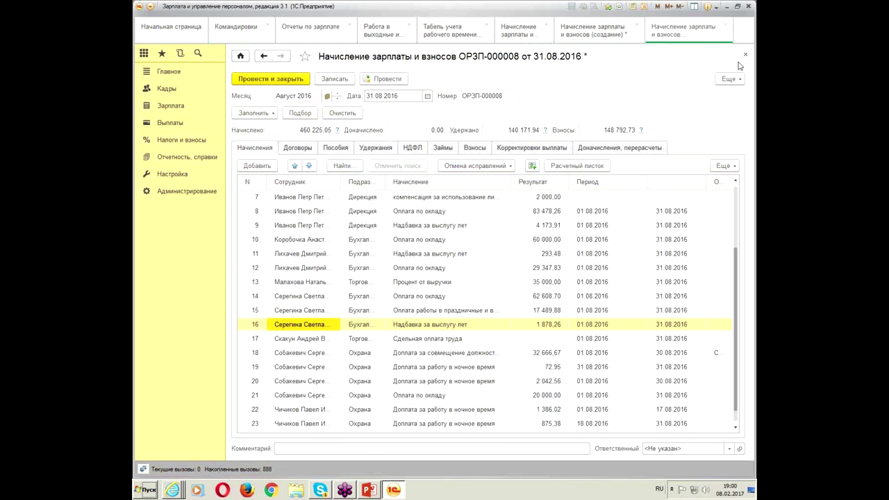
{"action": "left_click", "coordinate": [725, 26]}
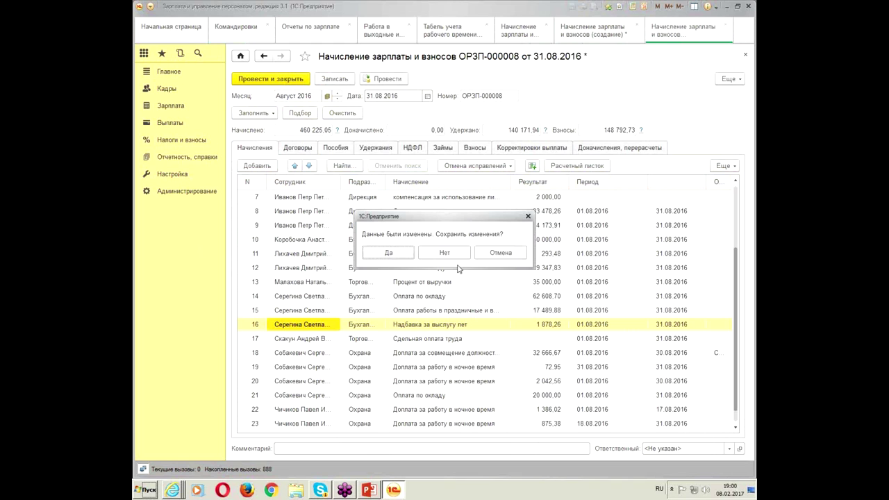
{"action": "left_click", "coordinate": [500, 252]}
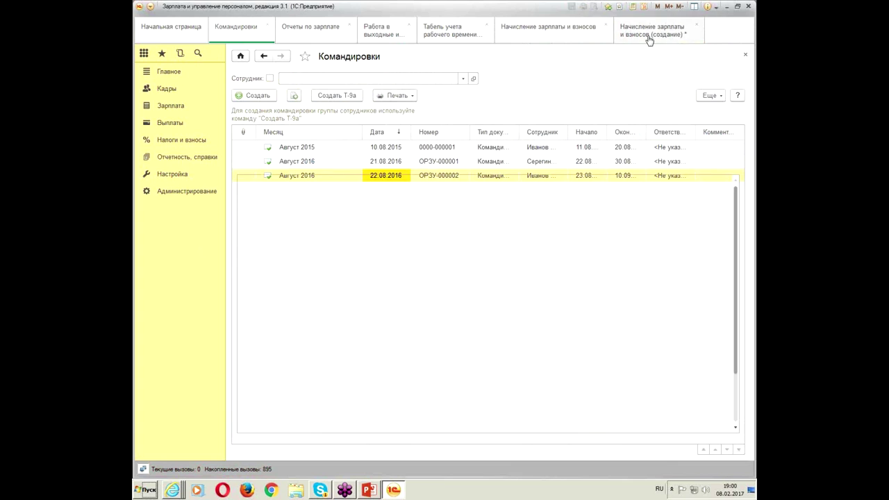
{"action": "left_click", "coordinate": [649, 35]}
{"action": "left_click", "coordinate": [272, 81]}
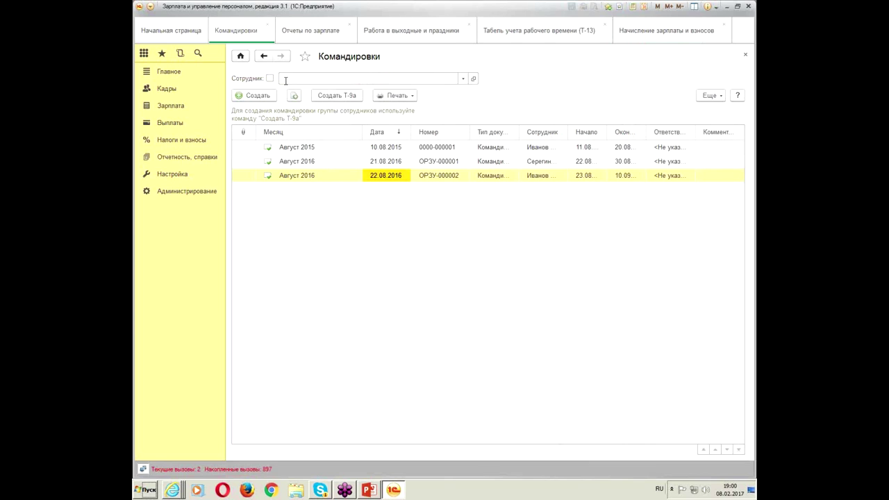
Reopen trip document ОРЗУ-000002 from the list, then go to the Настройка section.
{"action": "left_click", "coordinate": [532, 165]}
{"action": "left_click", "coordinate": [535, 175]}
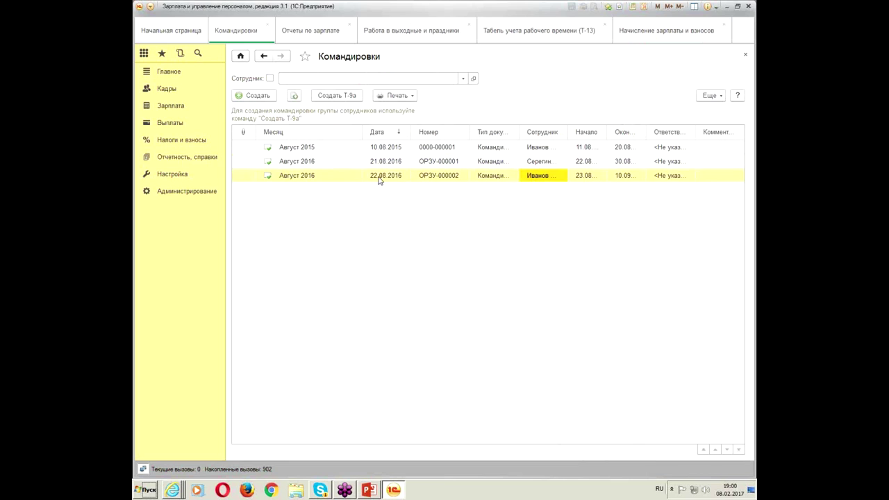
{"action": "double_click", "coordinate": [375, 177]}
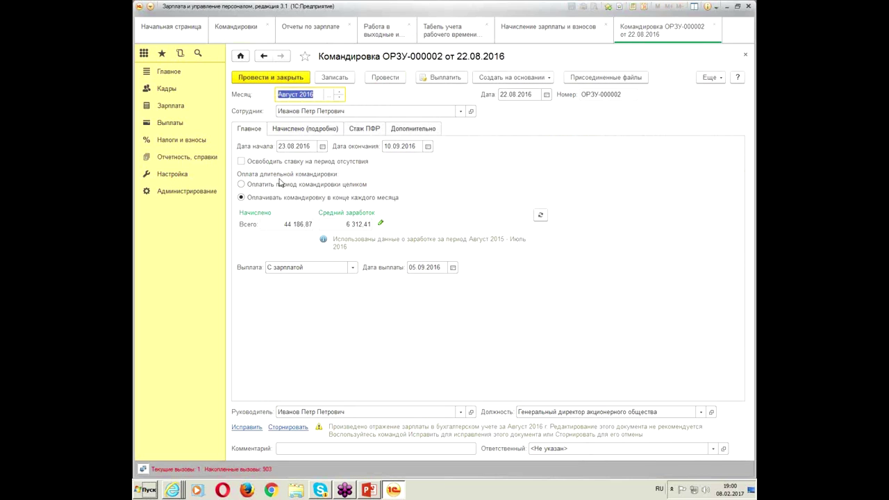
{"action": "left_click", "coordinate": [177, 174]}
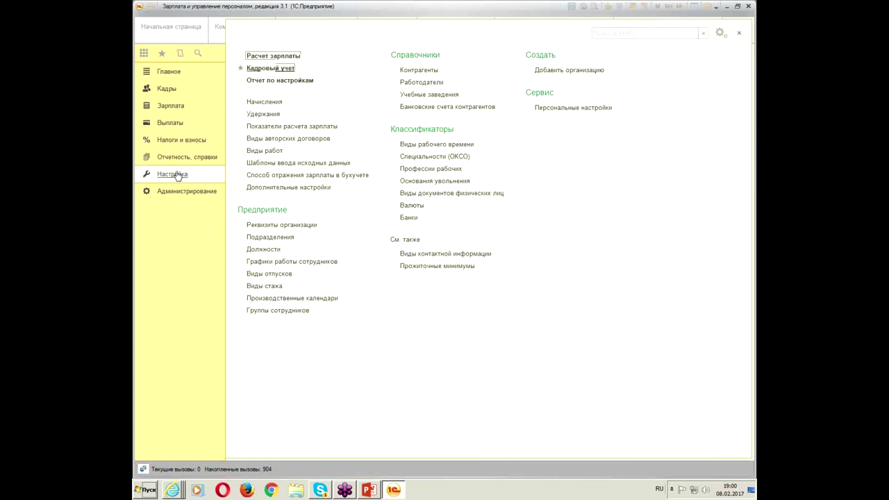
Turn off 'Длительные командировки оплачивать помесячно' in Учет отсутствий settings and apply.
{"action": "key", "text": "Return"}
{"action": "left_click", "coordinate": [177, 174]}
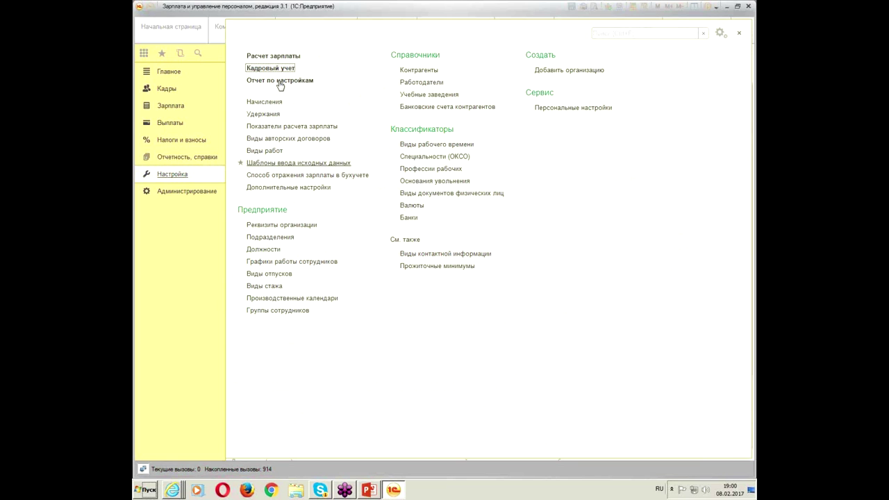
{"action": "left_click", "coordinate": [274, 56]}
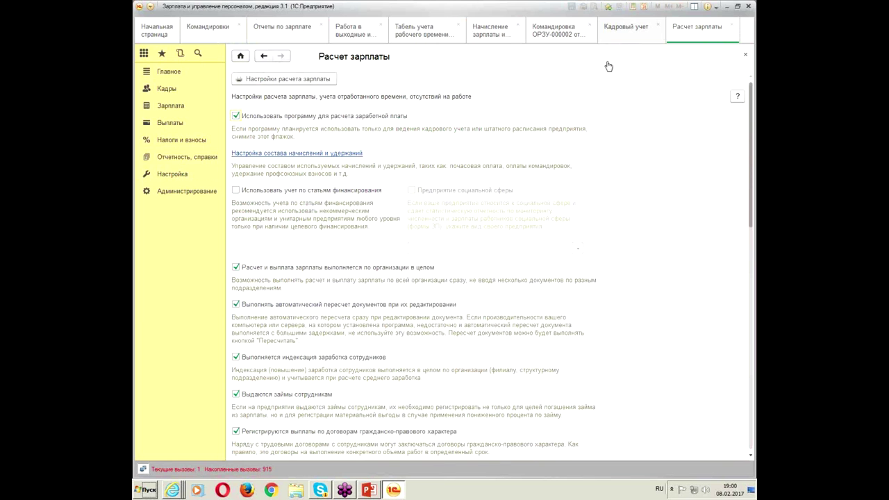
{"action": "left_click", "coordinate": [309, 153]}
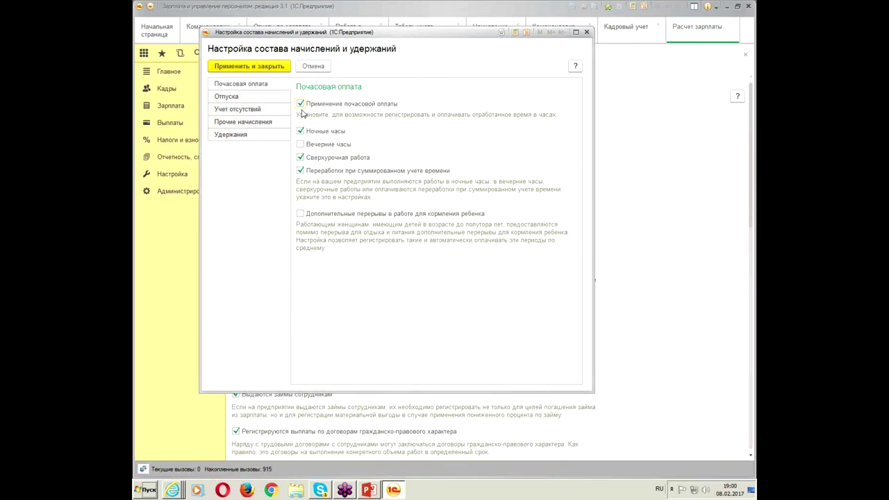
{"action": "left_click", "coordinate": [257, 112]}
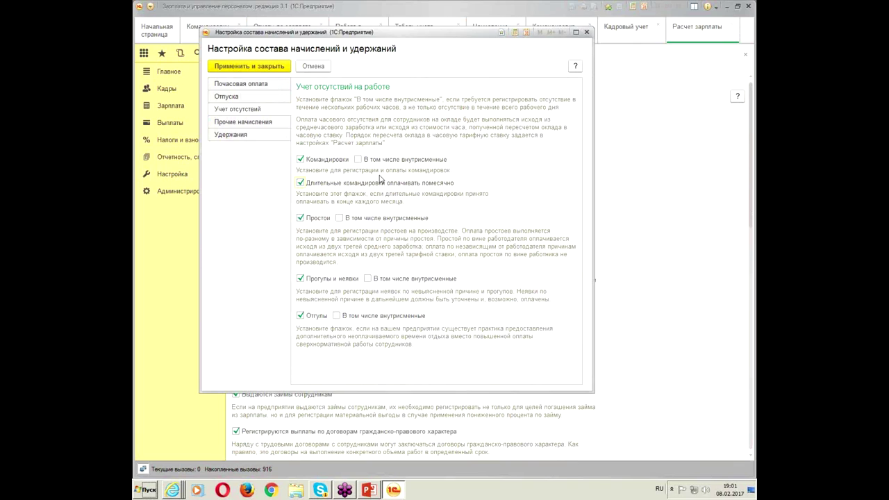
{"action": "left_click", "coordinate": [300, 183]}
{"action": "left_click", "coordinate": [243, 66]}
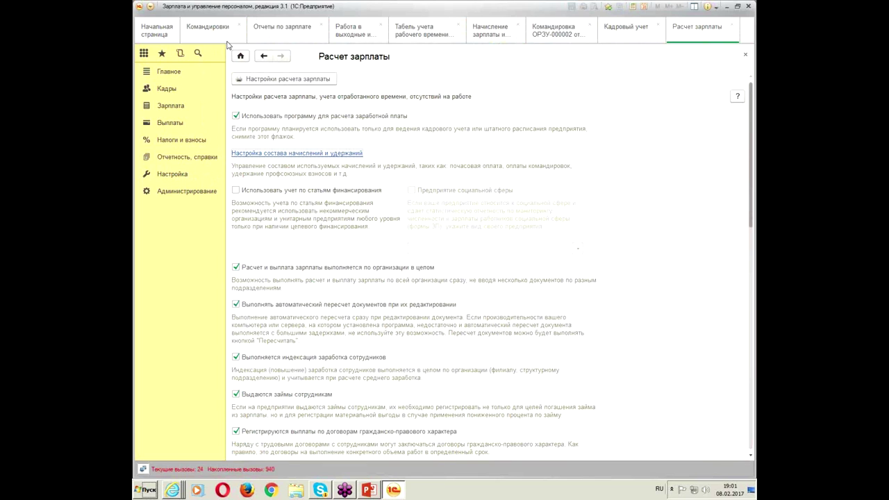
Discard a new trip form, close Кадровый учет and ОРЗУ-000002, and pick the Сентябрь 2016 accrual.
{"action": "left_click", "coordinate": [208, 29]}
{"action": "left_click", "coordinate": [256, 95]}
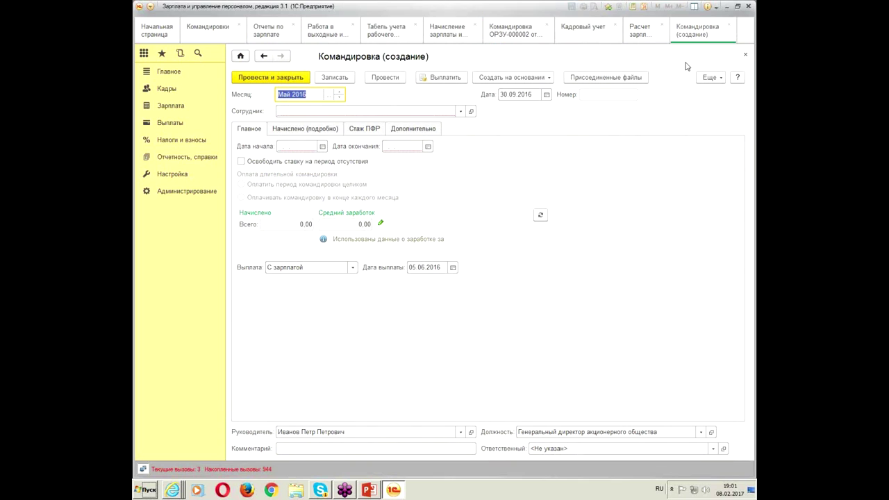
{"action": "left_click", "coordinate": [731, 26]}
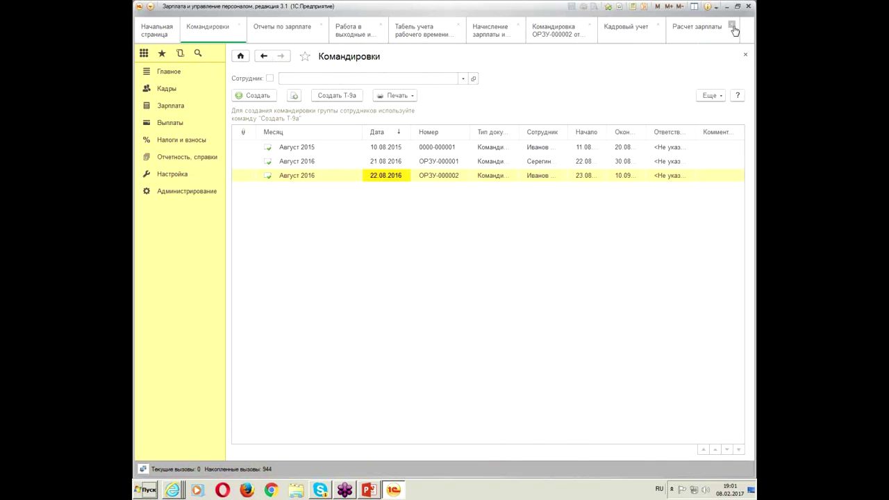
{"action": "left_click", "coordinate": [731, 27]}
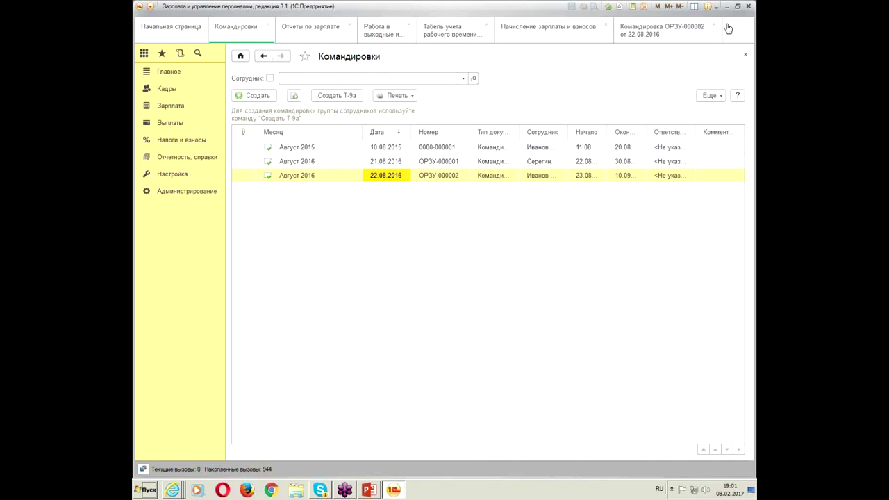
{"action": "left_click", "coordinate": [719, 27]}
{"action": "left_click", "coordinate": [669, 32]}
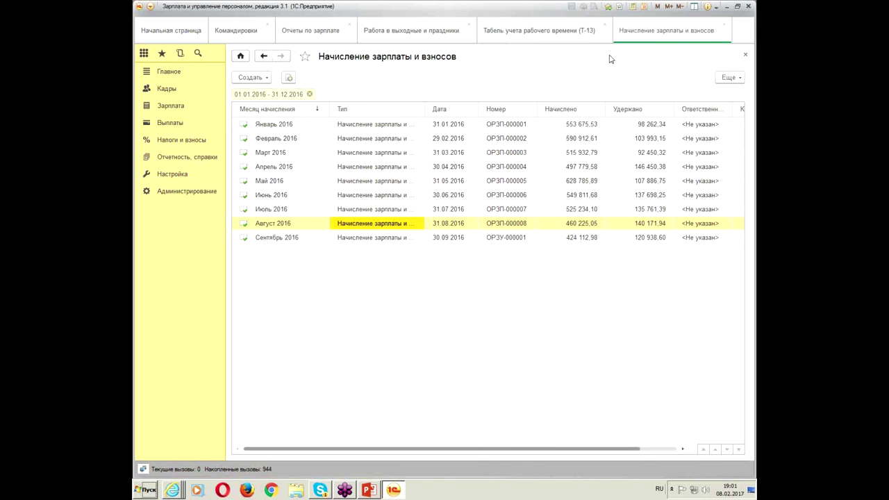
{"action": "left_click", "coordinate": [449, 238]}
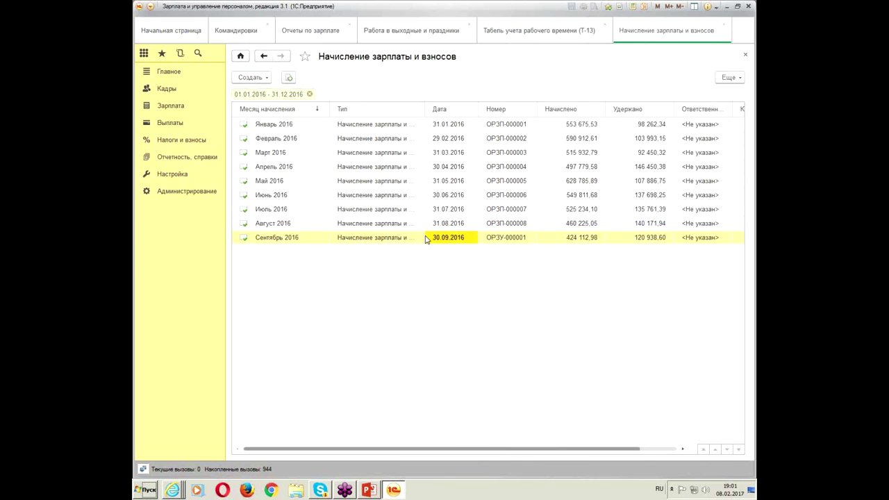
Close the accrual list, timesheet, weekend work, salary reports and business trips pages.
{"action": "left_click", "coordinate": [723, 27]}
{"action": "left_click", "coordinate": [606, 26]}
{"action": "left_click", "coordinate": [469, 25]}
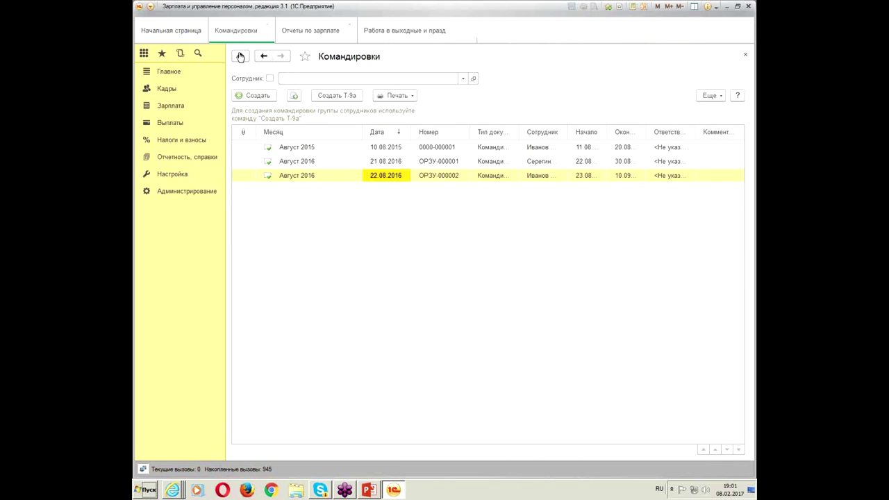
{"action": "left_click", "coordinate": [298, 34]}
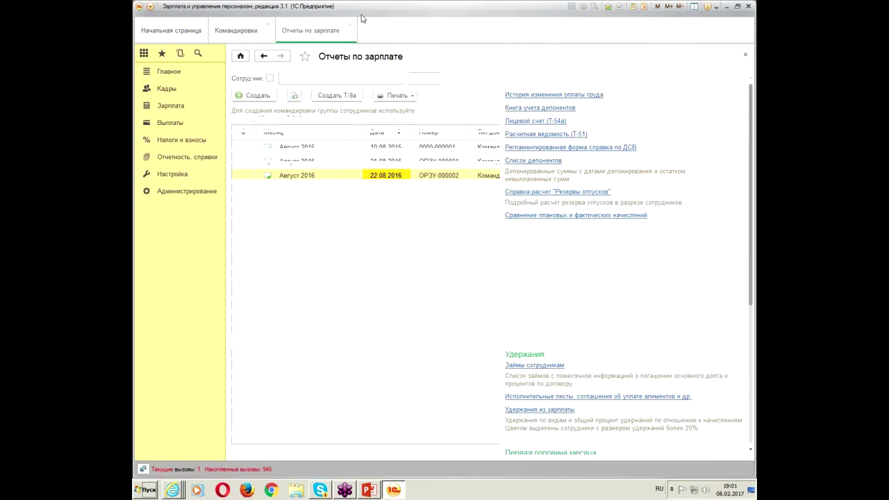
{"action": "left_click", "coordinate": [349, 25]}
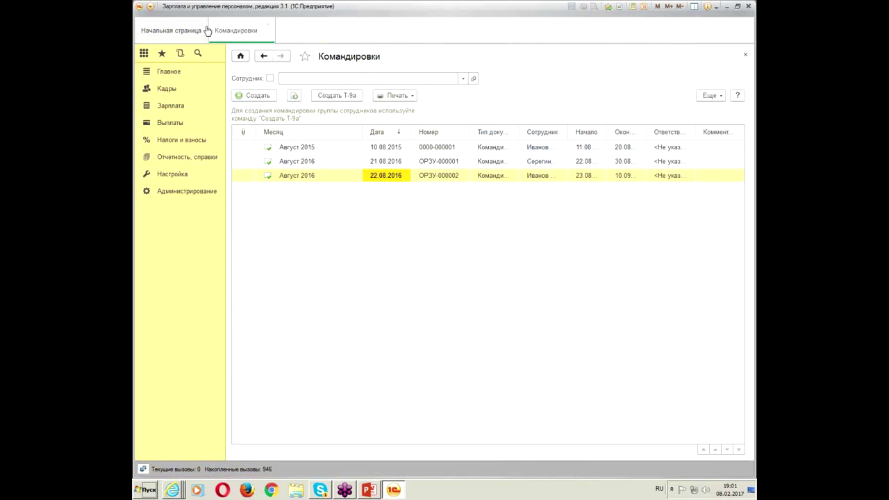
{"action": "left_click", "coordinate": [267, 25]}
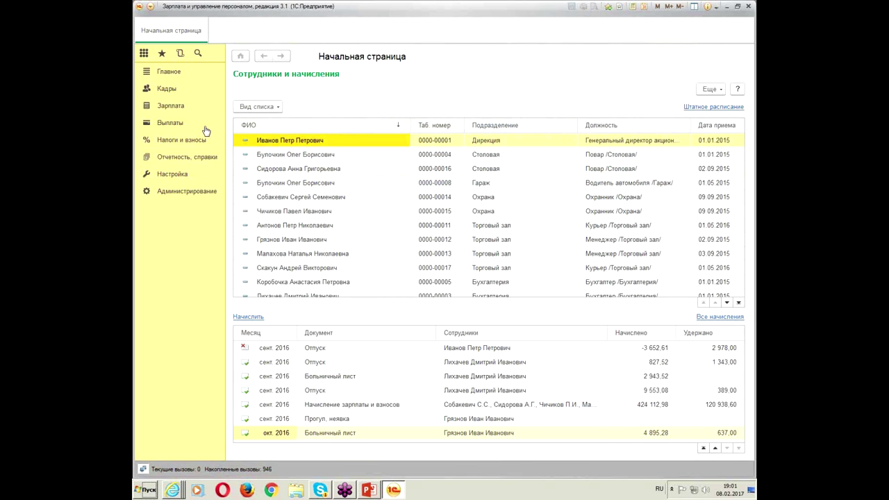
Re-enable monthly payment of long business trips, apply the settings, and go to Кадры.
{"action": "left_click", "coordinate": [177, 174]}
{"action": "left_click", "coordinate": [284, 58]}
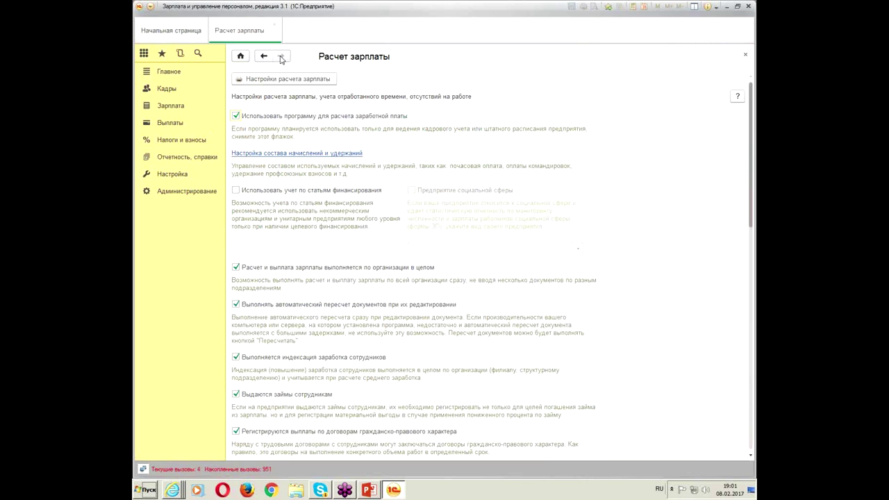
{"action": "left_click", "coordinate": [311, 153]}
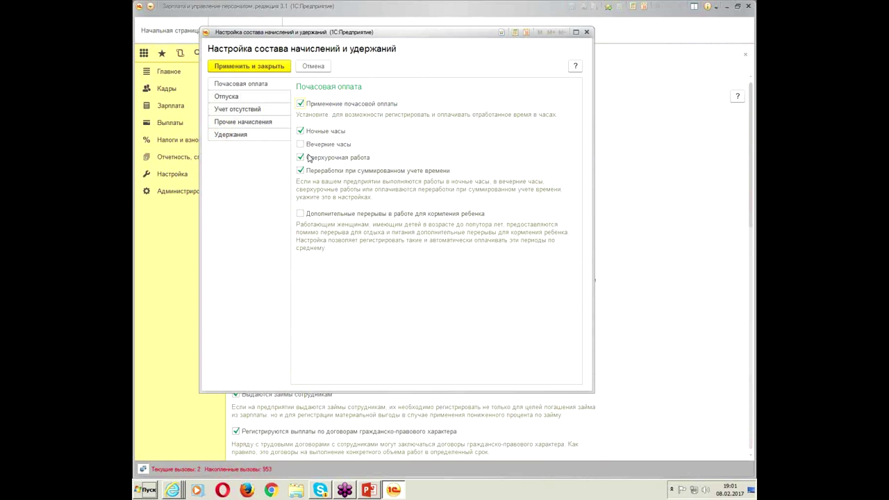
{"action": "left_click", "coordinate": [236, 113]}
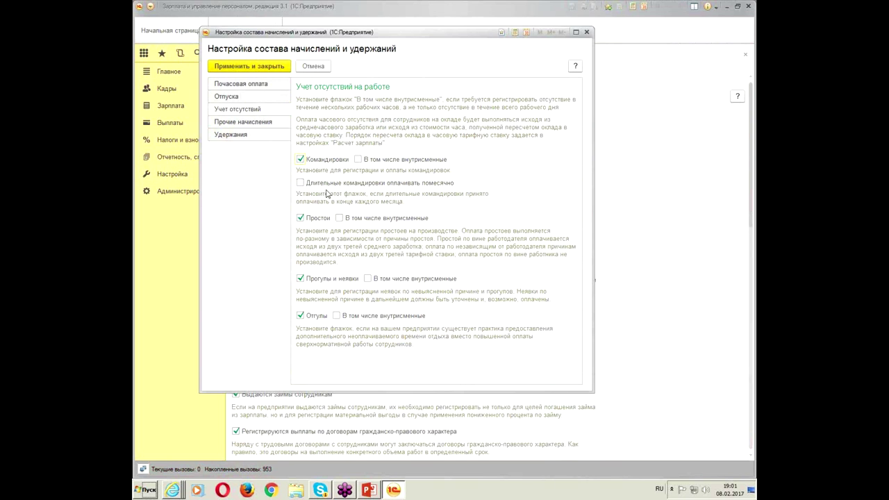
{"action": "left_click", "coordinate": [299, 183]}
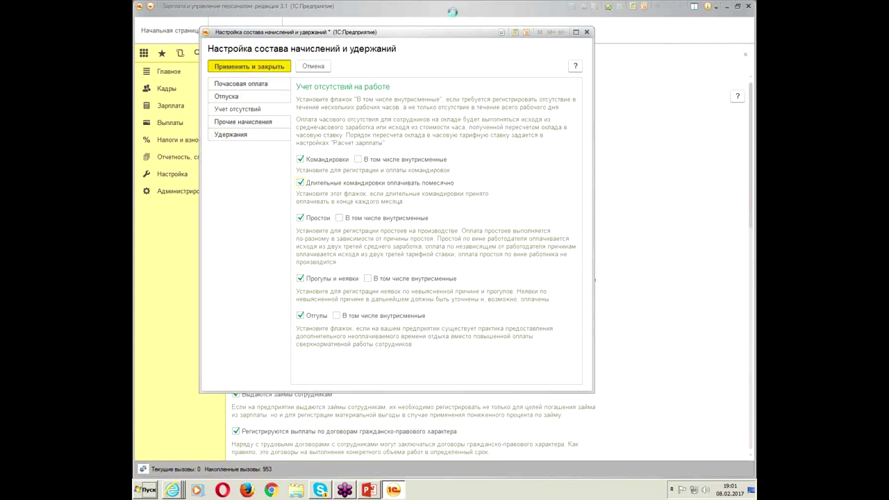
{"action": "left_click", "coordinate": [587, 31]}
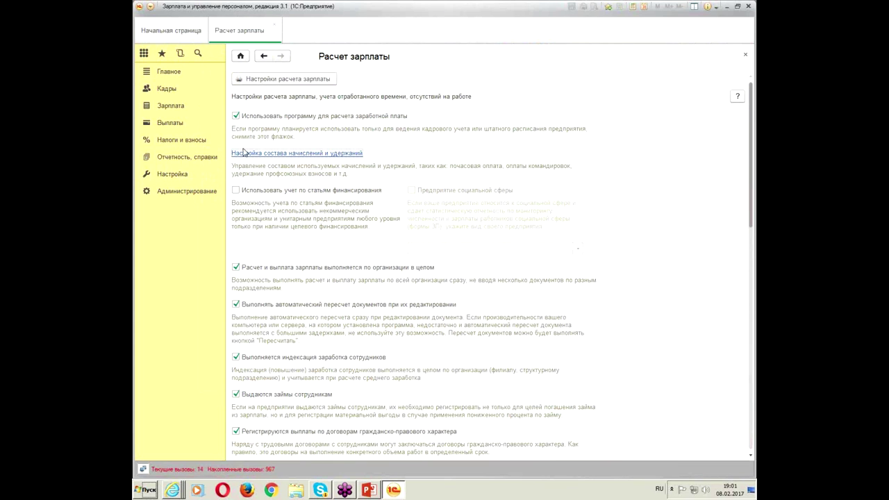
{"action": "left_click", "coordinate": [275, 27]}
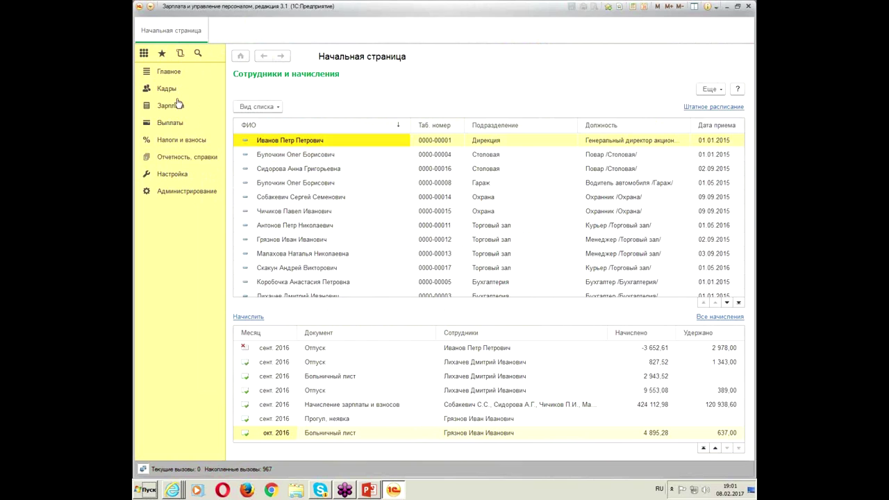
{"action": "left_click", "coordinate": [166, 90]}
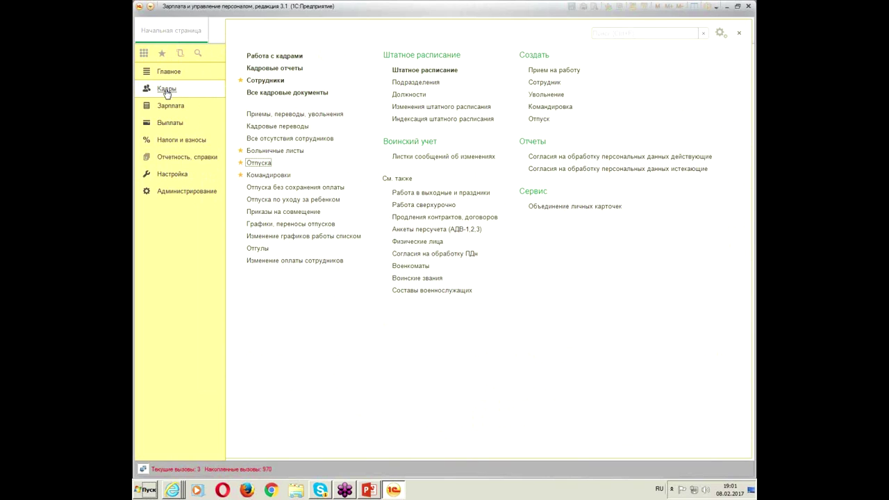
Open Кадры > Командировки and look over trip ОРЗУ-000001 dated 21.08.2016, then close it.
{"action": "left_click", "coordinate": [275, 174]}
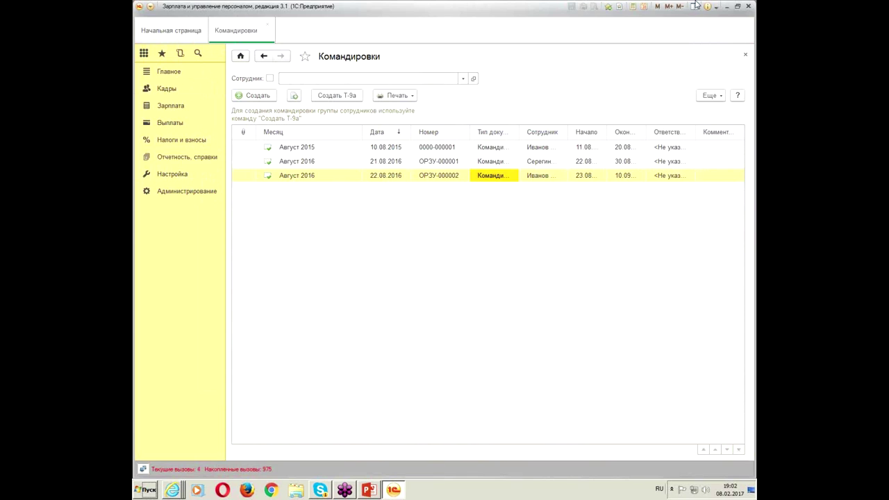
{"action": "left_click", "coordinate": [747, 7]}
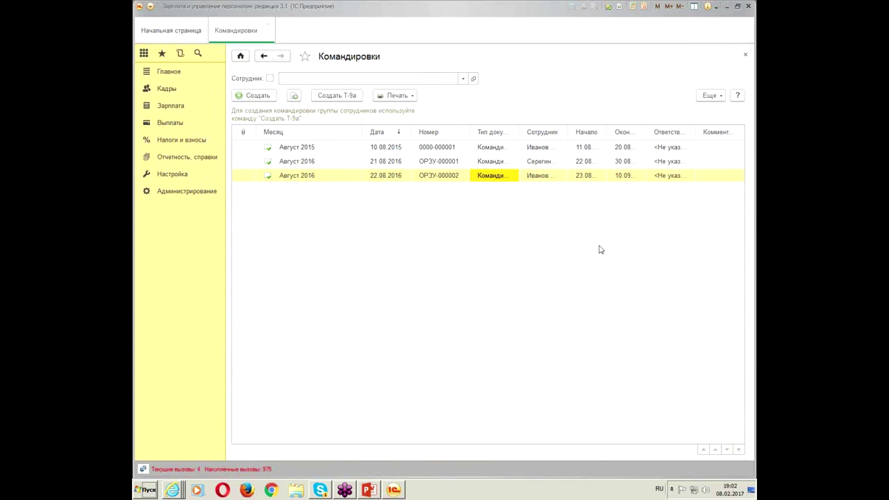
{"action": "double_click", "coordinate": [541, 164]}
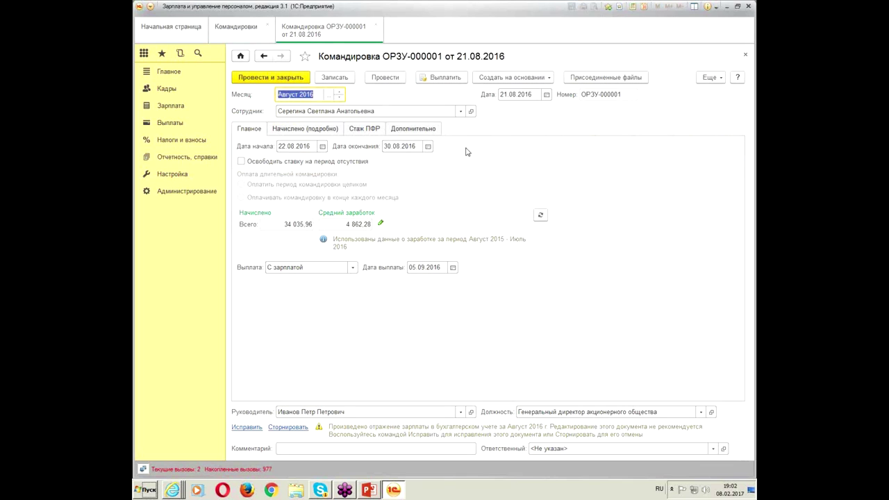
{"action": "left_click", "coordinate": [745, 54]}
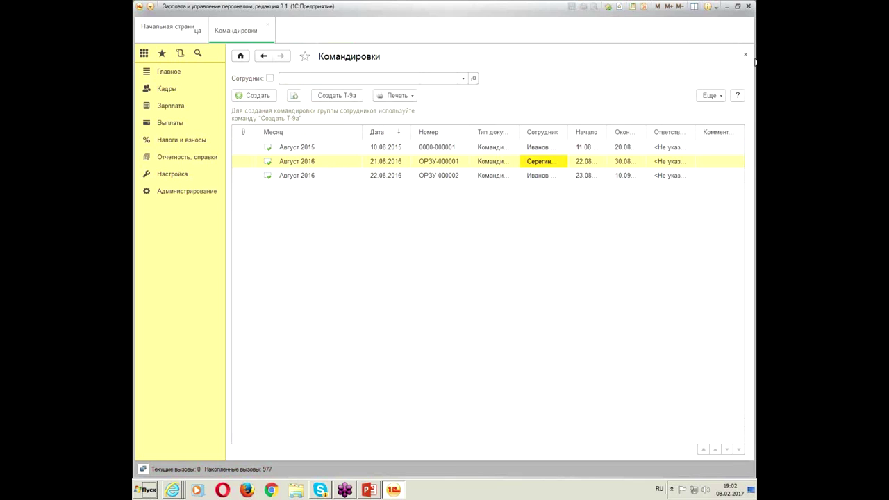
{"action": "left_click", "coordinate": [262, 96]}
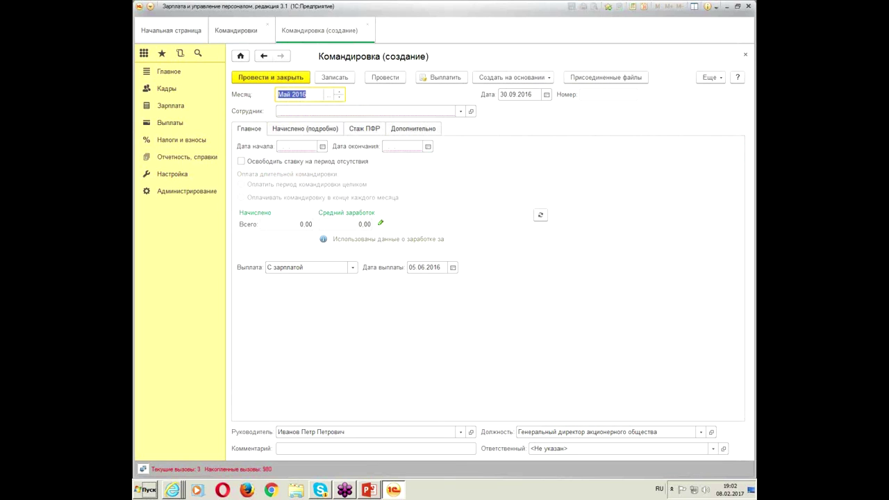
{"action": "type", "text": "авг"}
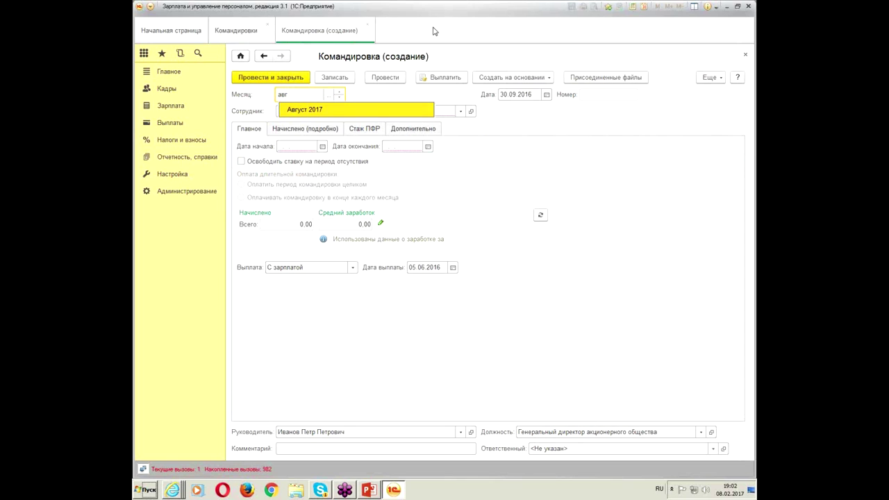
{"action": "left_click", "coordinate": [336, 113]}
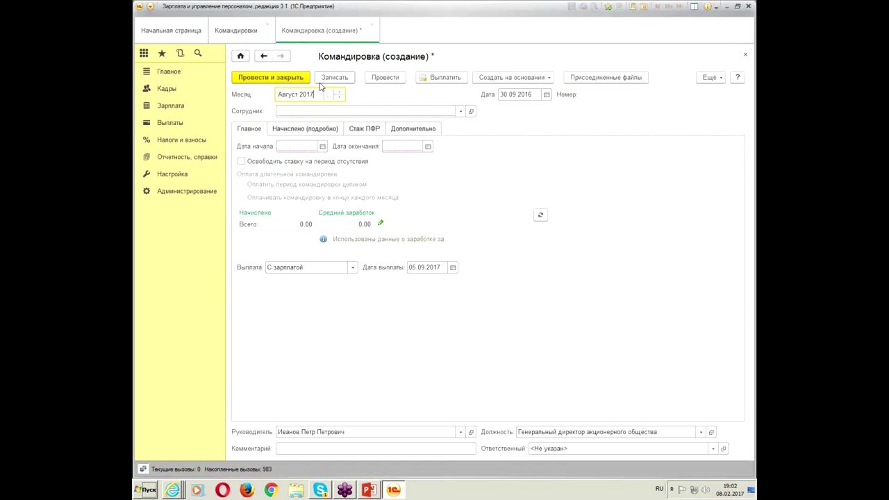
{"action": "key", "text": "BackSpace"}
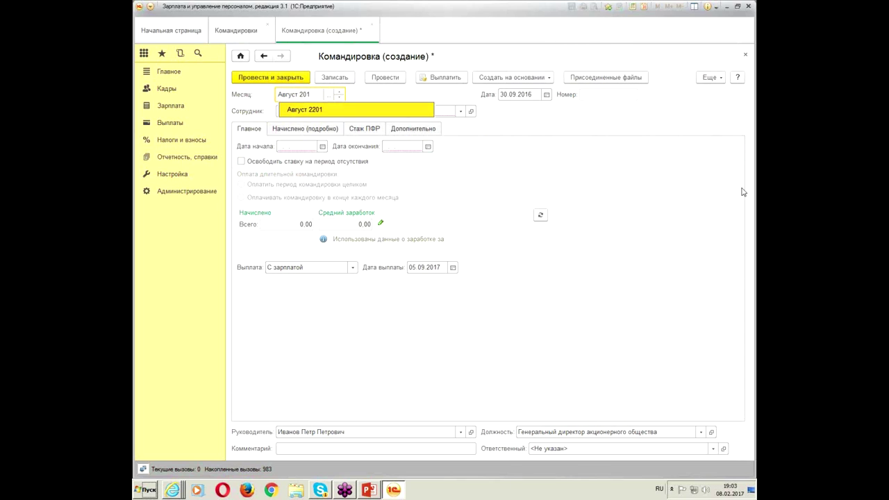
{"action": "type", "text": "7"}
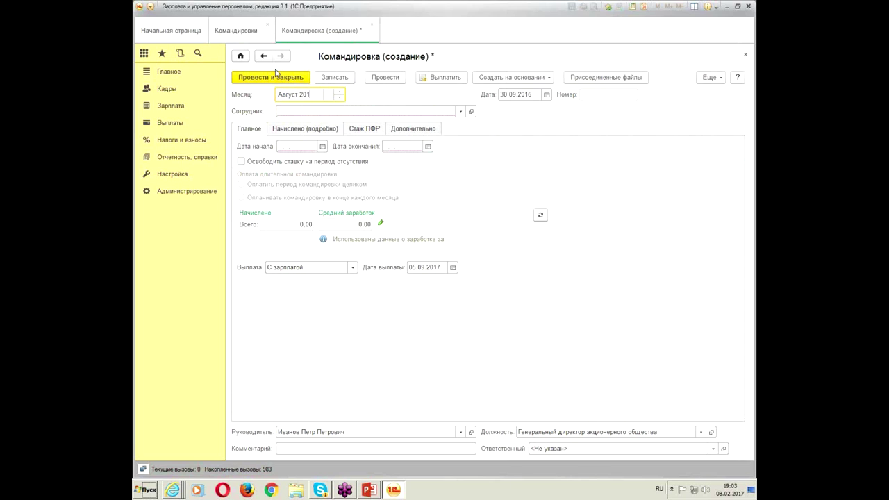
{"action": "left_click", "coordinate": [372, 28]}
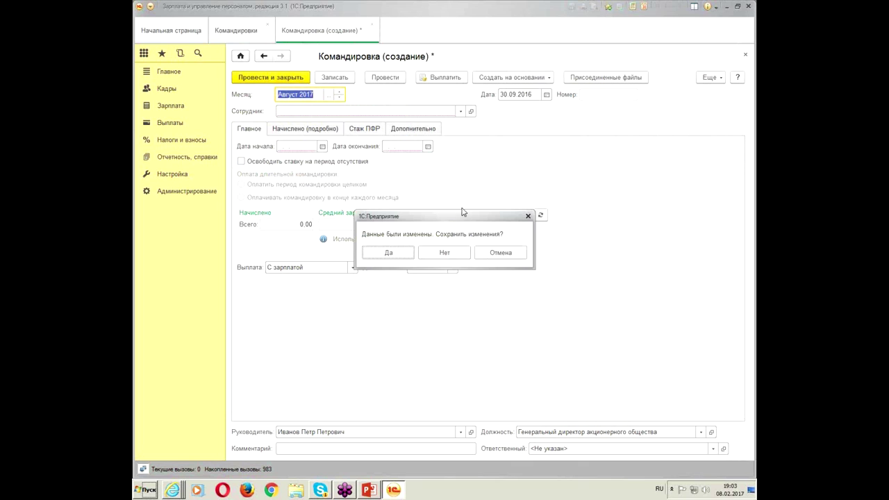
{"action": "left_click", "coordinate": [442, 255]}
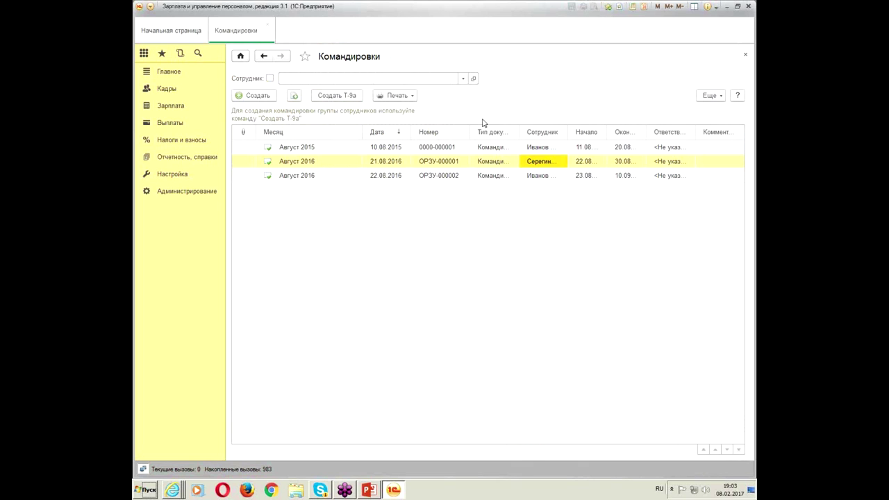
{"action": "double_click", "coordinate": [502, 164]}
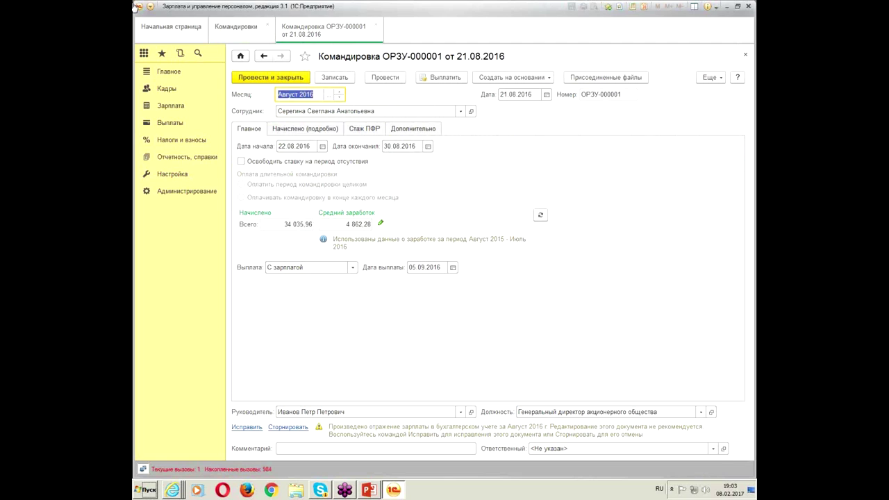
Close ОРЗУ-000001, then briefly open and close trip ОРЗУ-000002.
{"action": "left_click", "coordinate": [376, 26]}
{"action": "left_click", "coordinate": [303, 175]}
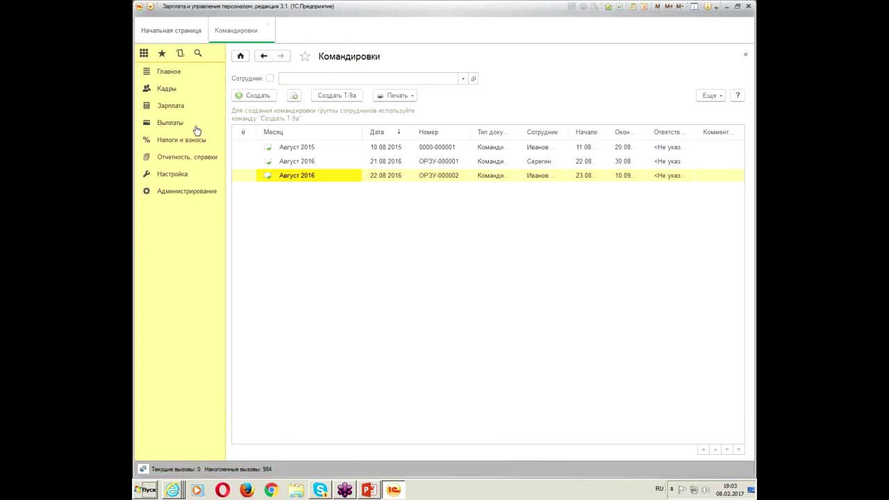
{"action": "left_click", "coordinate": [419, 177]}
{"action": "double_click", "coordinate": [419, 177]}
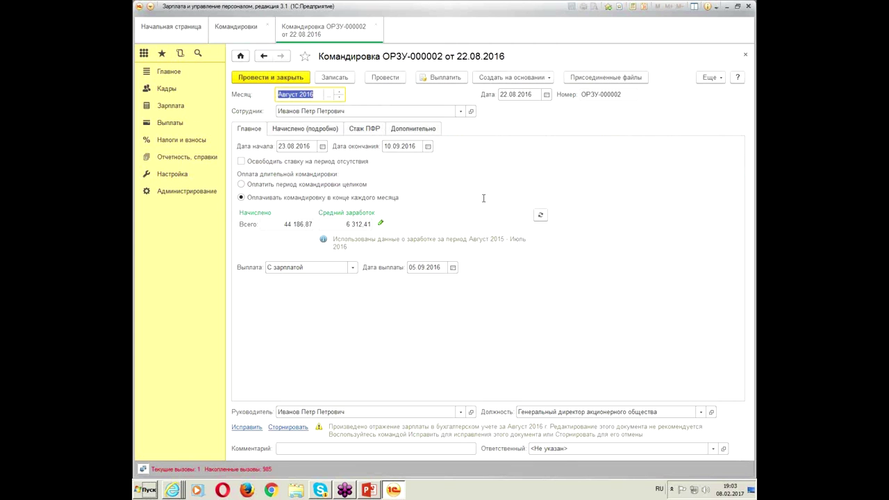
{"action": "left_click", "coordinate": [375, 26]}
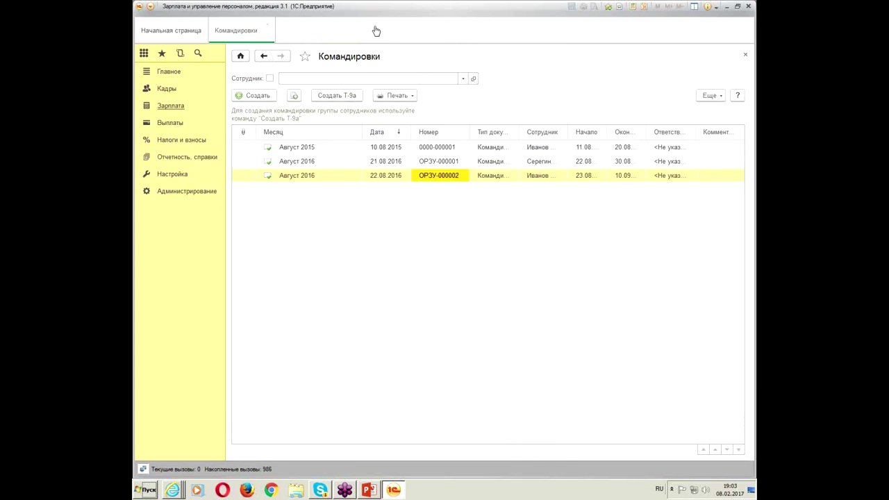
Look at the salary and contributions accruals list in the payroll section, then close it.
{"action": "left_click", "coordinate": [165, 90]}
{"action": "left_click", "coordinate": [170, 106]}
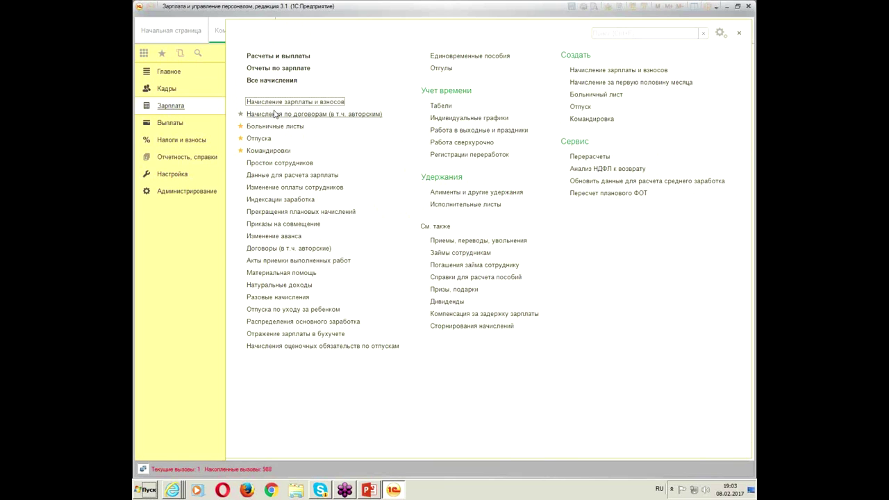
{"action": "left_click", "coordinate": [302, 108]}
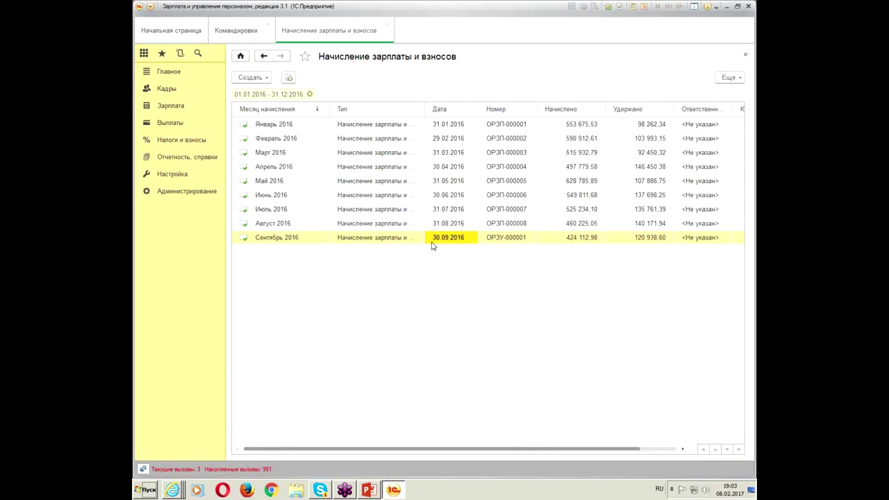
{"action": "left_click", "coordinate": [390, 25]}
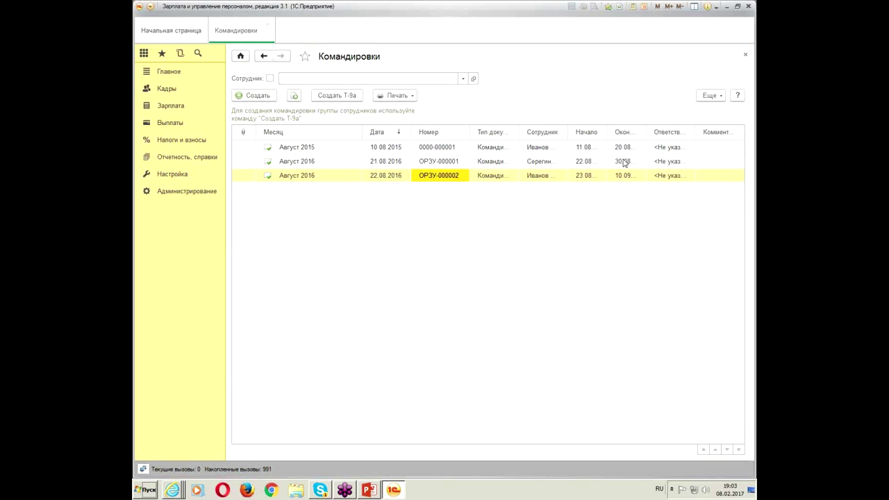
Reopen trip ОРЗУ-000002 and create a correction document for it with Исправить.
{"action": "double_click", "coordinate": [350, 176]}
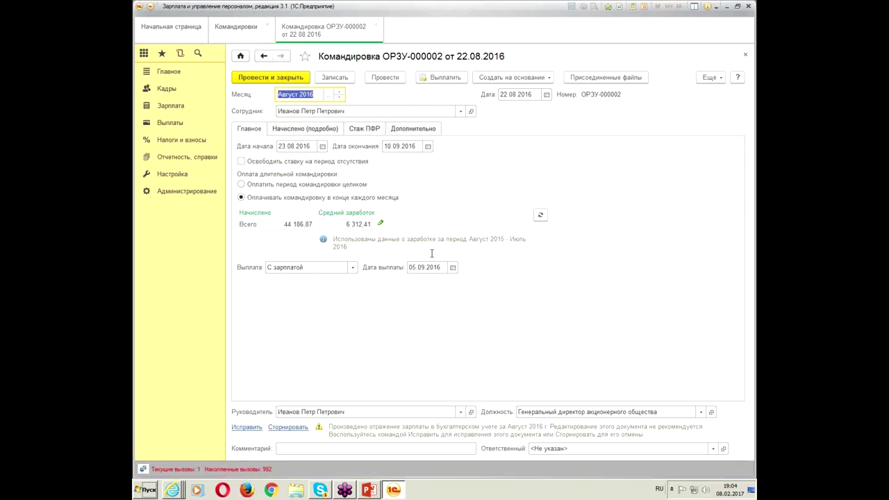
{"action": "left_click", "coordinate": [375, 24]}
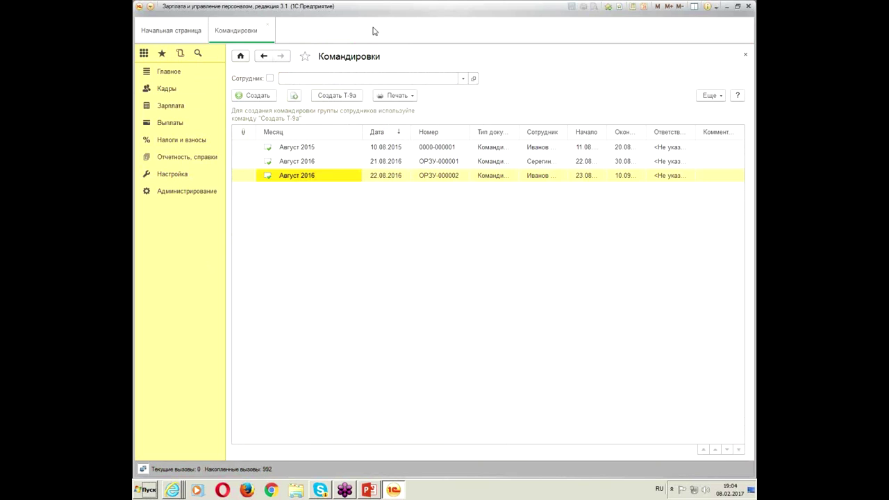
{"action": "left_click", "coordinate": [391, 176]}
{"action": "double_click", "coordinate": [391, 175]}
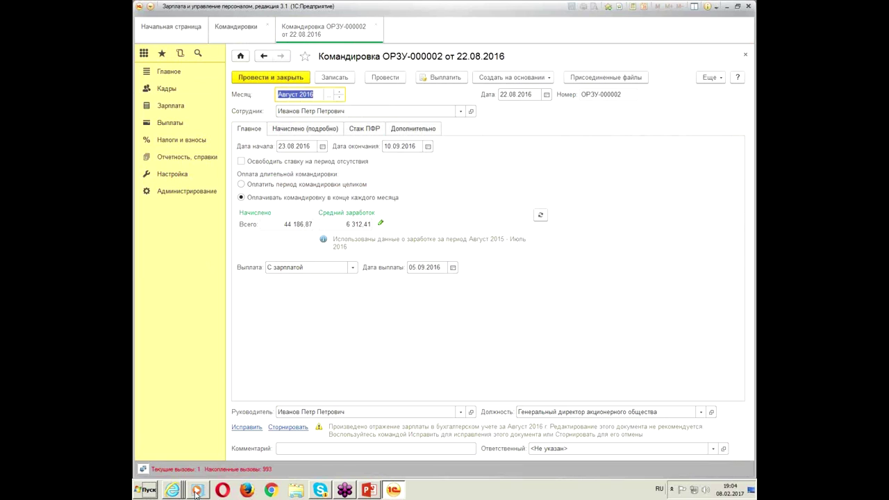
{"action": "left_click", "coordinate": [248, 428]}
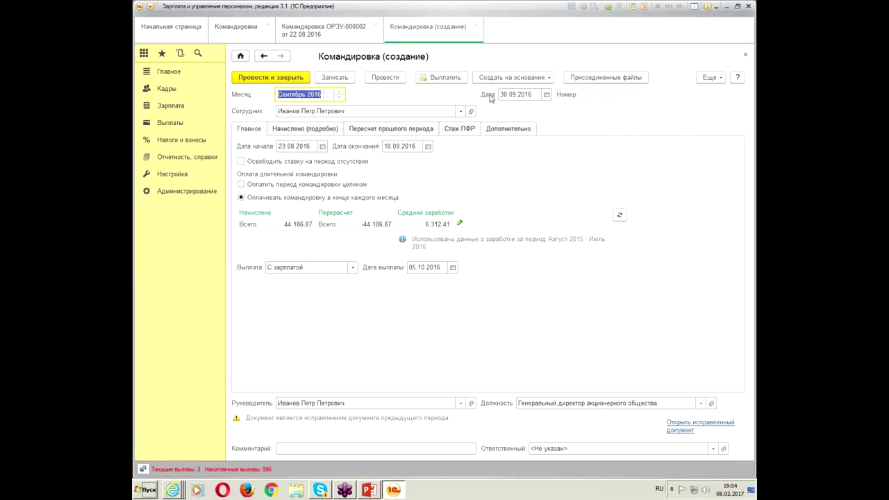
Discard the first correction draft and create a fresh correction of ОРЗУ-000002.
{"action": "left_click", "coordinate": [311, 35]}
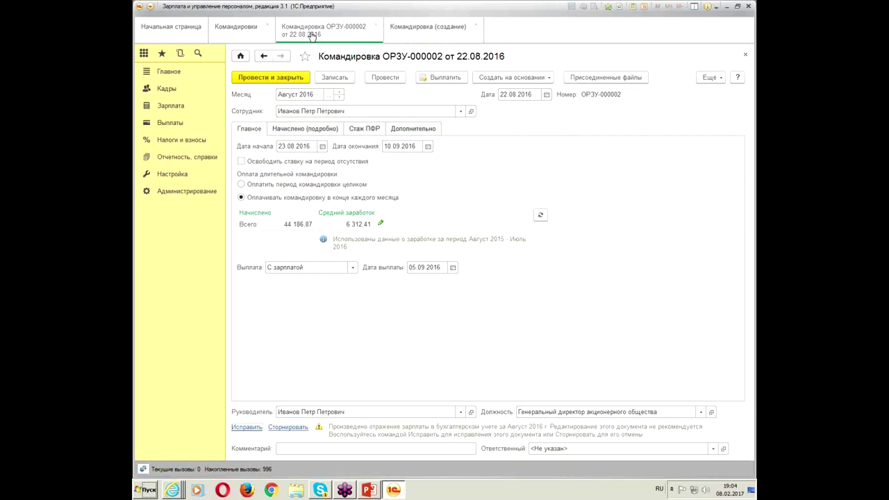
{"action": "left_click", "coordinate": [459, 31]}
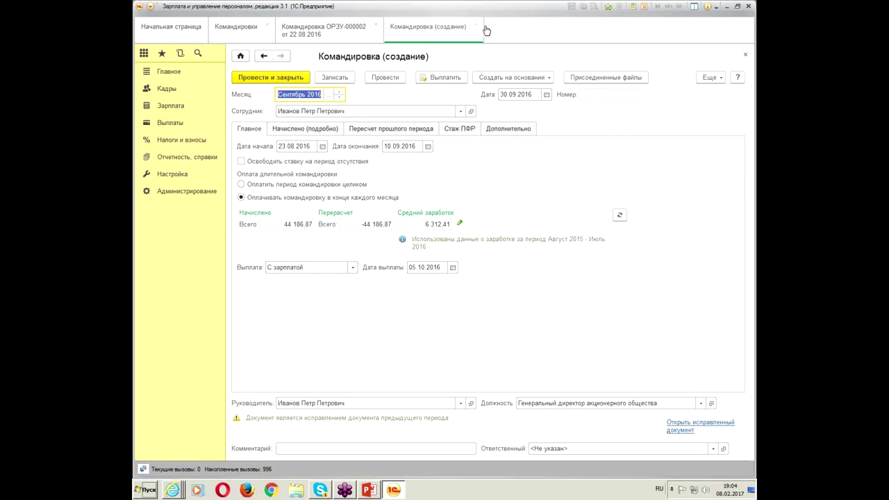
{"action": "left_click", "coordinate": [475, 26]}
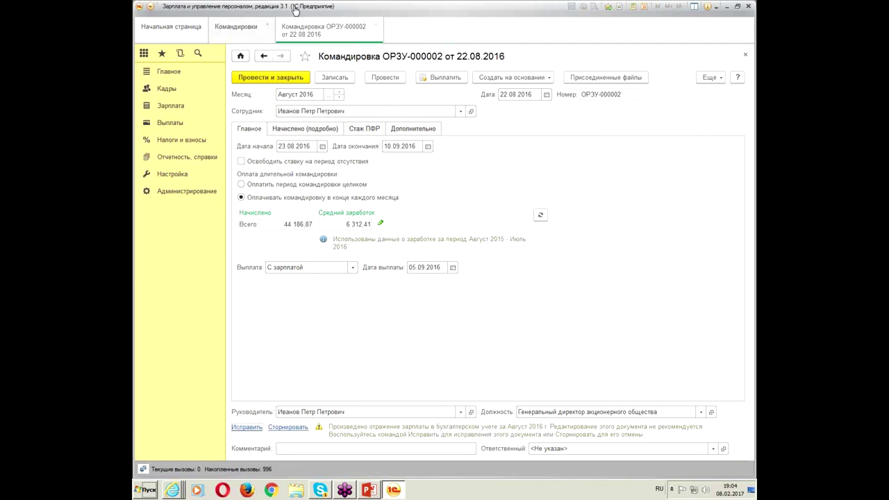
{"action": "left_click", "coordinate": [247, 426]}
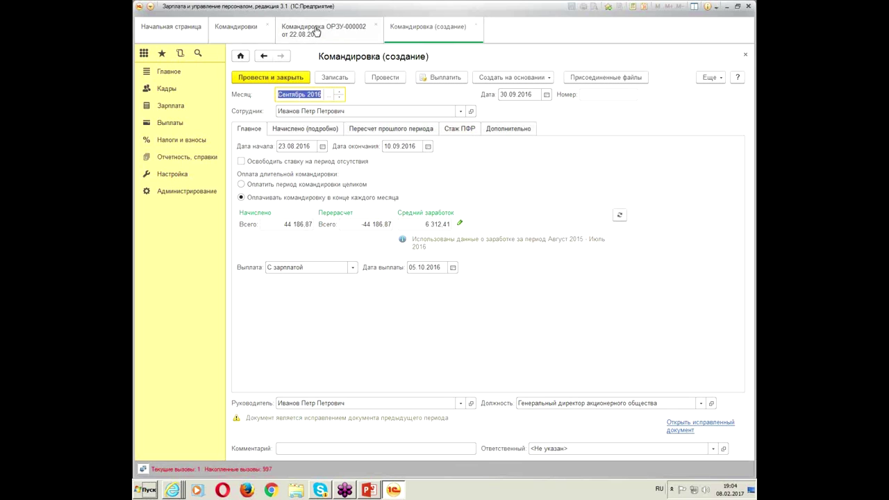
Check the original trip's end date on the calendar, then start editing the correction's date.
{"action": "left_click", "coordinate": [317, 30]}
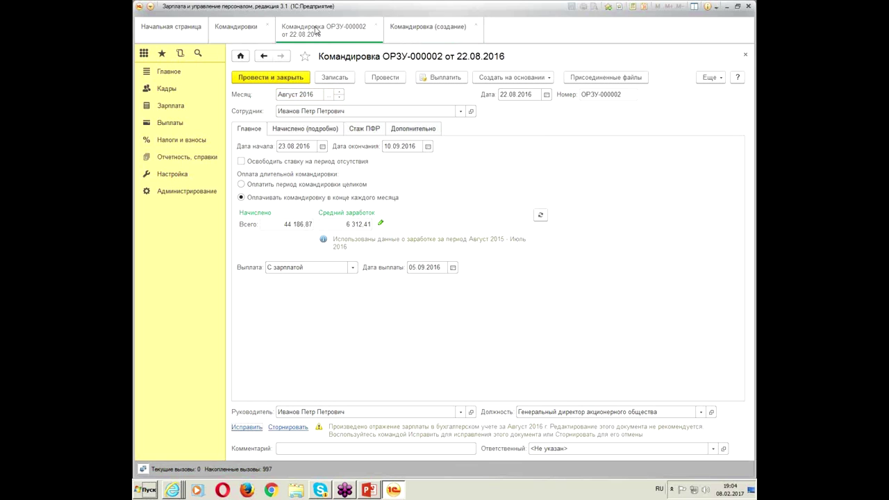
{"action": "left_click", "coordinate": [428, 147]}
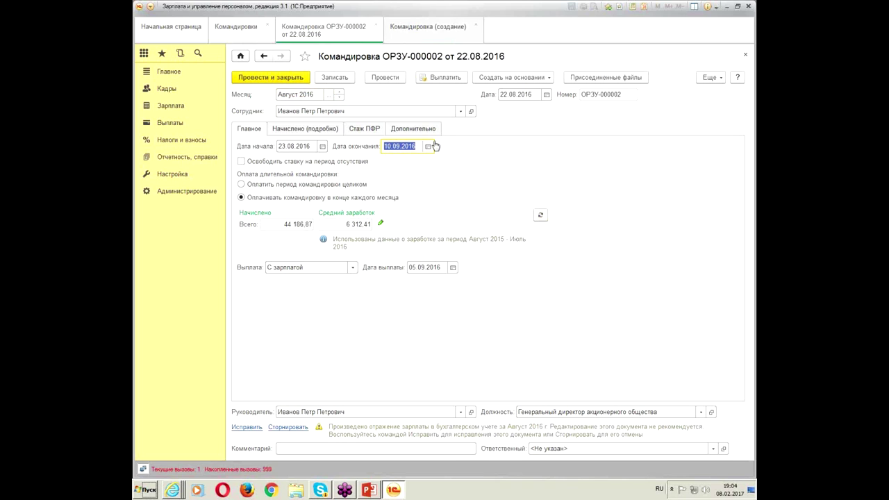
{"action": "left_click", "coordinate": [439, 25]}
{"action": "left_click", "coordinate": [514, 94]}
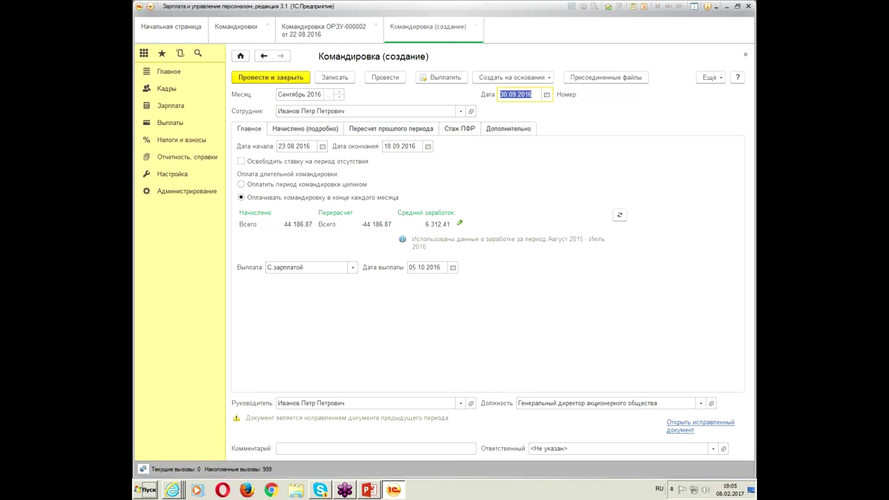
Enter the correction date 10.09.2016, fixing the mistyped year.
{"action": "type", "text": "10092017"}
{"action": "key", "text": "Tab"}
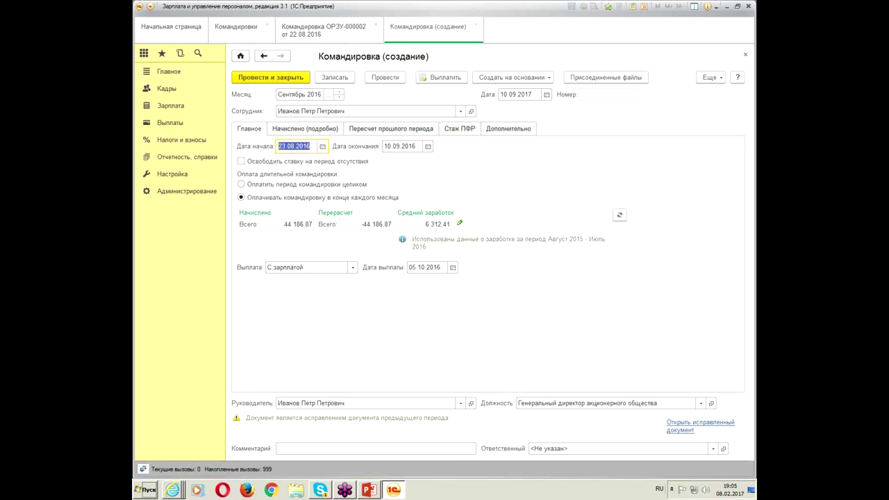
{"action": "key", "text": "shift+Tab"}
{"action": "key", "text": "End"}
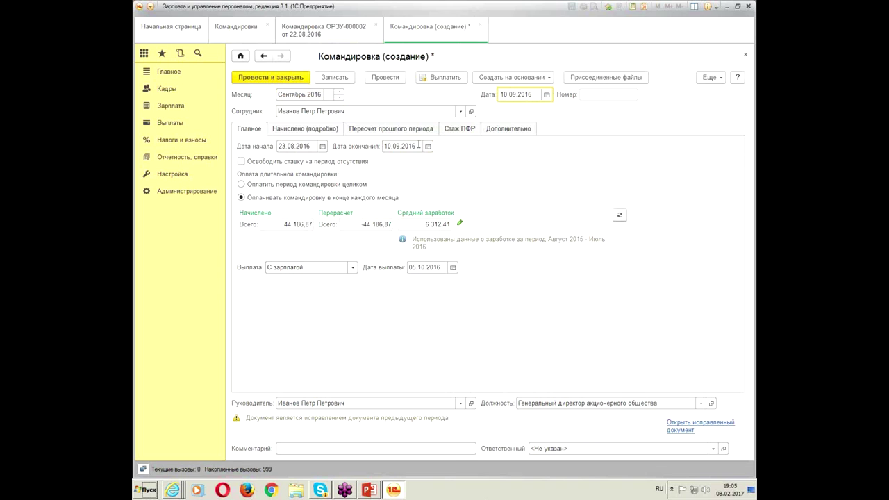
Change the trip end date to 14.09.2016 and recalculate, showing −44 186,87 reversed.
{"action": "left_click", "coordinate": [410, 146]}
{"action": "type", "text": "14"}
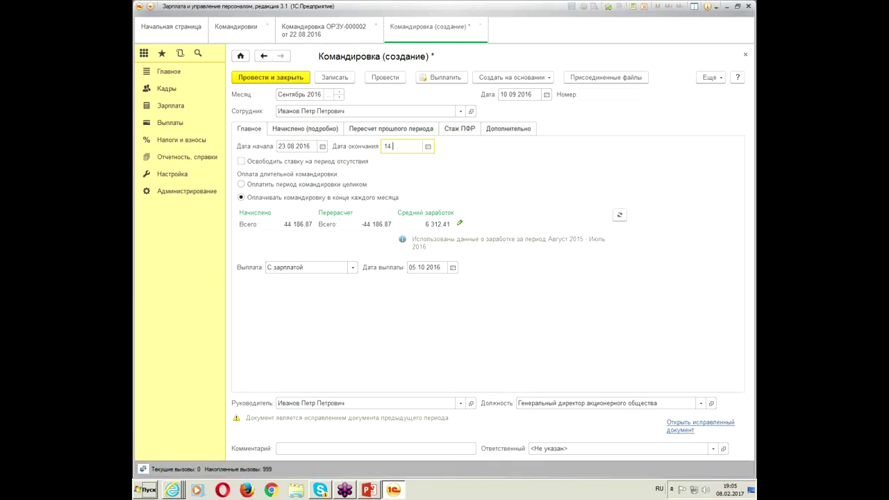
{"action": "type", "text": ".09.2016"}
{"action": "key", "text": "Tab"}
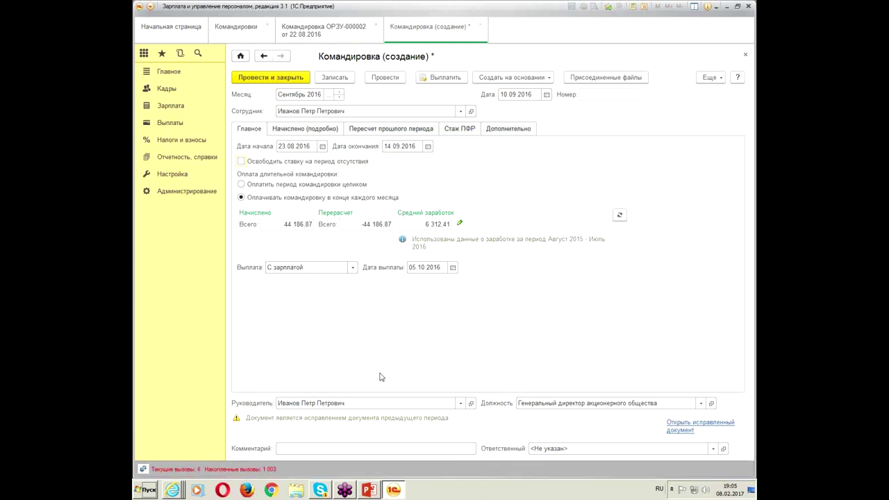
{"action": "left_click", "coordinate": [620, 217]}
{"action": "left_click", "coordinate": [386, 230]}
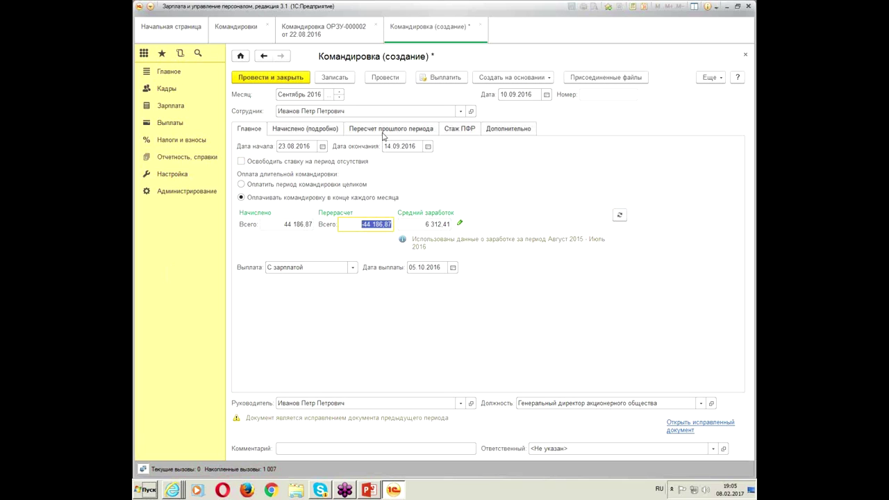
Review detailed accruals and previous-period recalculation, including the −7.00 days reversal ending 31.08.2016.
{"action": "left_click", "coordinate": [321, 131]}
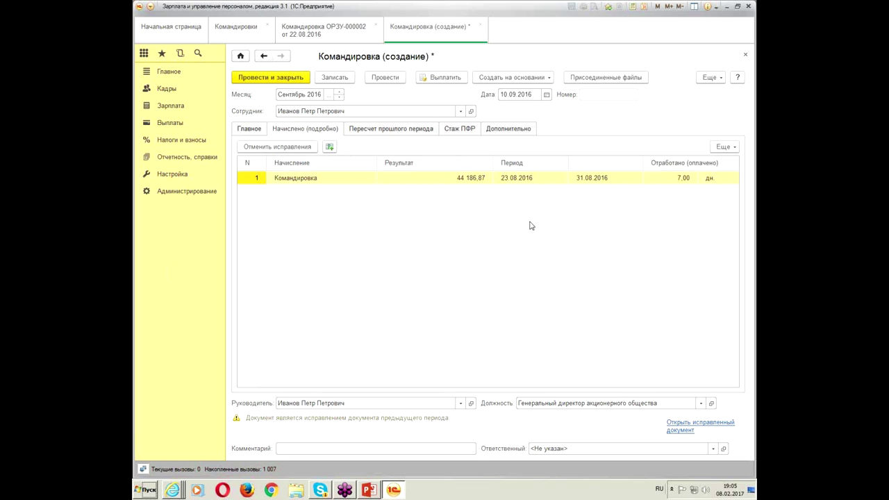
{"action": "left_click", "coordinate": [504, 132]}
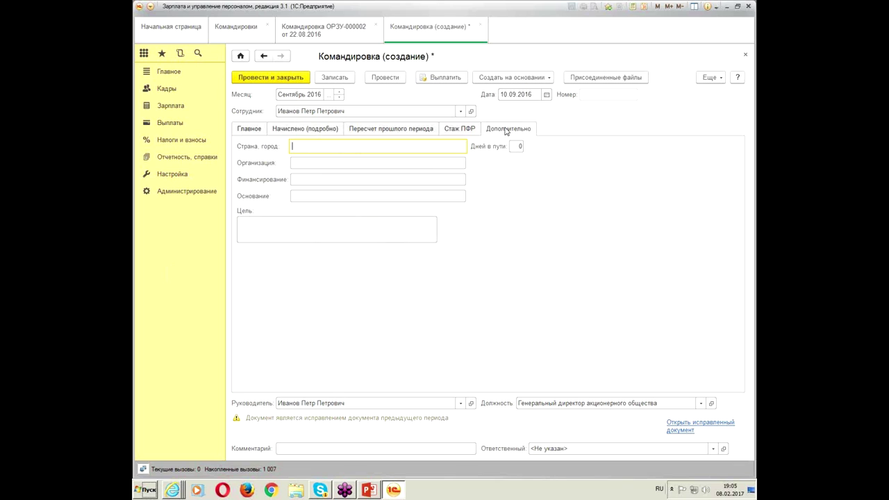
{"action": "left_click", "coordinate": [411, 131]}
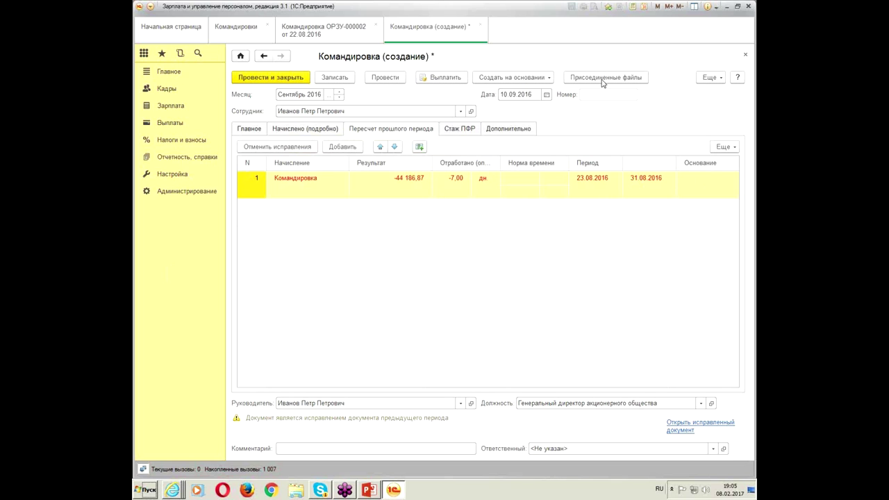
{"action": "left_click", "coordinate": [320, 130]}
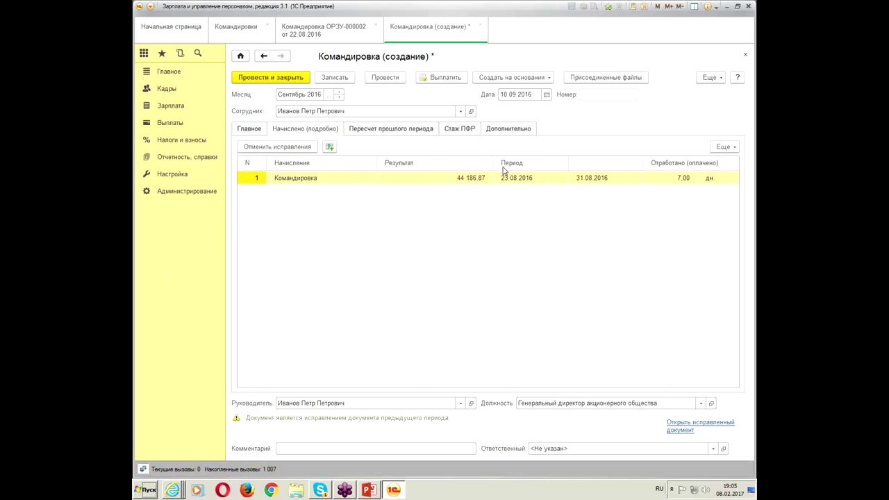
{"action": "left_click", "coordinate": [329, 146]}
{"action": "left_click", "coordinate": [520, 128]}
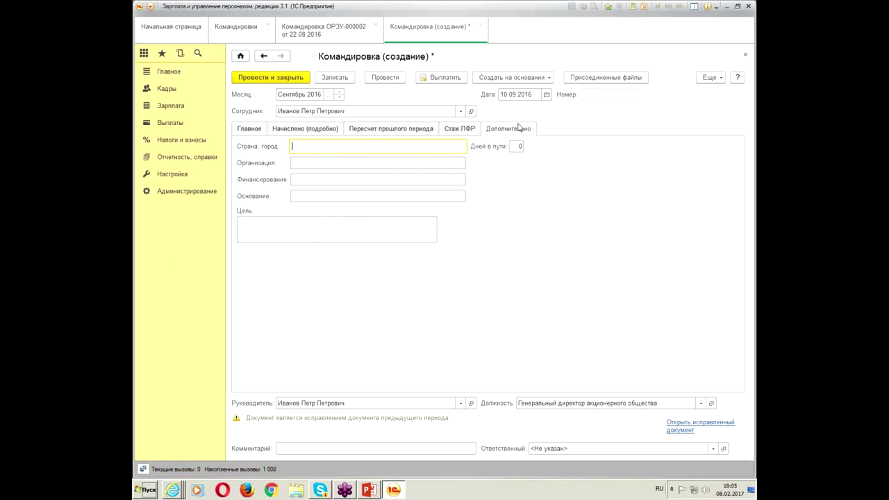
{"action": "left_click", "coordinate": [373, 131]}
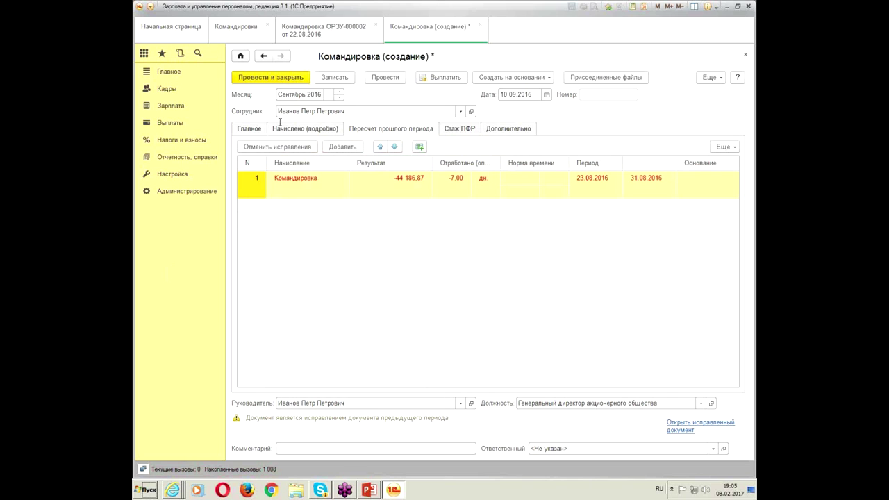
{"action": "left_click", "coordinate": [303, 186]}
{"action": "left_click", "coordinate": [436, 186]}
{"action": "left_click", "coordinate": [636, 195]}
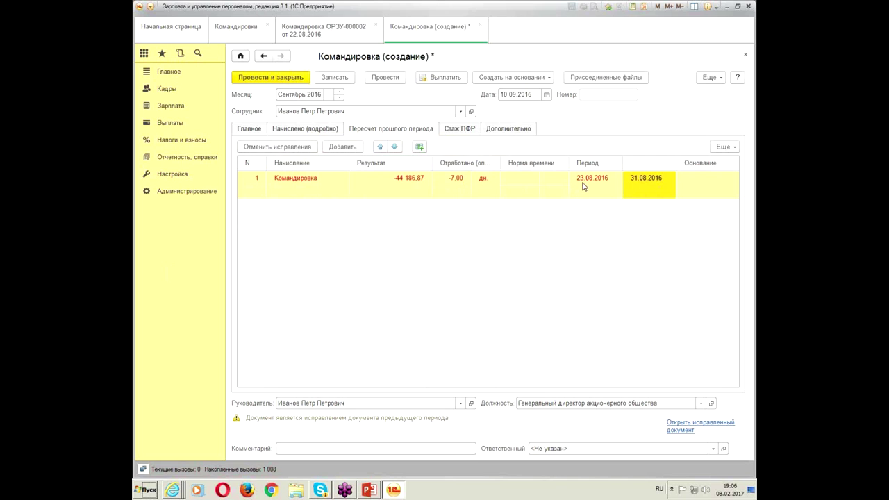
{"action": "left_click", "coordinate": [248, 129]}
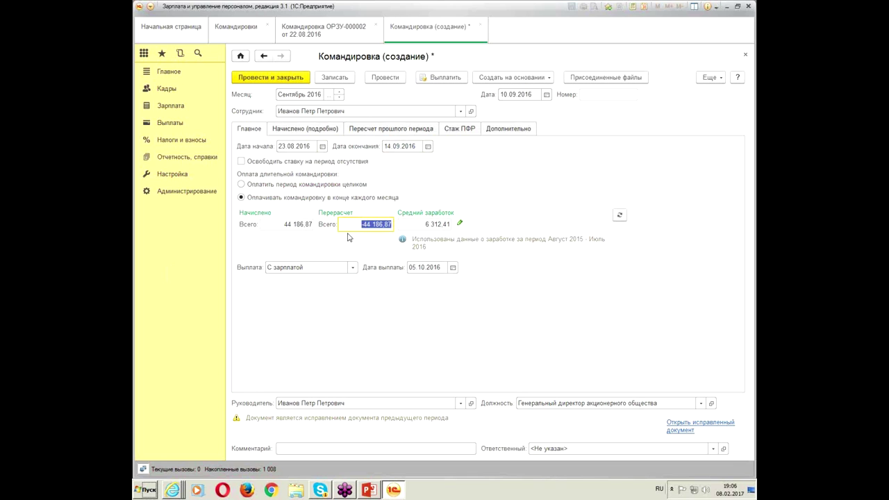
Show detailed accrual columns and save the correction as ОРЗУ-000003.
{"action": "left_click", "coordinate": [330, 130]}
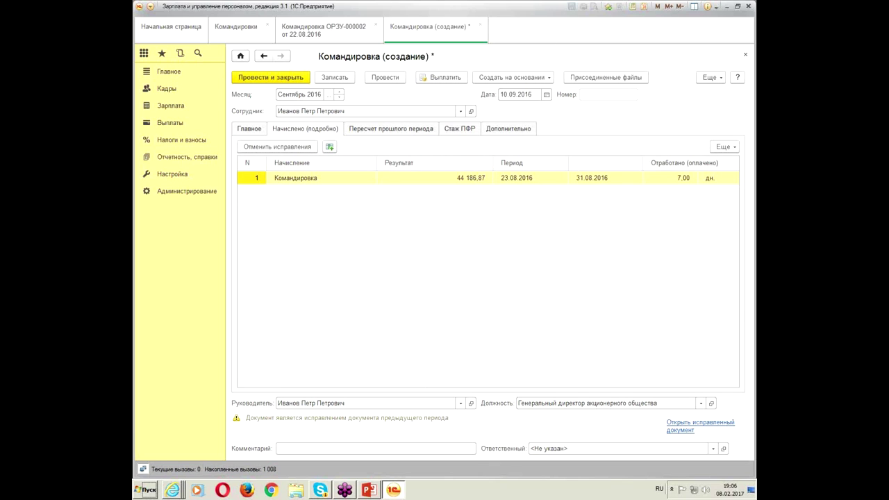
{"action": "left_click", "coordinate": [723, 147]}
{"action": "left_click", "coordinate": [623, 253]}
{"action": "left_click", "coordinate": [319, 79]}
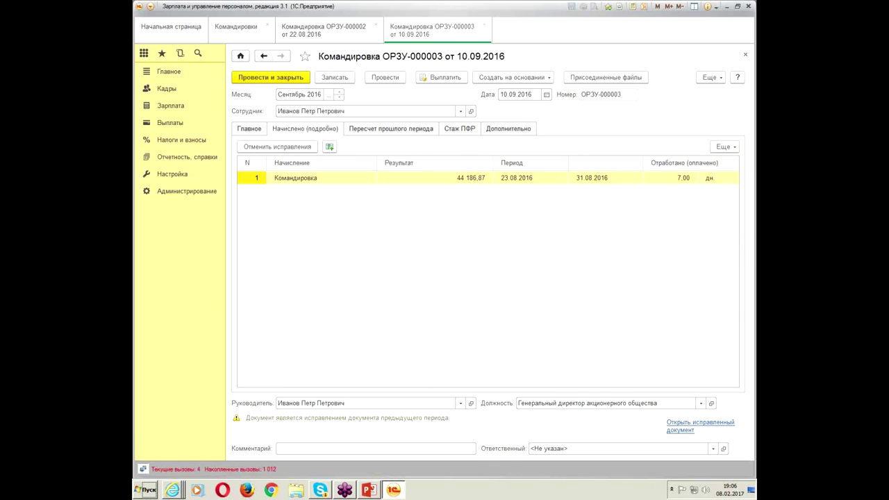
{"action": "left_click", "coordinate": [250, 129]}
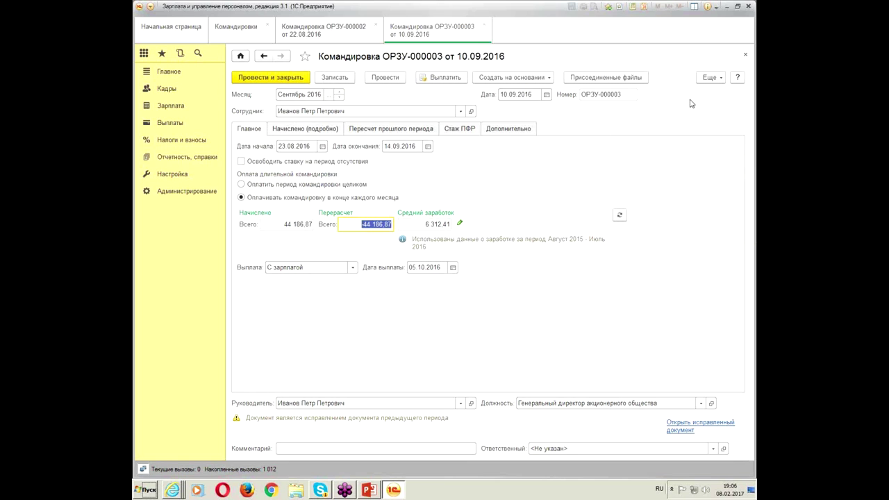
{"action": "left_click", "coordinate": [722, 78]}
{"action": "mouse_move", "coordinate": [643, 275]}
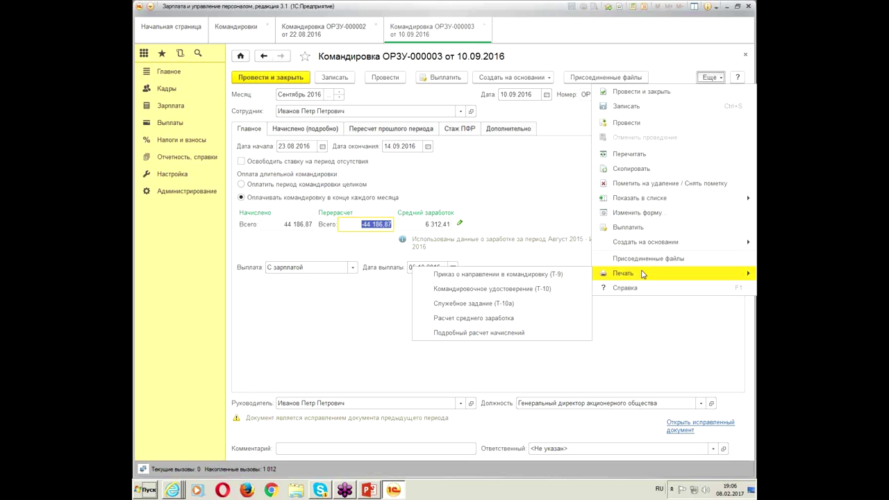
Preview the Приказ (Т-9) business trip order printout and close it.
{"action": "left_click", "coordinate": [526, 275]}
{"action": "scroll", "coordinate": [565, 253], "scroll_direction": "down", "scroll_amount": 2}
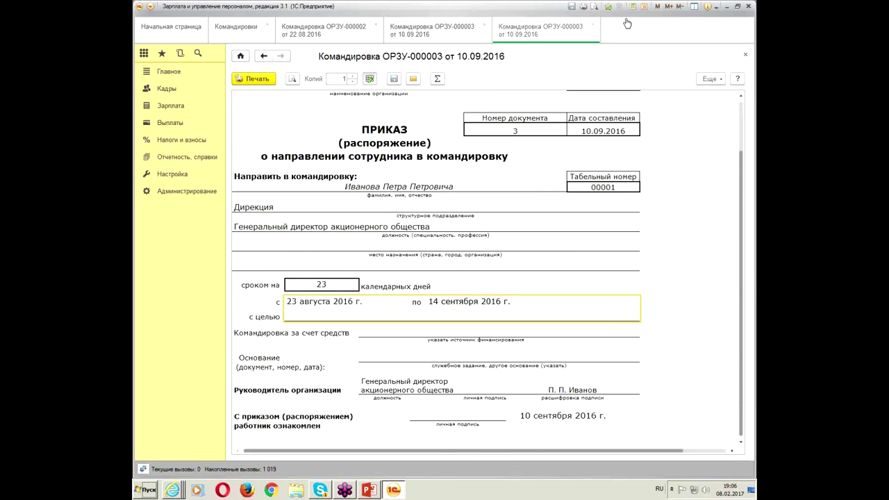
{"action": "left_click", "coordinate": [592, 24]}
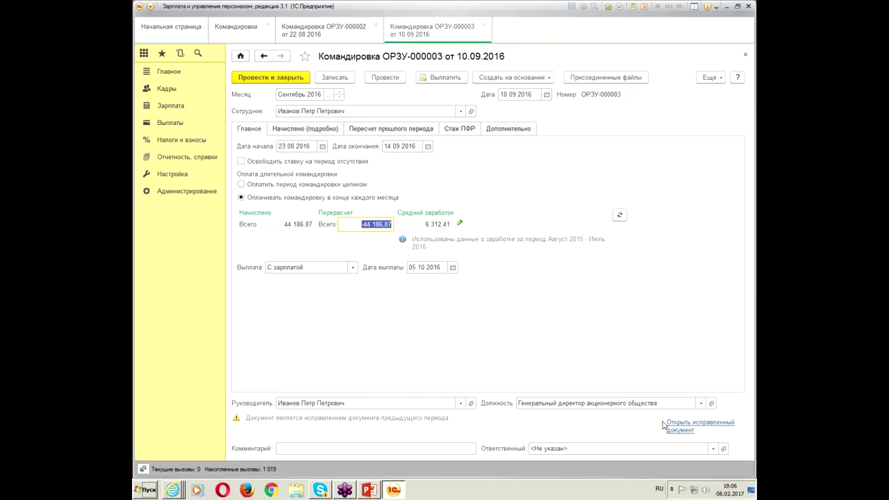
Post the document and review the Подробный расчет начислений printout averaging 6 312,41 daily.
{"action": "left_click", "coordinate": [709, 78]}
{"action": "mouse_move", "coordinate": [630, 276]}
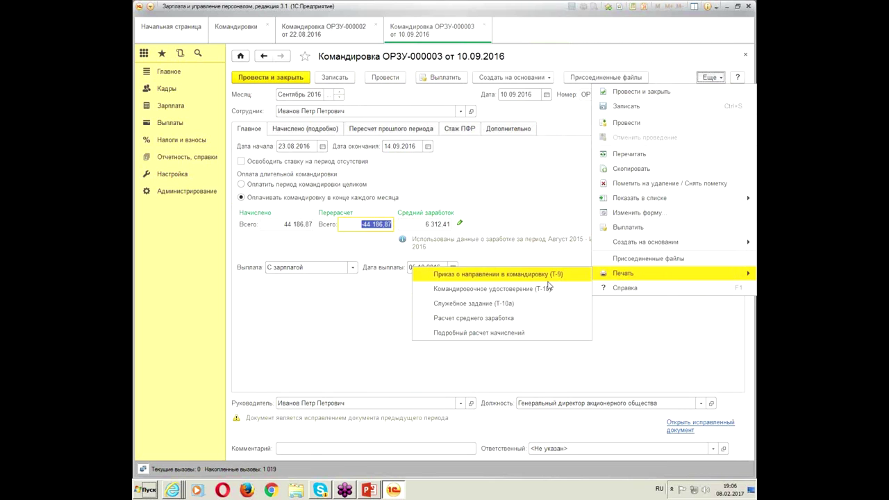
{"action": "left_click", "coordinate": [522, 334]}
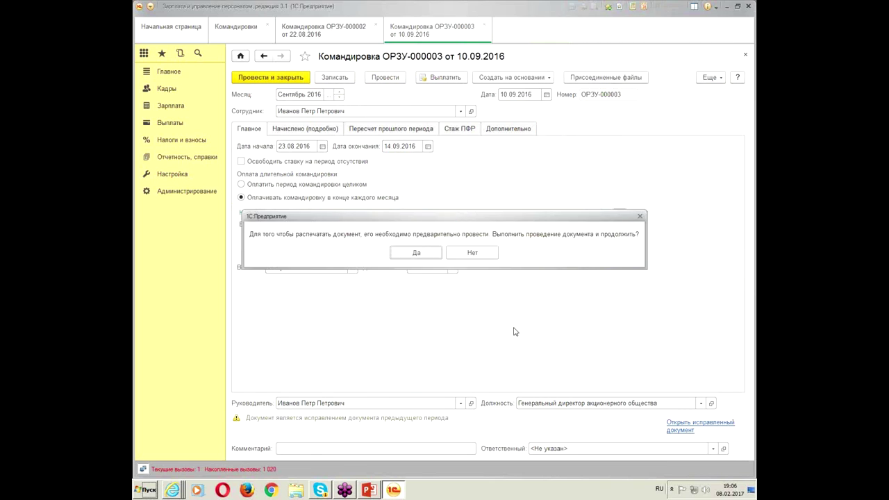
{"action": "left_click", "coordinate": [425, 257]}
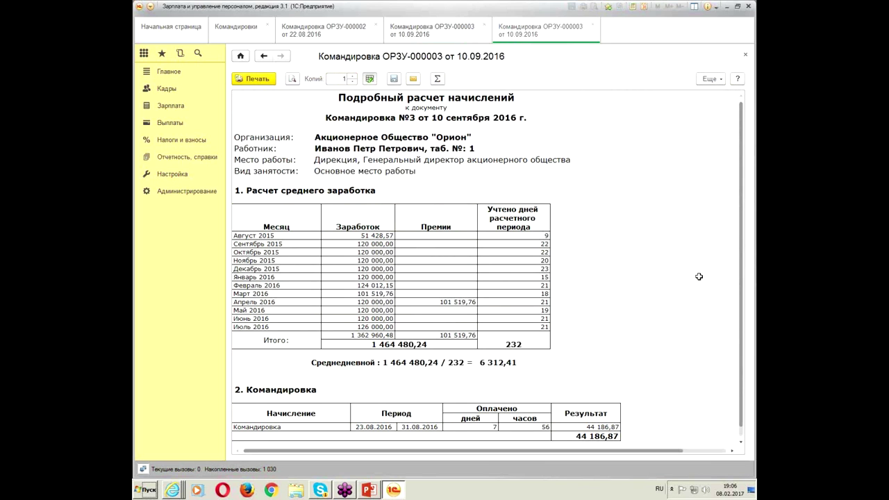
{"action": "scroll", "coordinate": [681, 275], "scroll_direction": "down", "scroll_amount": 5}
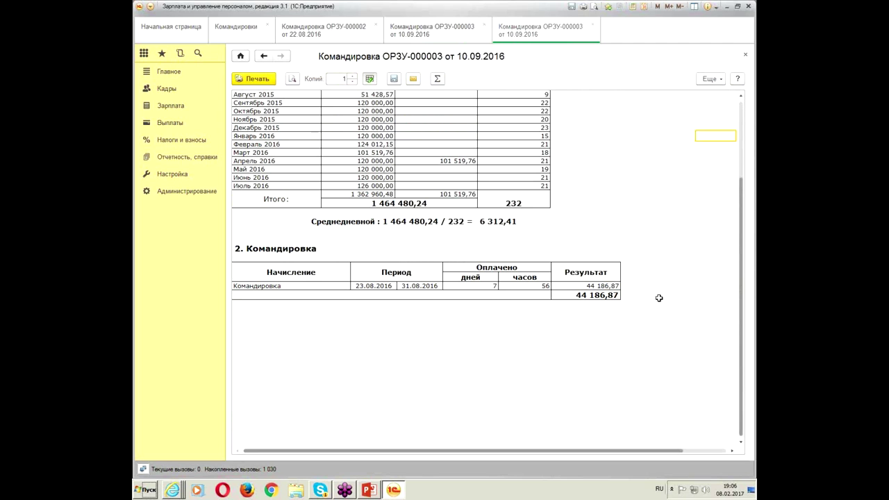
{"action": "left_click", "coordinate": [569, 289]}
{"action": "left_click_drag", "start_coordinate": [371, 288], "coordinate": [541, 288]}
{"action": "left_click", "coordinate": [626, 304]}
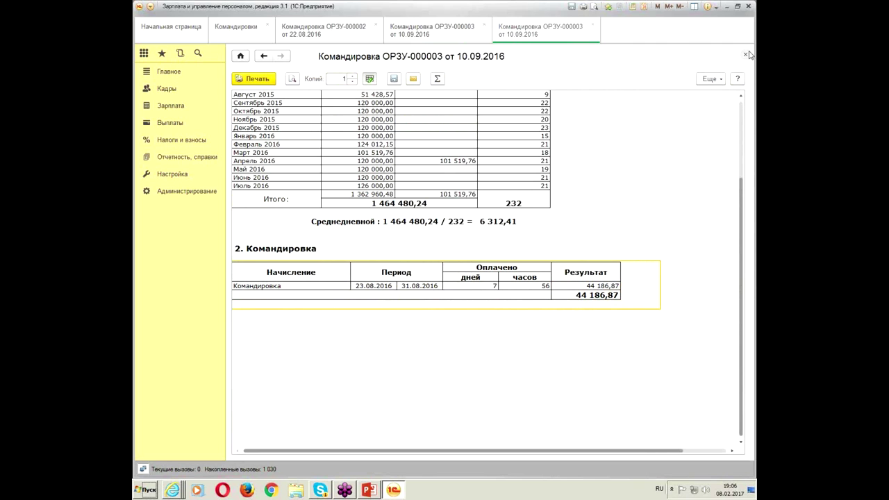
{"action": "left_click", "coordinate": [746, 55]}
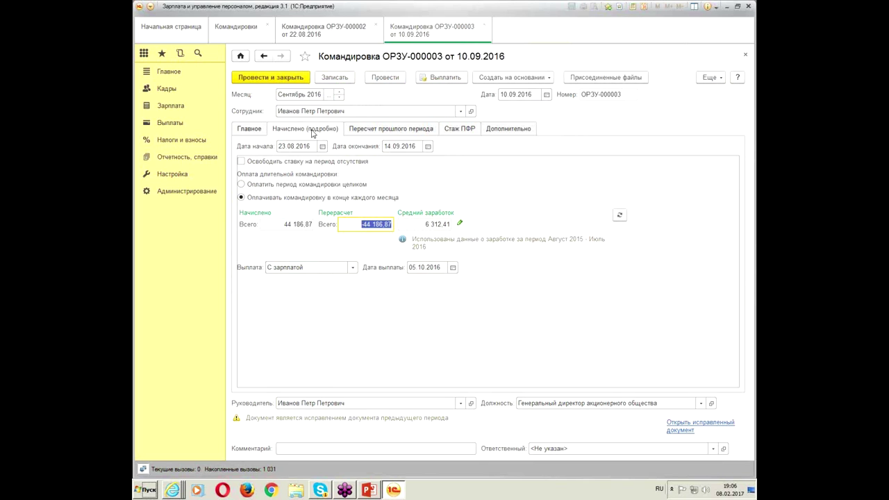
{"action": "left_click", "coordinate": [393, 128]}
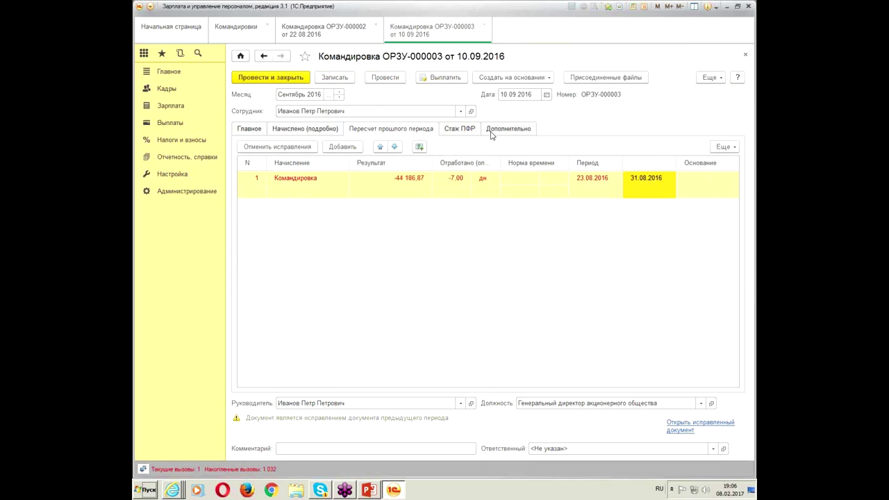
Post and close correction ОРЗУ-000003, then close the ОРЗУ-000003 and ОРЗУ-000002 trip documents.
{"action": "left_click", "coordinate": [287, 77]}
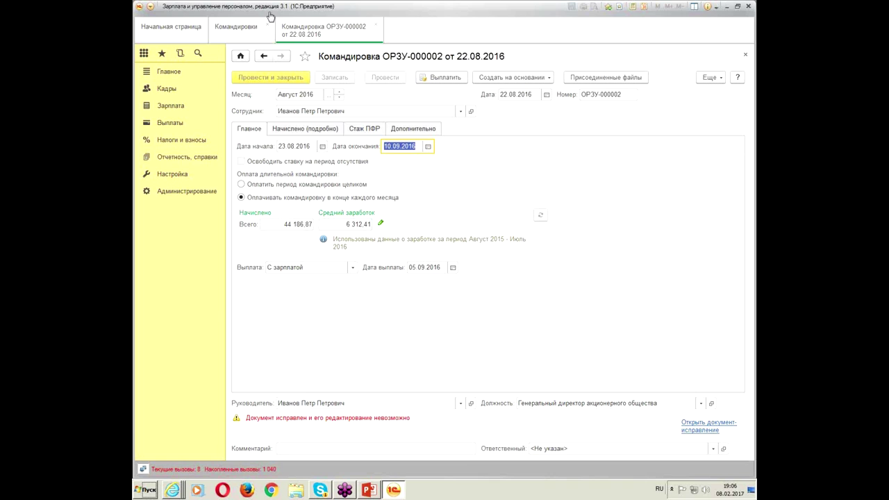
{"action": "left_click", "coordinate": [238, 30]}
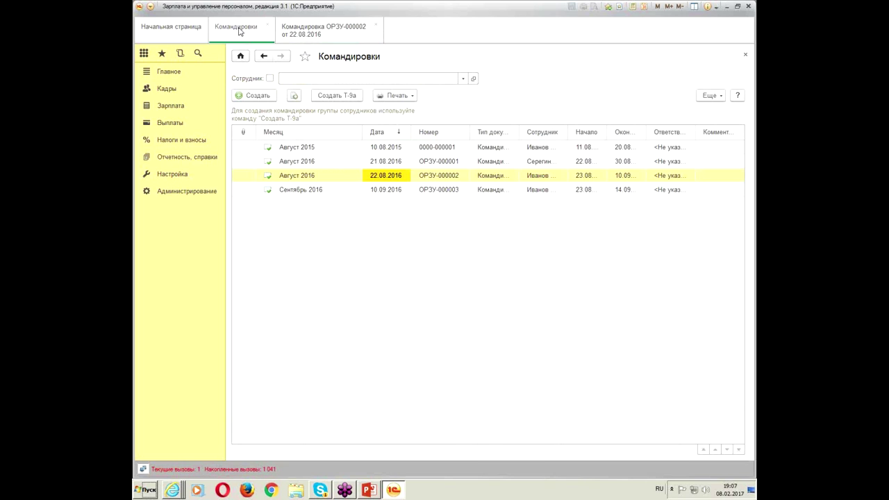
{"action": "left_click", "coordinate": [361, 31]}
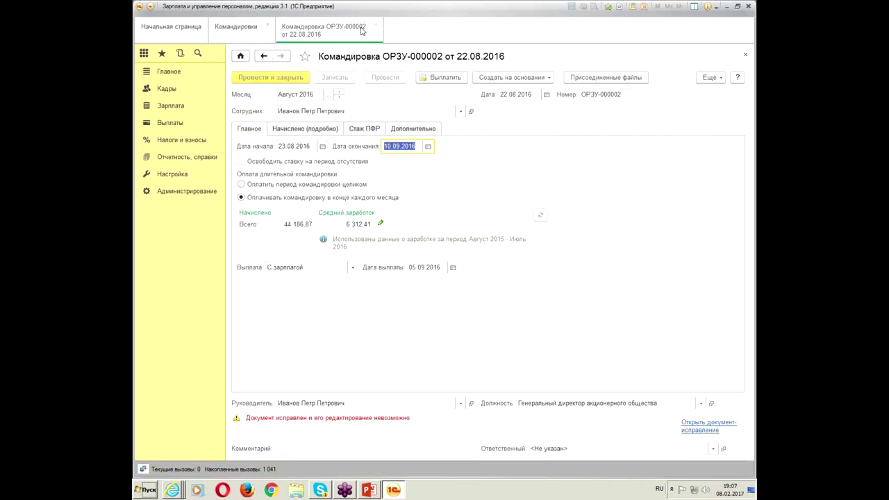
{"action": "left_click", "coordinate": [232, 32]}
{"action": "double_click", "coordinate": [463, 190]}
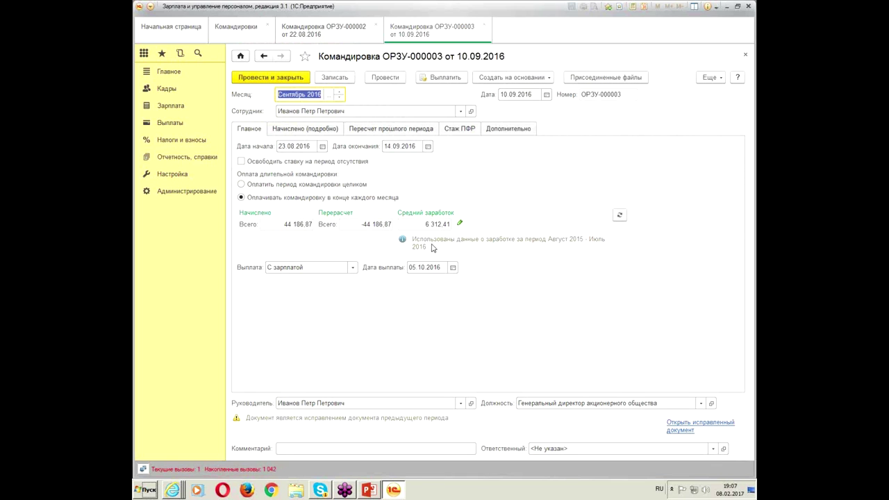
{"action": "left_click", "coordinate": [481, 26]}
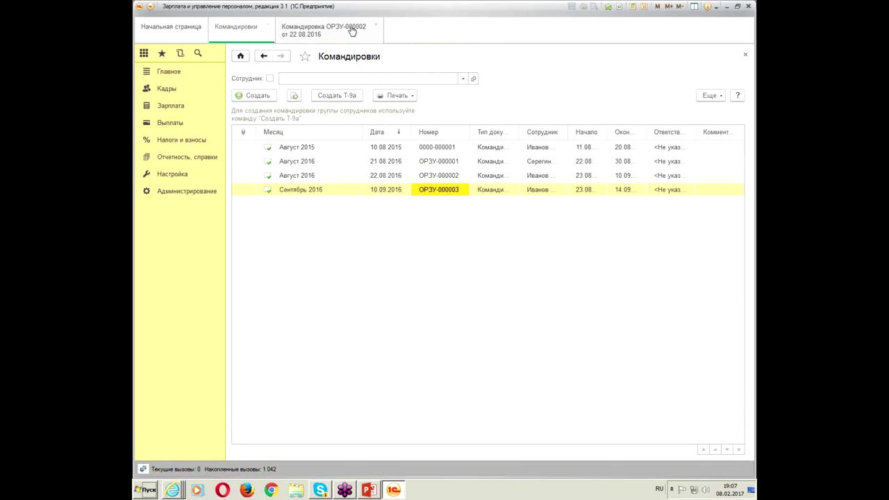
{"action": "left_click", "coordinate": [337, 28]}
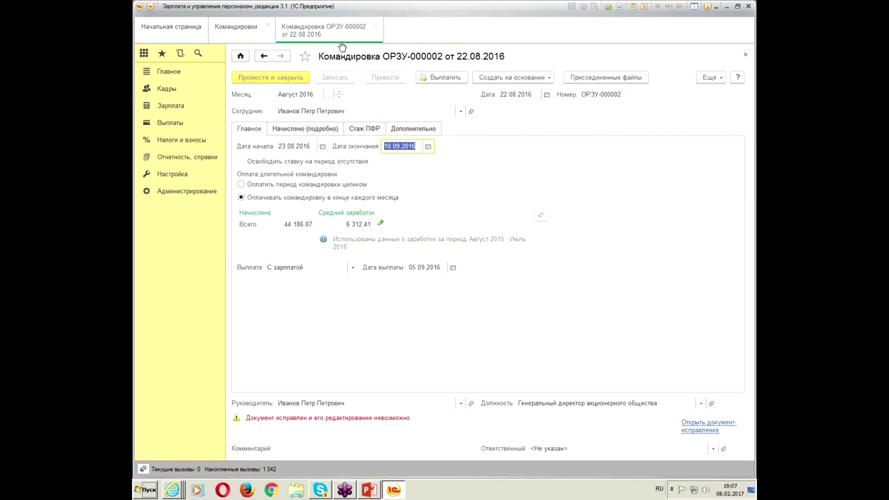
{"action": "left_click", "coordinate": [378, 27]}
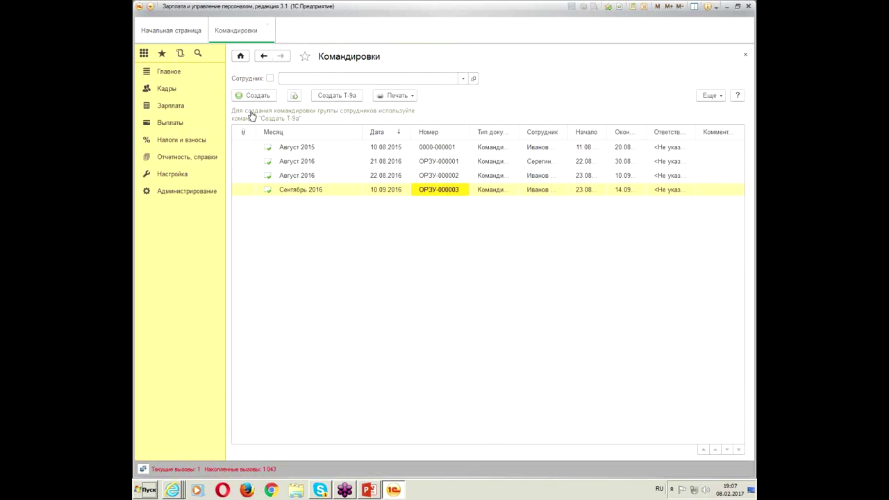
Refill the September 2016 payroll accrual so its Командировка line shows 63 124,10.
{"action": "left_click", "coordinate": [174, 106]}
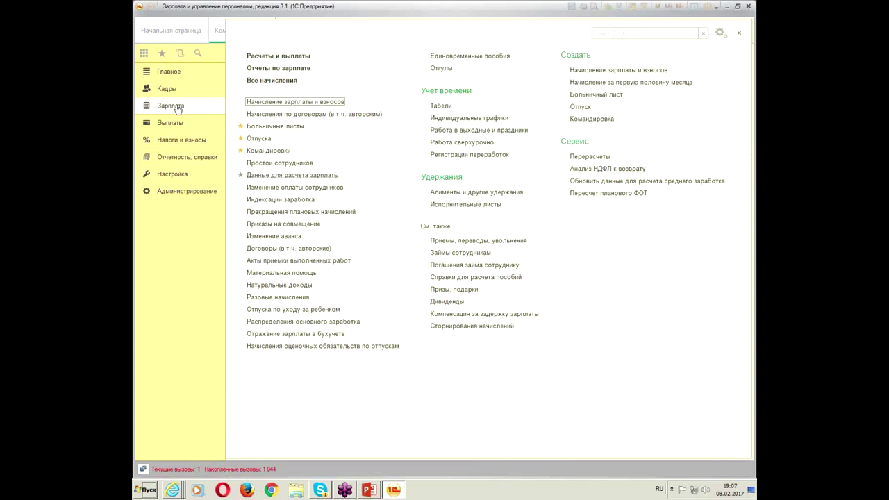
{"action": "left_click", "coordinate": [285, 104]}
{"action": "double_click", "coordinate": [437, 237]}
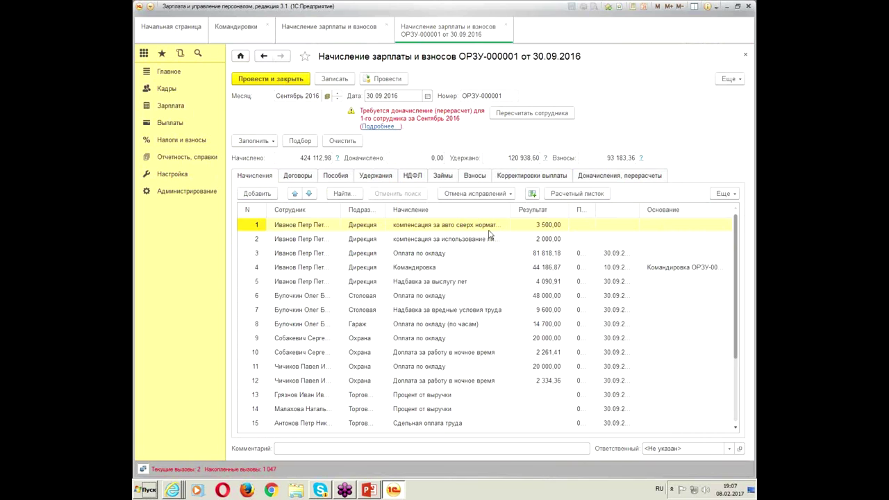
{"action": "left_click", "coordinate": [385, 270]}
{"action": "left_click", "coordinate": [540, 274]}
{"action": "left_click", "coordinate": [254, 141]}
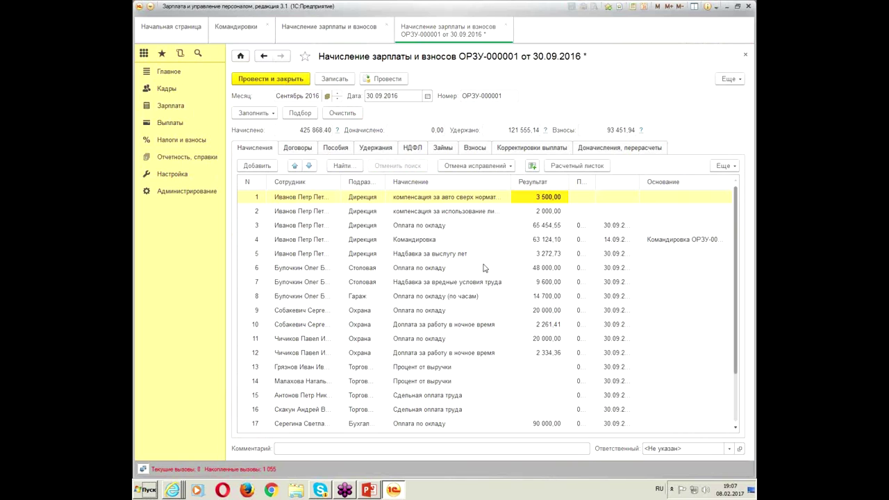
{"action": "left_click", "coordinate": [549, 239]}
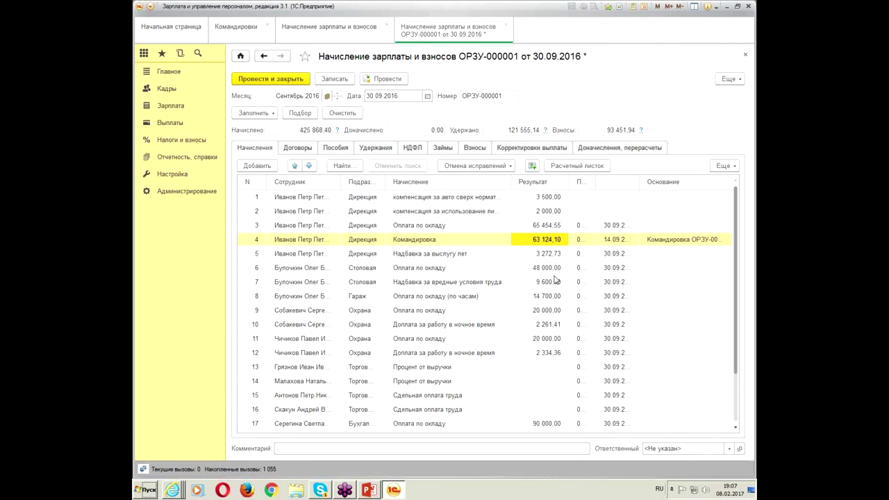
Check the employee's payslip for the September trip days and the 63 124,10 trip amount.
{"action": "left_click", "coordinate": [579, 166]}
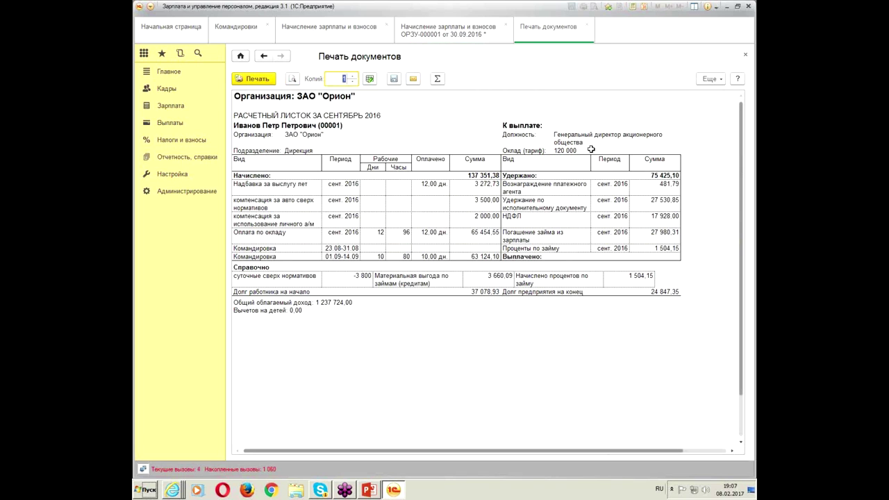
{"action": "left_click_drag", "start_coordinate": [340, 256], "coordinate": [483, 256]}
{"action": "left_click", "coordinate": [483, 256]}
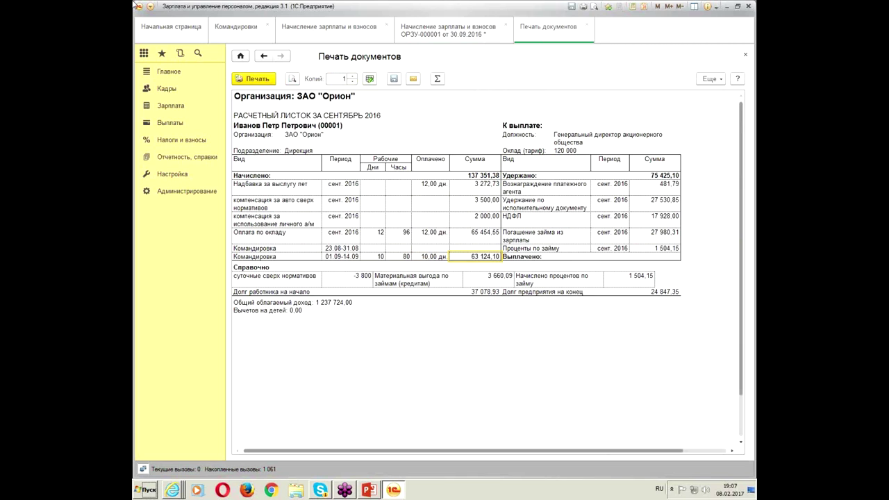
{"action": "left_click", "coordinate": [585, 24]}
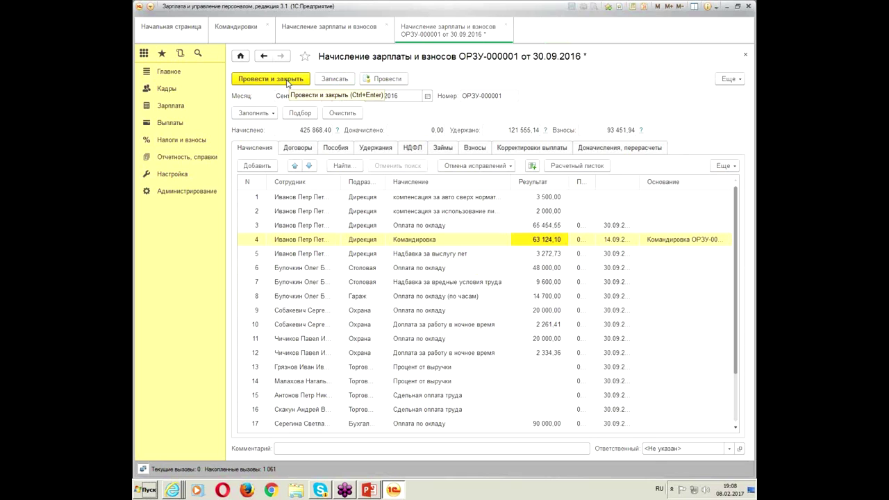
Post the September payroll accrual, then reopen it to verify and close it.
{"action": "left_click", "coordinate": [264, 80]}
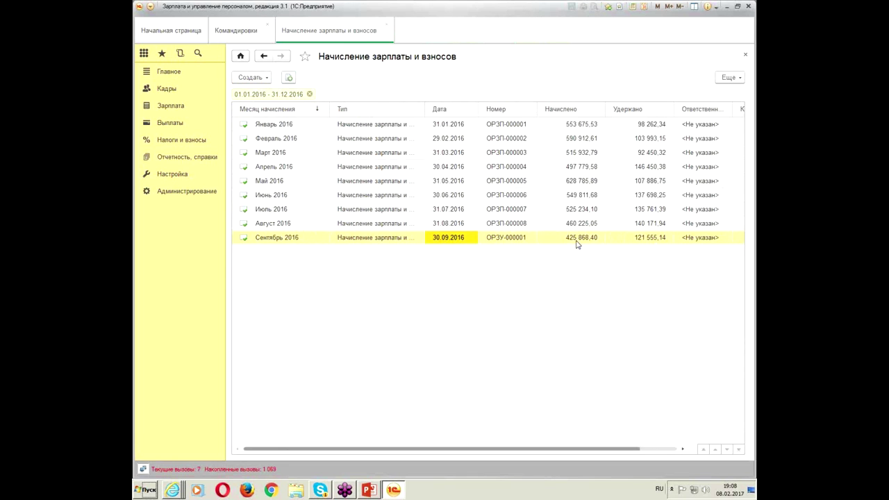
{"action": "double_click", "coordinate": [576, 240]}
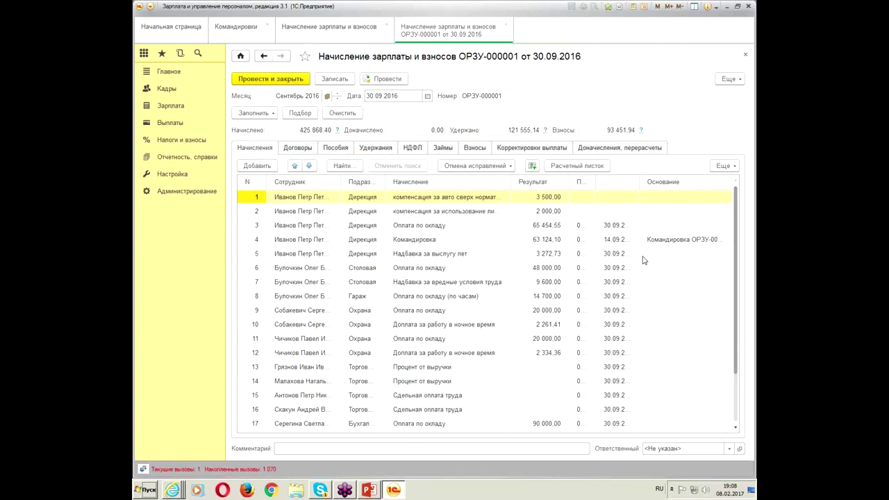
{"action": "left_click", "coordinate": [507, 24]}
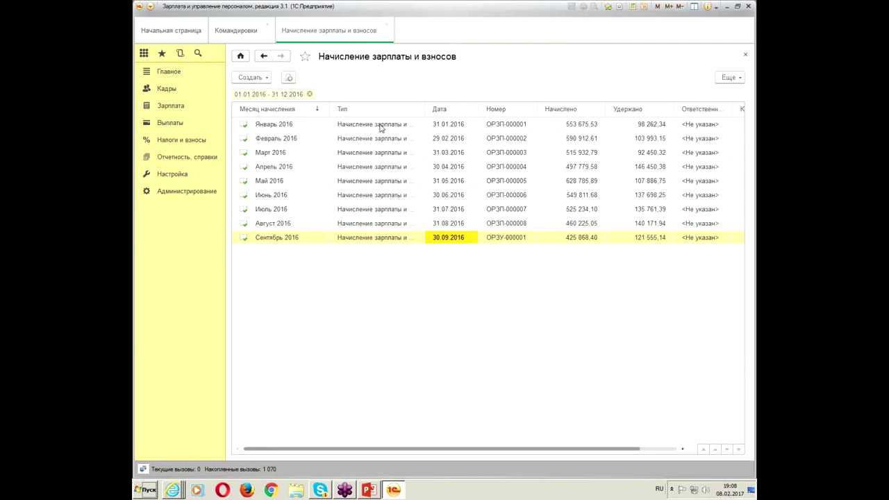
Open the other employee's 21.08.2016 trip ОРЗУ-000001 and create a September 2016 correction of it.
{"action": "left_click", "coordinate": [264, 30]}
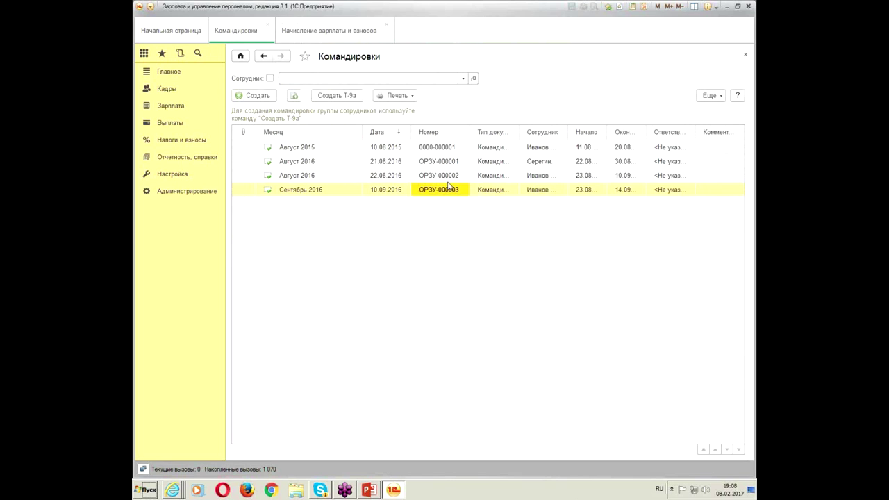
{"action": "left_click", "coordinate": [546, 163]}
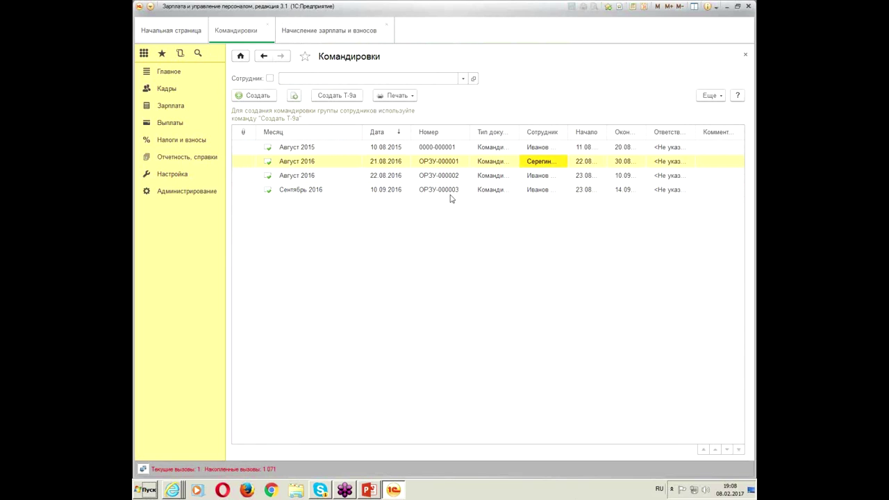
{"action": "double_click", "coordinate": [382, 162]}
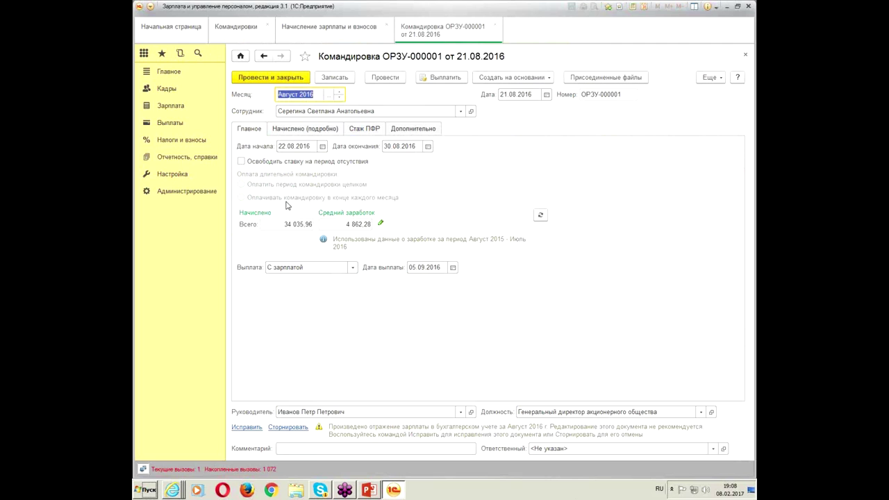
{"action": "left_click", "coordinate": [307, 129]}
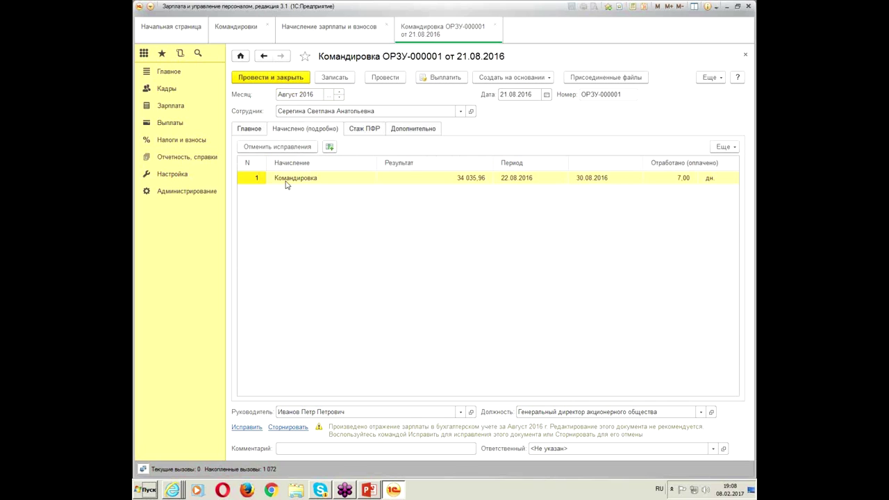
{"action": "left_click", "coordinate": [239, 133]}
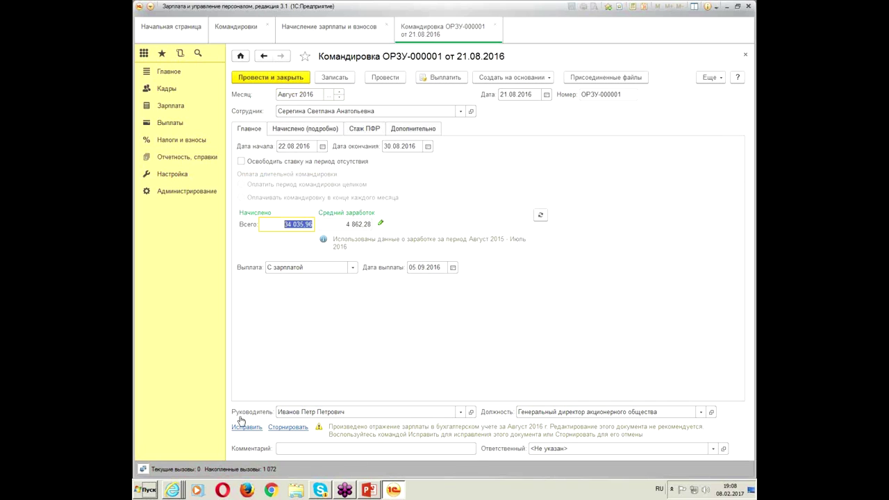
{"action": "left_click", "coordinate": [586, 194]}
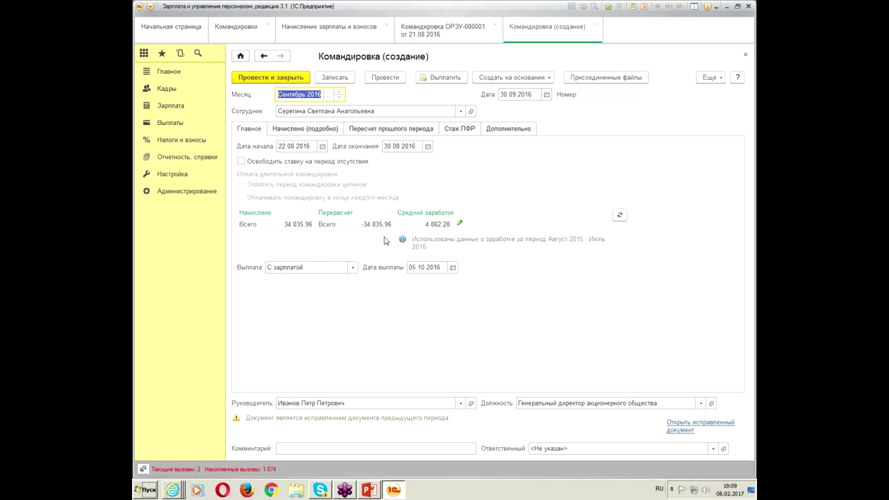
Date the correction 04.09.2017, end the trip on 04.09.2016, and pay the whole period at once.
{"action": "left_click", "coordinate": [533, 97]}
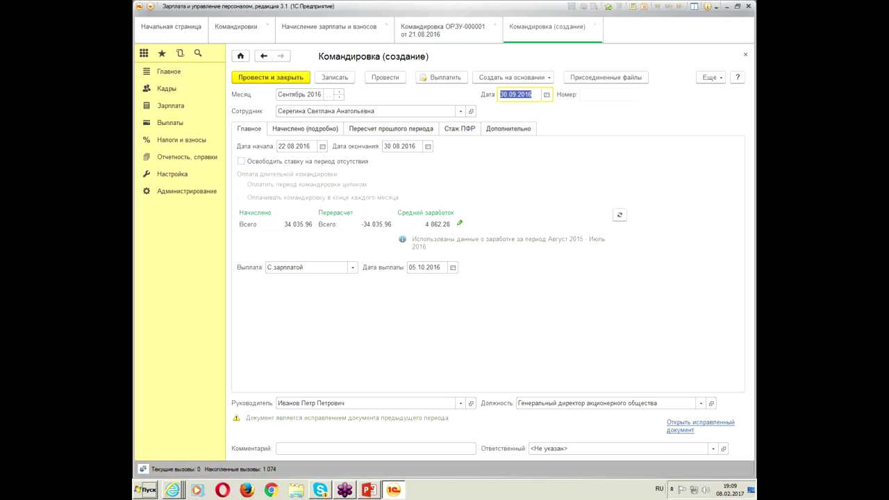
{"action": "type", "text": "04.09"}
{"action": "key", "text": "Tab"}
{"action": "key", "text": "Tab"}
{"action": "type", "text": "04.09"}
{"action": "key", "text": "Tab"}
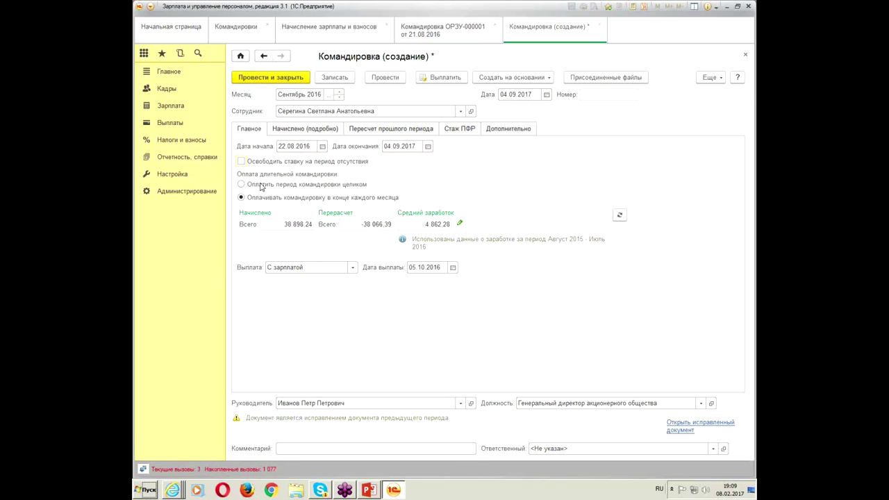
{"action": "left_click", "coordinate": [292, 185]}
{"action": "left_click", "coordinate": [416, 147]}
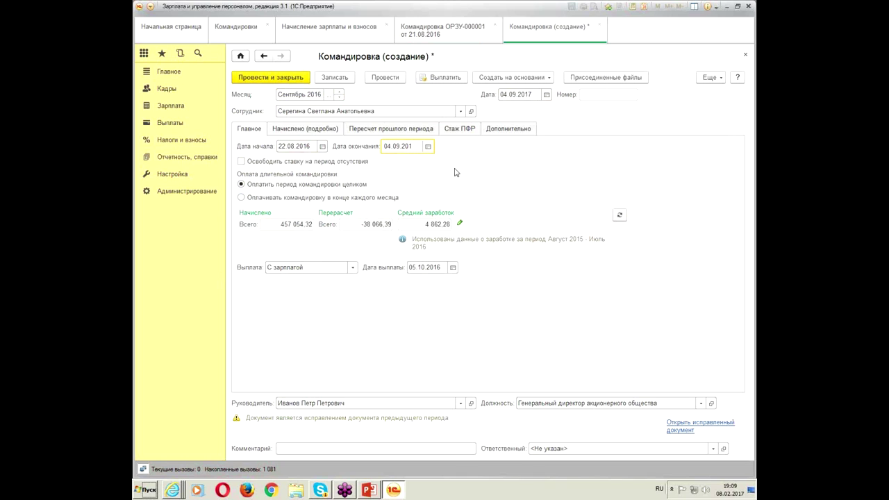
{"action": "type", "text": "6"}
{"action": "key", "text": "Tab"}
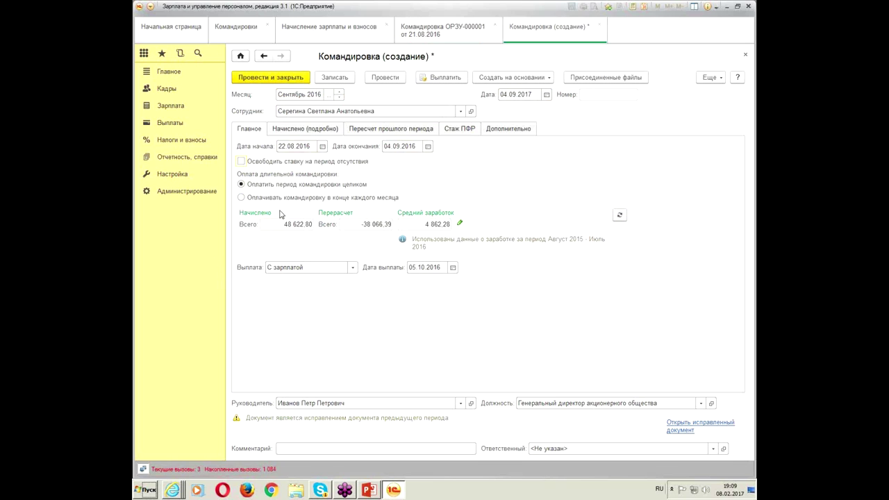
Review the 48 622,80 detailed accruals against the −38 066,39 previous-period recalculation.
{"action": "left_click", "coordinate": [297, 129]}
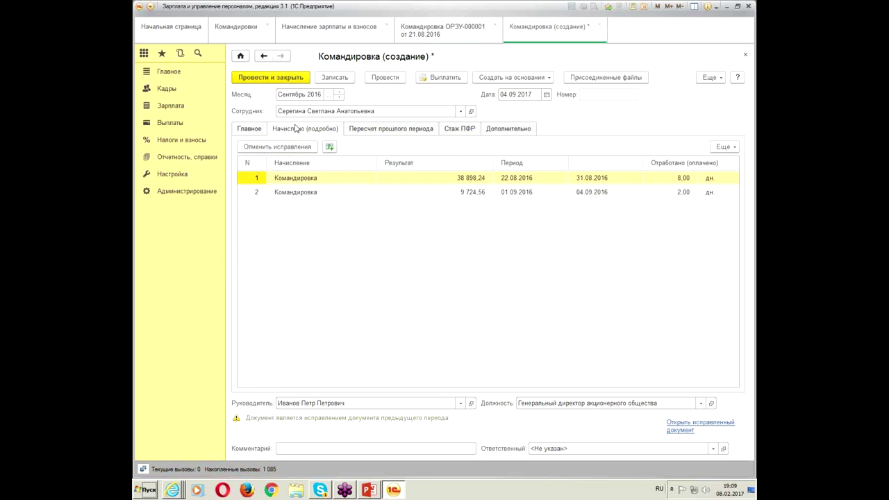
{"action": "left_click", "coordinate": [391, 128]}
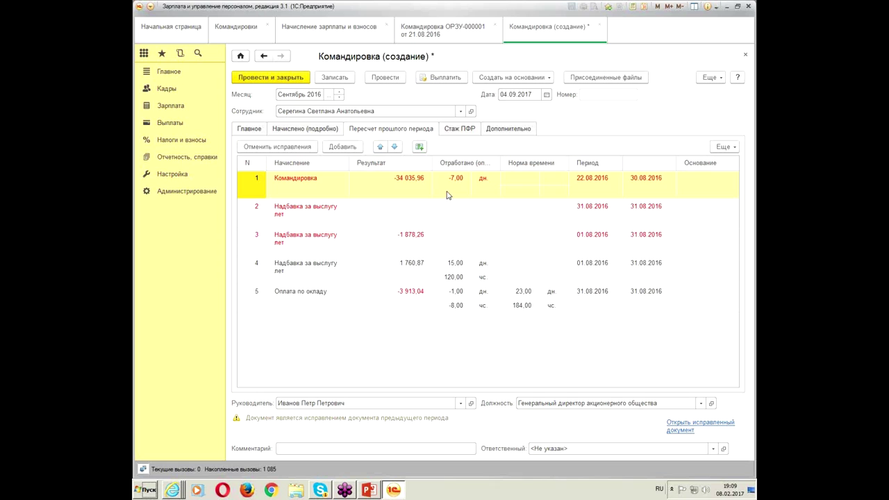
{"action": "left_click", "coordinate": [251, 131]}
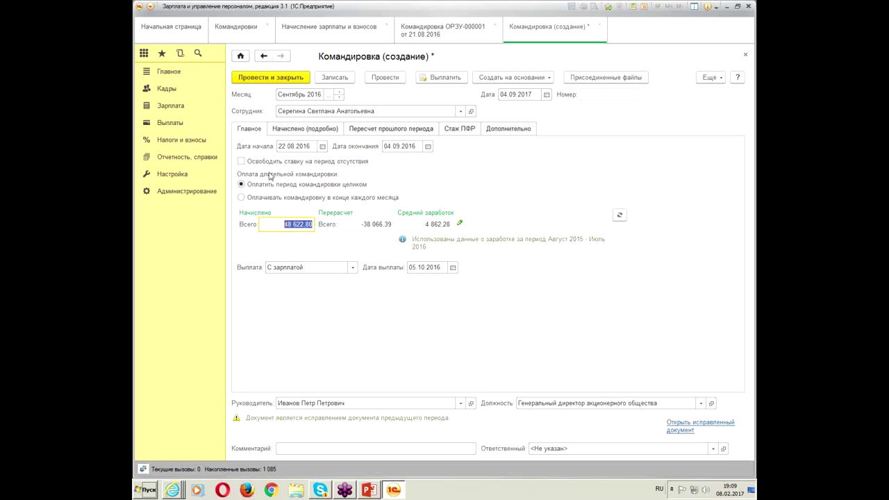
{"action": "left_click", "coordinate": [404, 130]}
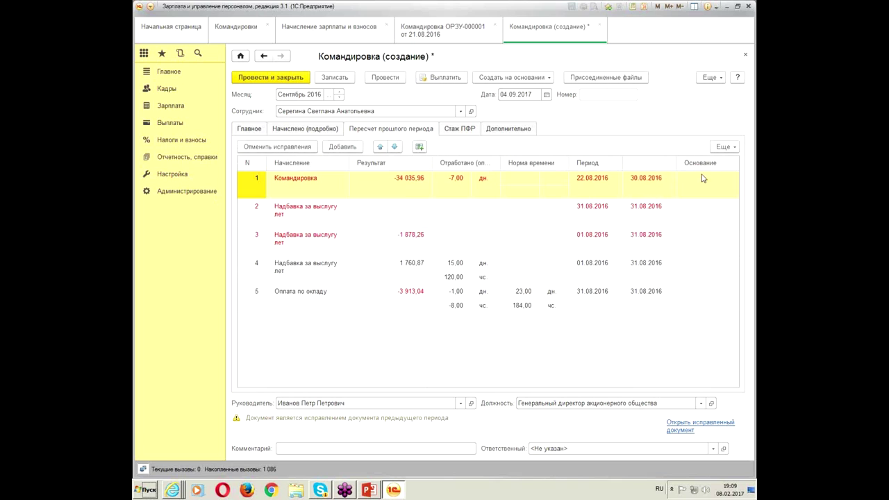
{"action": "left_click", "coordinate": [248, 129]}
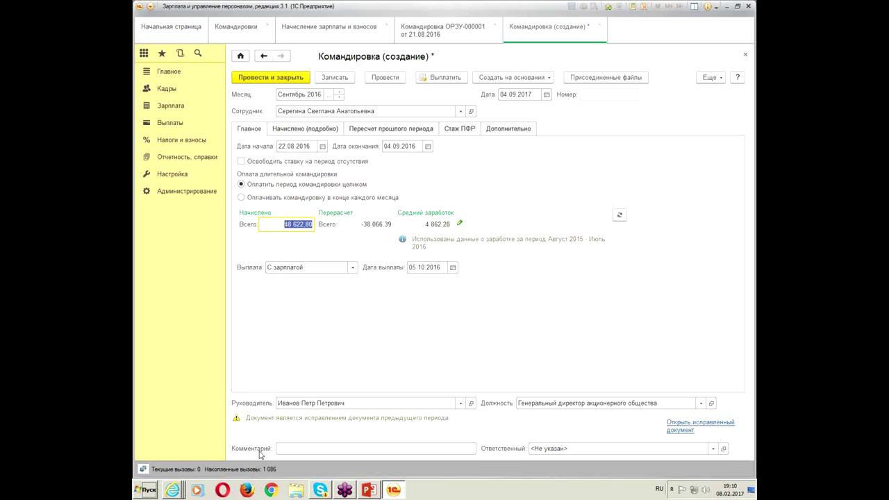
{"action": "left_click", "coordinate": [377, 131]}
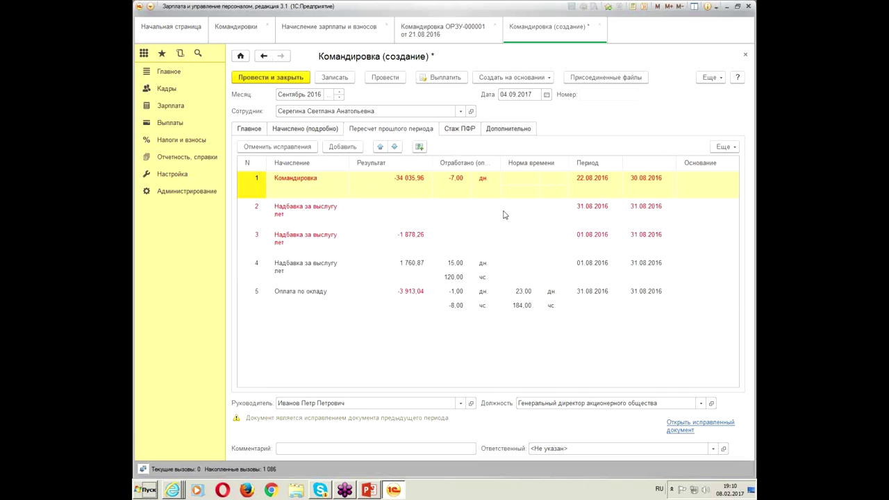
{"action": "left_click", "coordinate": [237, 130]}
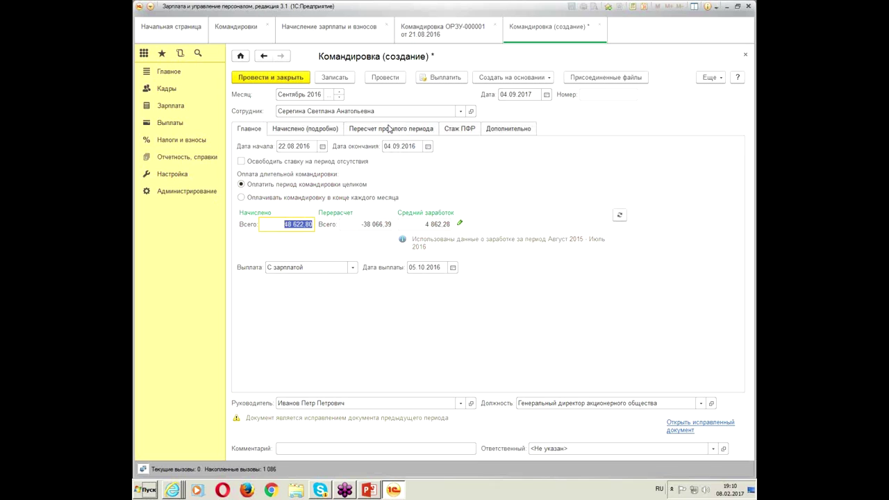
Check both accrual periods' dates and amounts, including the second accrual of 9 724,56.
{"action": "left_click", "coordinate": [411, 132]}
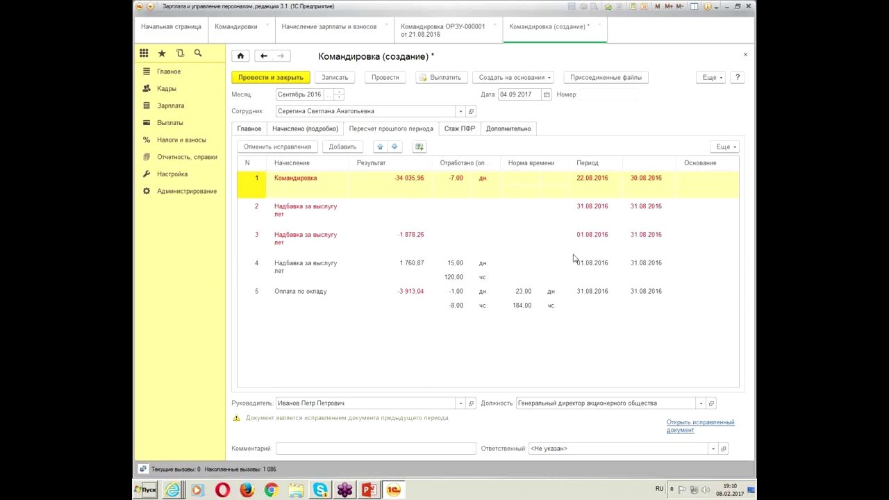
{"action": "left_click", "coordinate": [310, 129]}
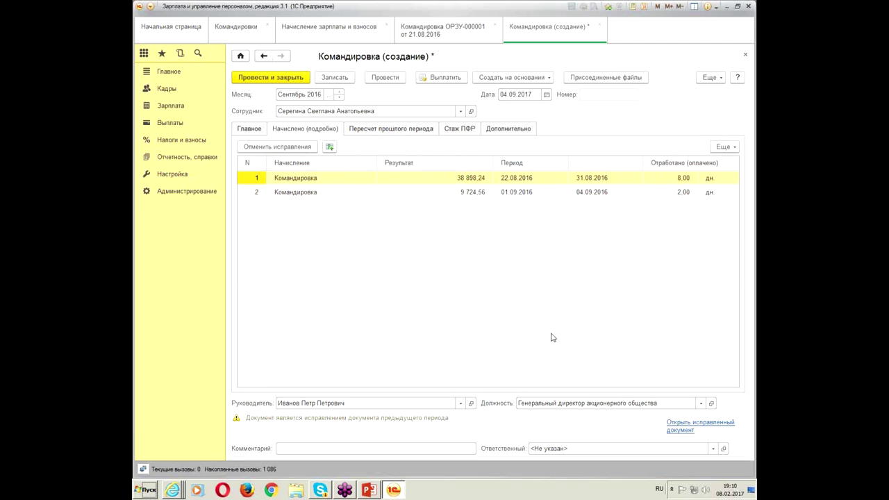
{"action": "left_click", "coordinate": [516, 179]}
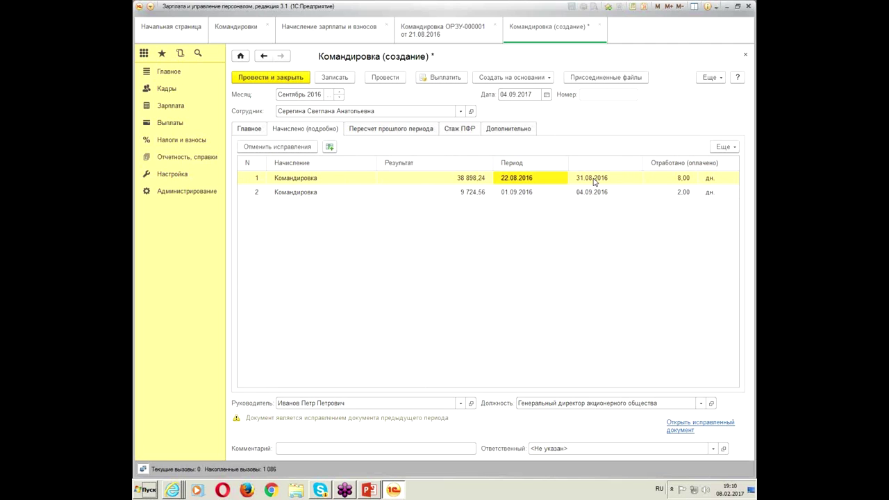
{"action": "left_click", "coordinate": [594, 180]}
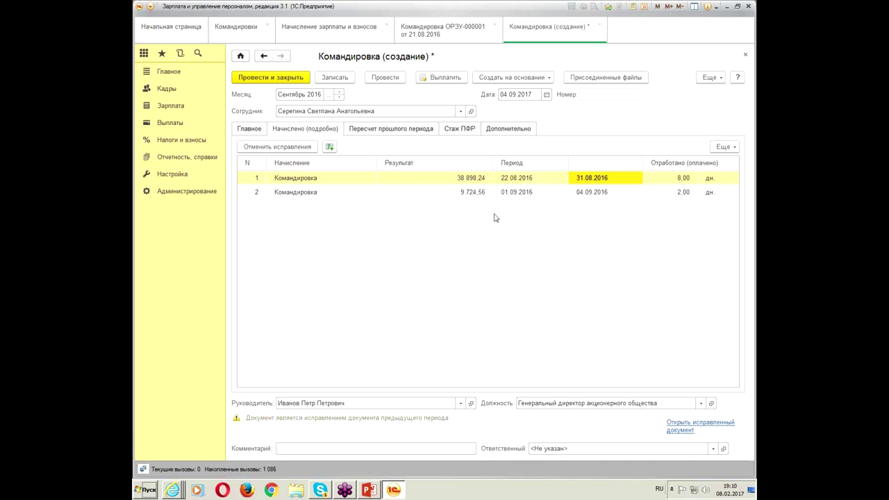
{"action": "left_click", "coordinate": [464, 181]}
{"action": "left_click", "coordinate": [640, 184]}
{"action": "left_click", "coordinate": [535, 181]}
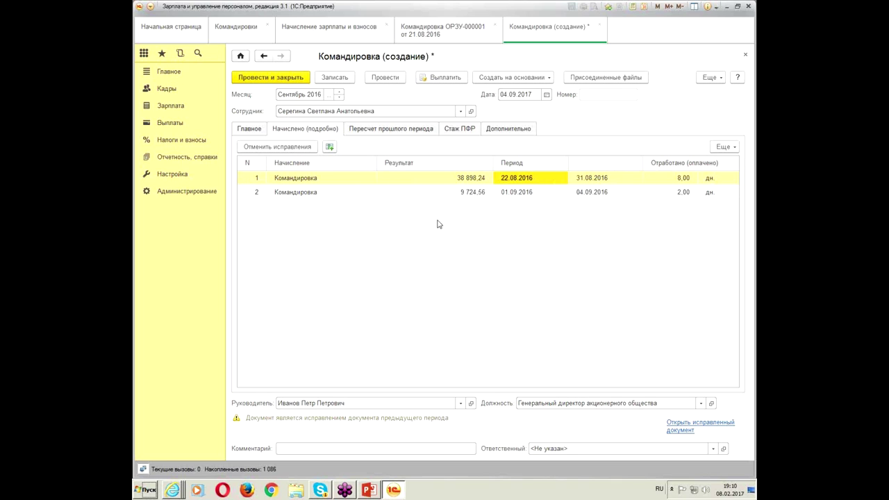
{"action": "left_click", "coordinate": [606, 179]}
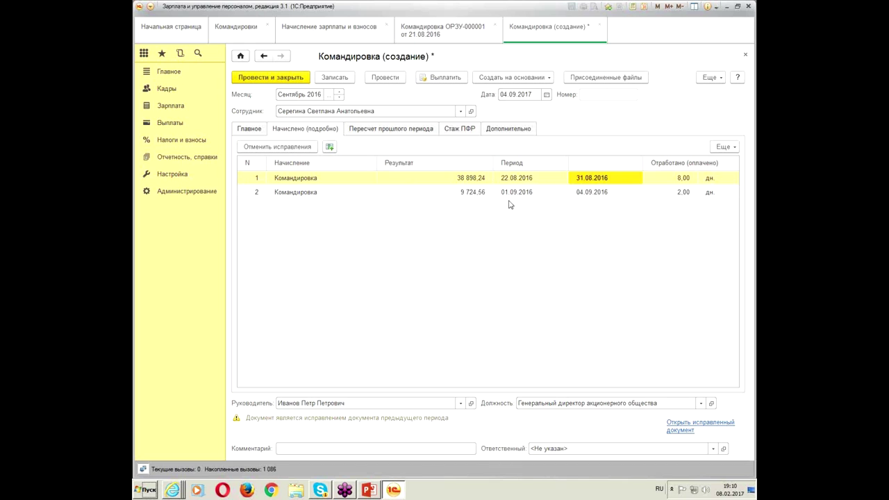
{"action": "left_click", "coordinate": [442, 195]}
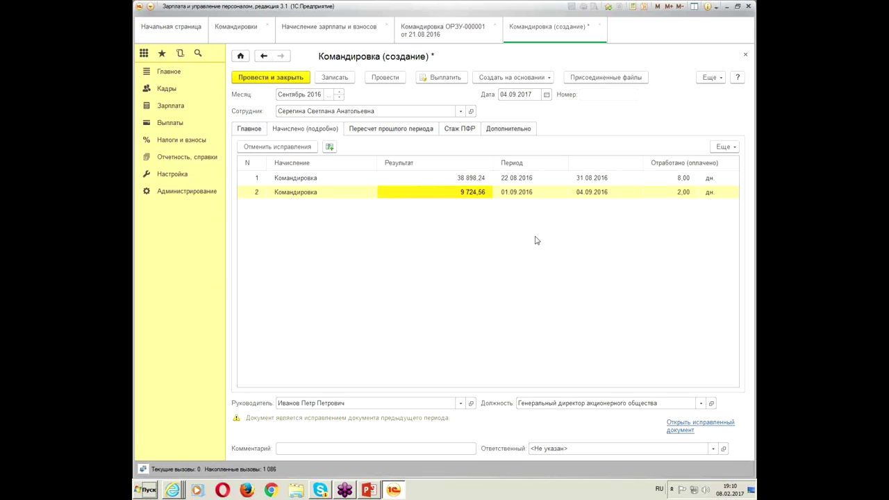
{"action": "left_click", "coordinate": [248, 131]}
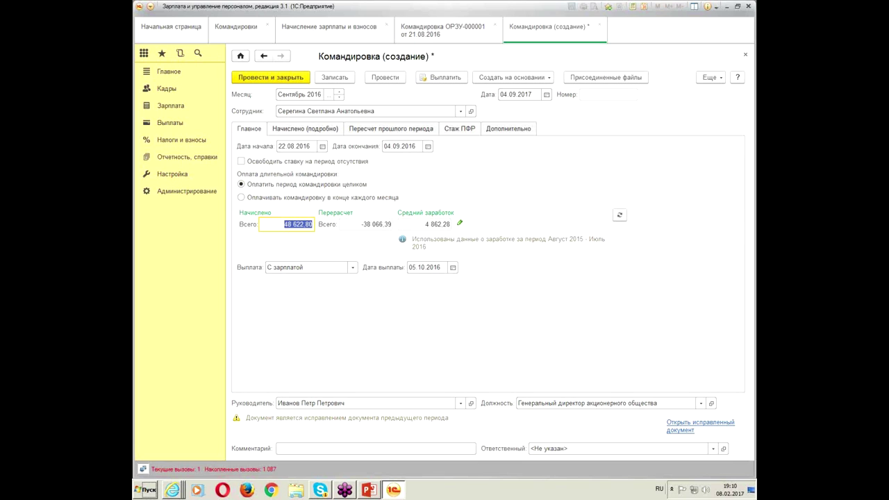
{"action": "left_click", "coordinate": [721, 77]}
Save the trip as ОРЗУ-000001 and print its T-9 order, checking destination and compilation date.
{"action": "mouse_move", "coordinate": [640, 278]}
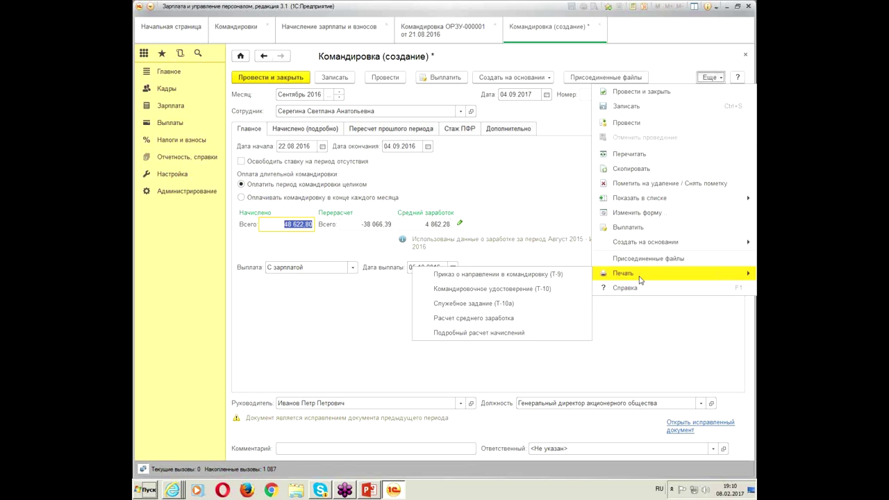
{"action": "left_click", "coordinate": [543, 275]}
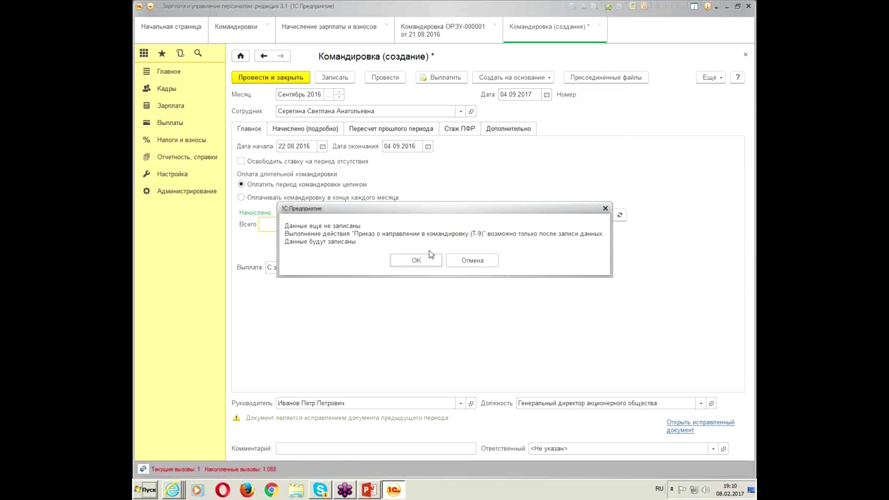
{"action": "left_click", "coordinate": [416, 260]}
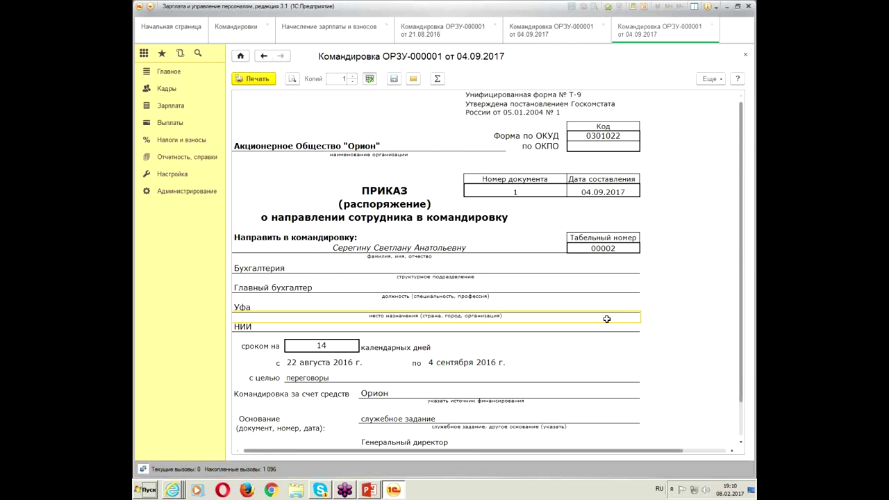
{"action": "scroll", "coordinate": [582, 325], "scroll_direction": "down", "scroll_amount": 4}
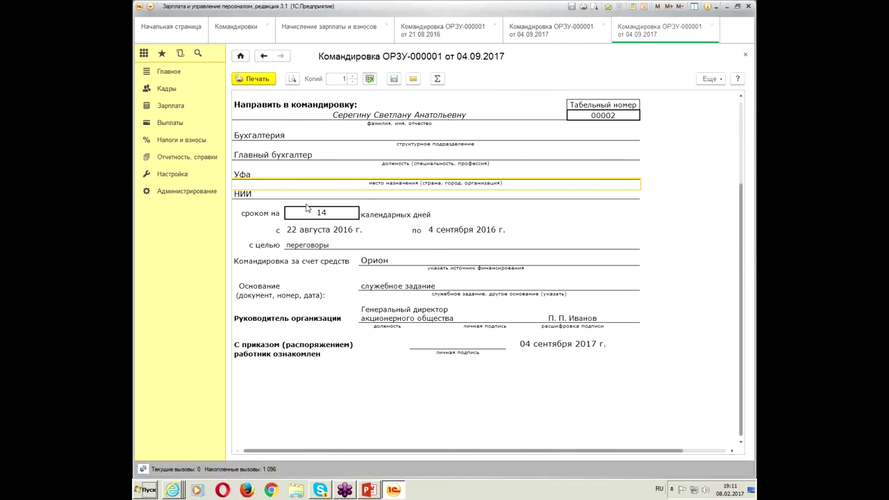
{"action": "left_click", "coordinate": [576, 206]}
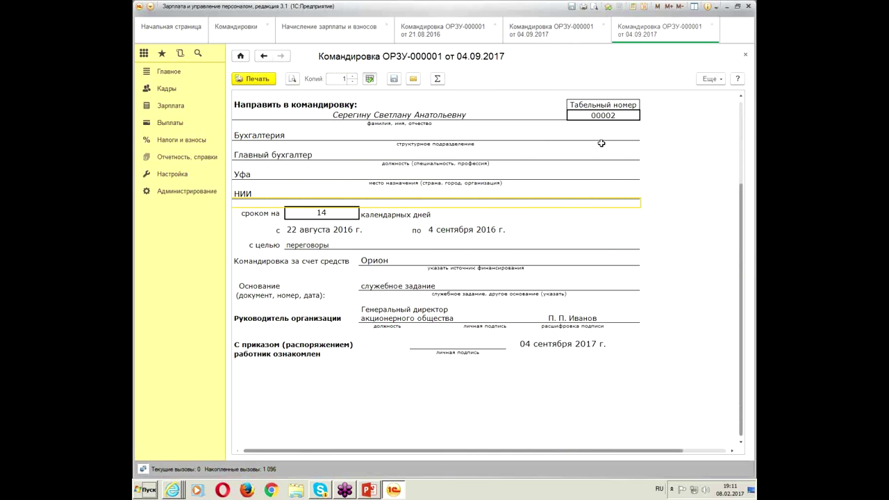
{"action": "scroll", "coordinate": [615, 138], "scroll_direction": "up", "scroll_amount": 3}
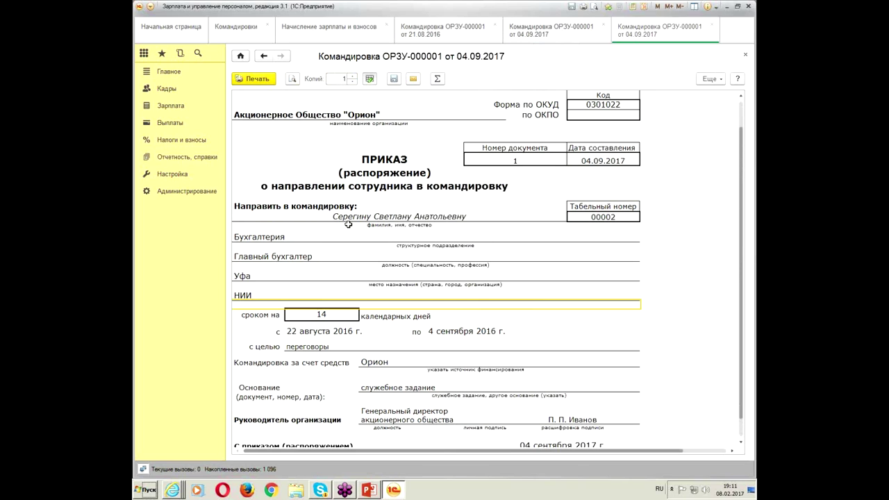
{"action": "left_click", "coordinate": [418, 158]}
{"action": "left_click", "coordinate": [611, 158]}
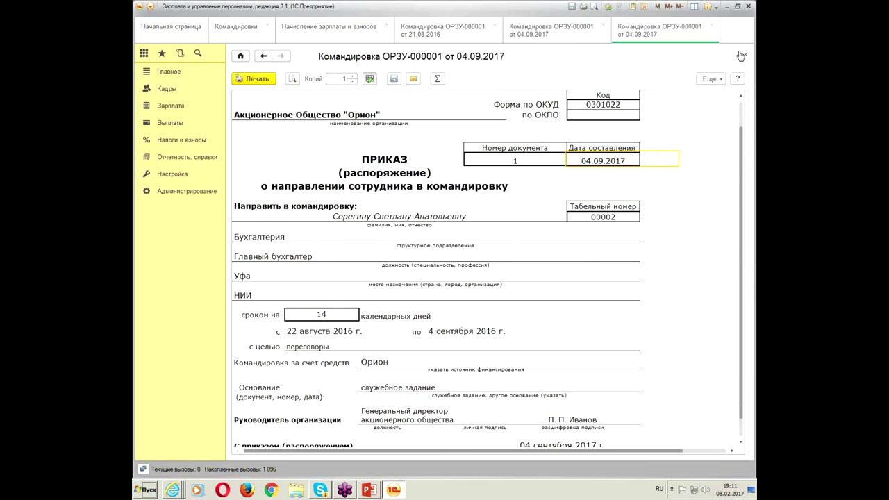
{"action": "scroll", "coordinate": [552, 268], "scroll_direction": "down", "scroll_amount": 5}
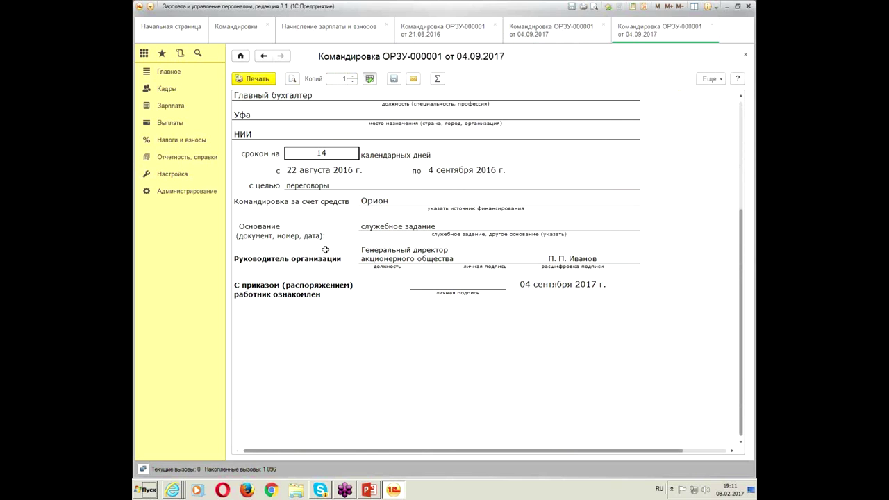
{"action": "scroll", "coordinate": [341, 301], "scroll_direction": "up", "scroll_amount": 3}
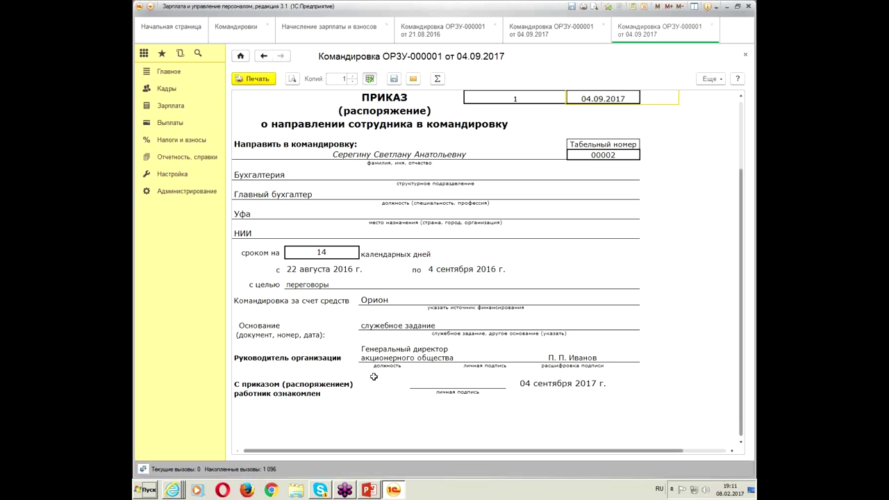
Type «прш» into the order's Основание line and close the T-9 printout.
{"action": "left_click", "coordinate": [414, 325]}
{"action": "type", "text": "прш"}
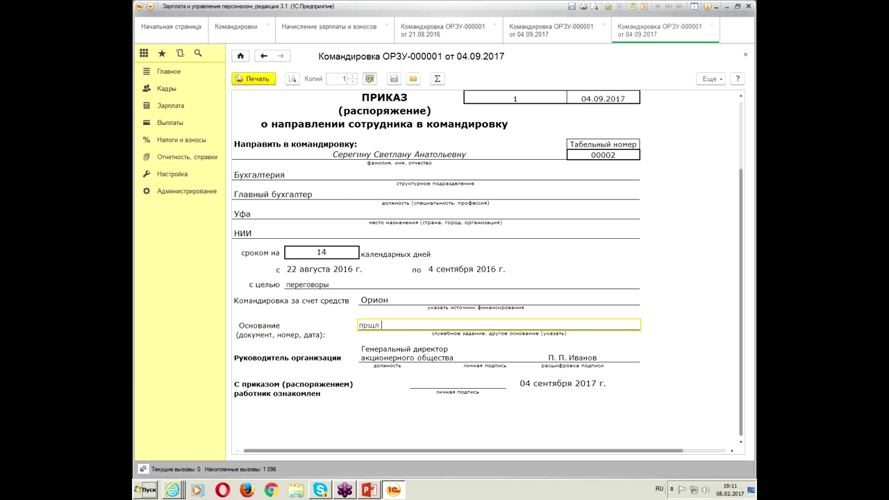
{"action": "left_click", "coordinate": [745, 55]}
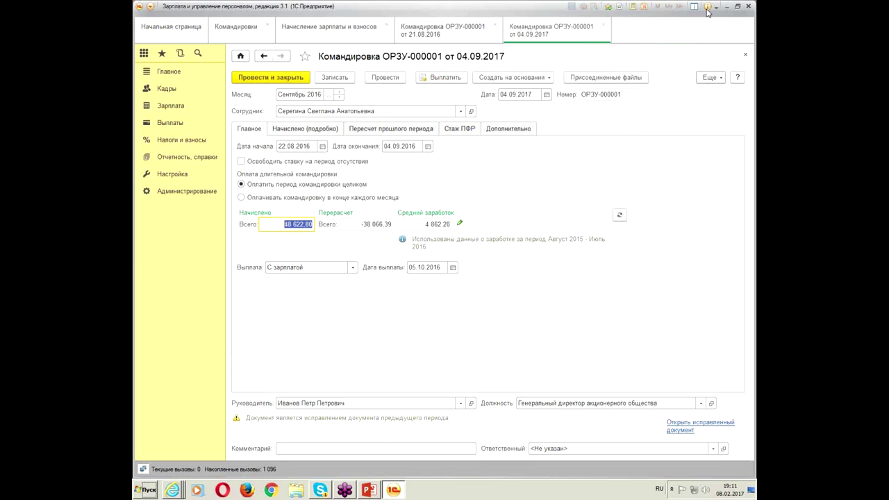
Correct the document date to 04.09.2016 and add the comment «продление командировки».
{"action": "left_click", "coordinate": [738, 6]}
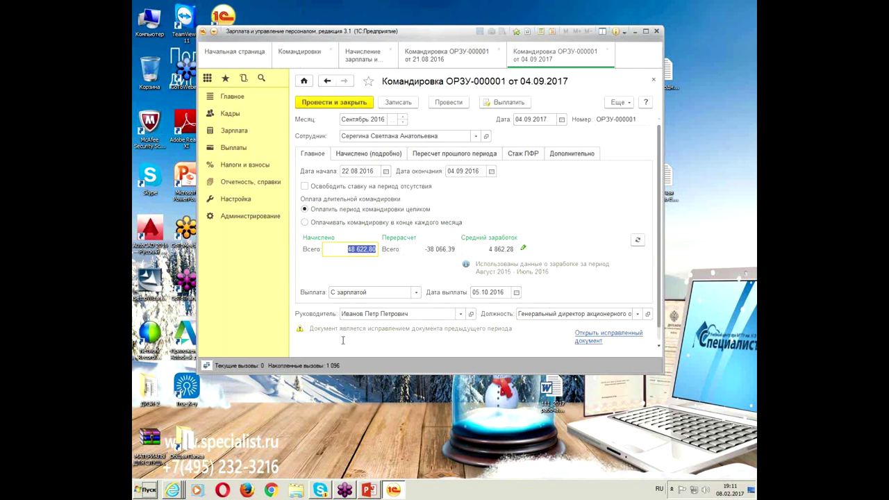
{"action": "left_click", "coordinate": [645, 31]}
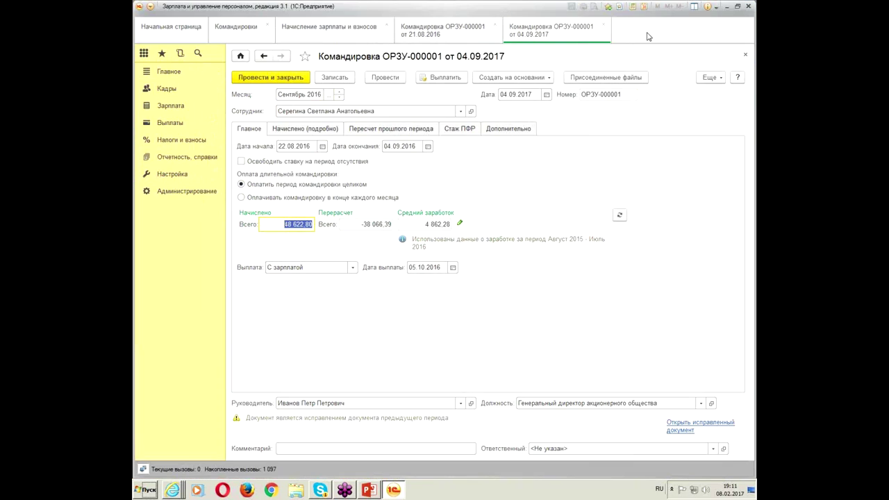
{"action": "left_click", "coordinate": [314, 448]}
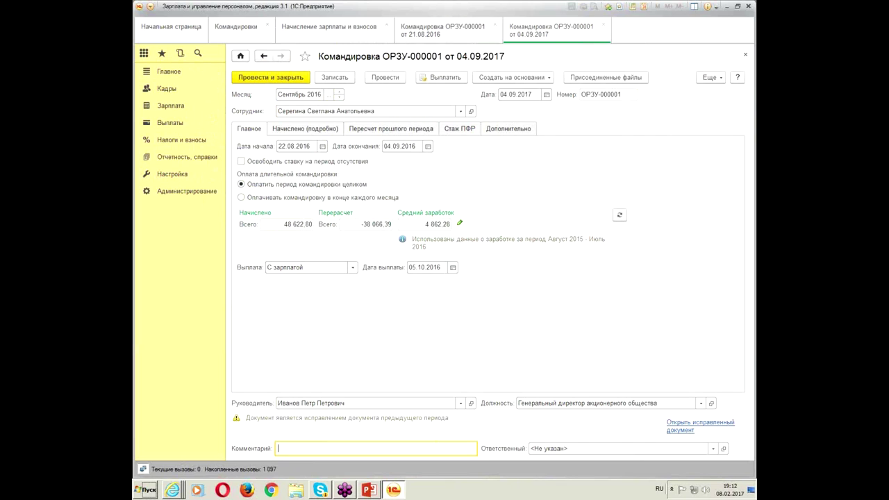
{"action": "left_click", "coordinate": [534, 94]}
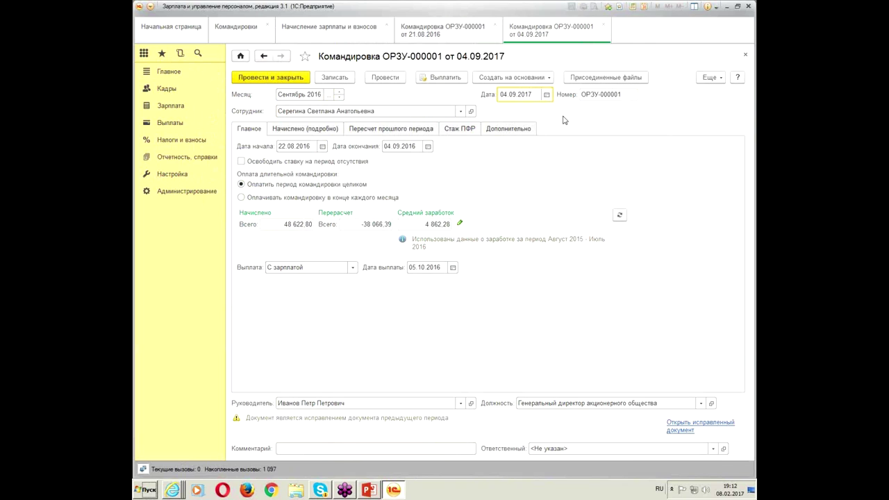
{"action": "type", "text": "6"}
{"action": "left_click", "coordinate": [297, 448]}
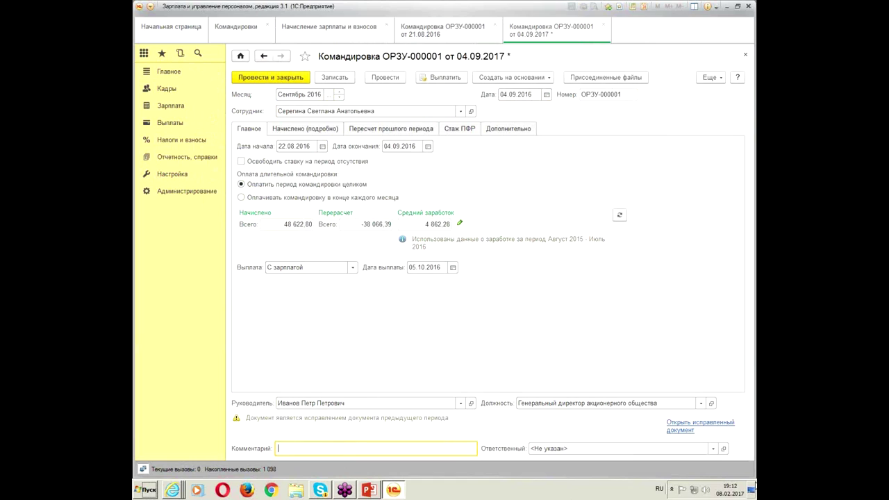
{"action": "type", "text": "продление командировки"}
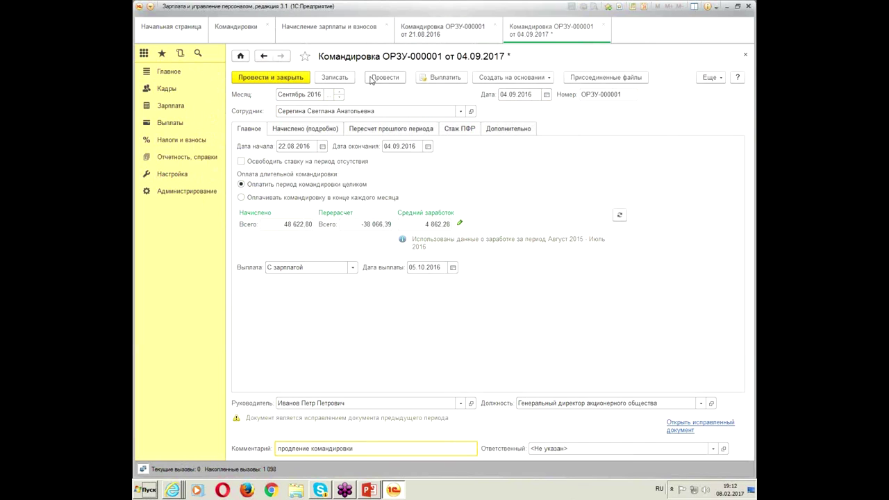
Post the correction as ОРЗУ-000004 and review its T-9 order printout.
{"action": "left_click", "coordinate": [395, 81]}
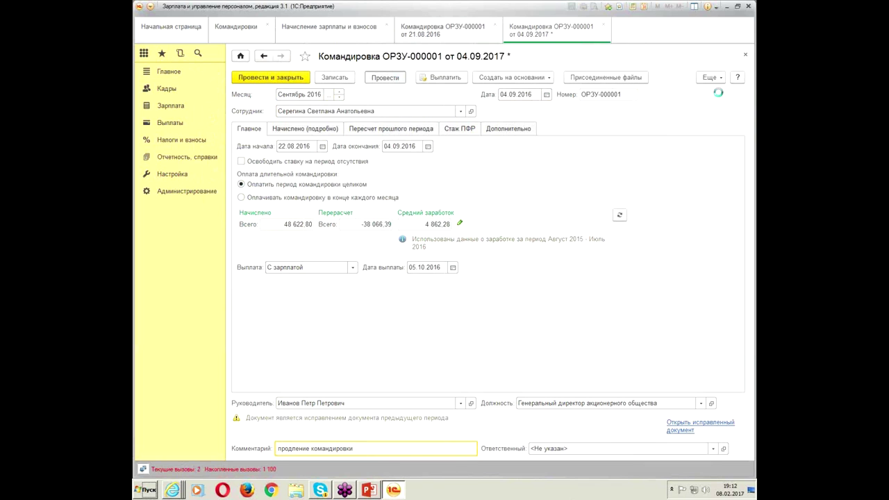
{"action": "left_click", "coordinate": [715, 78]}
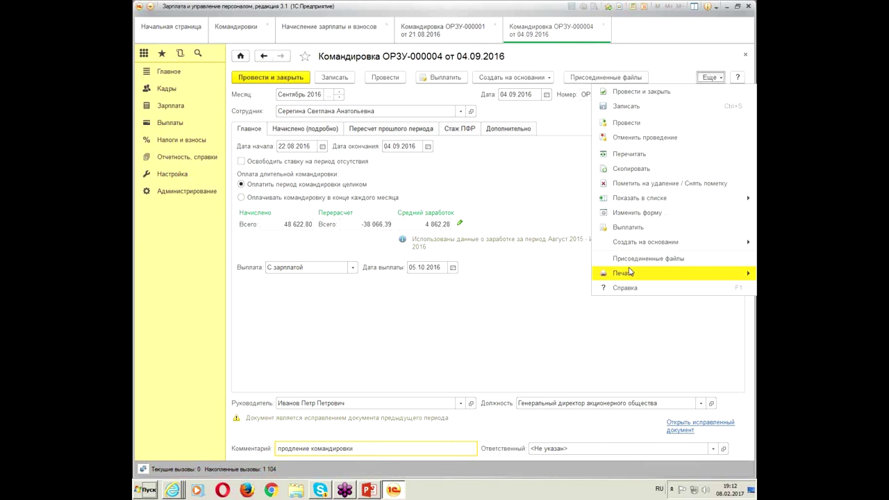
{"action": "mouse_move", "coordinate": [647, 274]}
{"action": "left_click", "coordinate": [548, 275]}
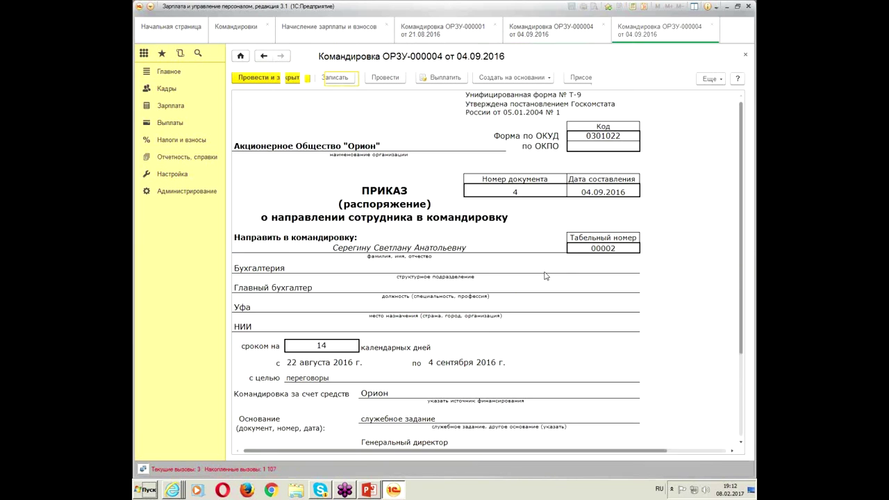
{"action": "scroll", "coordinate": [560, 317], "scroll_direction": "down", "scroll_amount": 3}
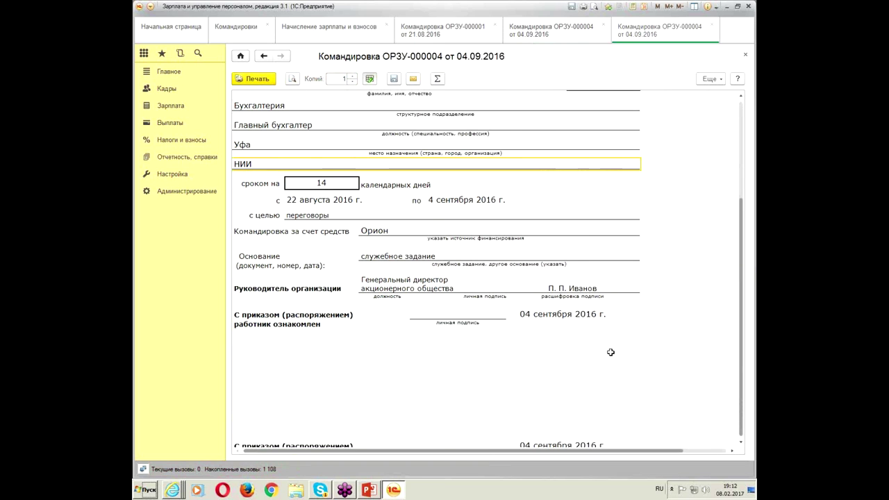
{"action": "scroll", "coordinate": [617, 399], "scroll_direction": "down", "scroll_amount": 3}
{"action": "scroll", "coordinate": [618, 401], "scroll_direction": "up", "scroll_amount": 5}
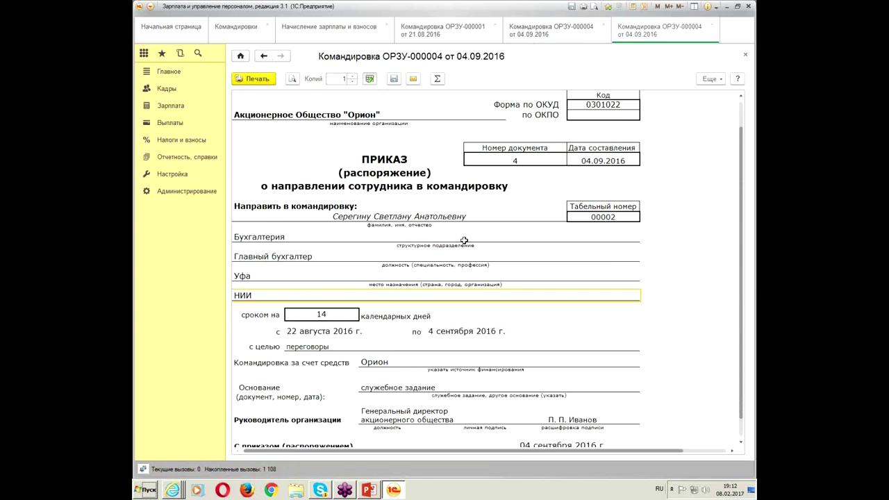
{"action": "scroll", "coordinate": [464, 240], "scroll_direction": "up", "scroll_amount": 1}
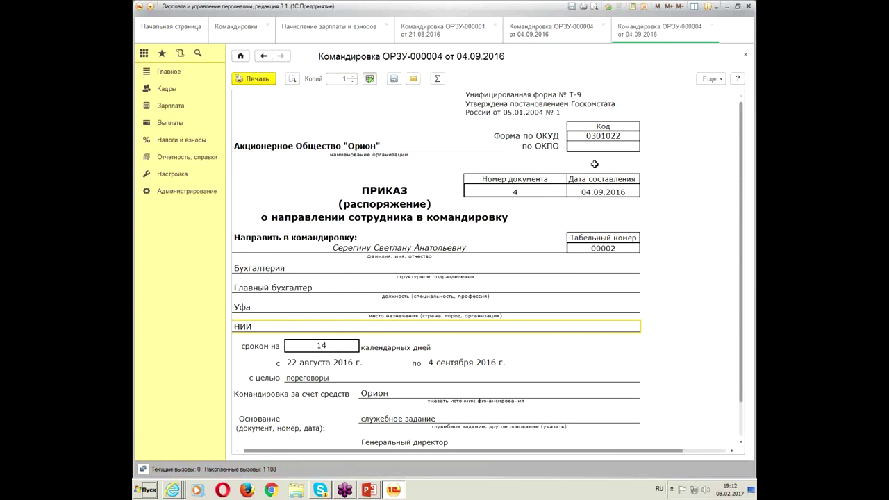
{"action": "left_click", "coordinate": [745, 54]}
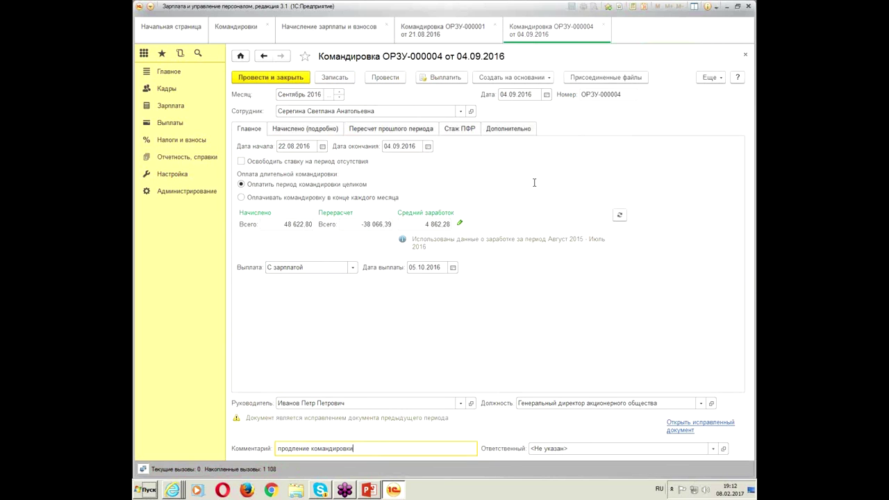
Post and close the correction, close the ОРЗУ-000001 and ОРЗУ-000002 trips, and create a new trip.
{"action": "left_click", "coordinate": [280, 82]}
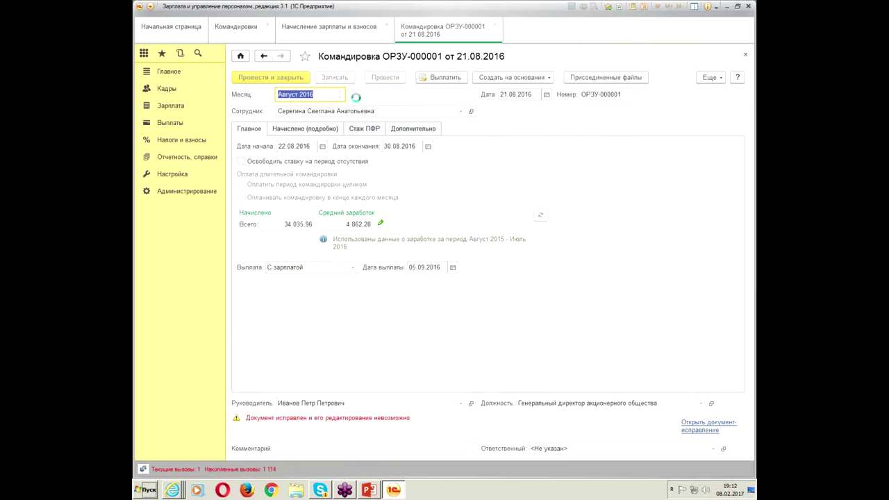
{"action": "left_click", "coordinate": [495, 26]}
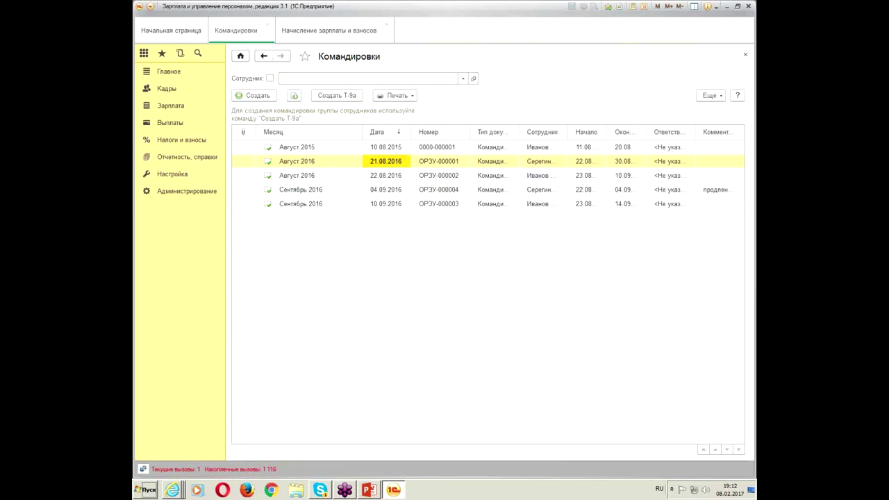
{"action": "left_click", "coordinate": [722, 189]}
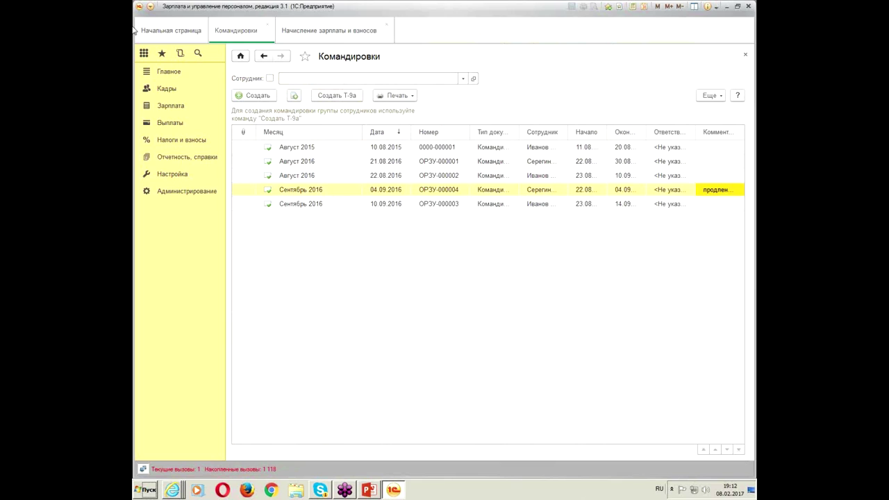
{"action": "left_click", "coordinate": [480, 176]}
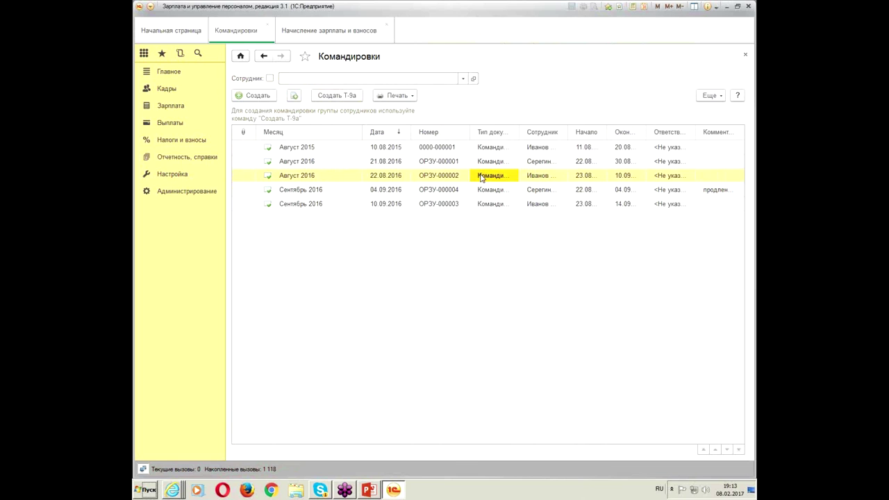
{"action": "double_click", "coordinate": [335, 177]}
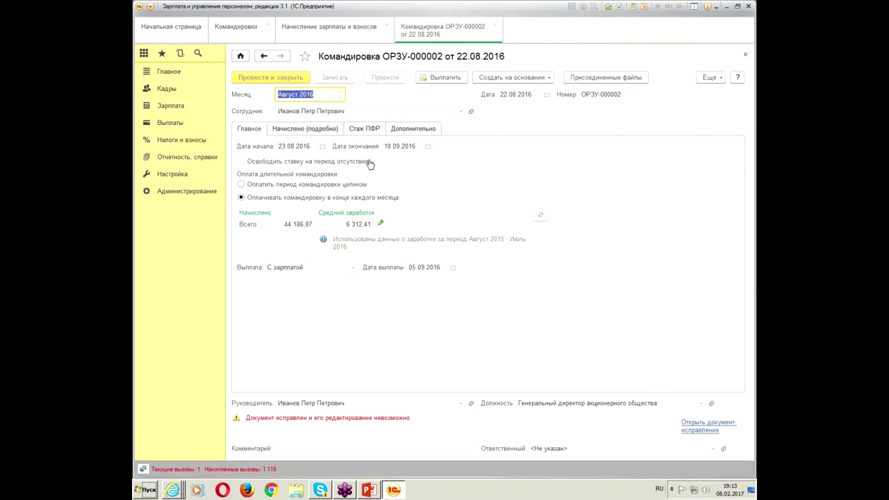
{"action": "left_click", "coordinate": [495, 26]}
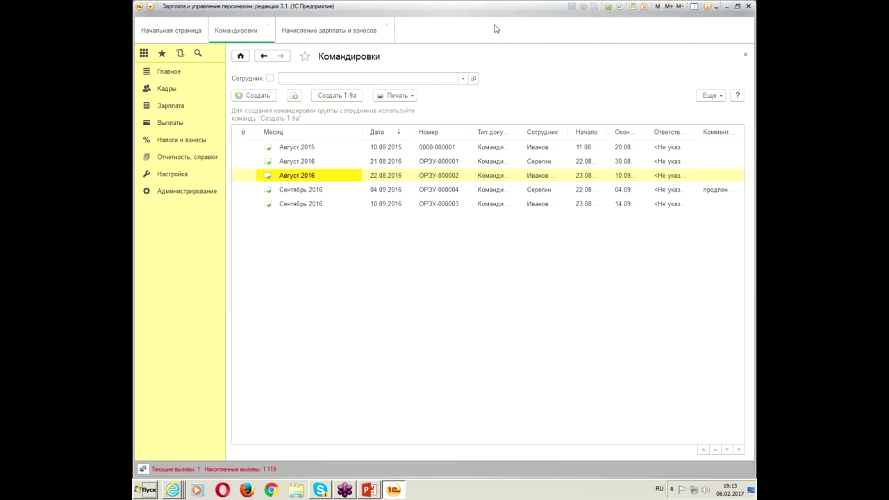
{"action": "left_click", "coordinate": [256, 95]}
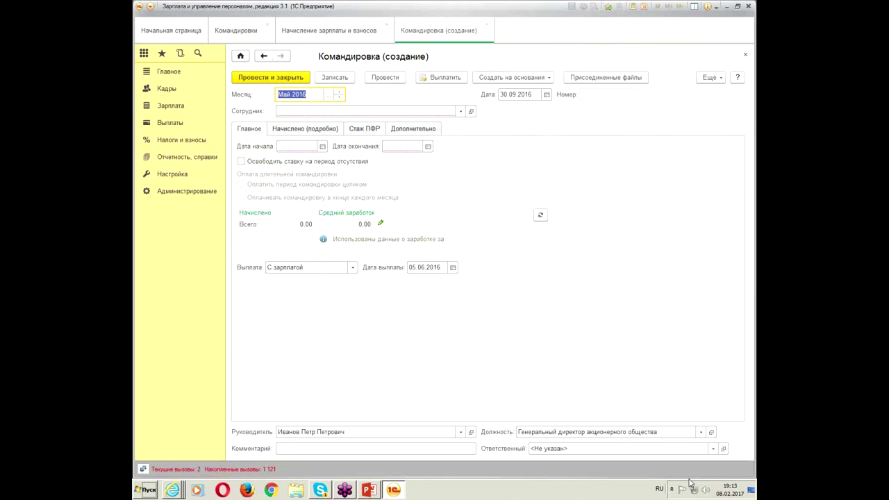
Pick the employee from the suggestions and set the trip dates 30.09.2016 to 01.10.2016.
{"action": "left_click", "coordinate": [300, 111]}
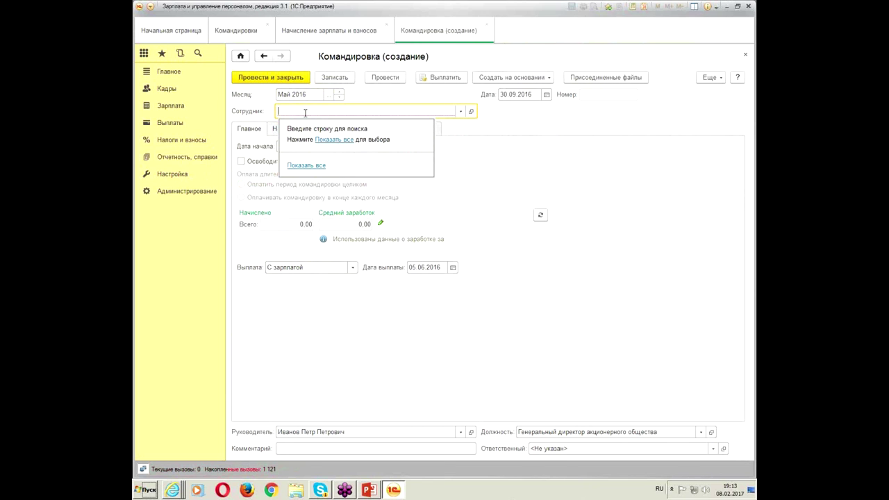
{"action": "type", "text": "ли"}
{"action": "key", "text": "Return"}
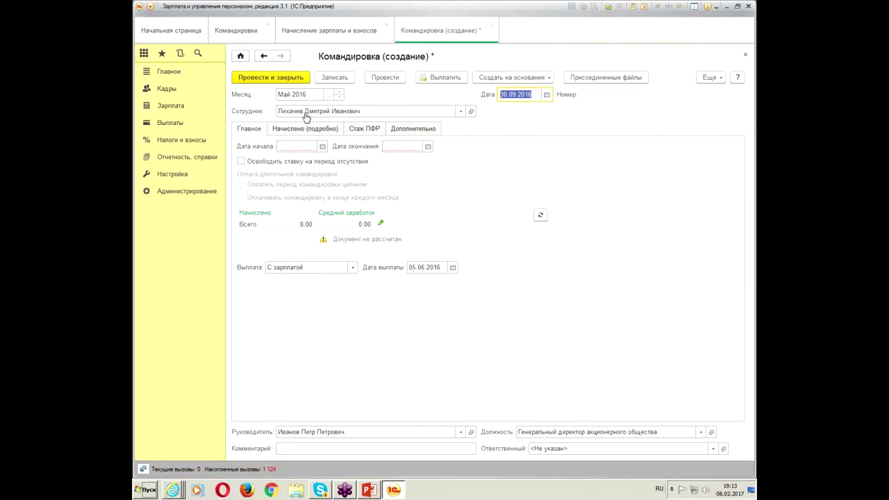
{"action": "left_click", "coordinate": [298, 147]}
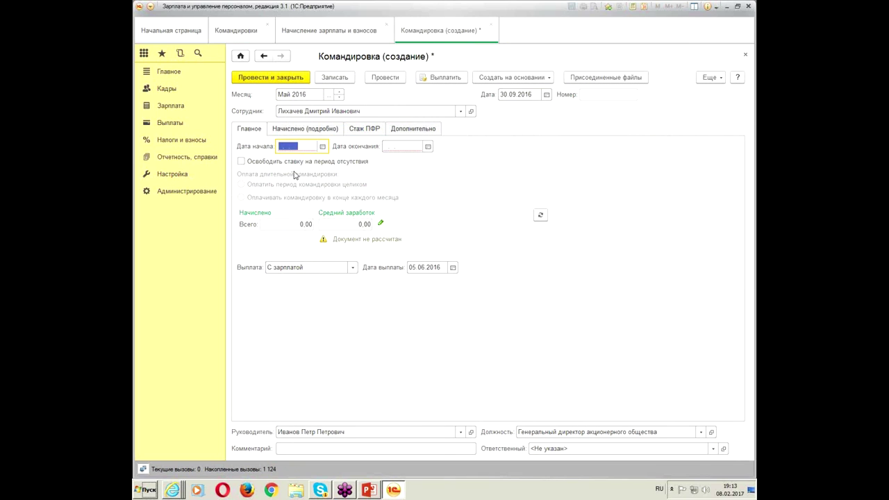
{"action": "type", "text": "30"}
{"action": "type", "text": "0916"}
{"action": "key", "text": "Tab"}
{"action": "type", "text": "300"}
{"action": "key", "text": "Tab"}
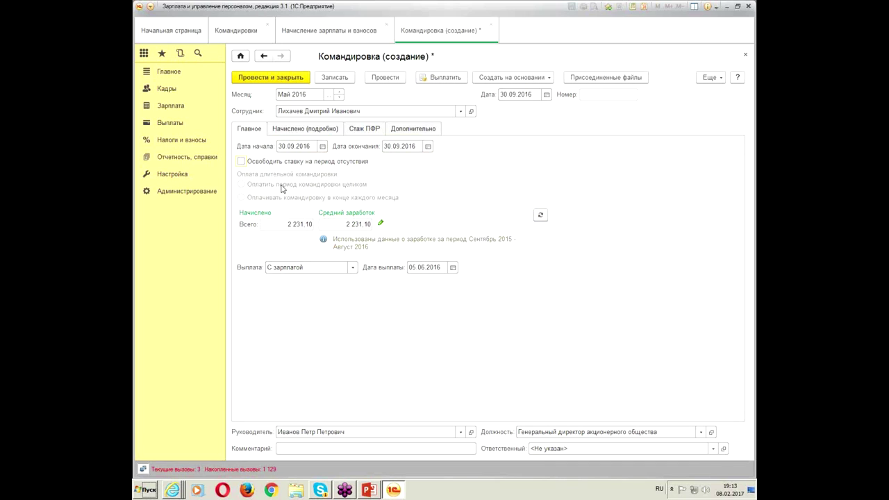
{"action": "left_click", "coordinate": [400, 146]}
{"action": "type", "text": "0"}
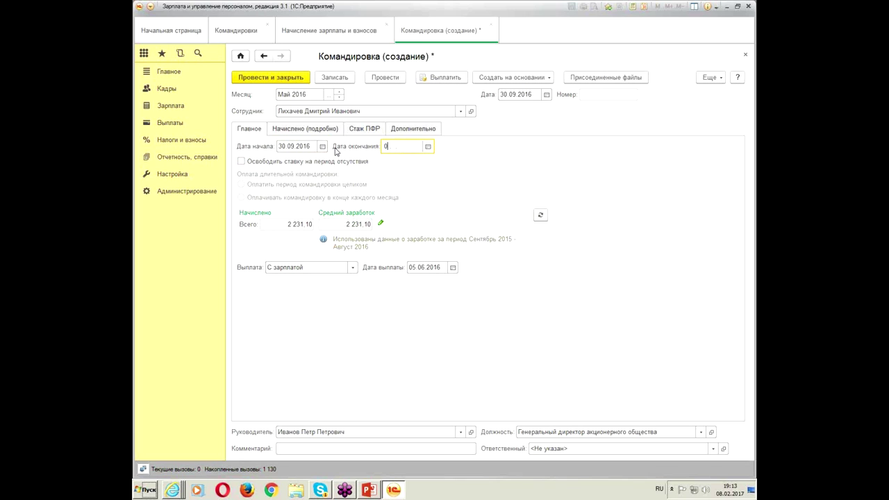
{"action": "type", "text": "1.10.16"}
{"action": "key", "text": "Tab"}
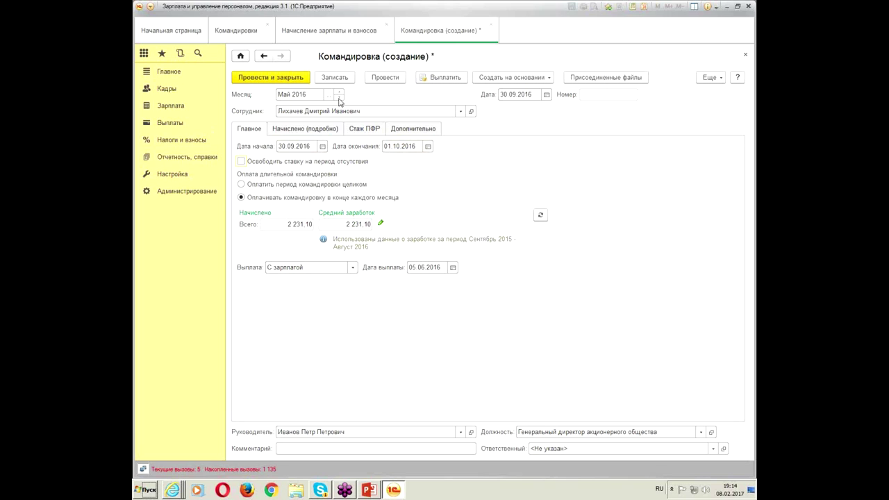
Set the trip's month to Сентябрь 2016, then post and close the document as ОРЗУ-000005.
{"action": "left_click", "coordinate": [309, 94]}
{"action": "type", "text": "с"}
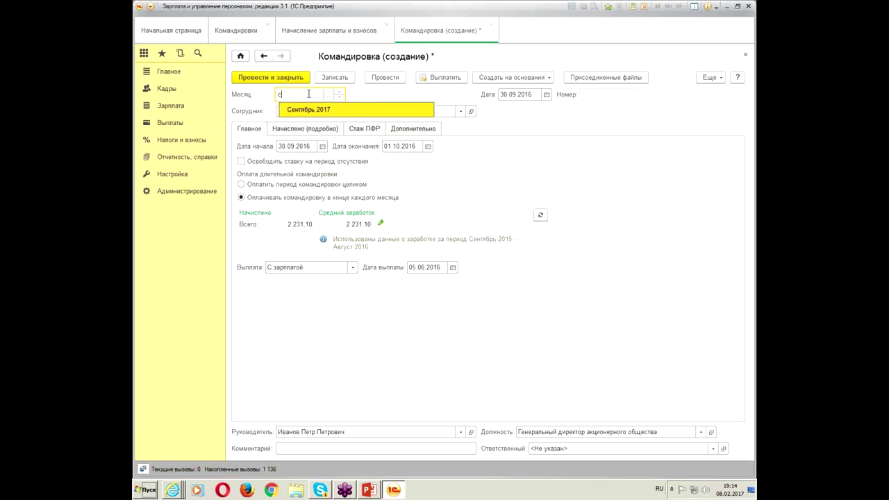
{"action": "left_click", "coordinate": [328, 111]}
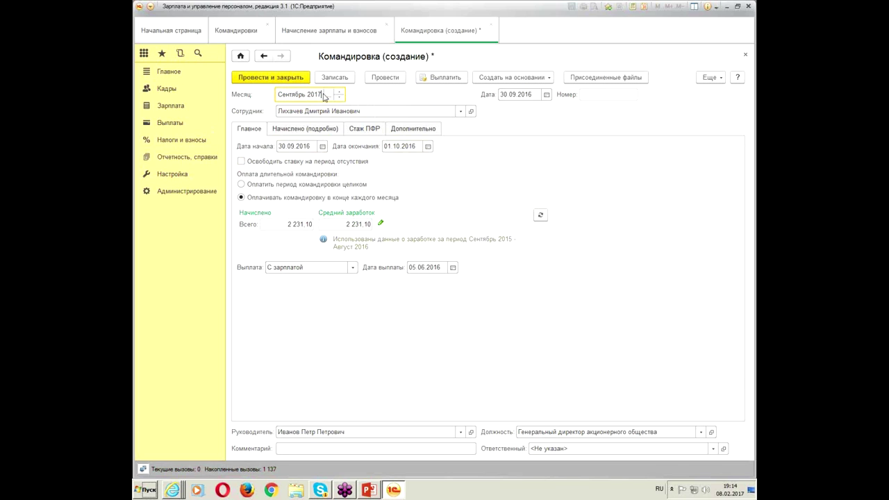
{"action": "type", "text": "201"}
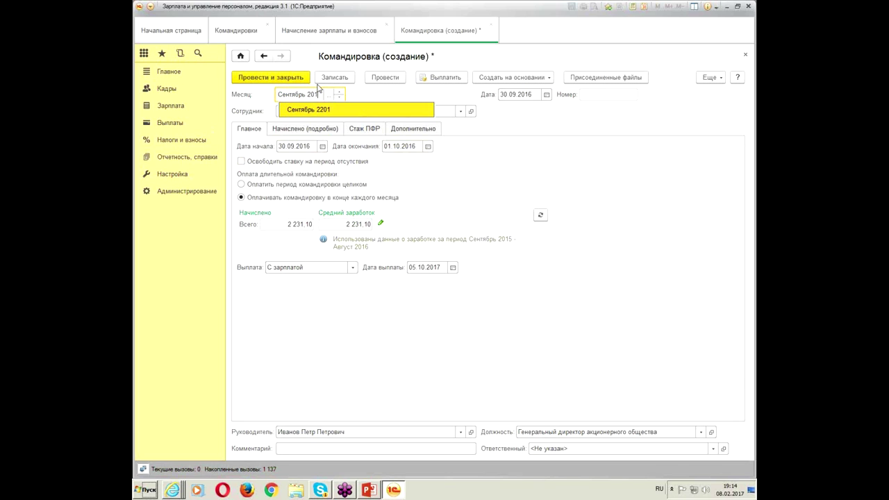
{"action": "type", "text": "6"}
{"action": "left_click", "coordinate": [323, 111]}
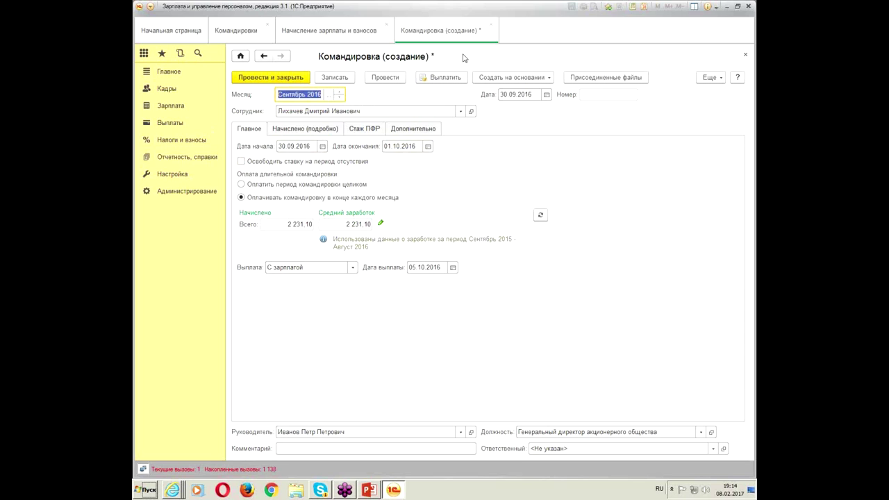
{"action": "left_click", "coordinate": [386, 77]}
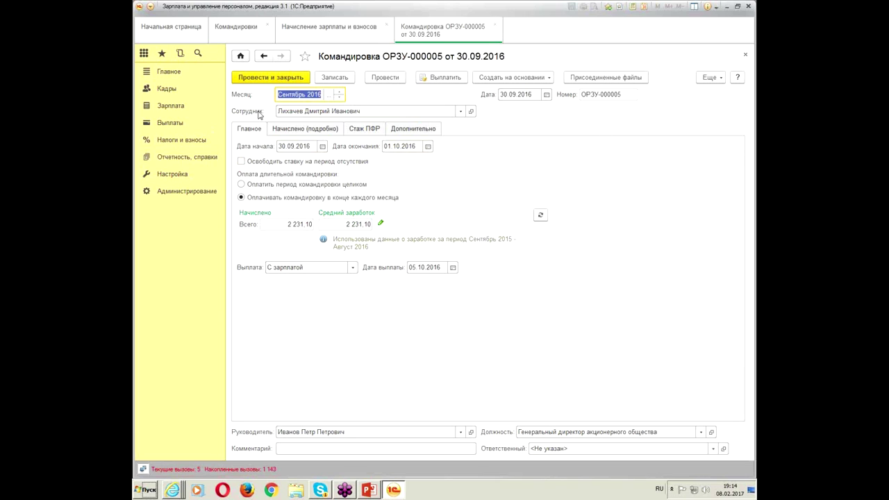
{"action": "left_click", "coordinate": [257, 77]}
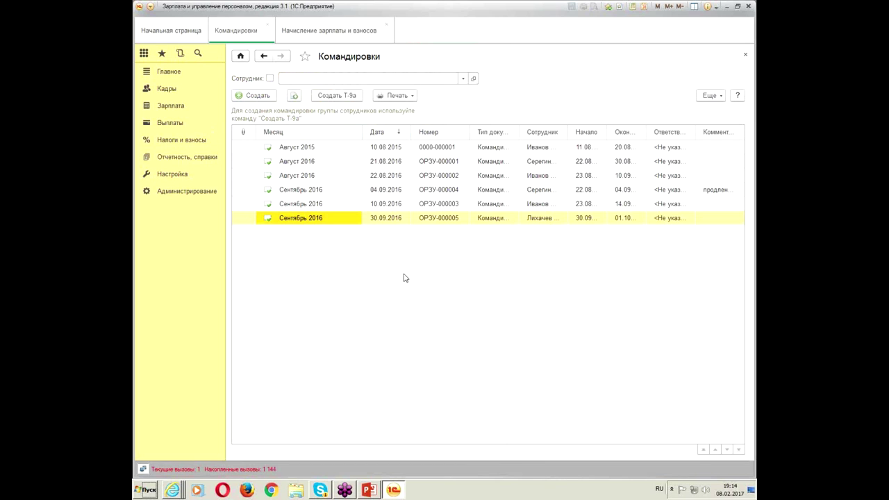
Open and close trip documents ОРЗУ-000005, ОРЗУ-000003, ОРЗУ-000002 and ОРЗУ-000005 to review them.
{"action": "double_click", "coordinate": [318, 218]}
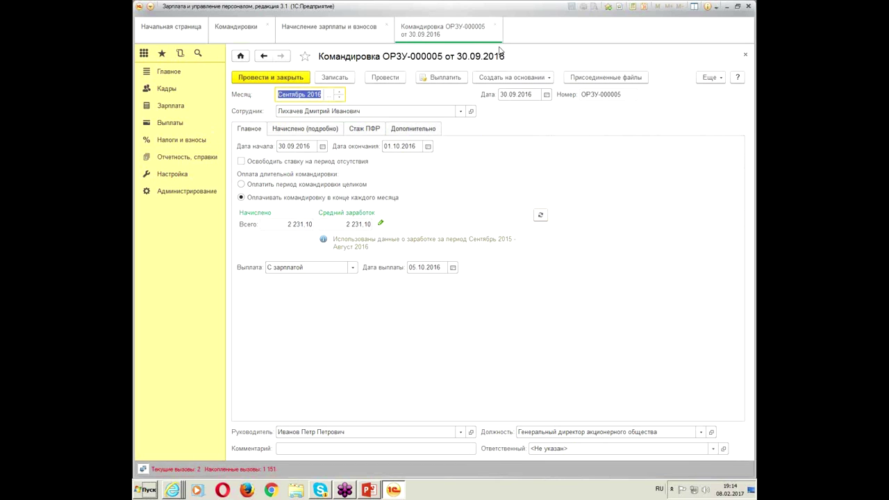
{"action": "left_click", "coordinate": [499, 27]}
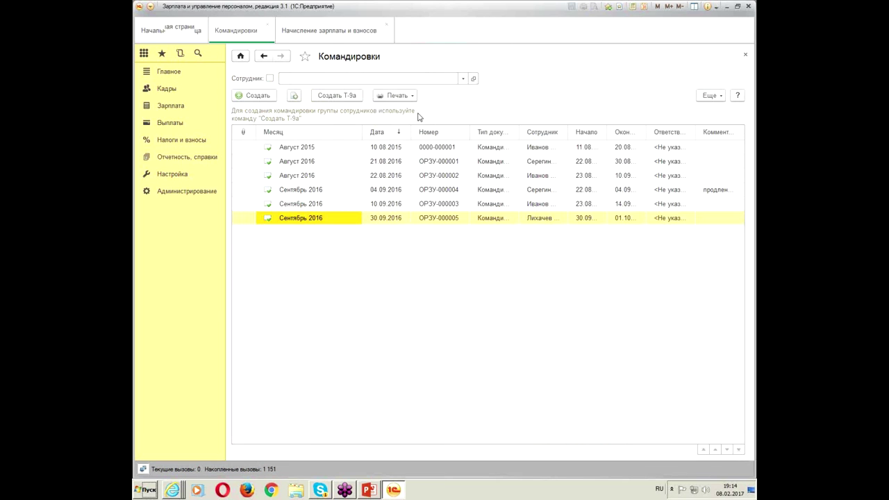
{"action": "left_click", "coordinate": [330, 194]}
{"action": "left_click", "coordinate": [315, 218]}
{"action": "double_click", "coordinate": [320, 203]}
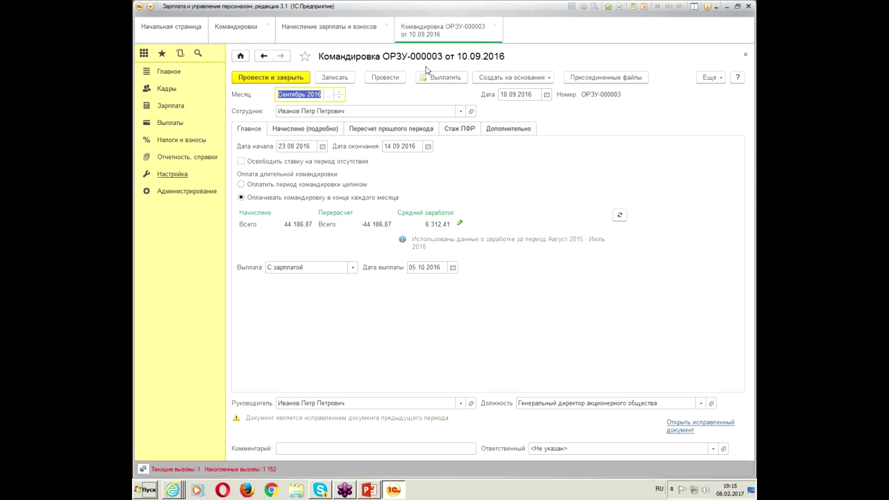
{"action": "left_click", "coordinate": [494, 25]}
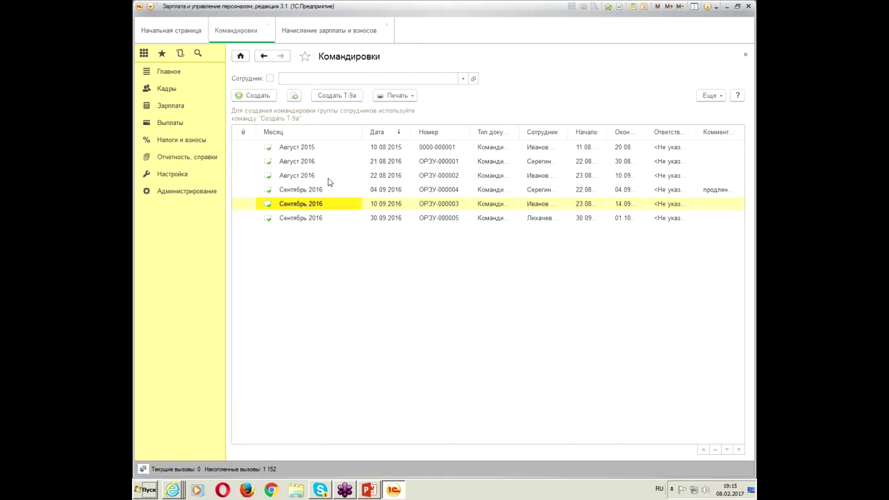
{"action": "double_click", "coordinate": [318, 176]}
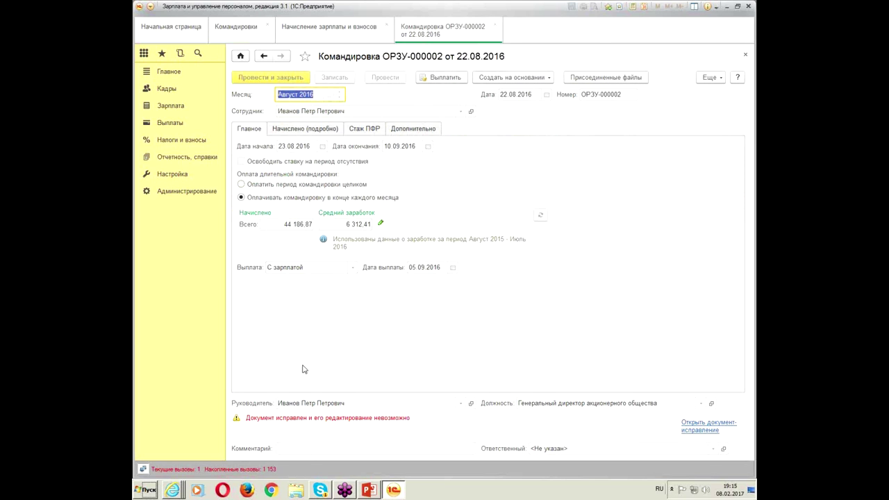
{"action": "left_click", "coordinate": [495, 26]}
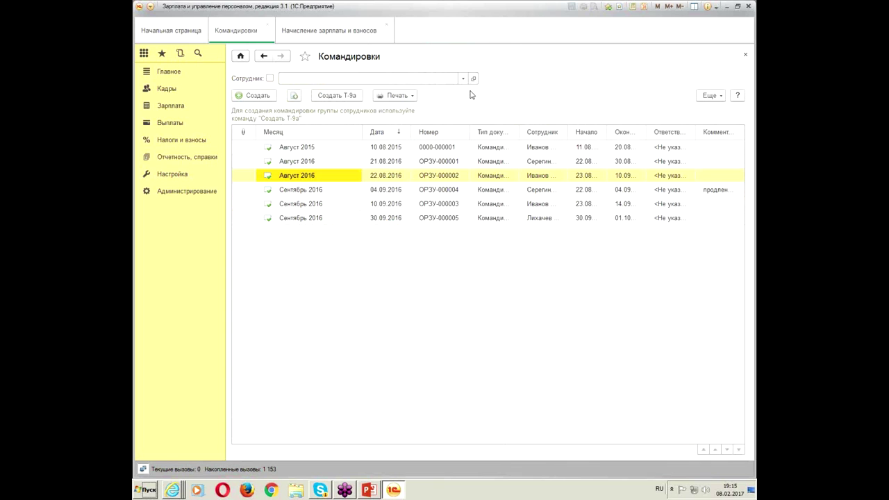
{"action": "double_click", "coordinate": [349, 218]}
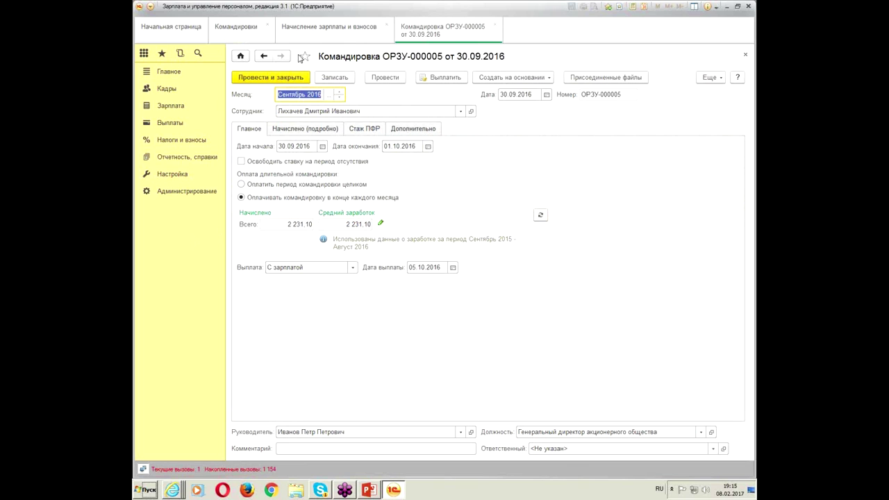
{"action": "left_click", "coordinate": [493, 26]}
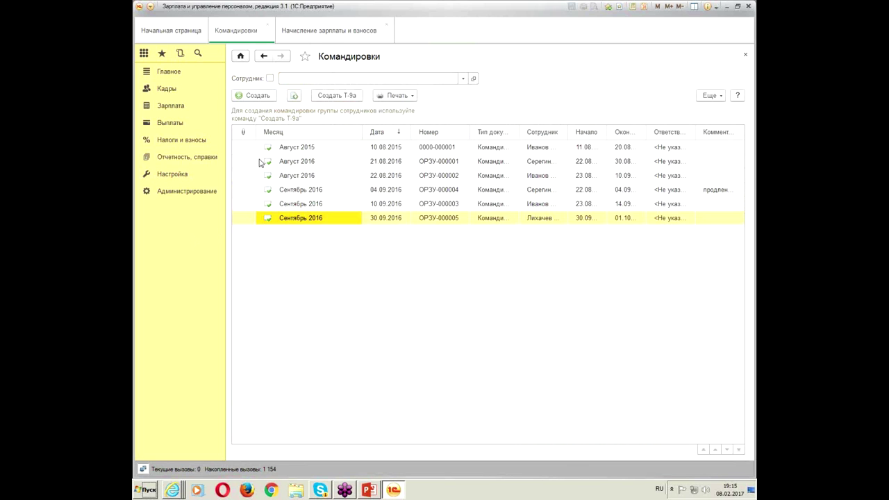
Review trips ОРЗУ-000002 and ОРЗУ-000003 once more, then bring up the Зарплата section commands.
{"action": "left_click", "coordinate": [291, 175]}
{"action": "double_click", "coordinate": [322, 175]}
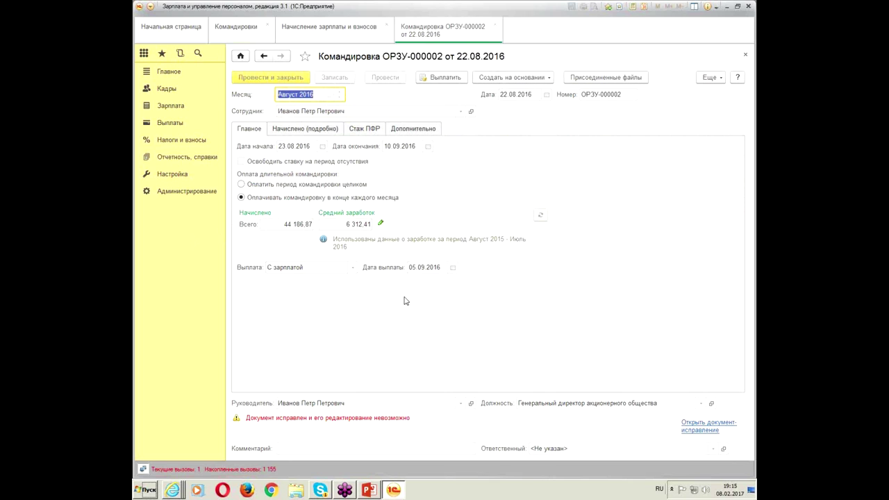
{"action": "left_click", "coordinate": [493, 26]}
{"action": "left_click", "coordinate": [307, 194]}
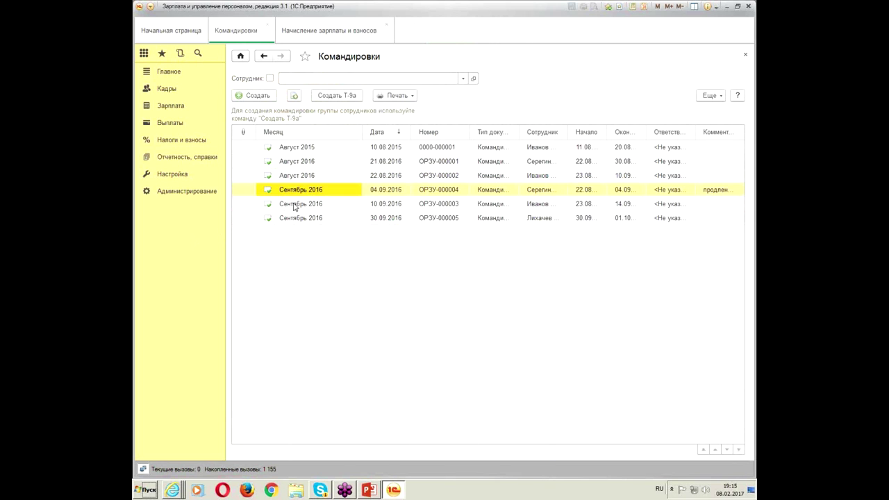
{"action": "left_click", "coordinate": [504, 203]}
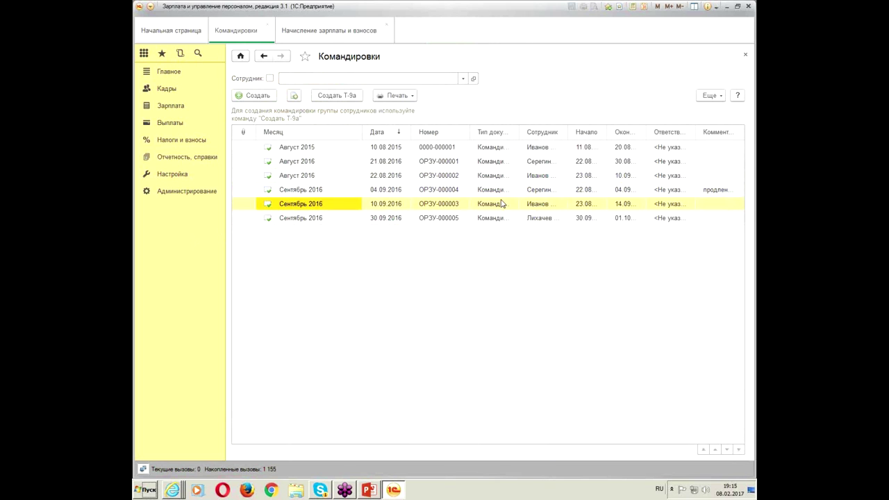
{"action": "double_click", "coordinate": [546, 206]}
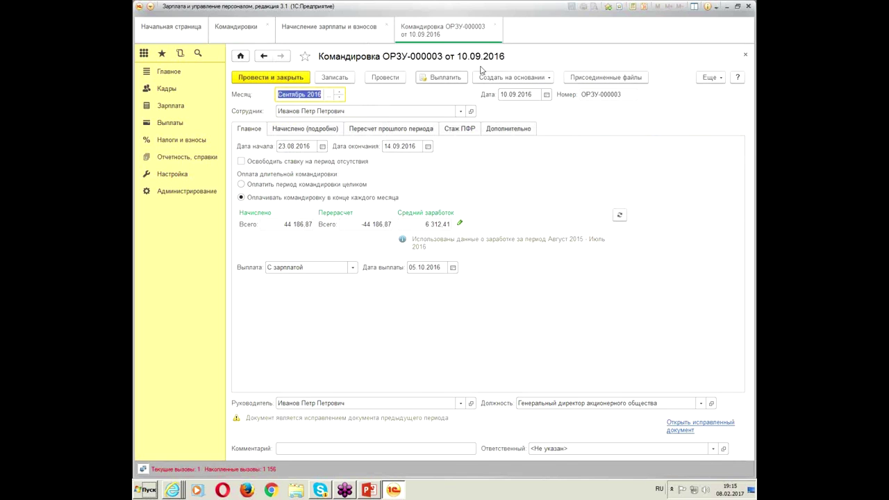
{"action": "left_click", "coordinate": [497, 26]}
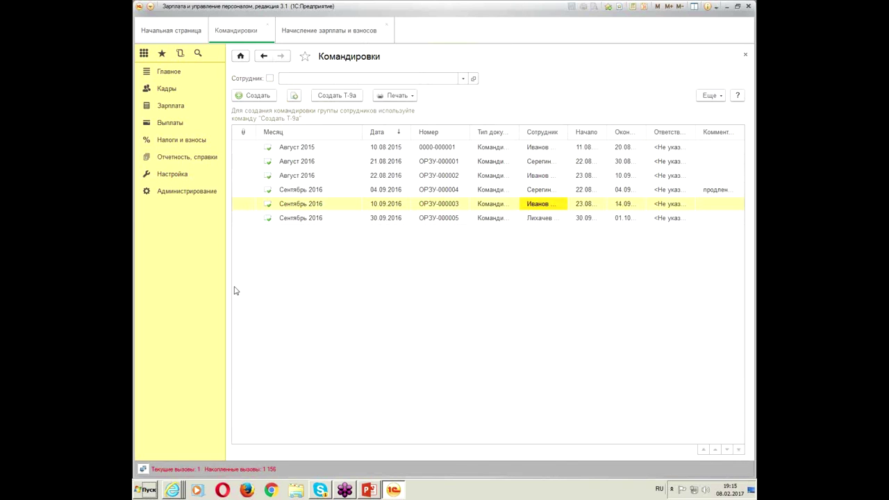
{"action": "left_click", "coordinate": [305, 205]}
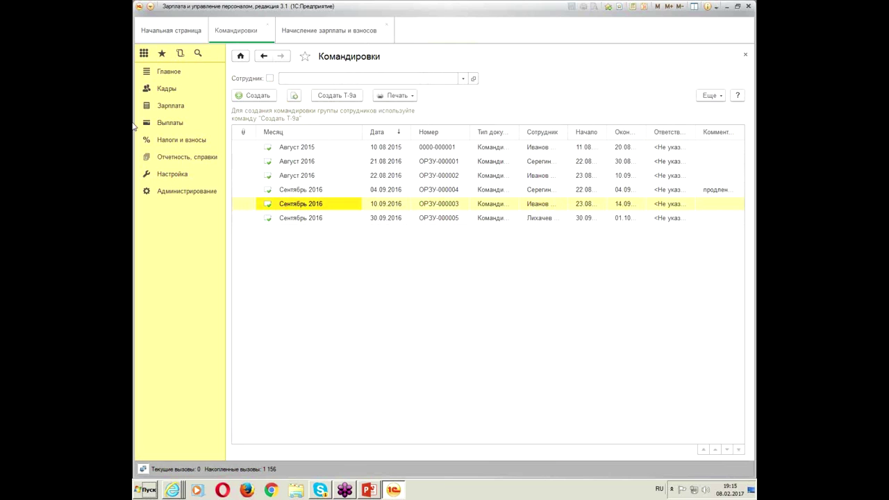
{"action": "left_click", "coordinate": [172, 108]}
Open the salary and contributions accrual list and the Сентябрь 2016 accrual document ОРЗУ-000001.
{"action": "key", "text": "Return"}
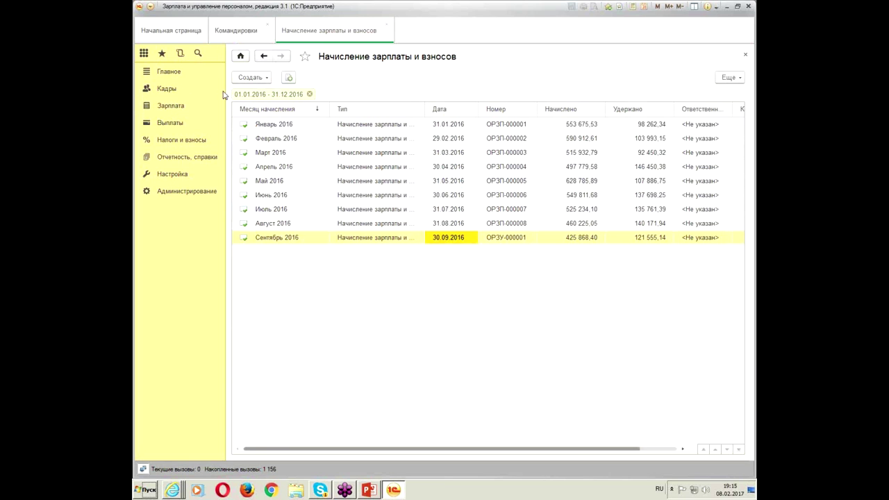
{"action": "left_click", "coordinate": [371, 237]}
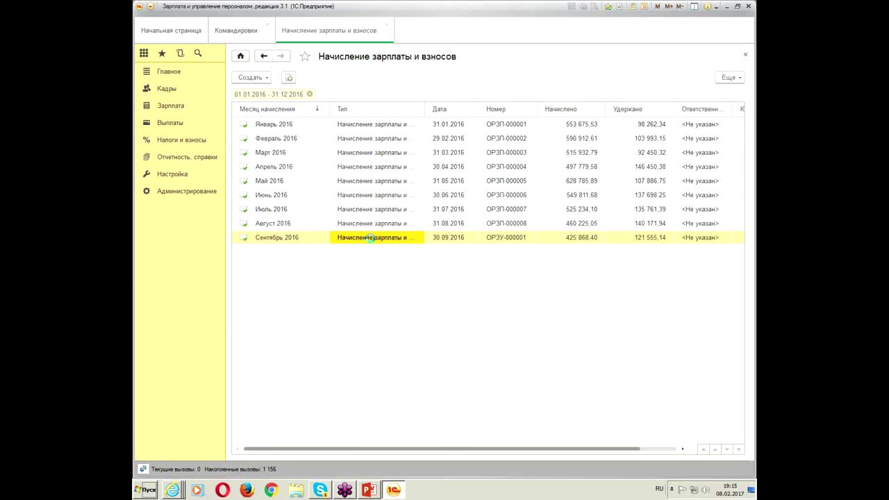
{"action": "double_click", "coordinate": [370, 238]}
{"action": "left_click", "coordinate": [255, 112]}
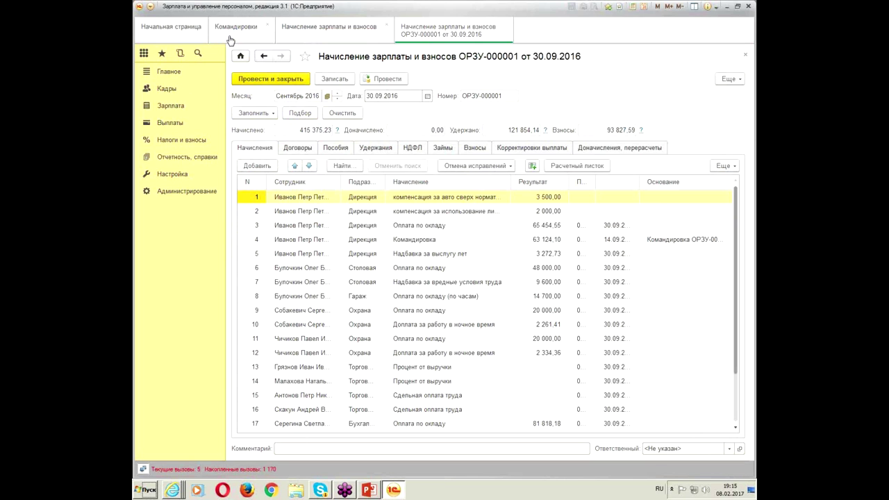
Return to the Командировки list and open the September 2016 trip ОРЗУ-000005.
{"action": "left_click", "coordinate": [235, 34]}
{"action": "left_click", "coordinate": [415, 218]}
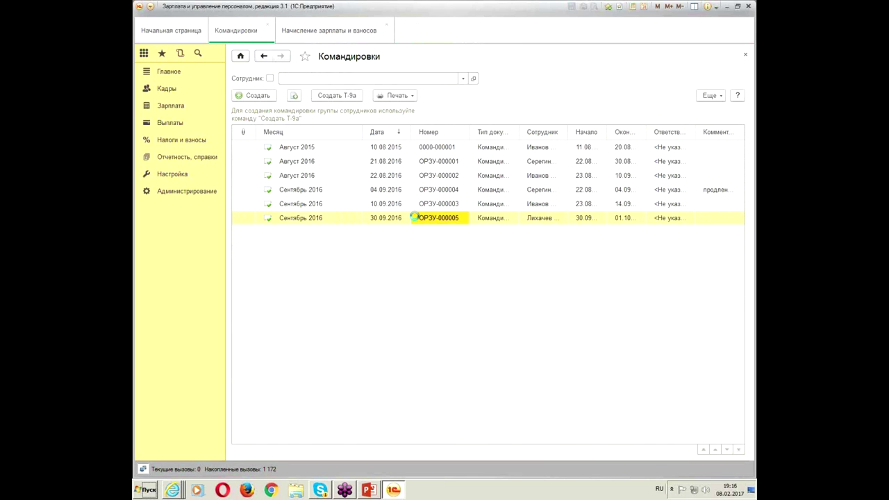
{"action": "double_click", "coordinate": [414, 218]}
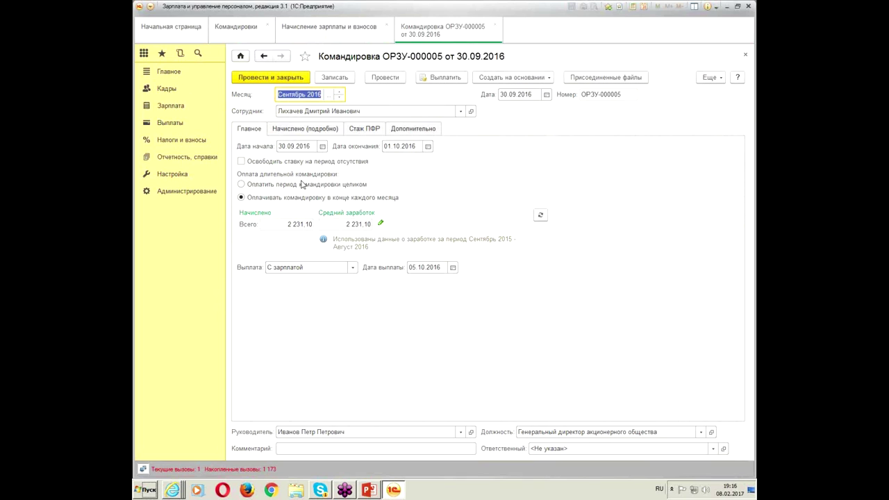
Check the trip's Начислено (подробно) and Главное tabs, then attempt payout, which is refused.
{"action": "left_click", "coordinate": [300, 131]}
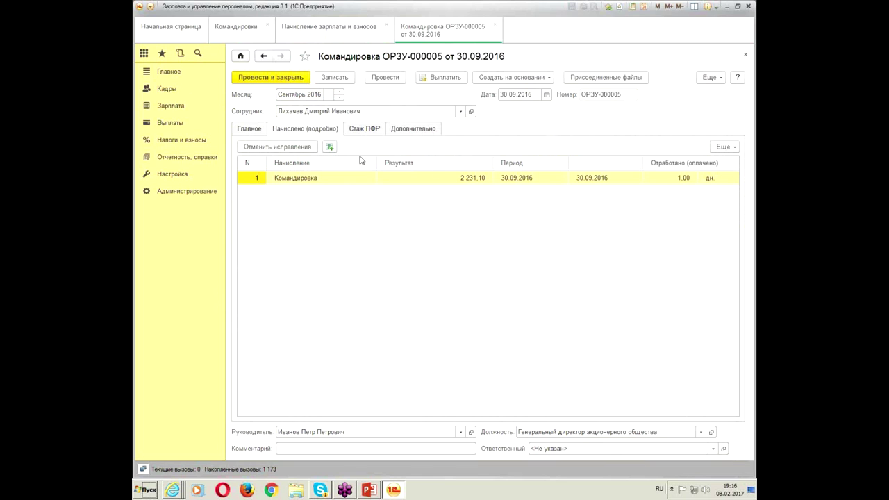
{"action": "left_click", "coordinate": [357, 128]}
{"action": "left_click", "coordinate": [243, 134]}
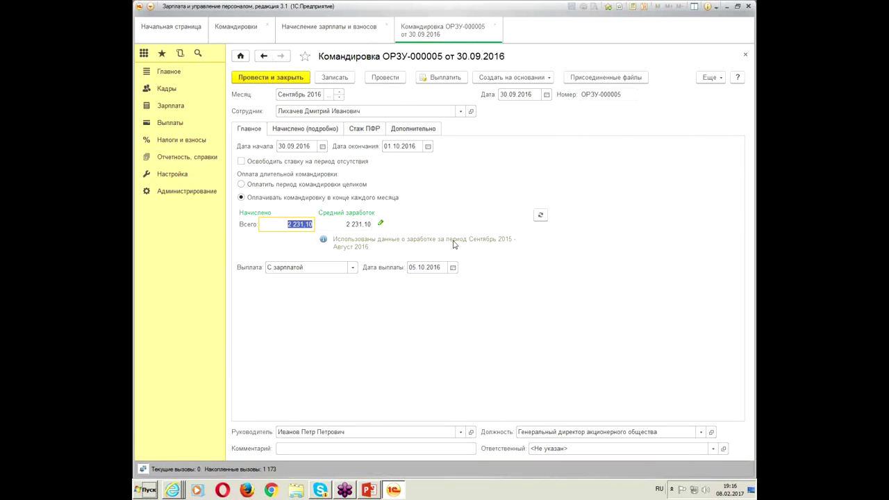
{"action": "left_click", "coordinate": [436, 81]}
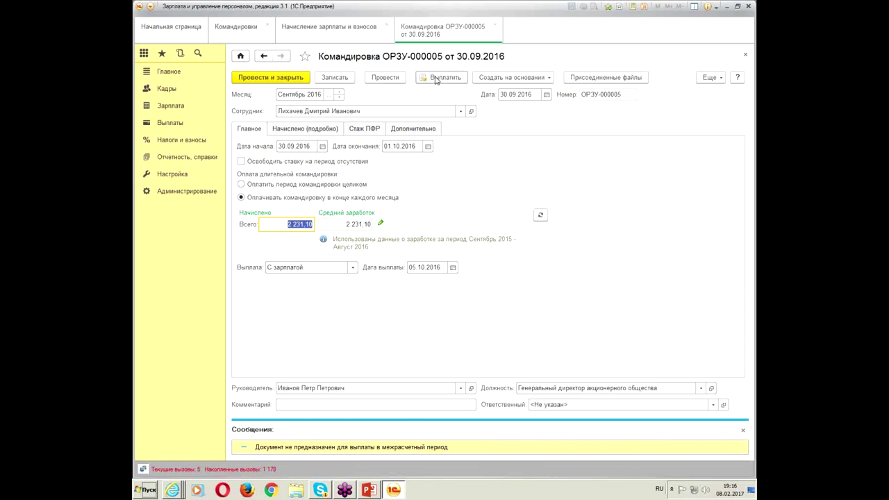
Set the trip's payout to В межрасчетный период with a payment date, post, and preview payout.
{"action": "left_click", "coordinate": [357, 269]}
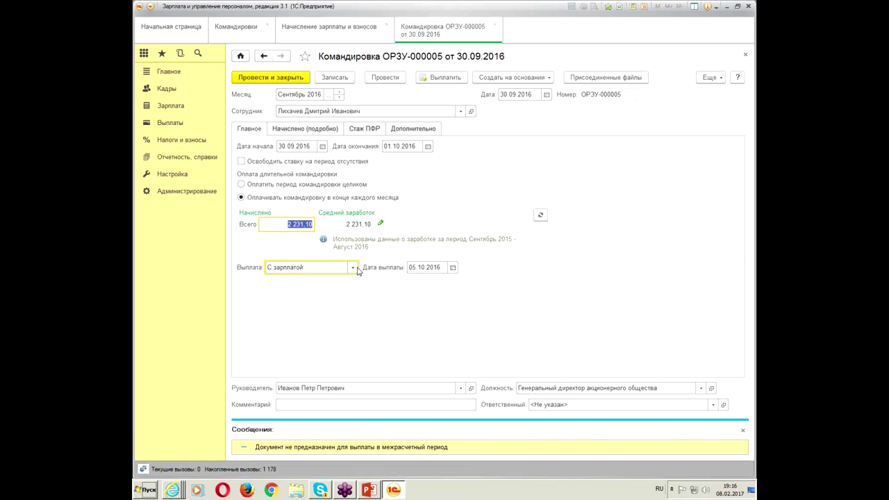
{"action": "left_click", "coordinate": [319, 297]}
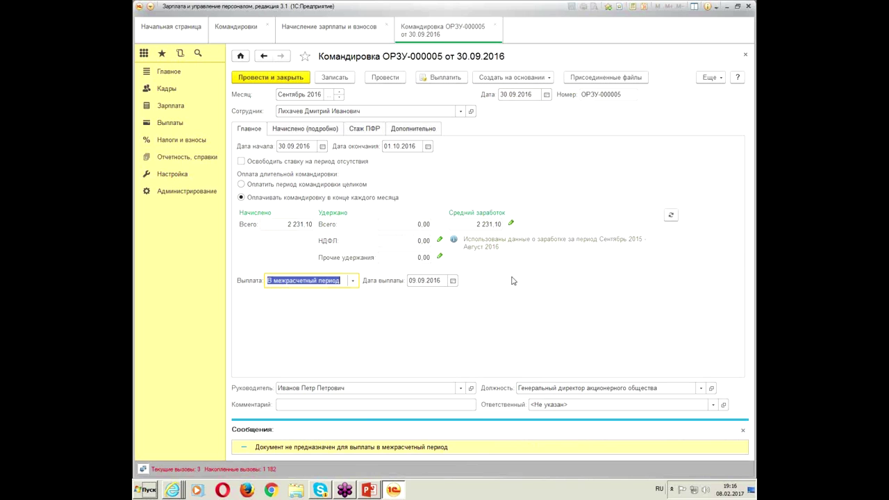
{"action": "left_click", "coordinate": [442, 285]}
{"action": "type", "text": "05.10."}
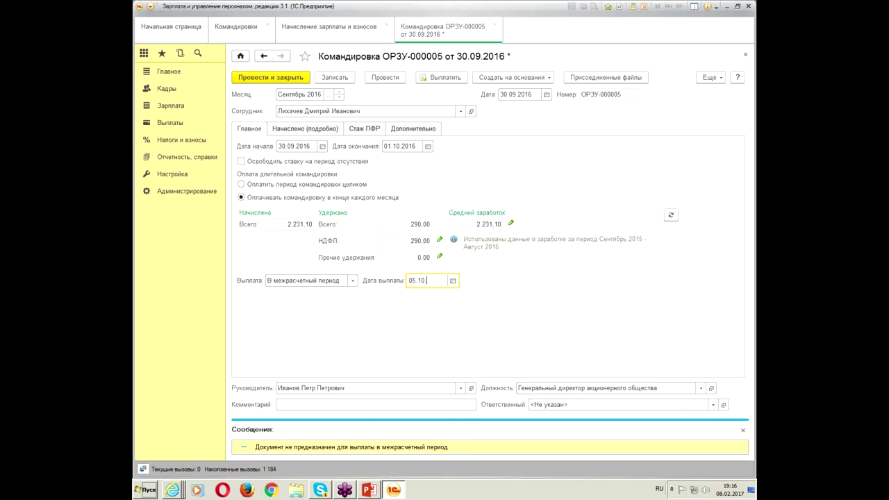
{"action": "key", "text": "Tab"}
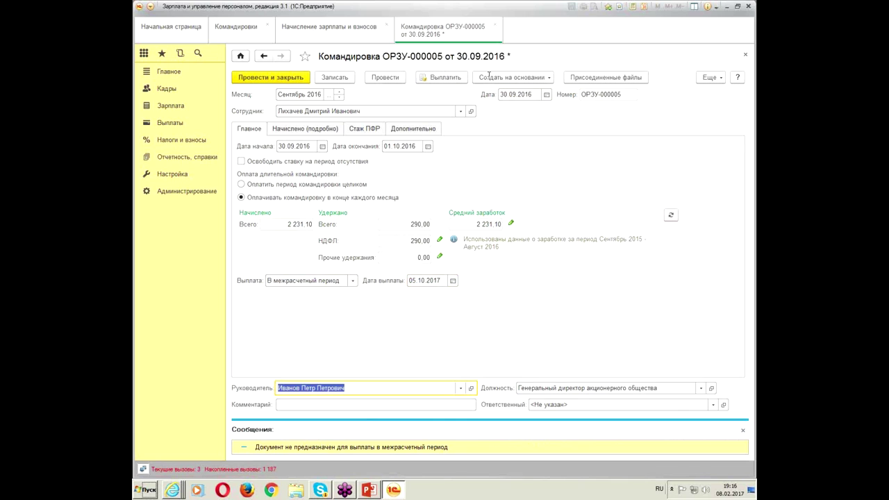
{"action": "left_click", "coordinate": [383, 77]}
{"action": "left_click", "coordinate": [443, 78]}
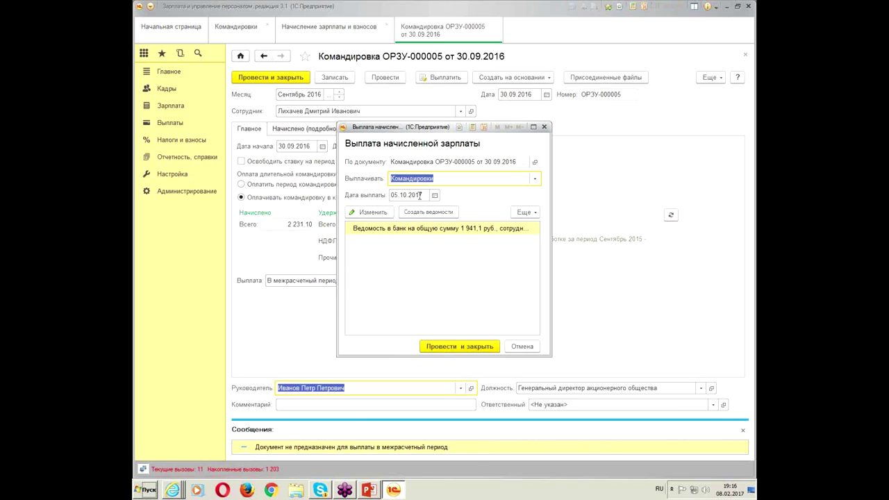
{"action": "left_click", "coordinate": [544, 126]}
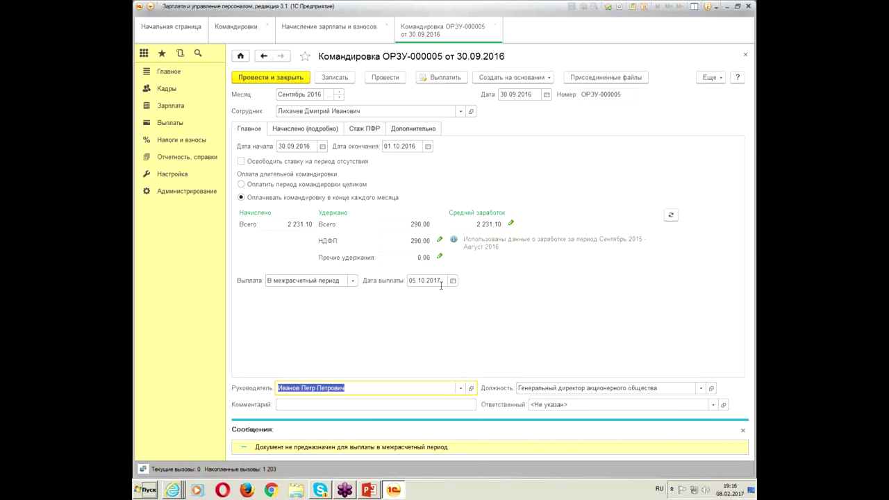
Correct the payment date to 05.10.2016, post, create the bank payment statement, and close the trip.
{"action": "left_click", "coordinate": [441, 282]}
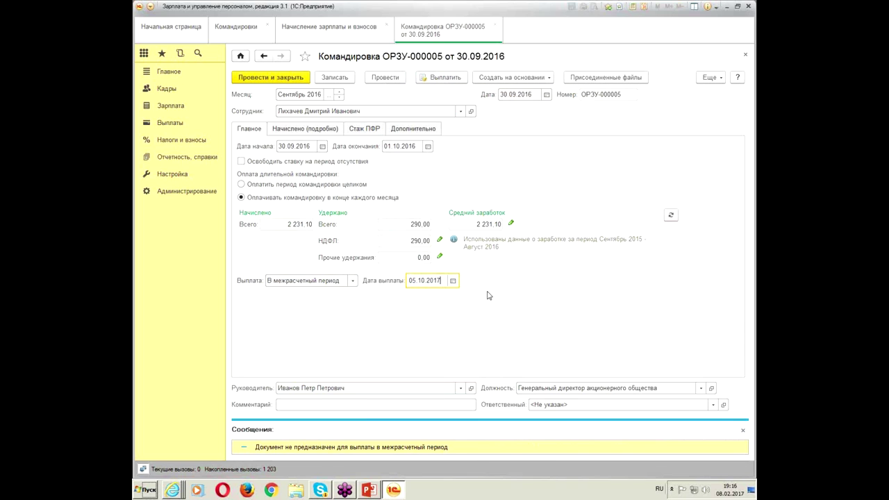
{"action": "key", "text": "Tab"}
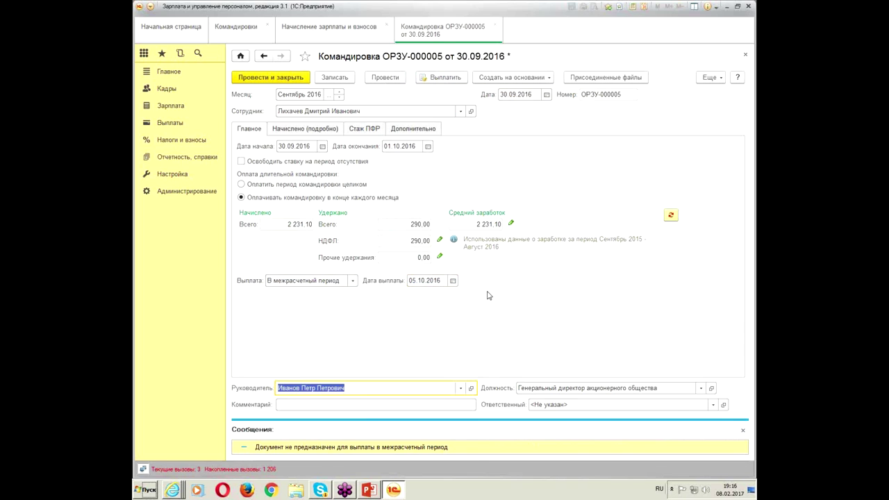
{"action": "left_click", "coordinate": [386, 77]}
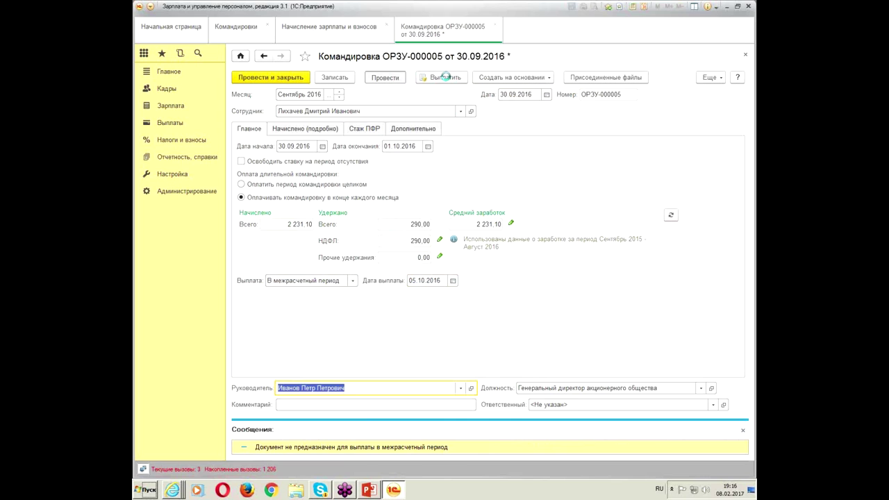
{"action": "left_click", "coordinate": [445, 78]}
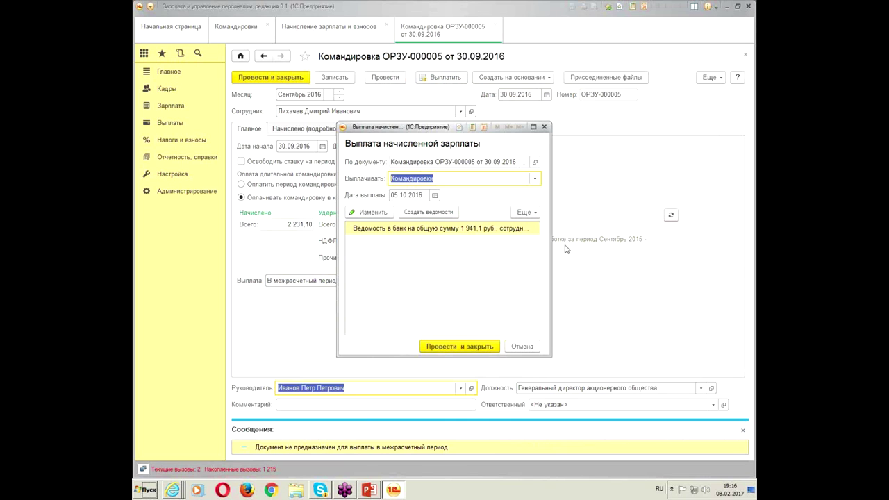
{"action": "left_click", "coordinate": [391, 233]}
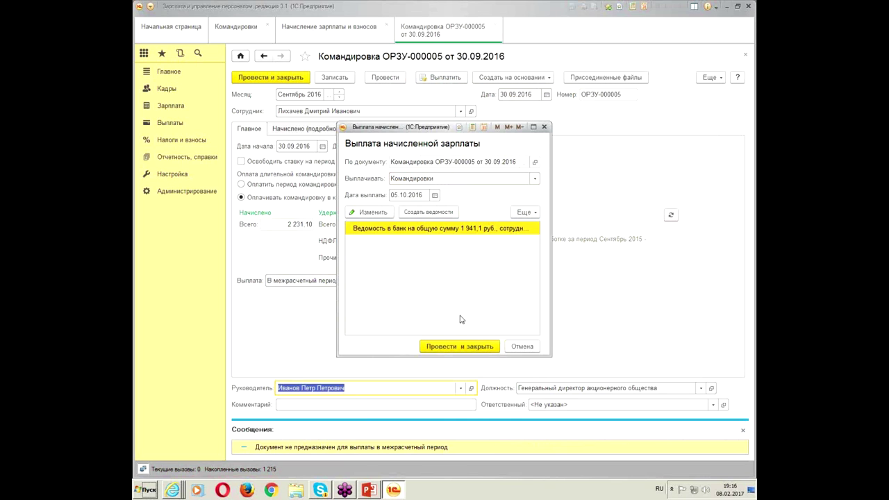
{"action": "left_click", "coordinate": [467, 347]}
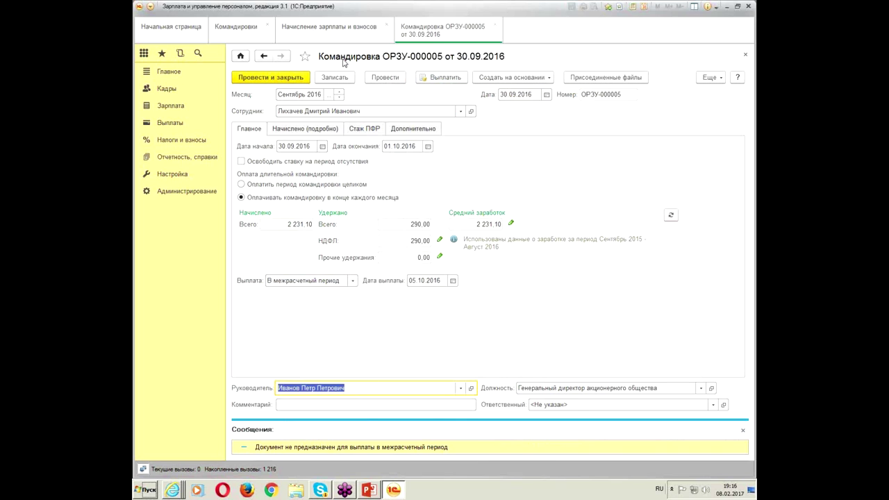
{"action": "left_click", "coordinate": [293, 77]}
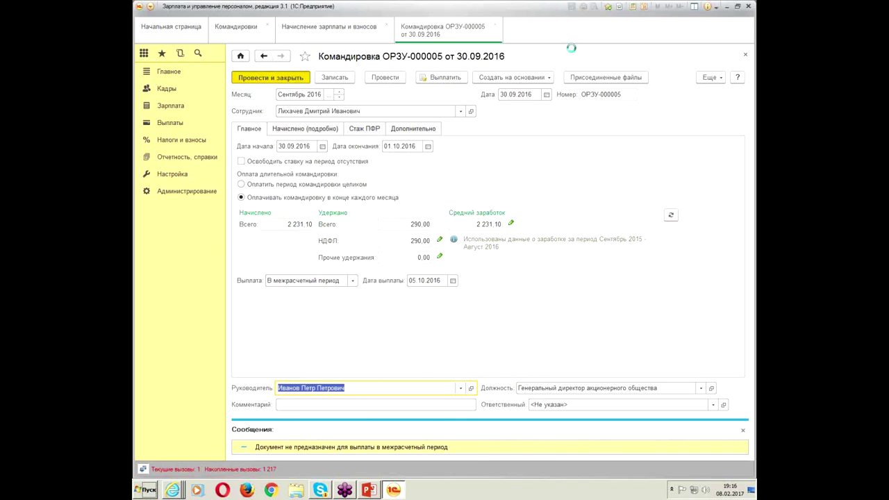
{"action": "double_click", "coordinate": [325, 220]}
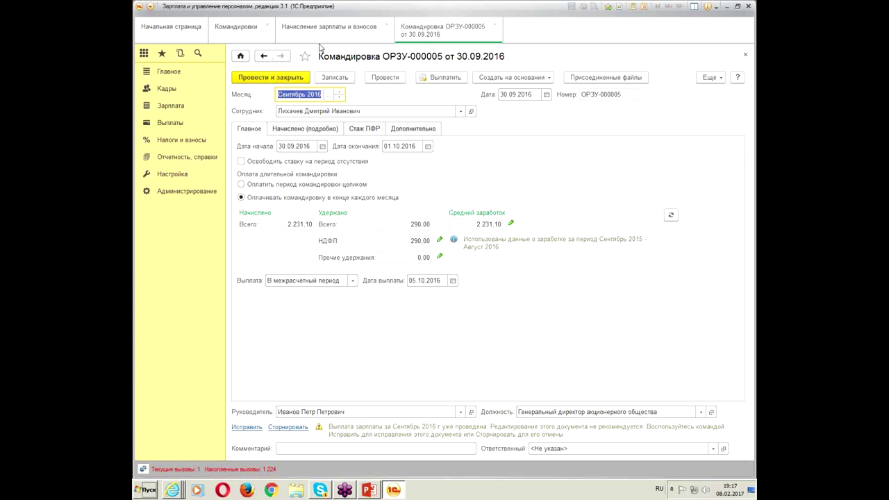
{"action": "left_click", "coordinate": [163, 88]}
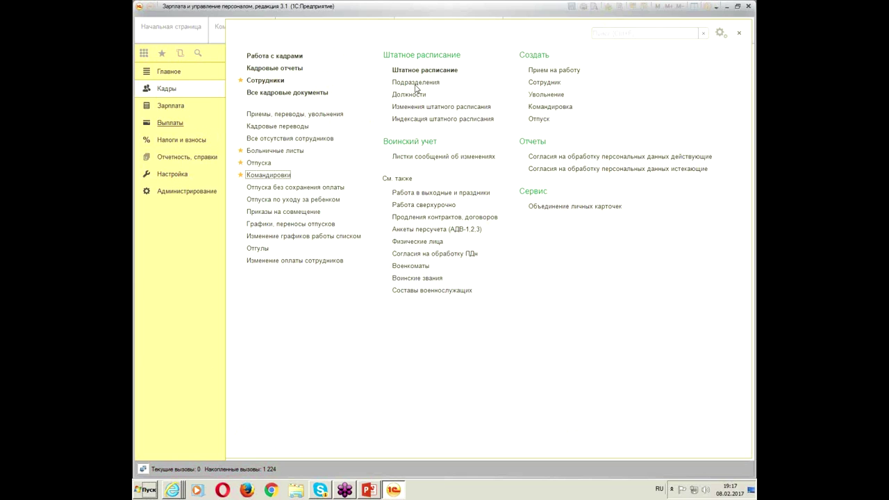
View a September 2015 hire in Приемы, переводы, увольнения, then close it, the list and ОРЗУ-000005.
{"action": "left_click", "coordinate": [291, 115]}
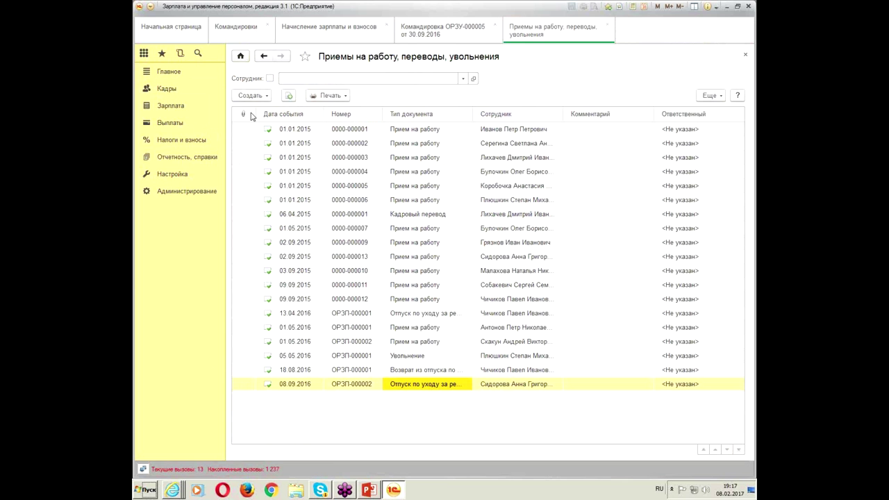
{"action": "left_click", "coordinate": [535, 285]}
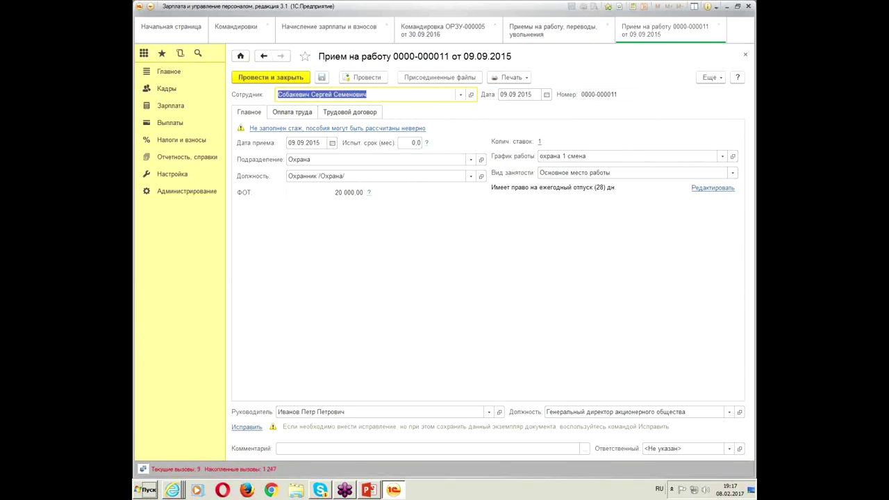
{"action": "left_click", "coordinate": [745, 54]}
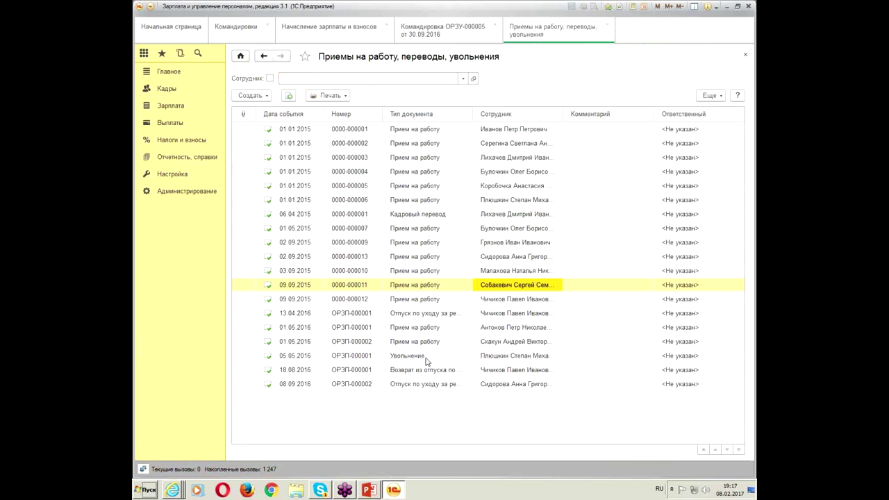
{"action": "left_click", "coordinate": [607, 23]}
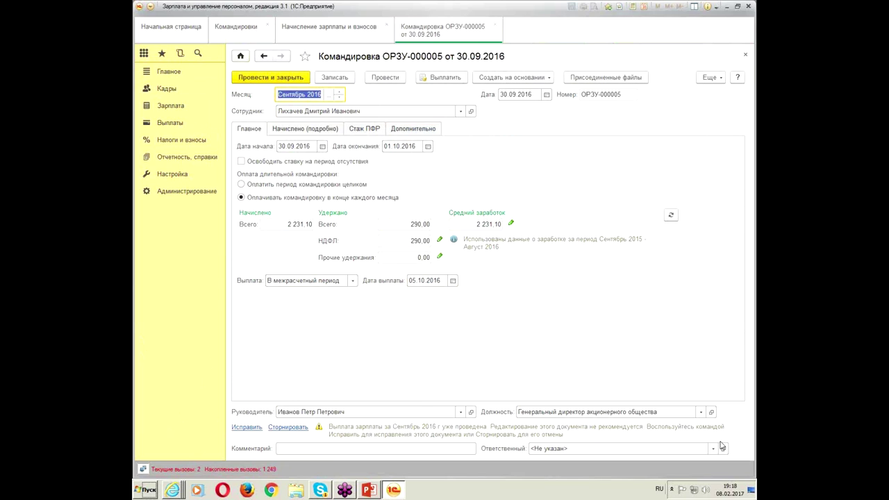
{"action": "left_click", "coordinate": [497, 28]}
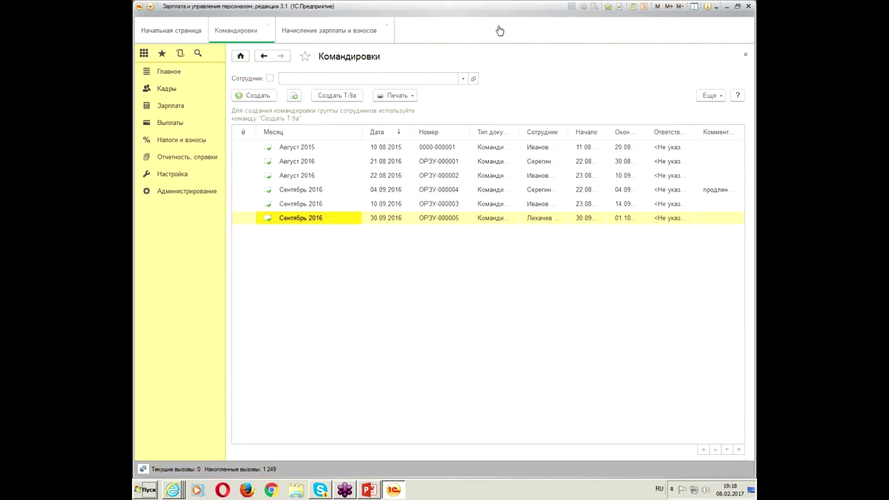